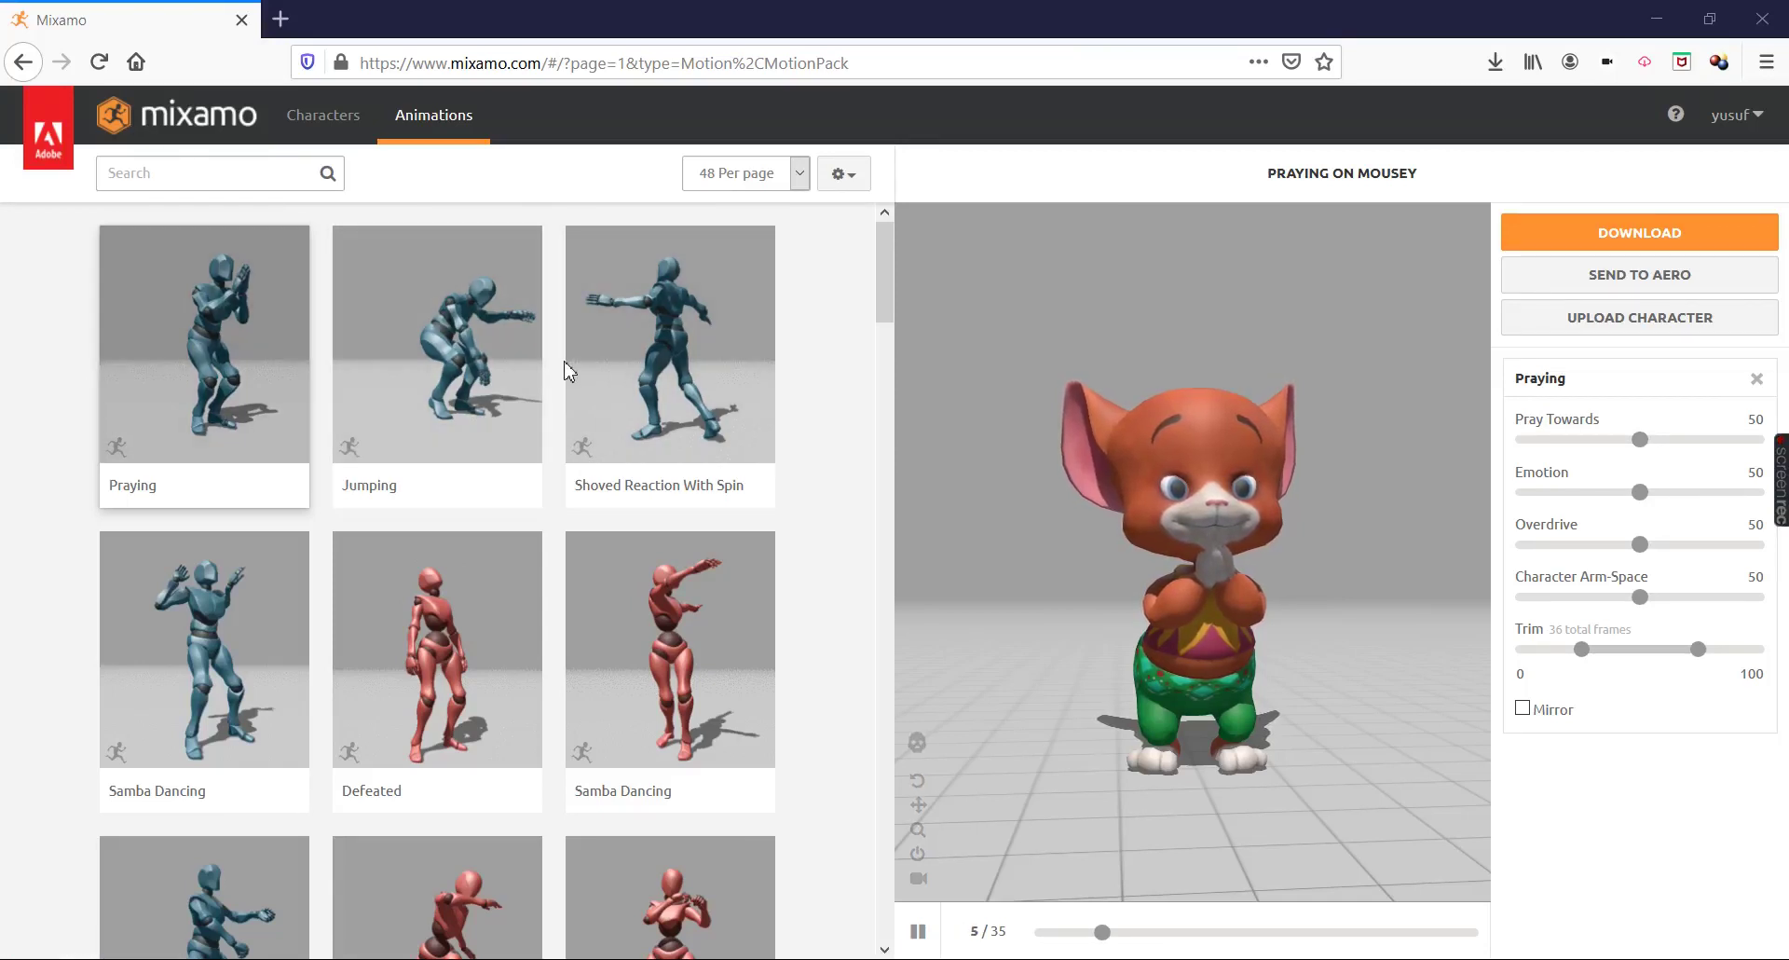
- Browse the list of available Mixamo characters in the Characters tab
{"action": "left_click", "coordinate": [336, 117]}
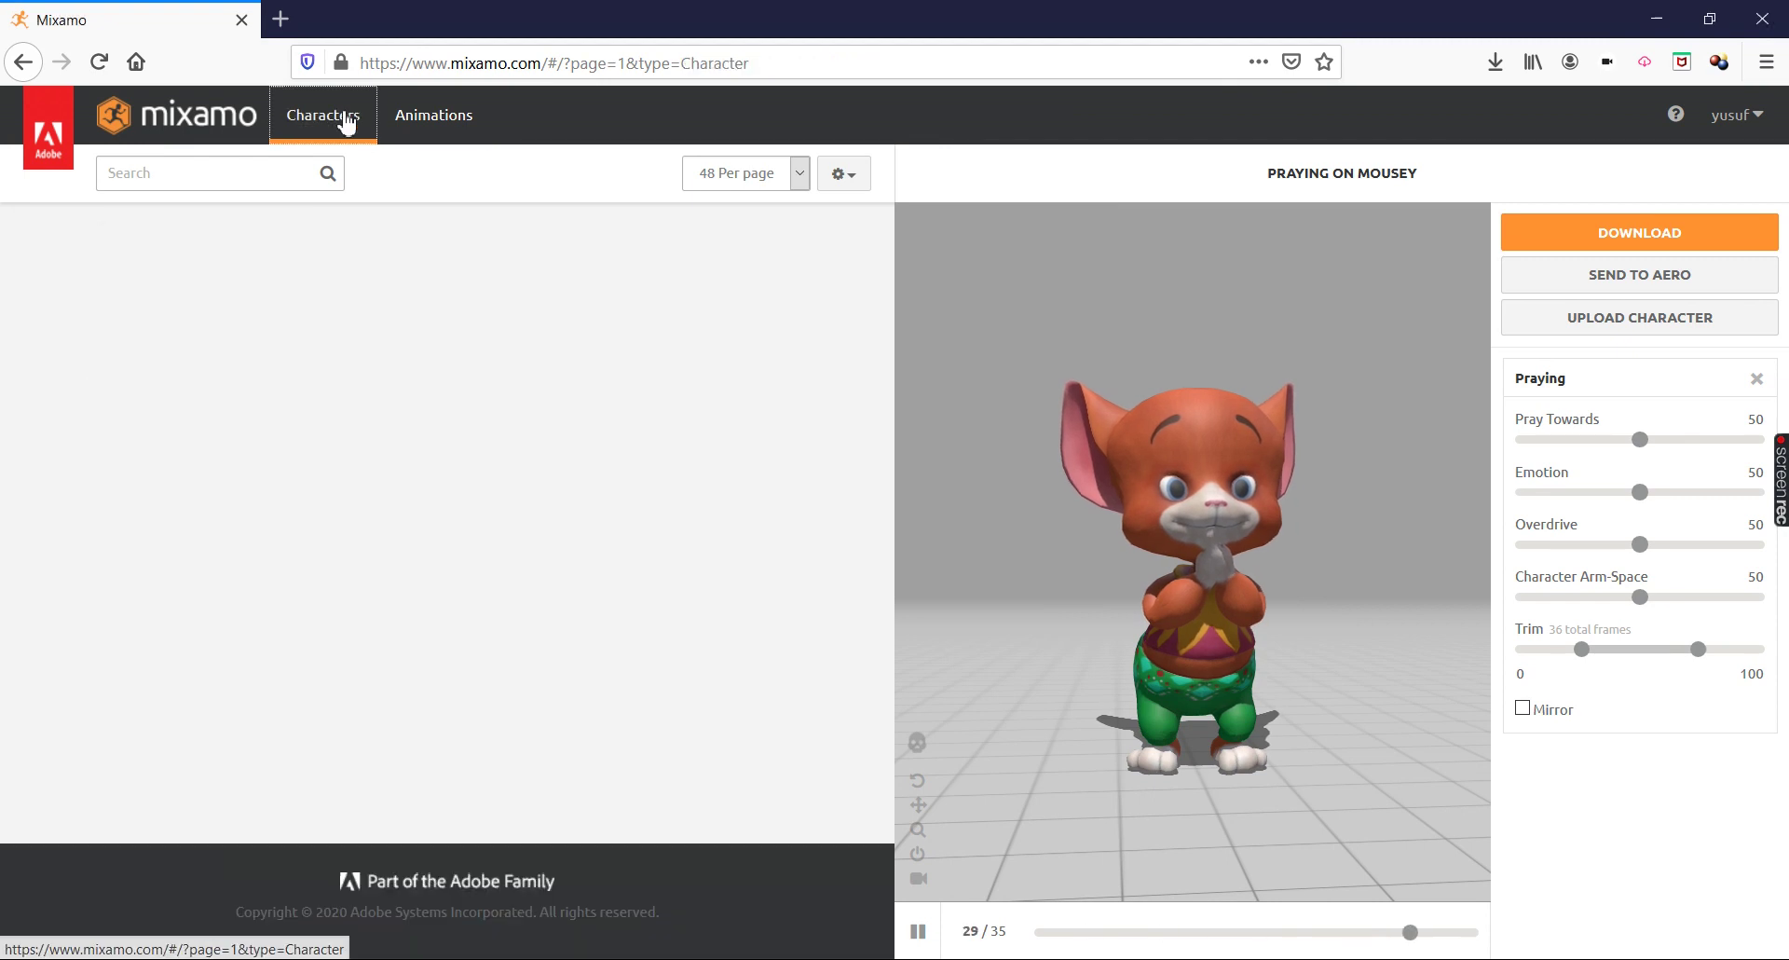
{"action": "scroll", "coordinate": [433, 433], "scroll_direction": "down", "scroll_amount": 3}
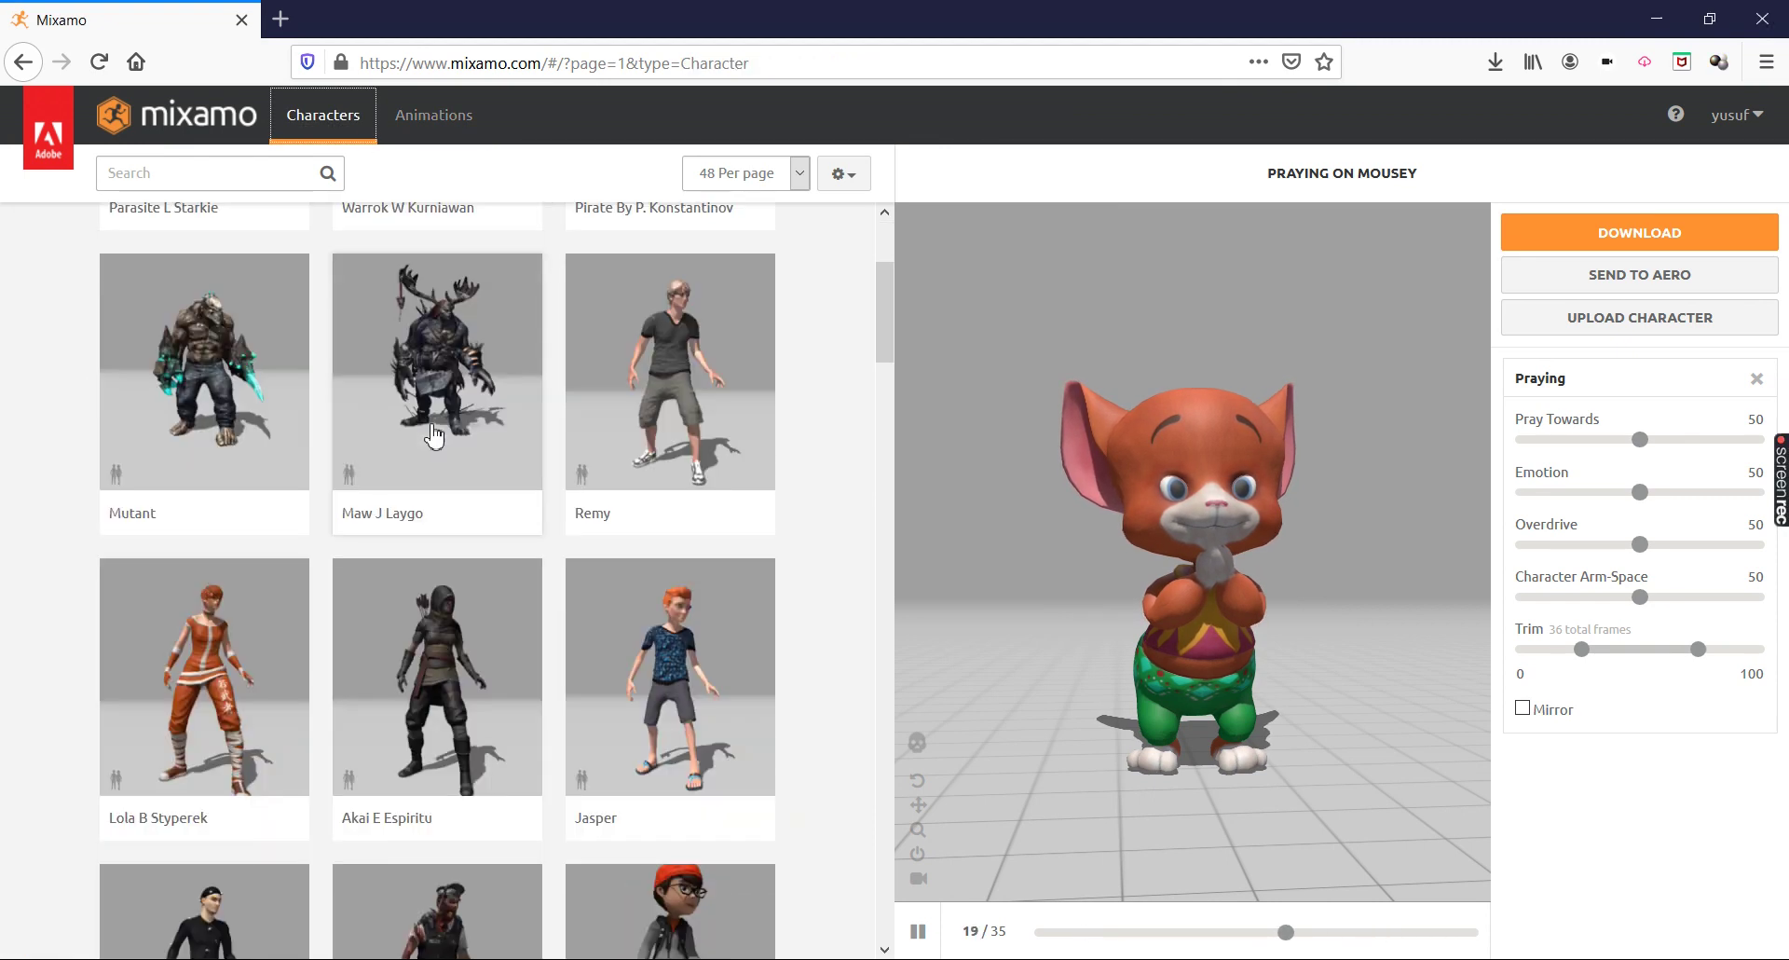
{"action": "scroll", "coordinate": [434, 434], "scroll_direction": "down", "scroll_amount": 5}
{"action": "scroll", "coordinate": [434, 434], "scroll_direction": "down", "scroll_amount": 5}
{"action": "scroll", "coordinate": [434, 433], "scroll_direction": "down", "scroll_amount": 6}
{"action": "scroll", "coordinate": [433, 434], "scroll_direction": "down", "scroll_amount": 5}
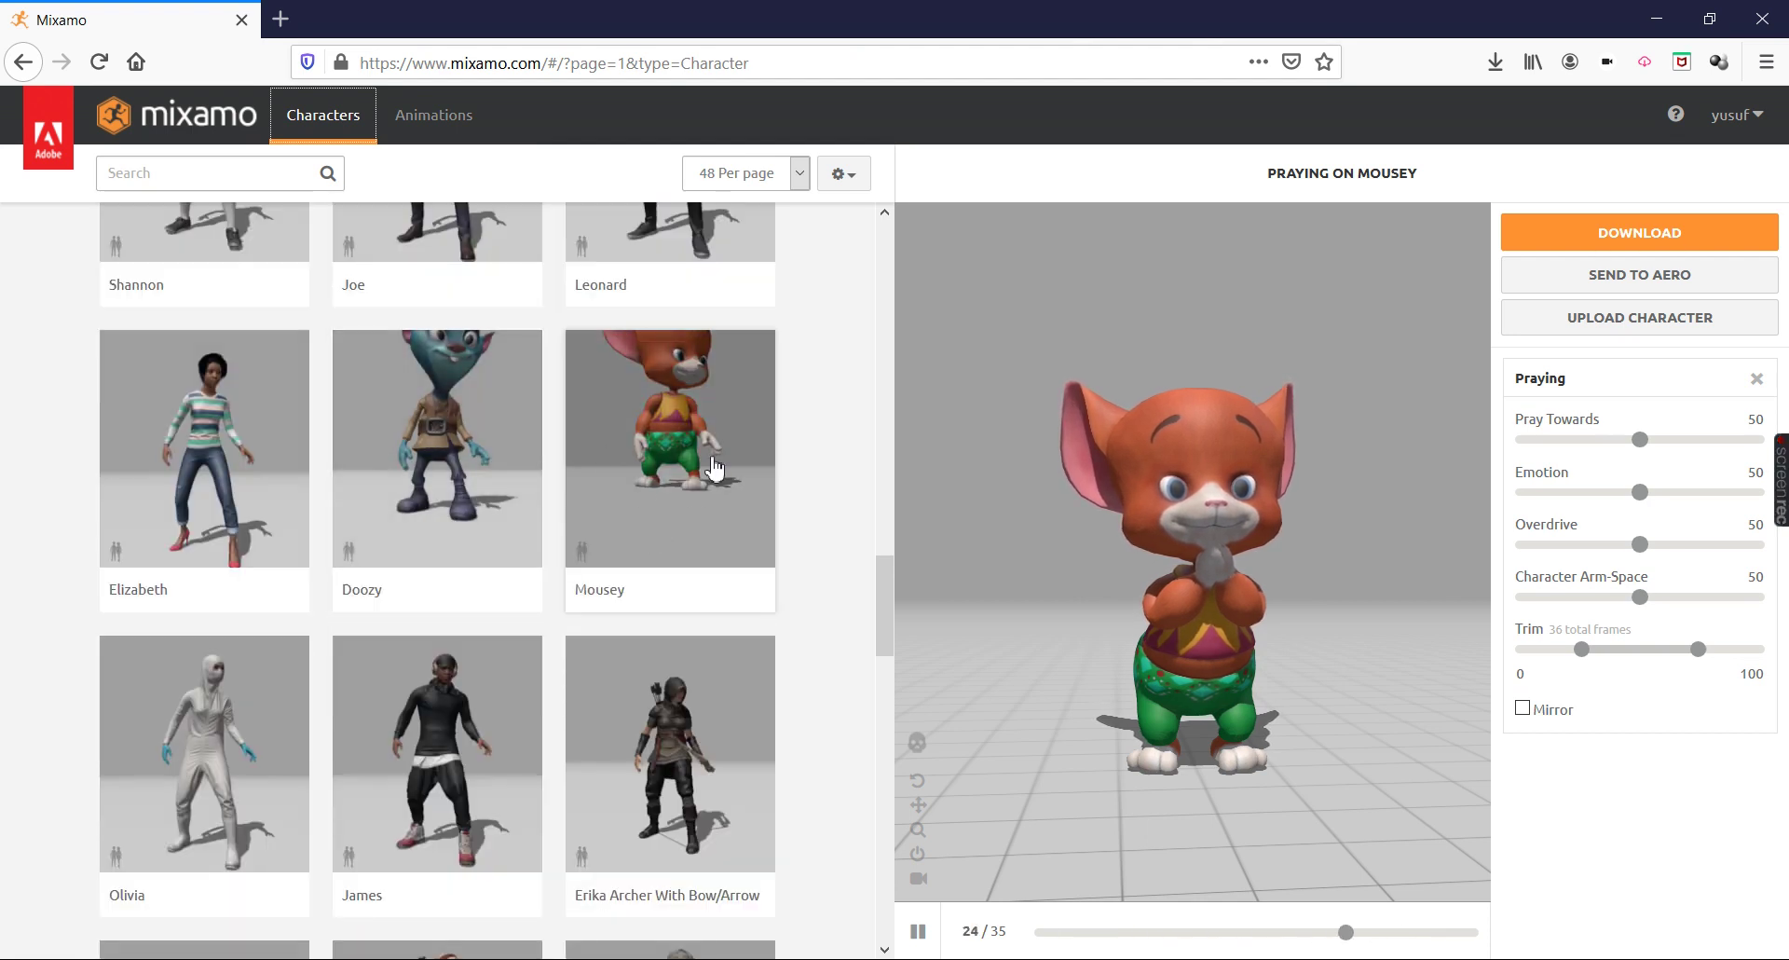
{"action": "scroll", "coordinate": [715, 468], "scroll_direction": "up", "scroll_amount": 6}
{"action": "scroll", "coordinate": [714, 468], "scroll_direction": "up", "scroll_amount": 6}
{"action": "scroll", "coordinate": [715, 468], "scroll_direction": "up", "scroll_amount": 5}
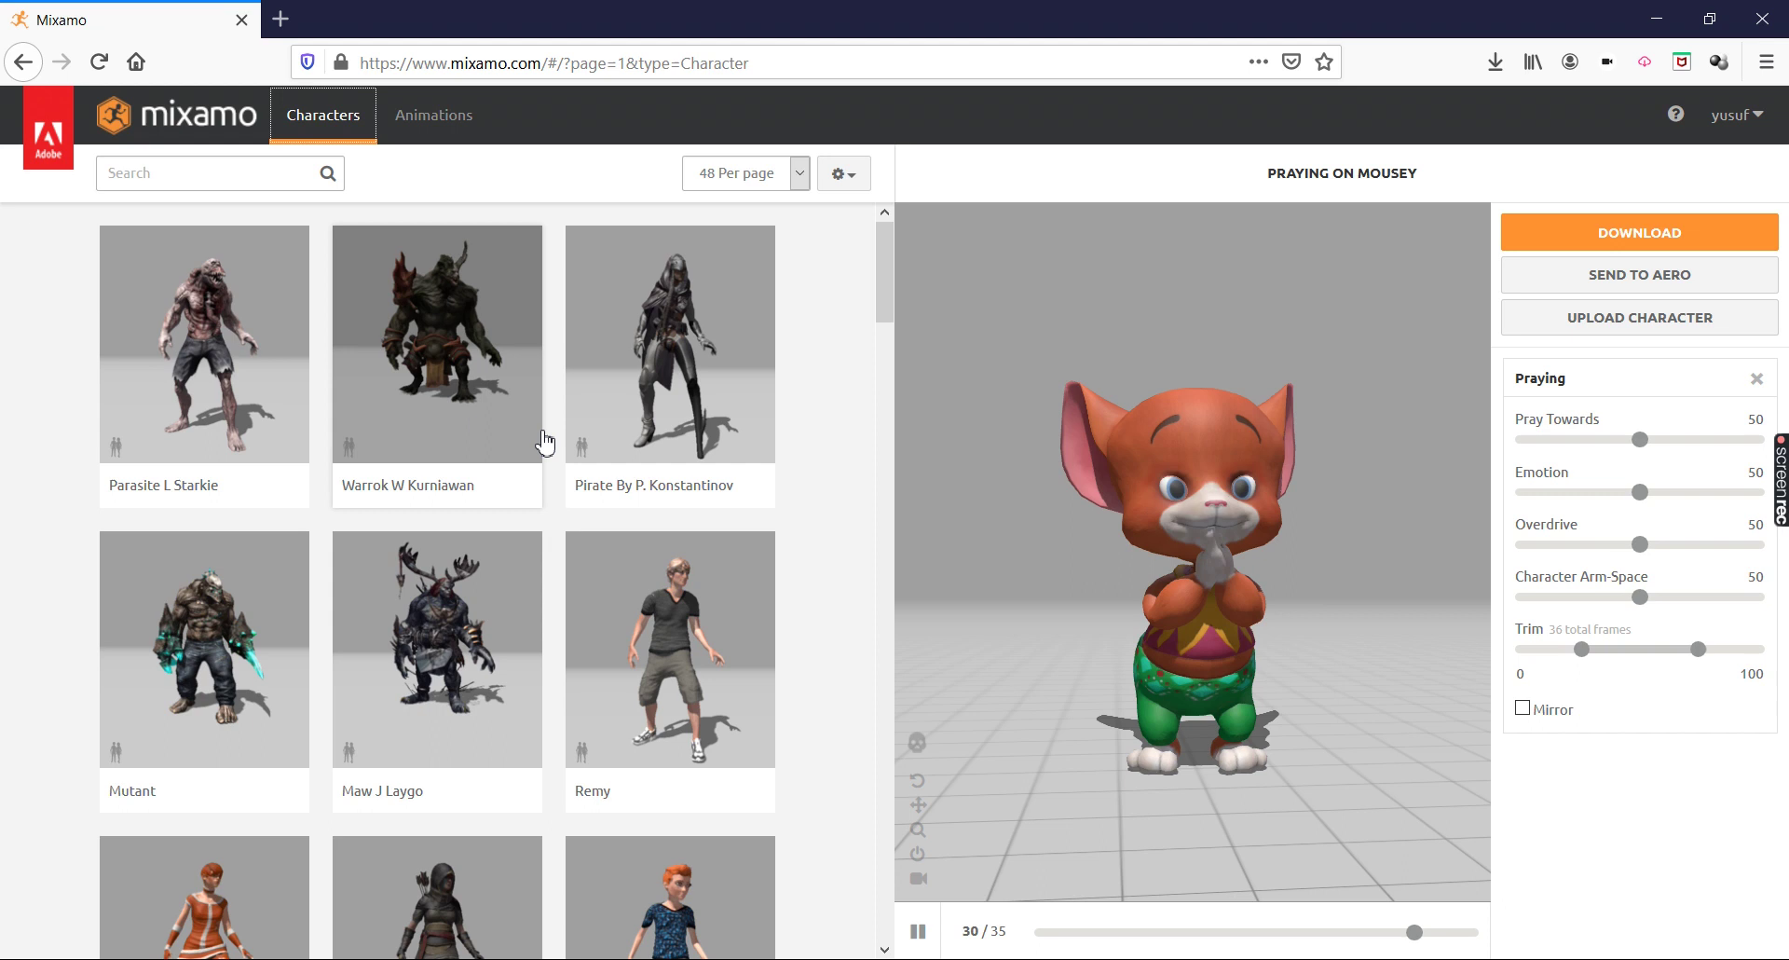
{"action": "scroll", "coordinate": [545, 443], "scroll_direction": "down", "scroll_amount": 2}
{"action": "scroll", "coordinate": [545, 443], "scroll_direction": "up", "scroll_amount": 2}
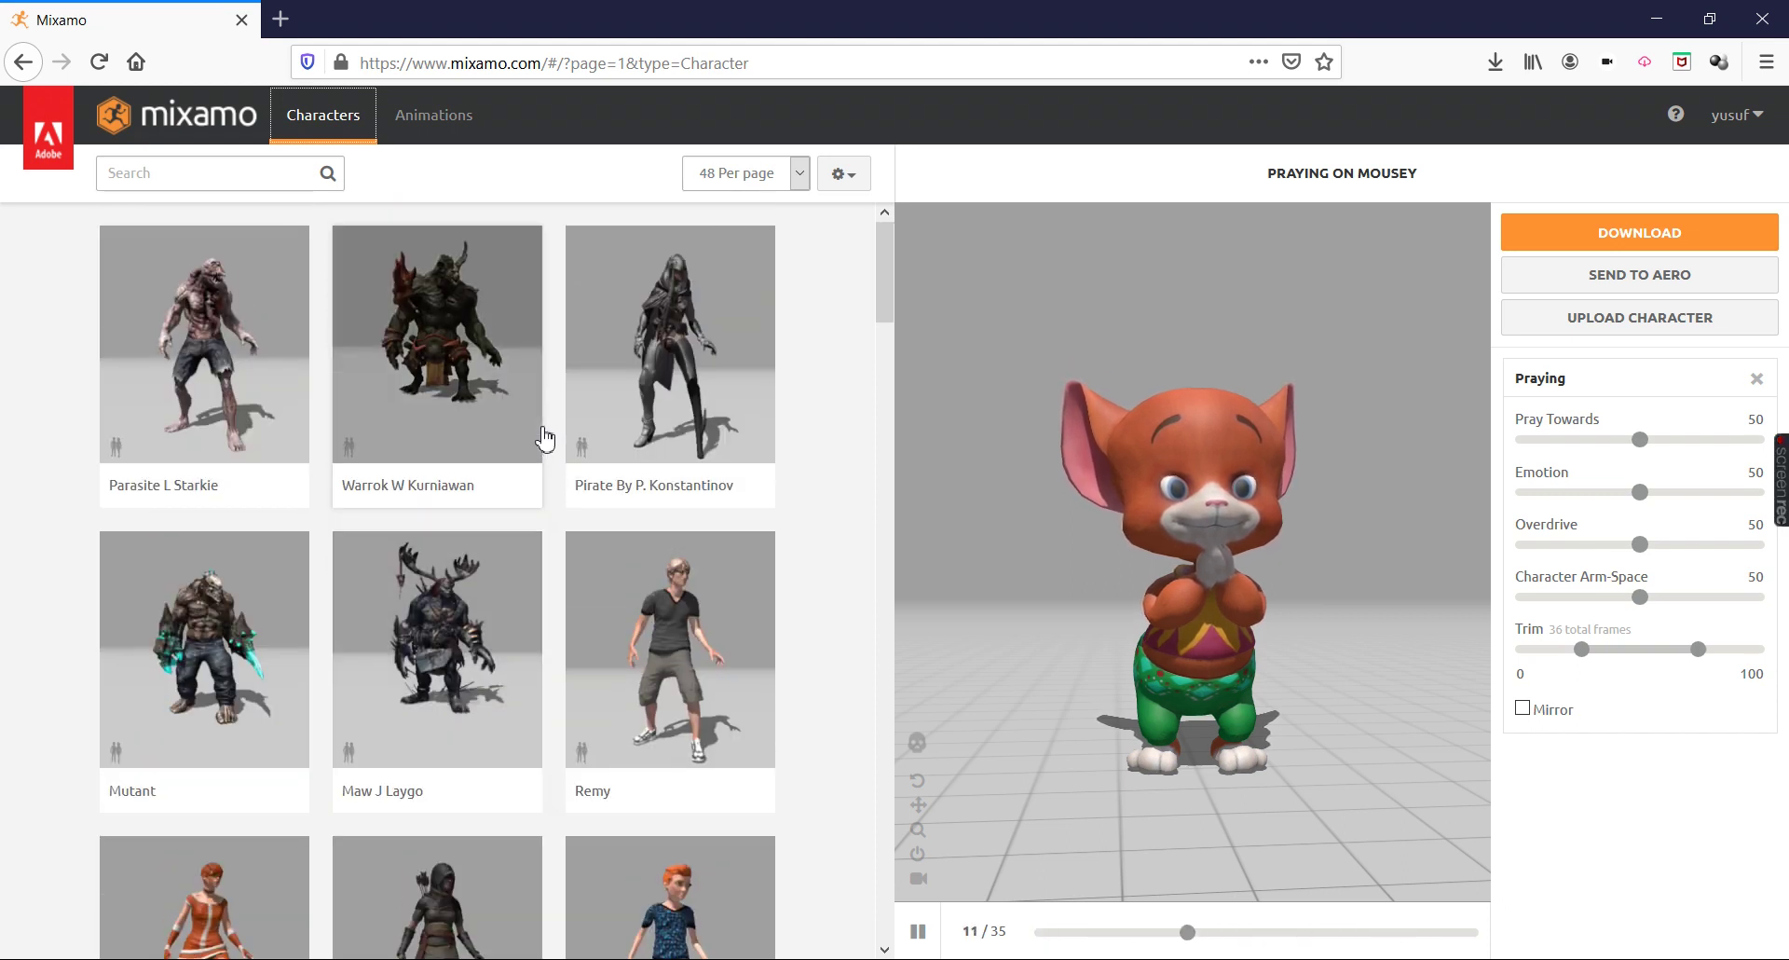
- Return to Animations and preview Samba Dancing on the Mousey character
{"action": "left_click", "coordinate": [426, 137]}
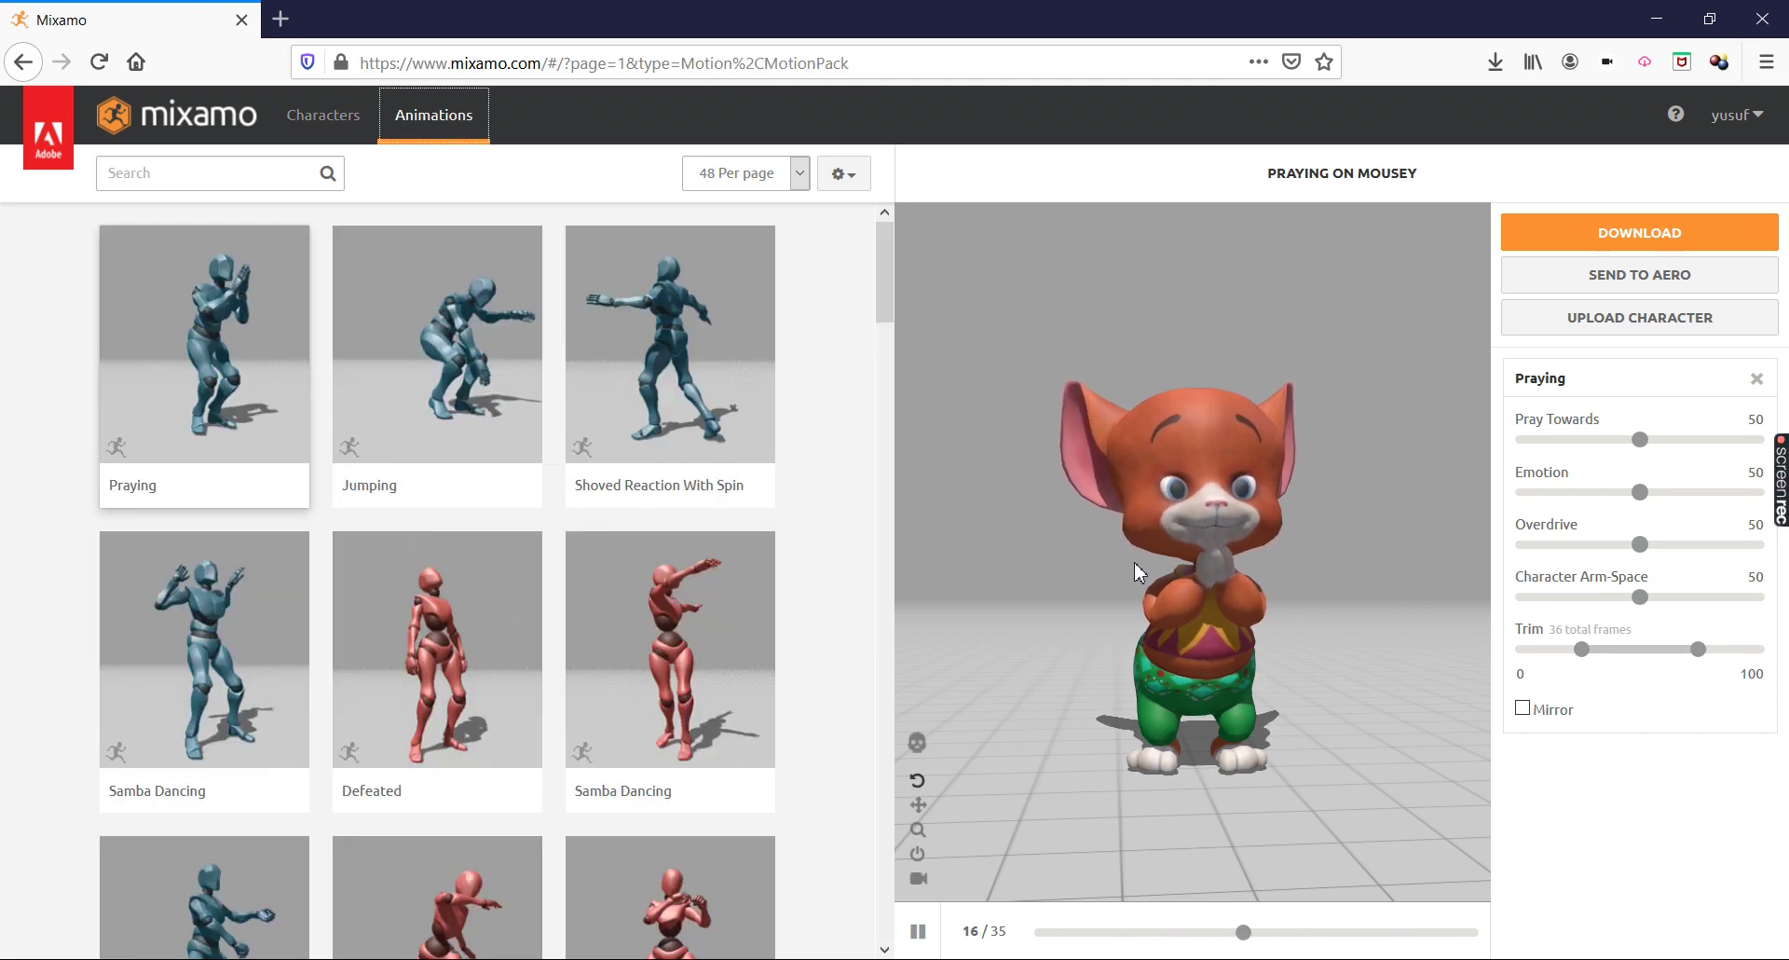
{"action": "mouse_move", "coordinate": [893, 297]}
{"action": "left_mouse_down"}
{"action": "mouse_move", "coordinate": [890, 378]}
{"action": "mouse_move", "coordinate": [880, 274]}
{"action": "left_mouse_up"}
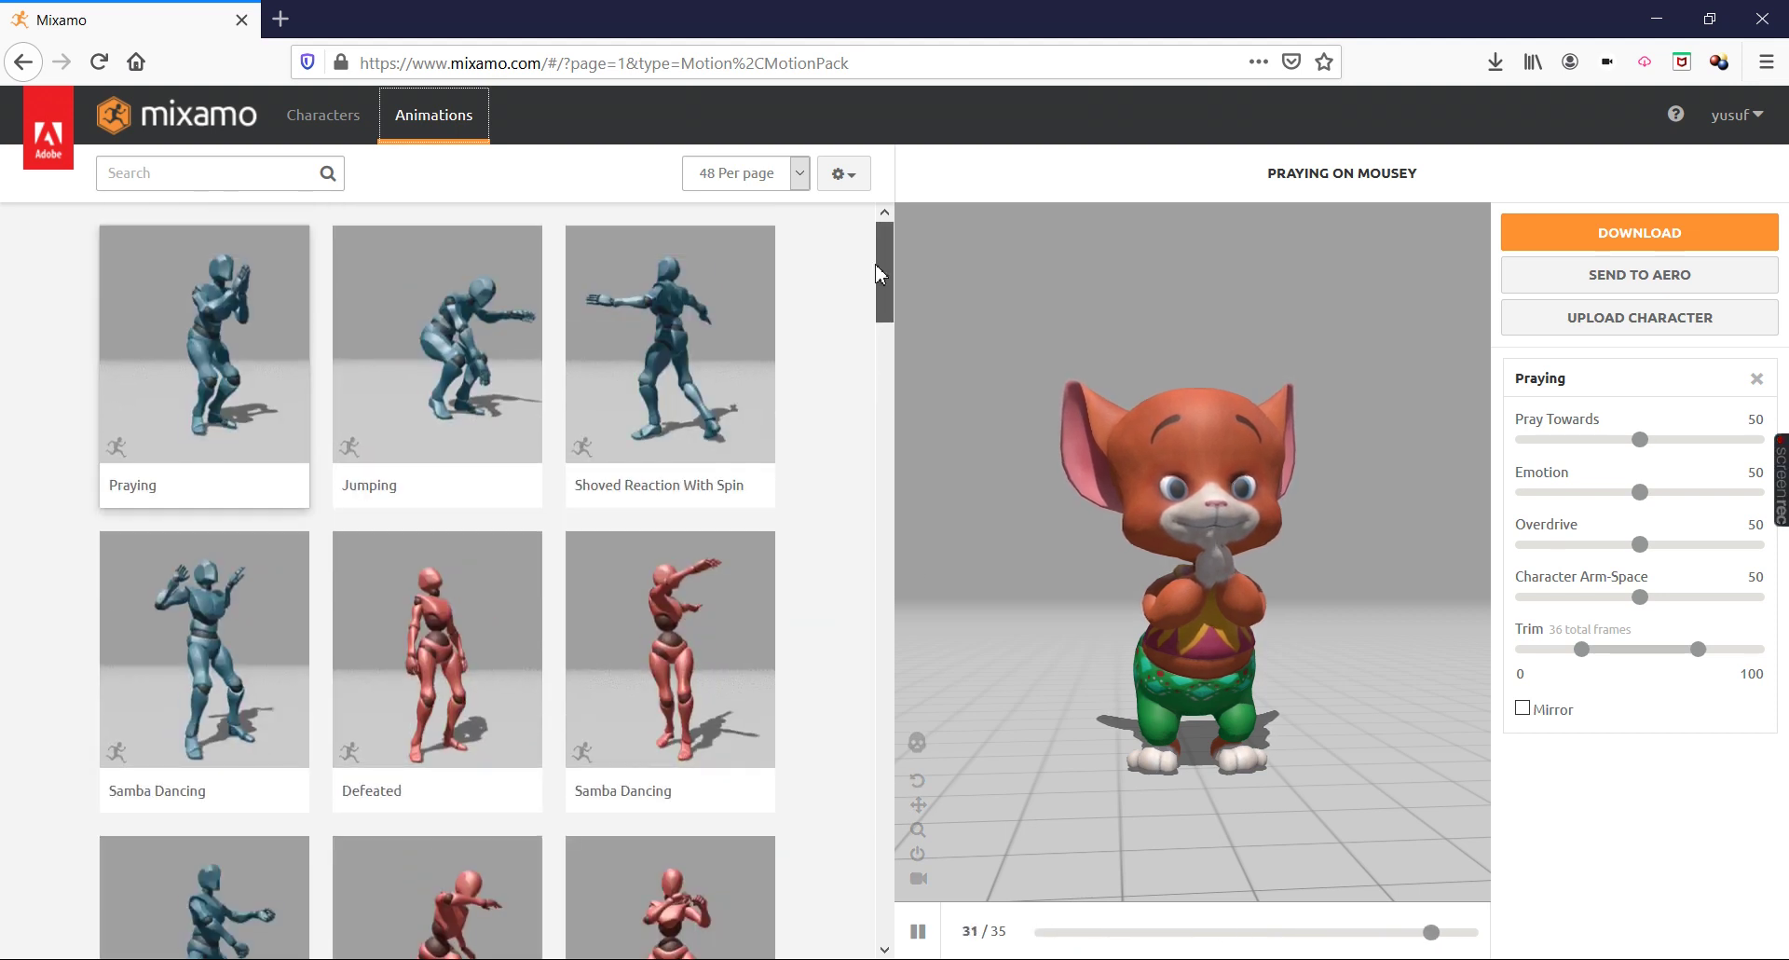
{"action": "left_click", "coordinate": [658, 629]}
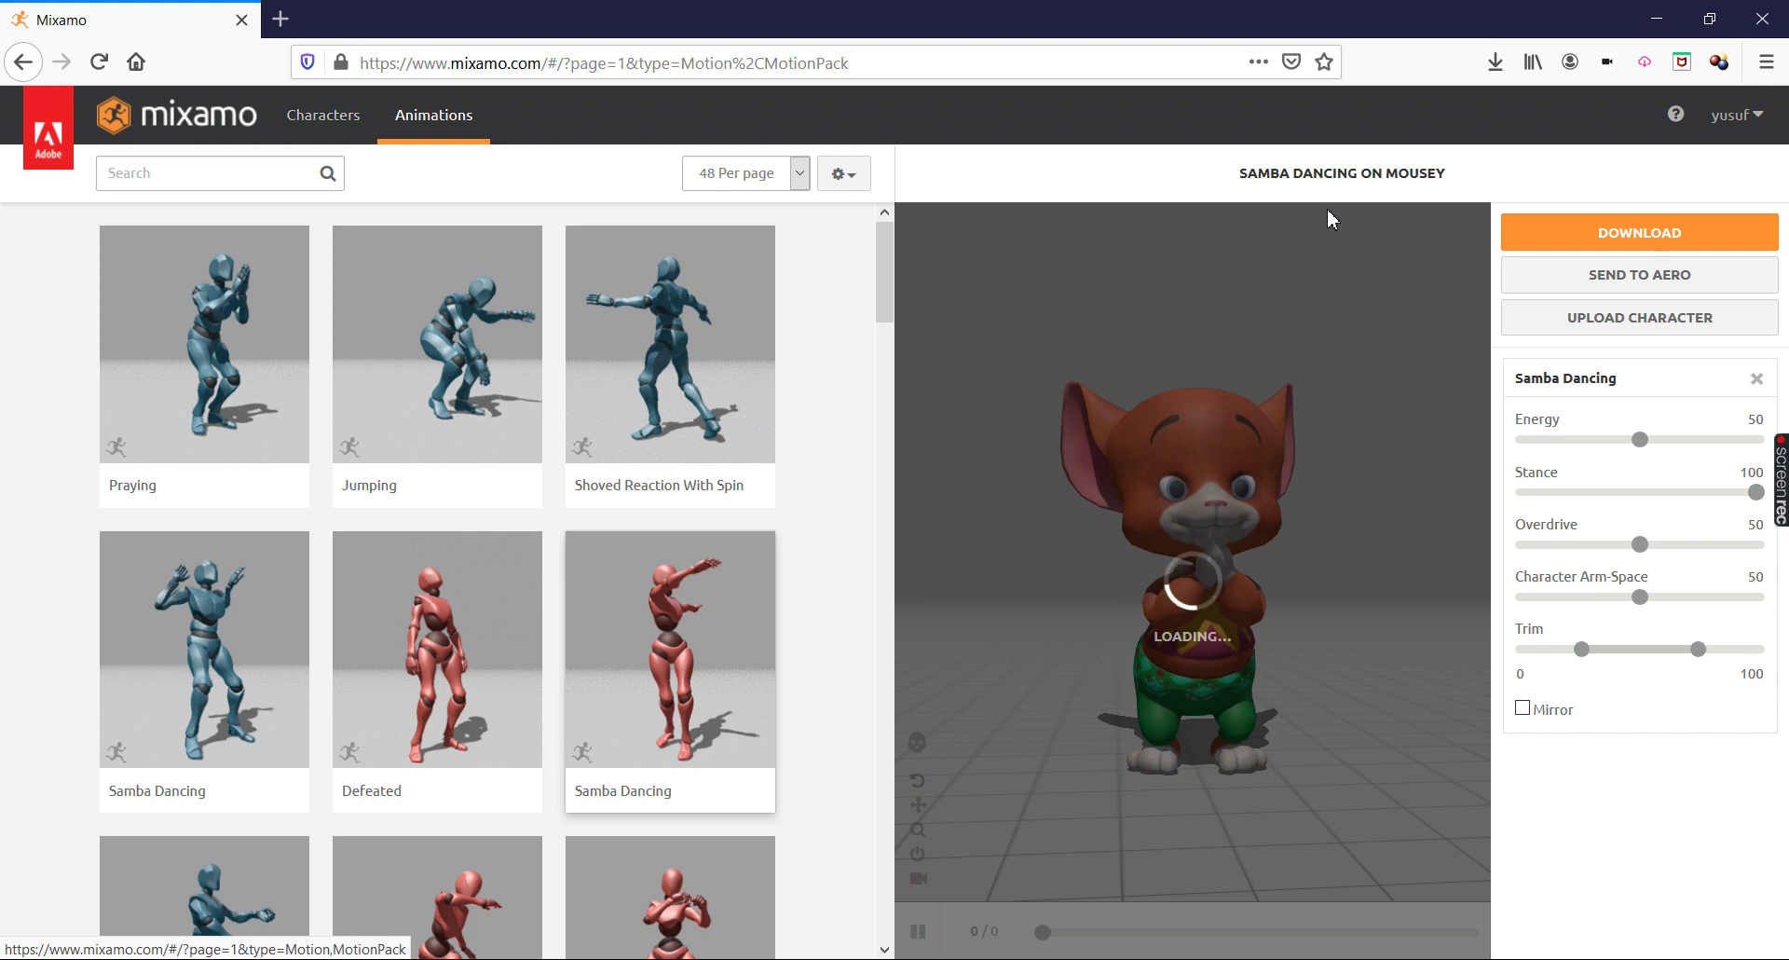
- Check the account options, then zoom the preview camera in on Mousey and back out
{"action": "left_click", "coordinate": [1757, 116]}
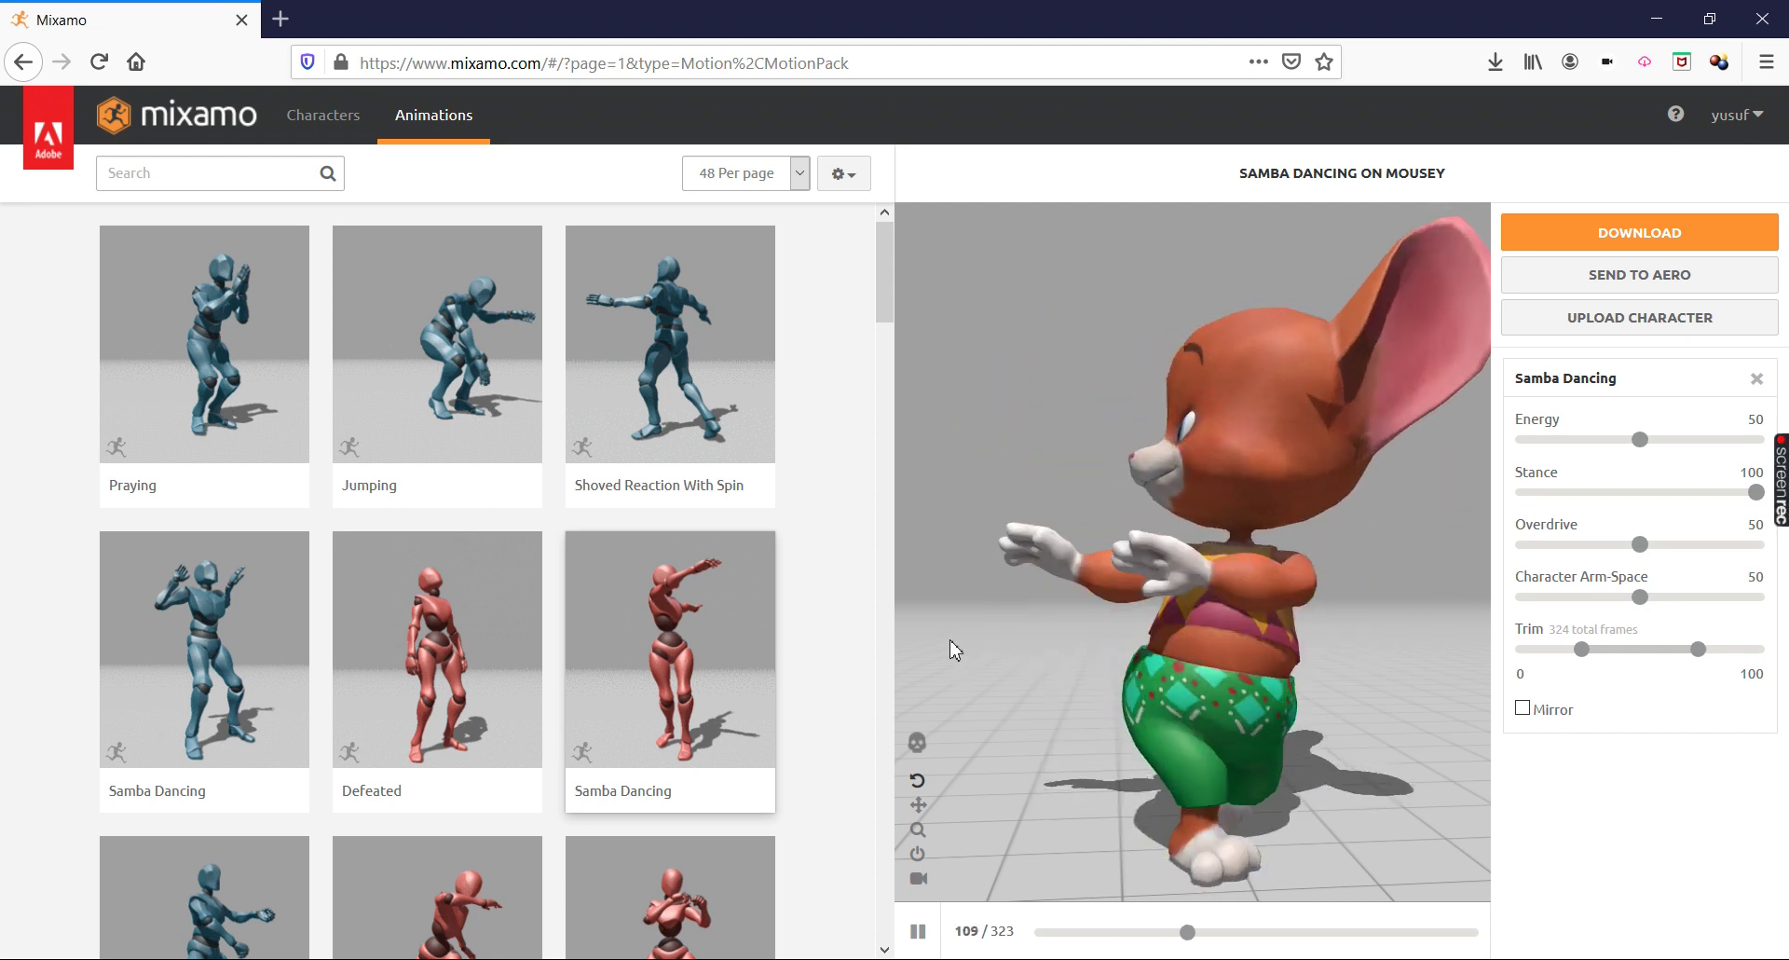
{"action": "left_click", "coordinate": [925, 876]}
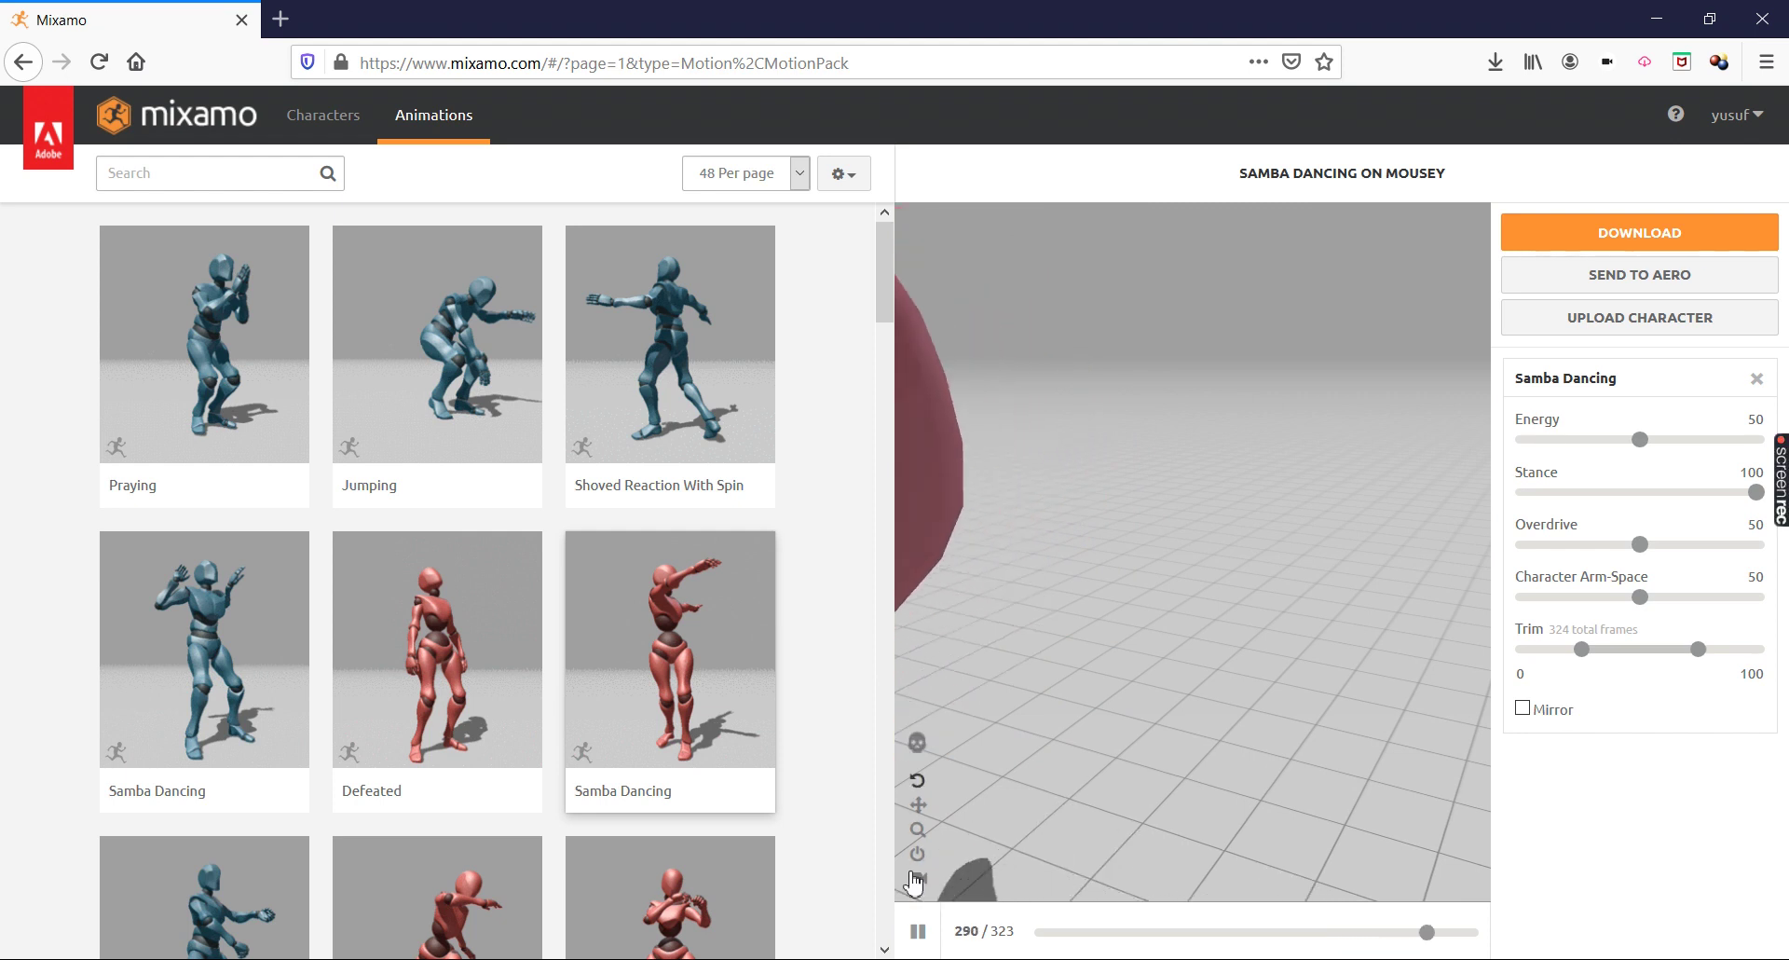
{"action": "left_click", "coordinate": [915, 879]}
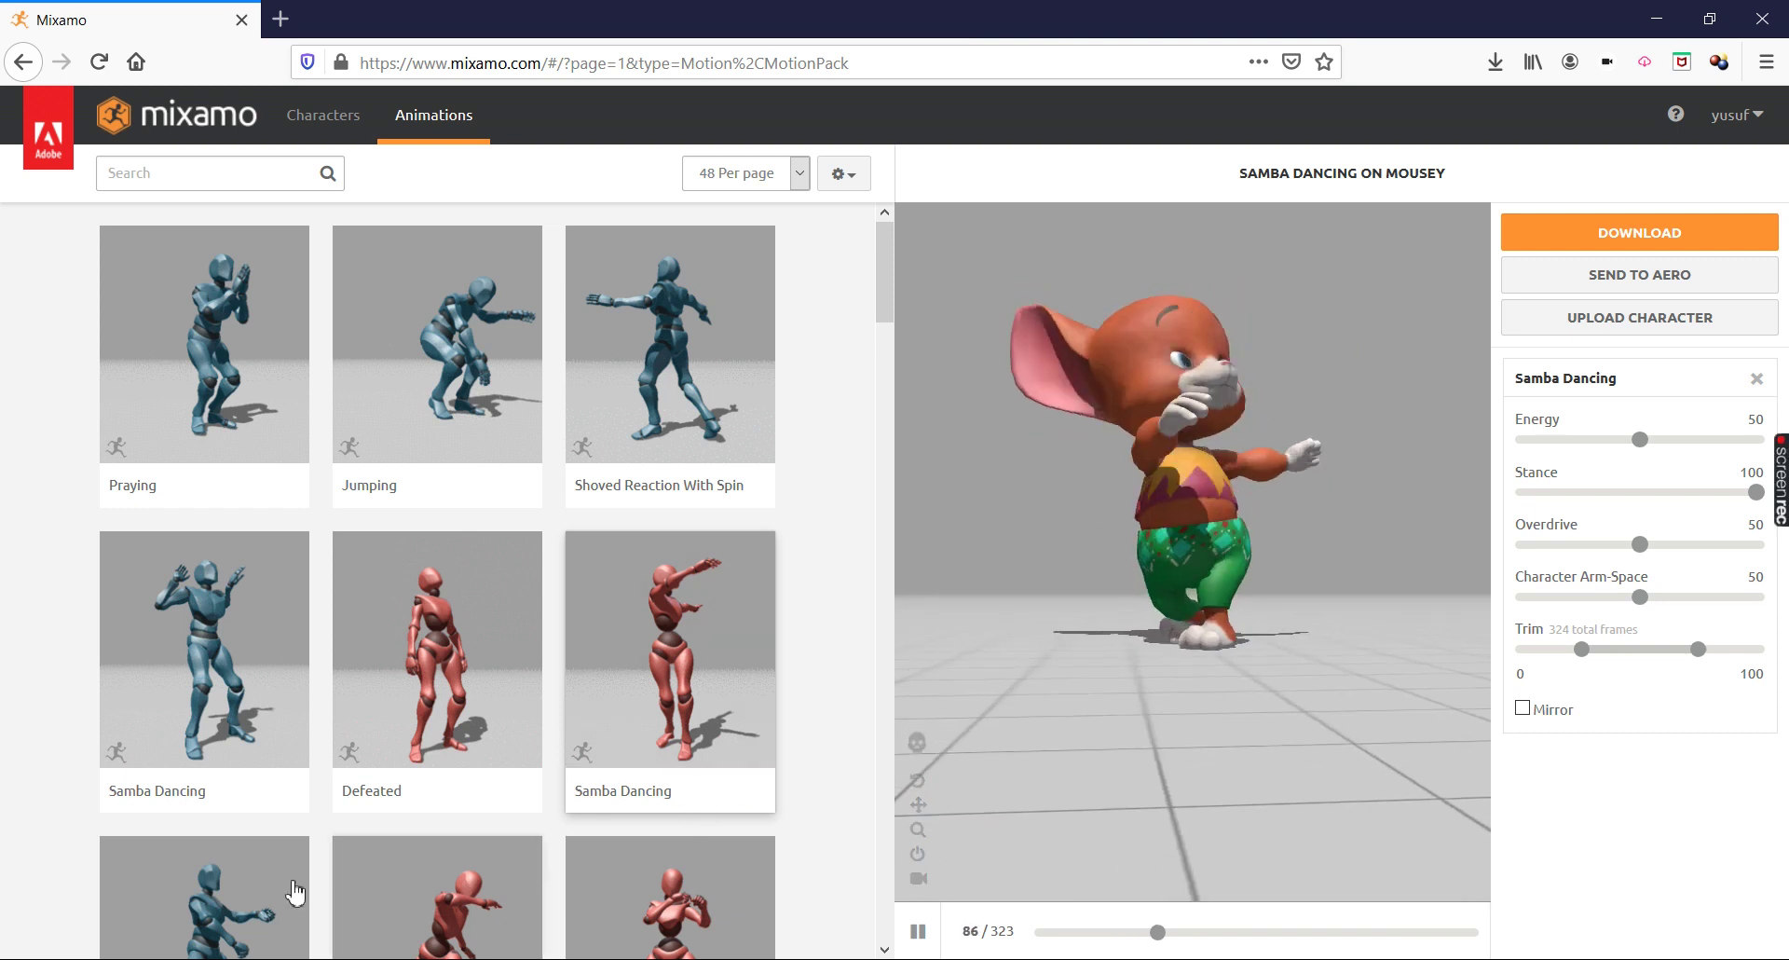
- Scroll the animation list and bring up the Animation Genre filters
{"action": "scroll", "coordinate": [396, 690], "scroll_direction": "down", "scroll_amount": 5}
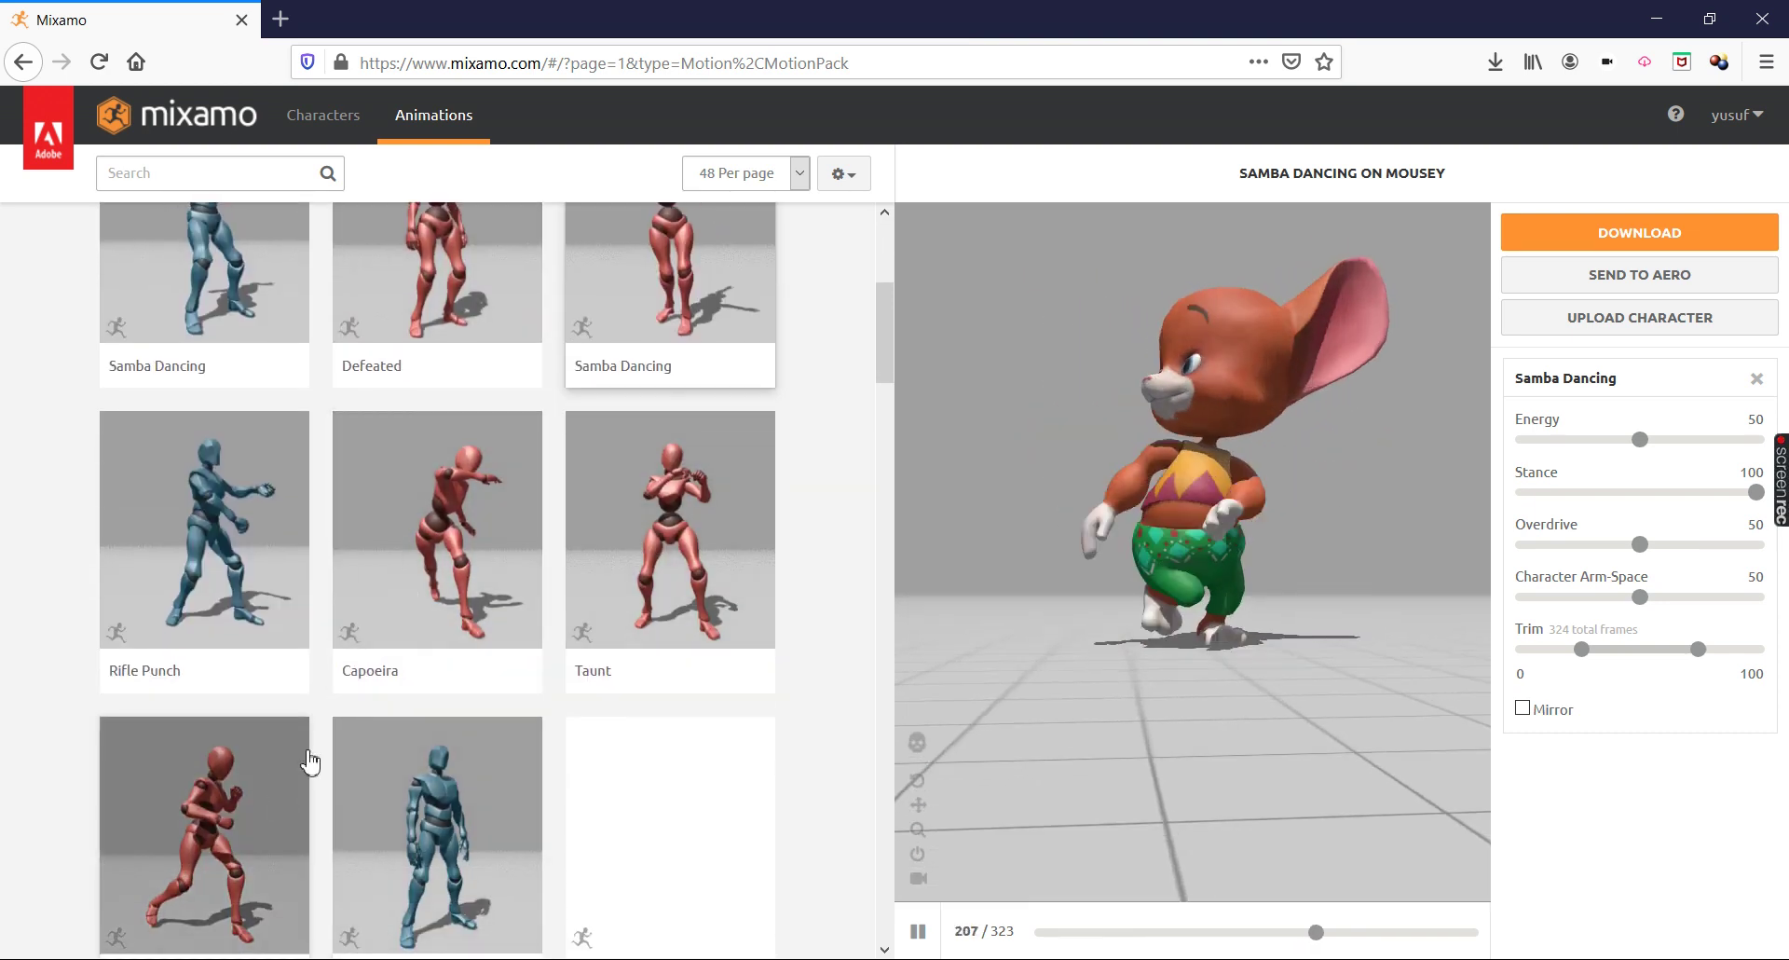
{"action": "scroll", "coordinate": [311, 763], "scroll_direction": "up", "scroll_amount": 5}
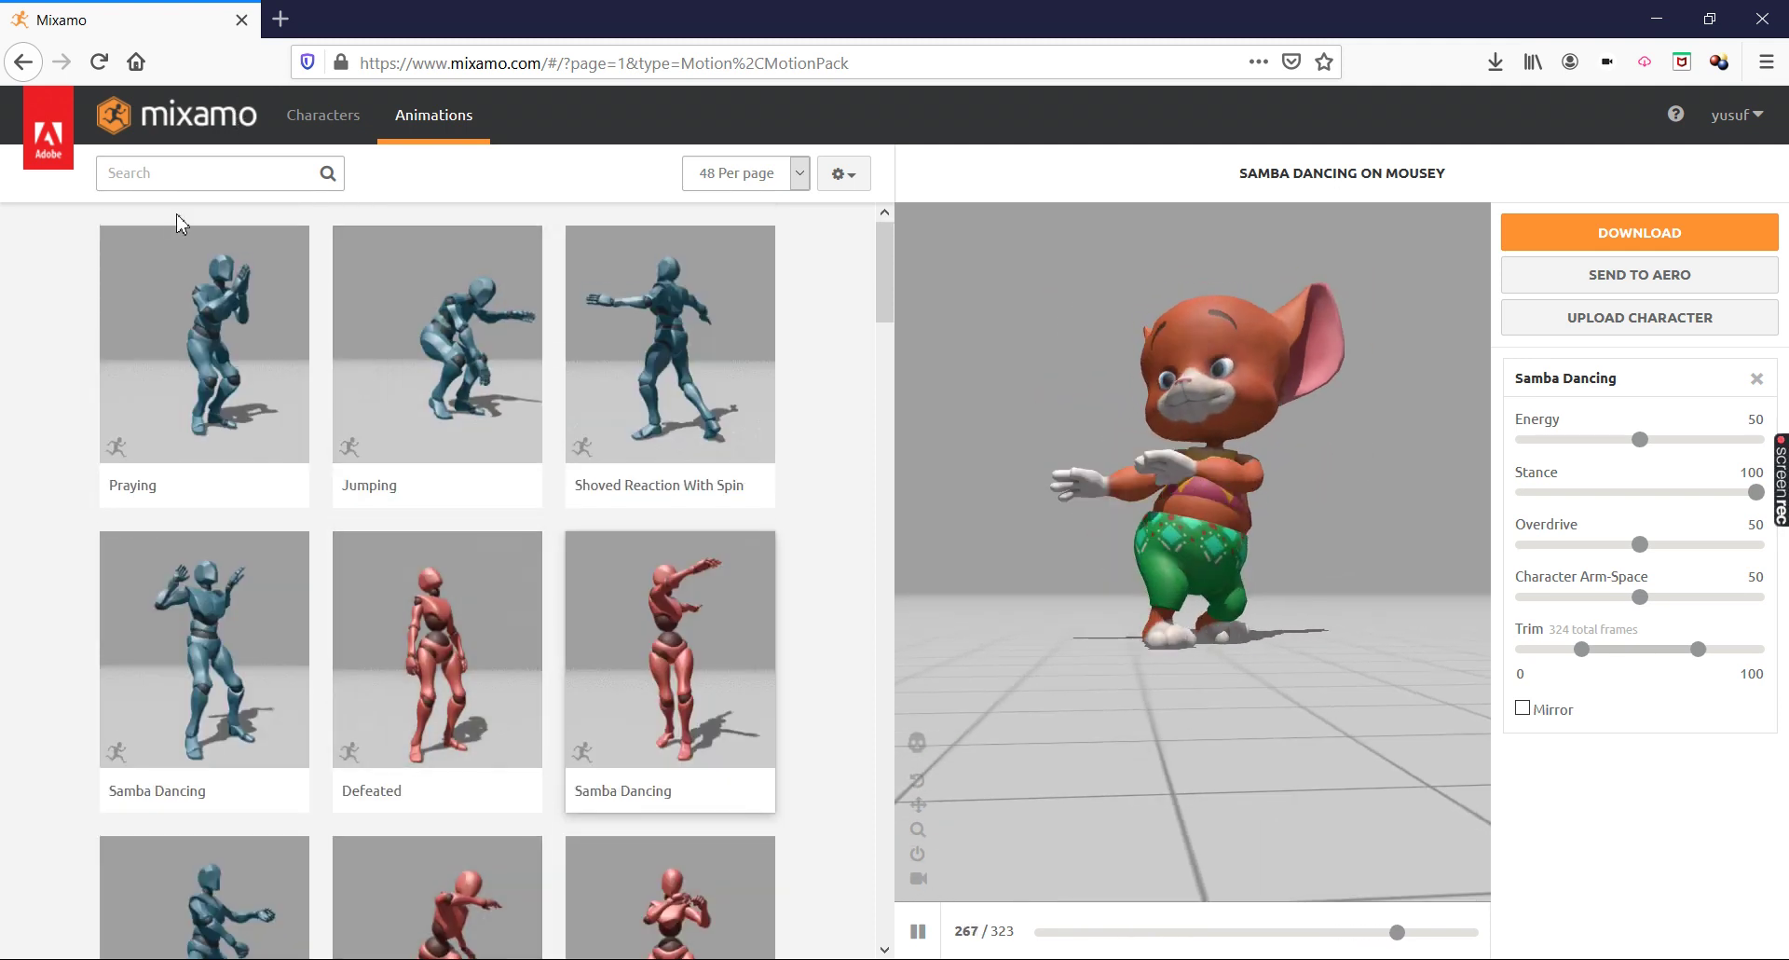
{"action": "left_click", "coordinate": [160, 173]}
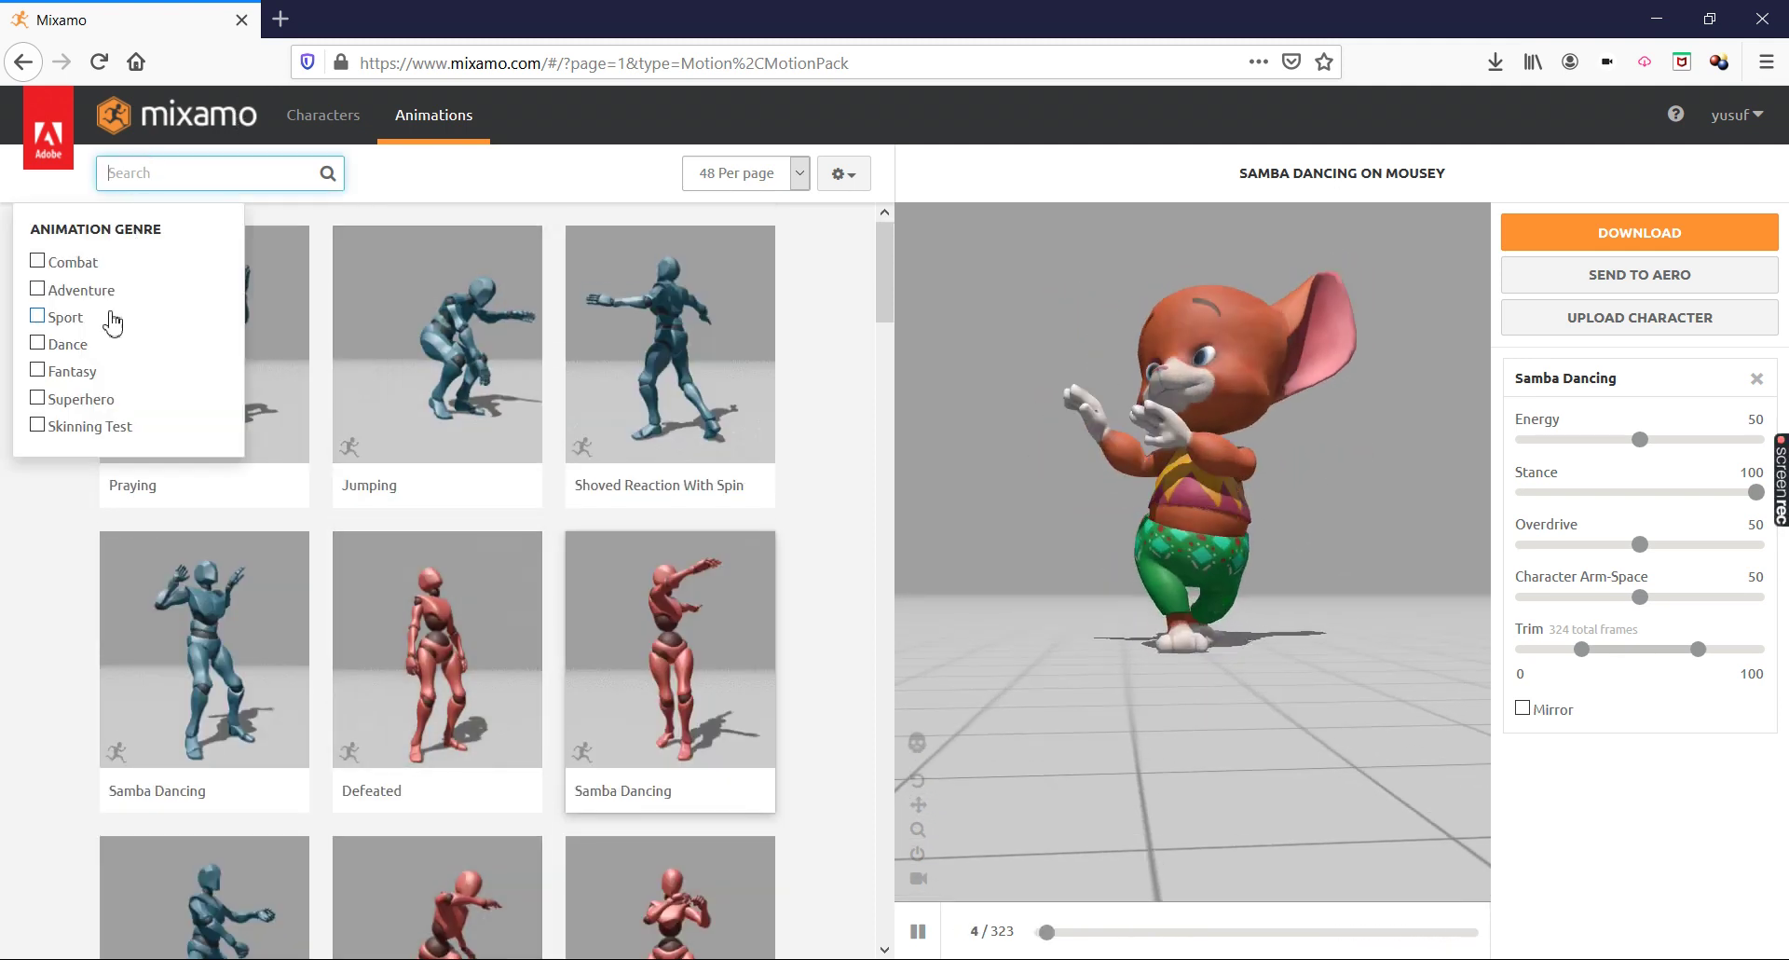
- Filter to the Dance genre, preview Hip Hop Dancing on Mousey, and open its Download Settings
{"action": "left_click", "coordinate": [67, 344]}
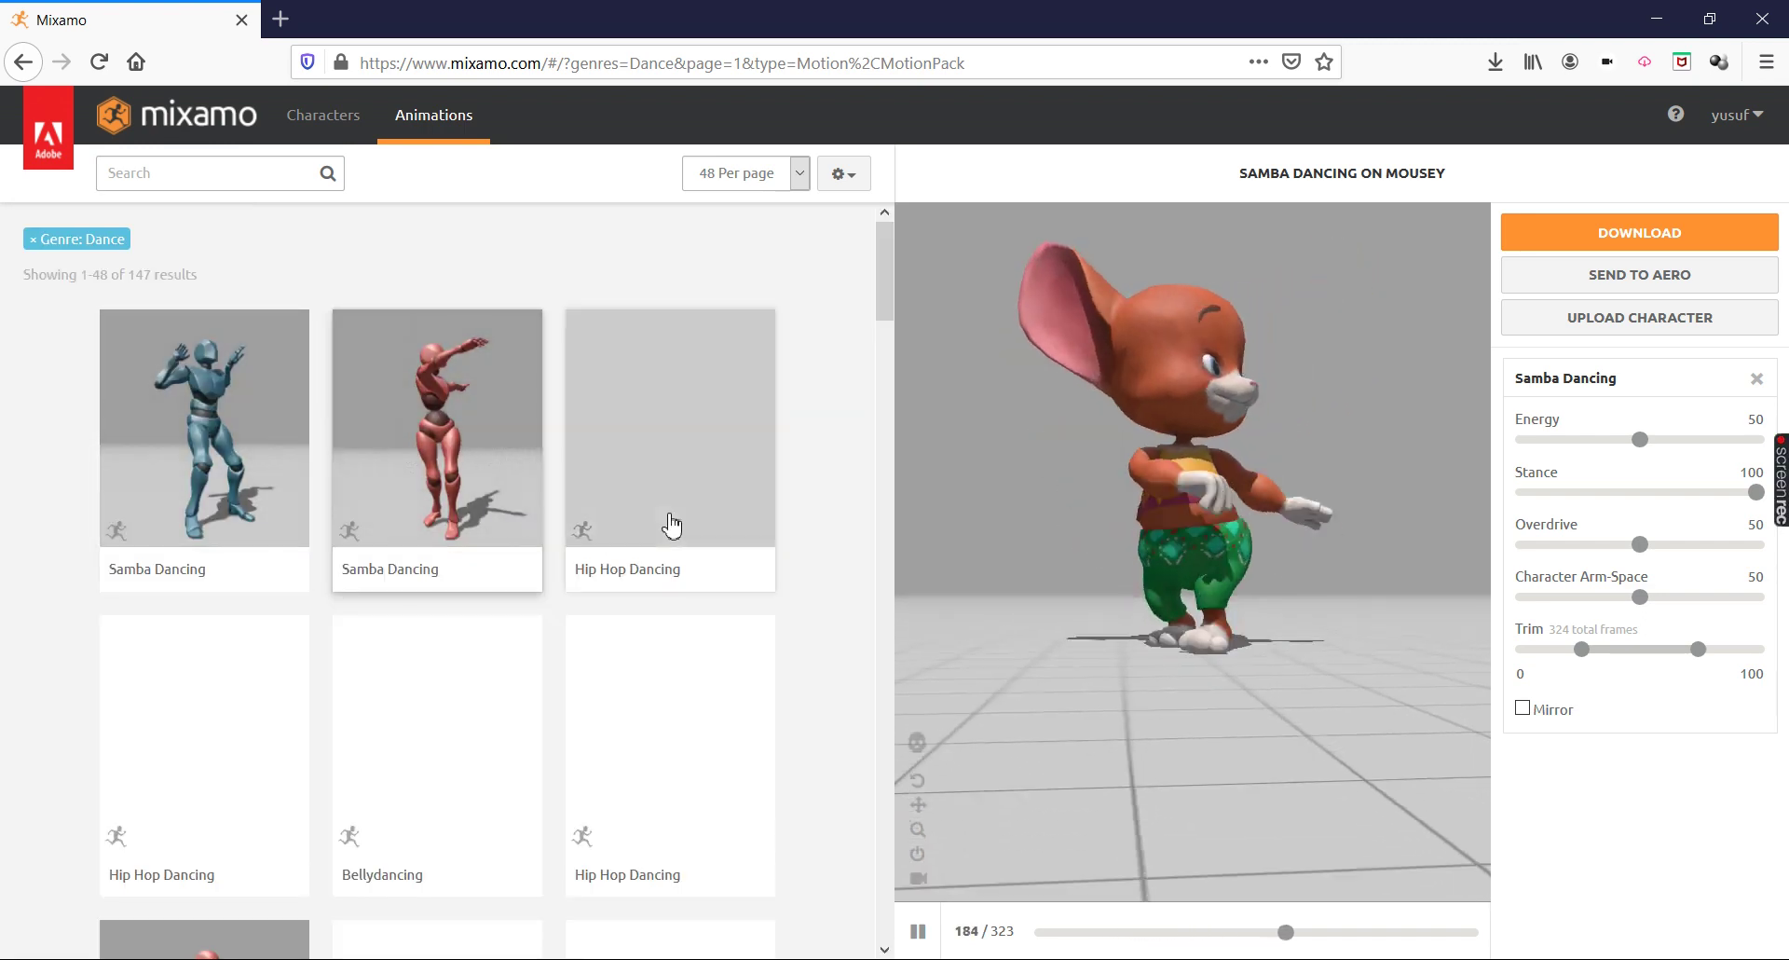
{"action": "left_click", "coordinate": [673, 502]}
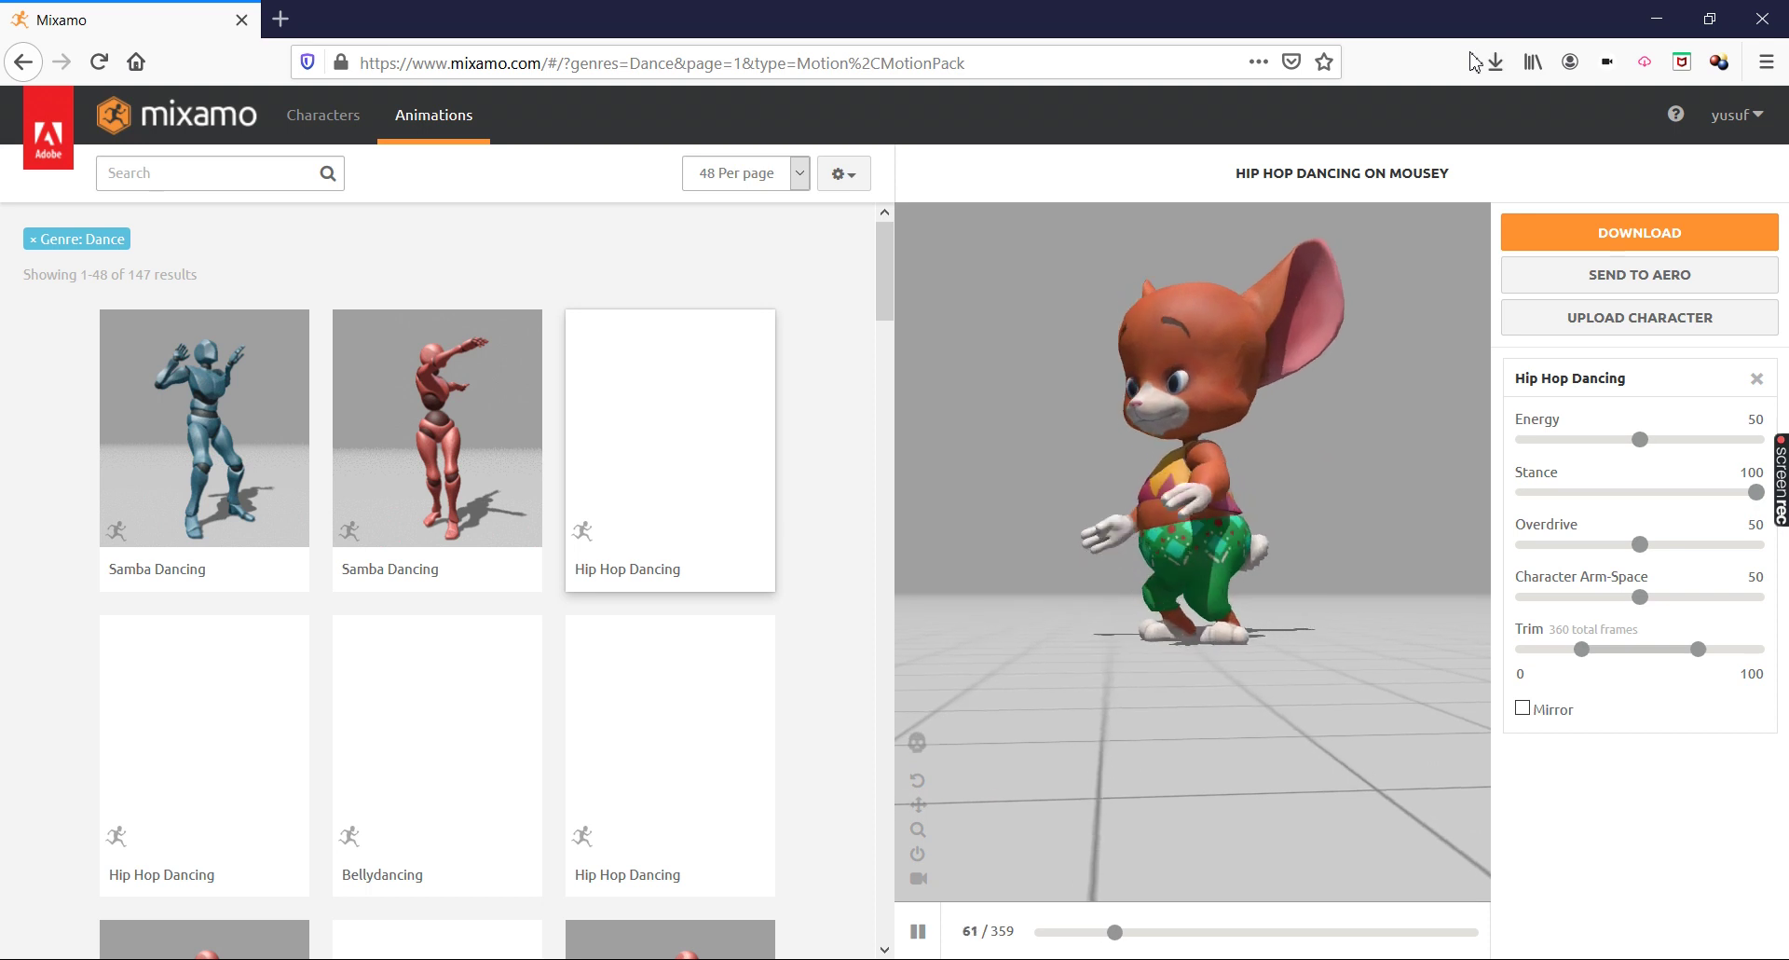
{"action": "left_click", "coordinate": [1624, 244]}
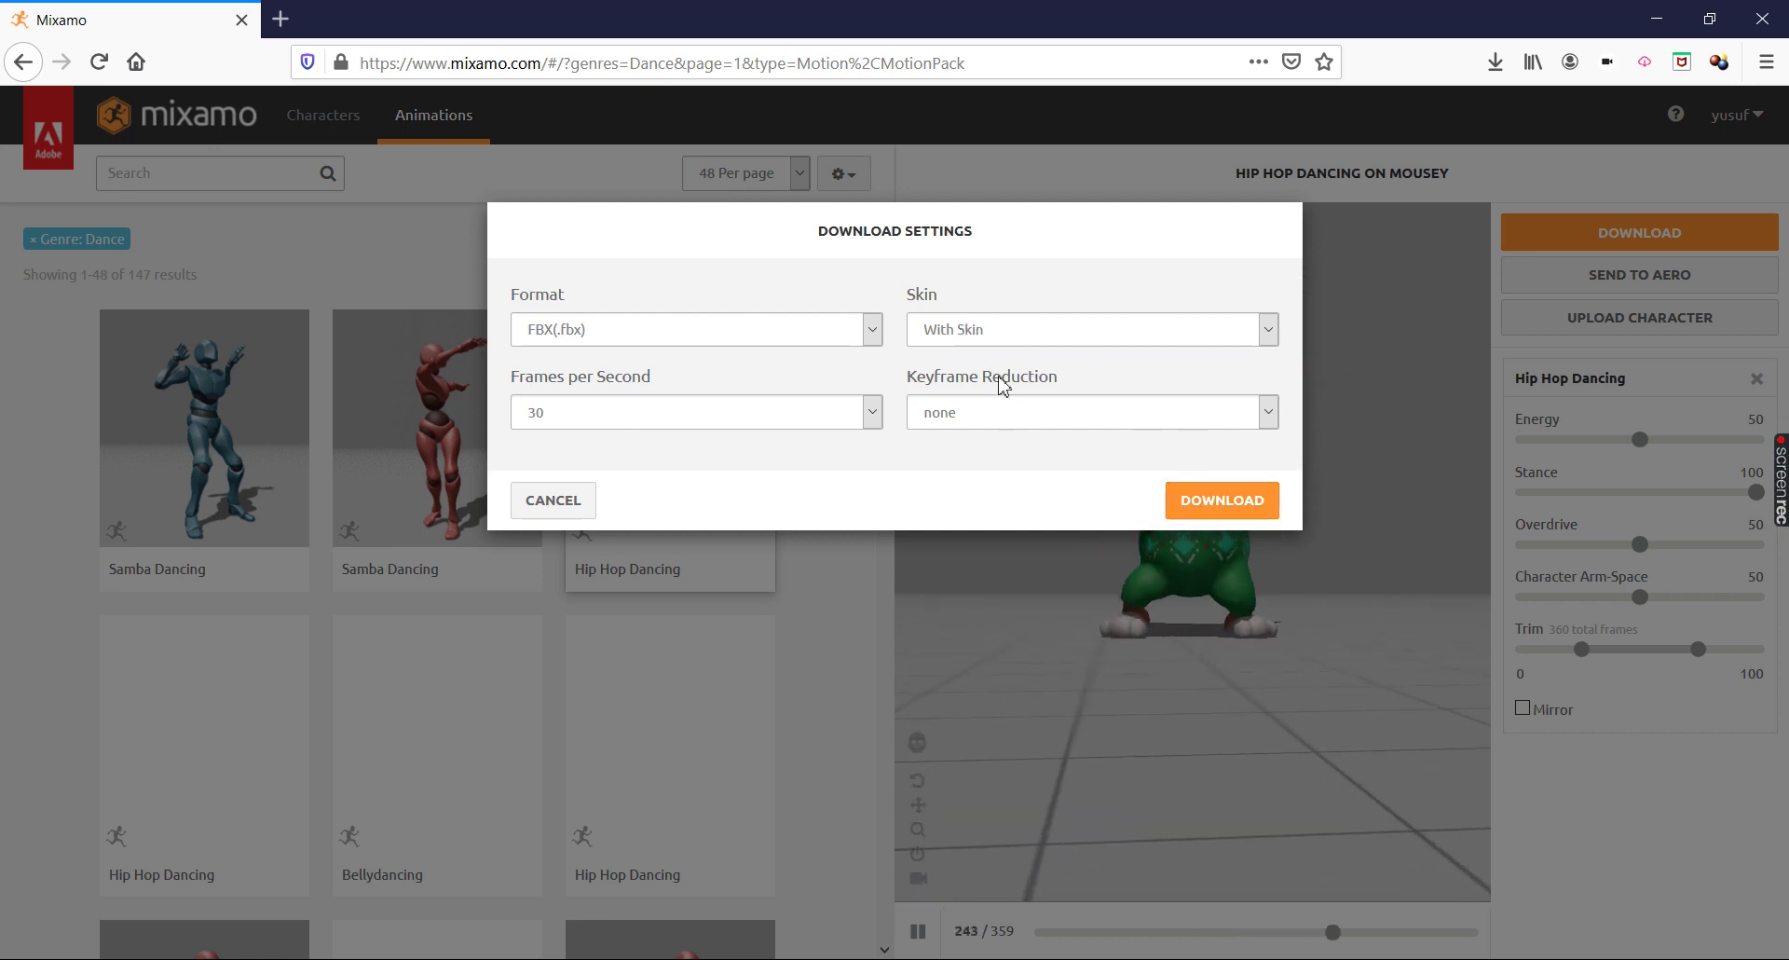
- Download Hip Hop Dancing as FBX at 30 fps, With Skin, keyframe reduction none
{"action": "left_click", "coordinate": [986, 338]}
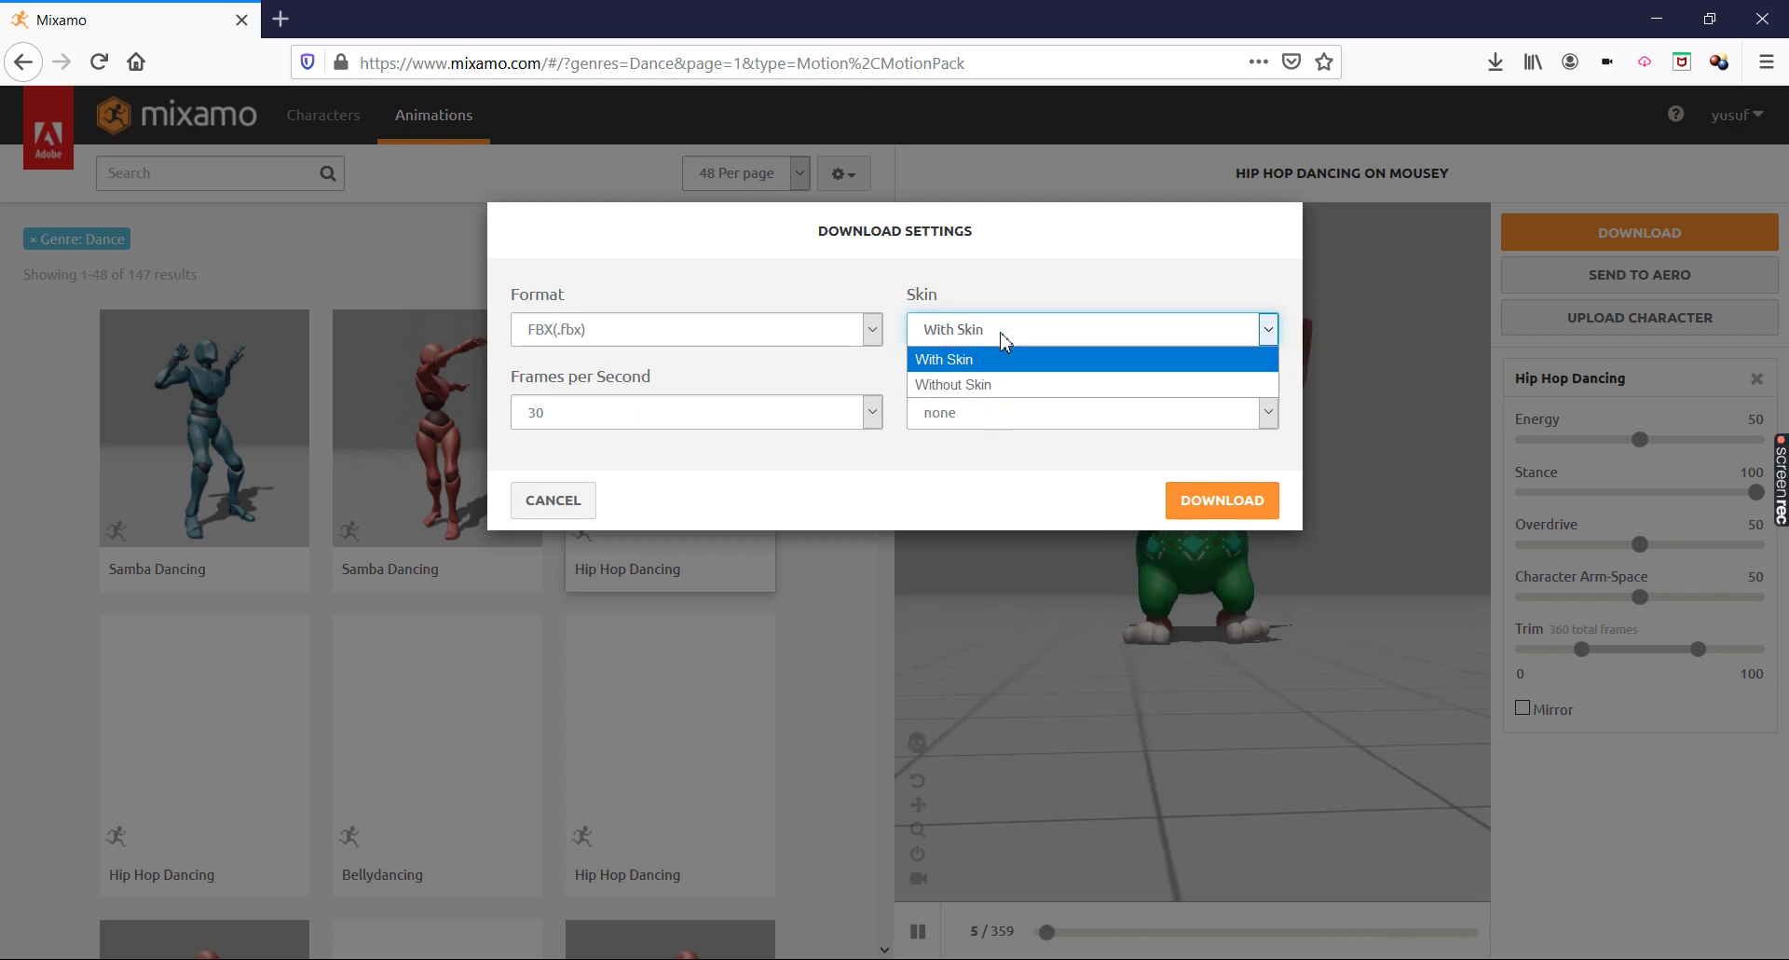
{"action": "left_click", "coordinate": [997, 362]}
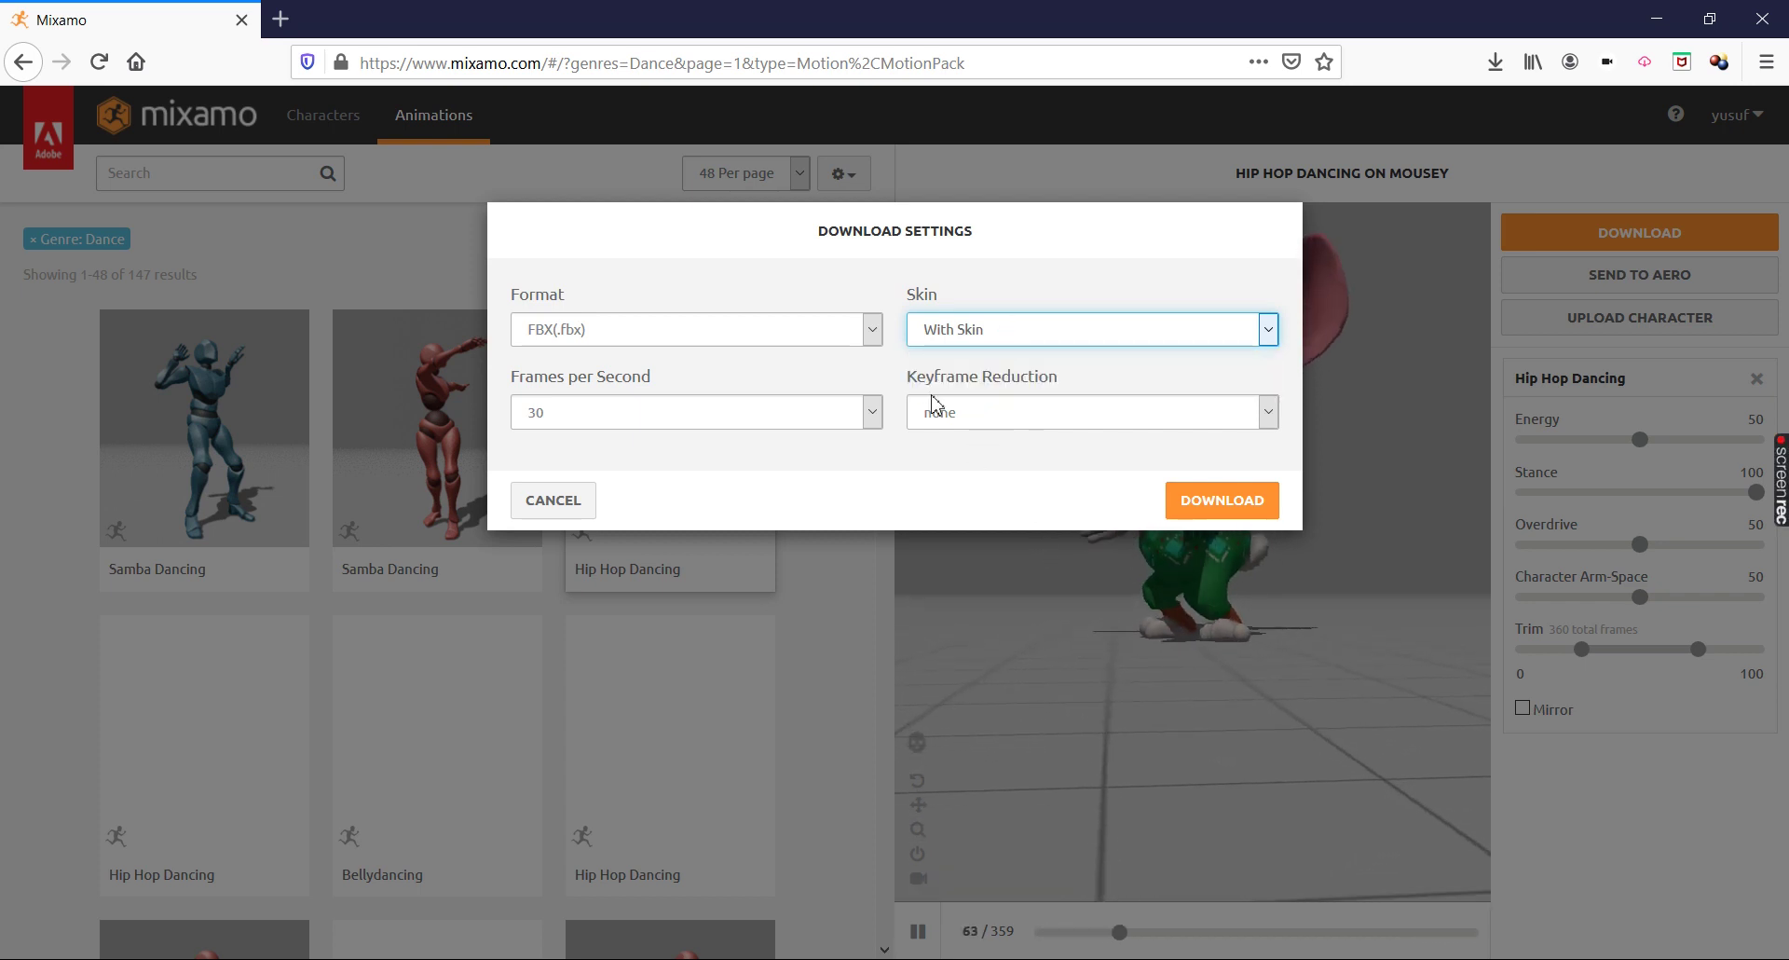
{"action": "left_click", "coordinate": [1063, 426]}
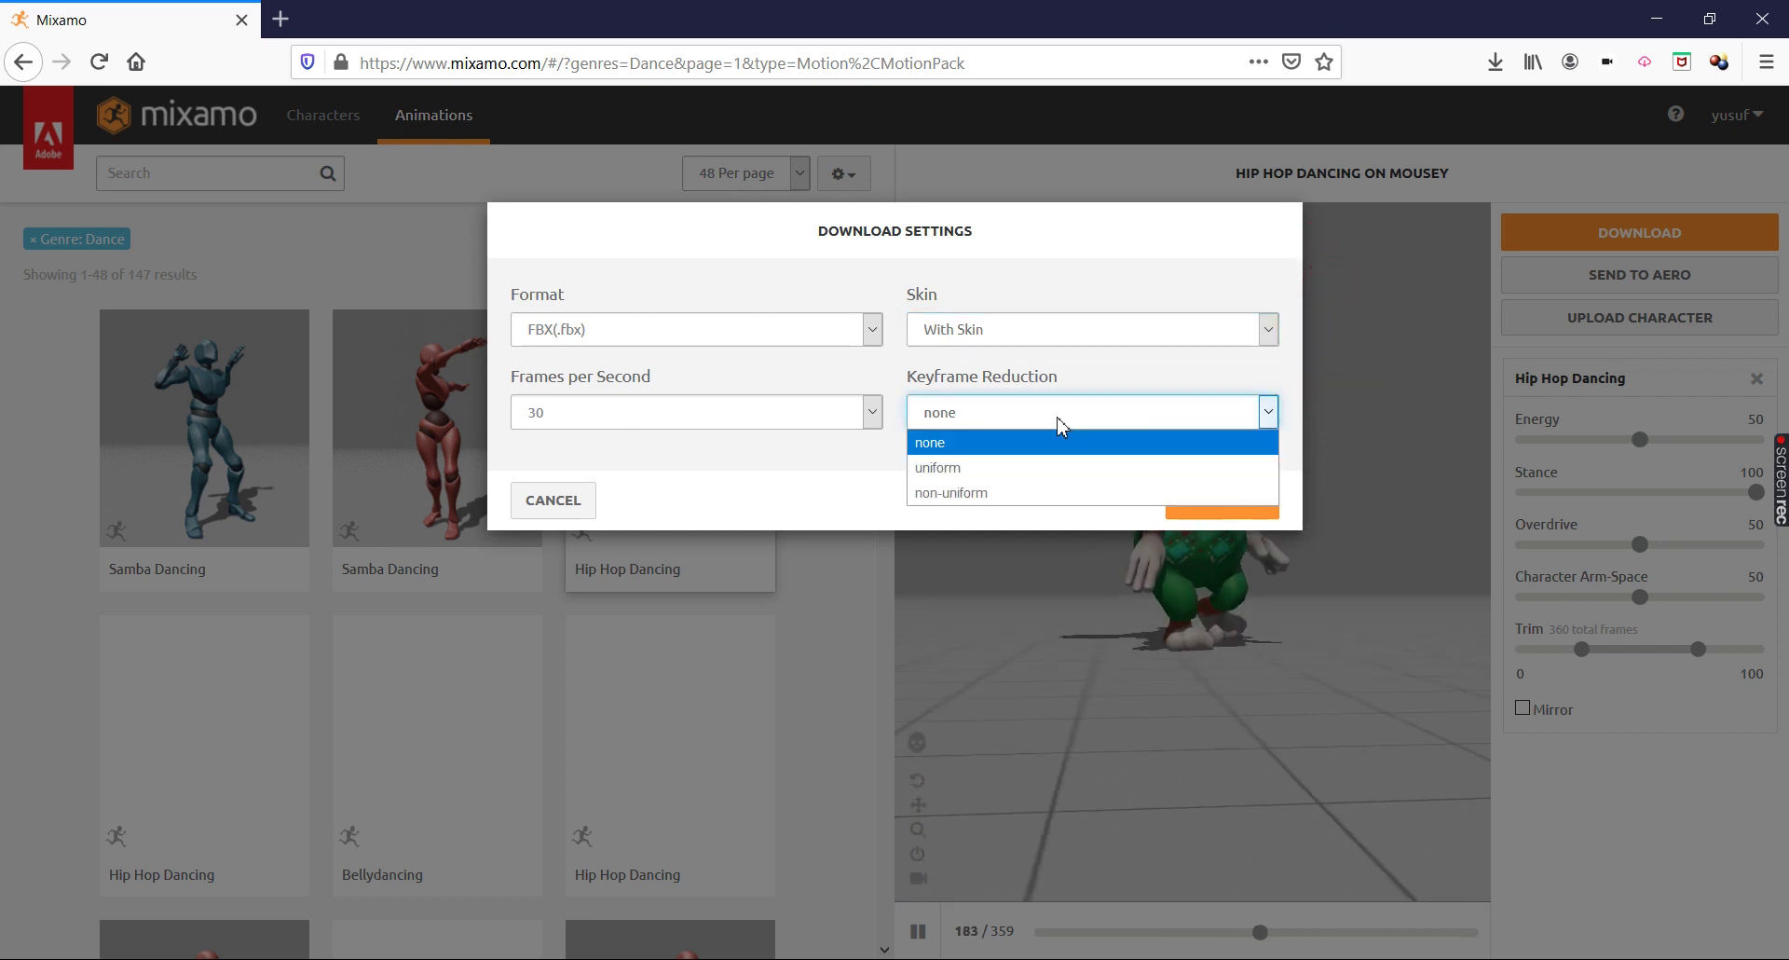
{"action": "left_click", "coordinate": [1071, 443]}
{"action": "left_click", "coordinate": [1242, 504]}
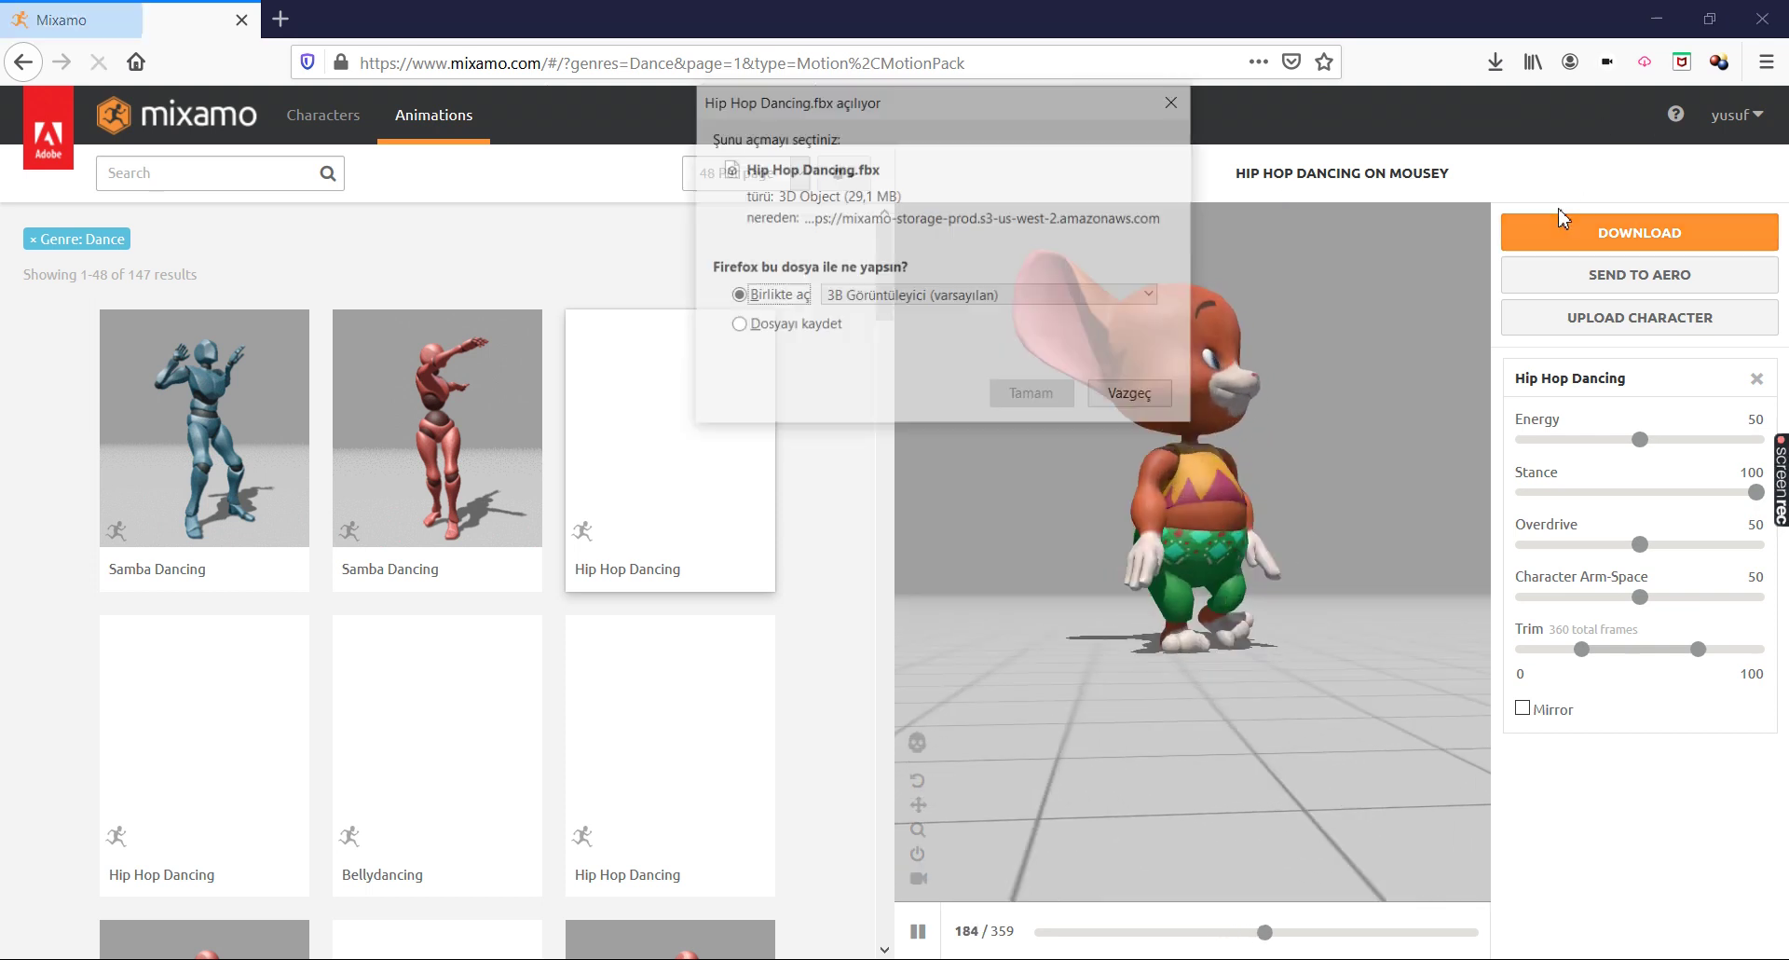
- Save Hip Hop Dancing.fbx to disk, re-maximize Firefox, and switch to Blender
{"action": "left_click", "coordinate": [943, 326]}
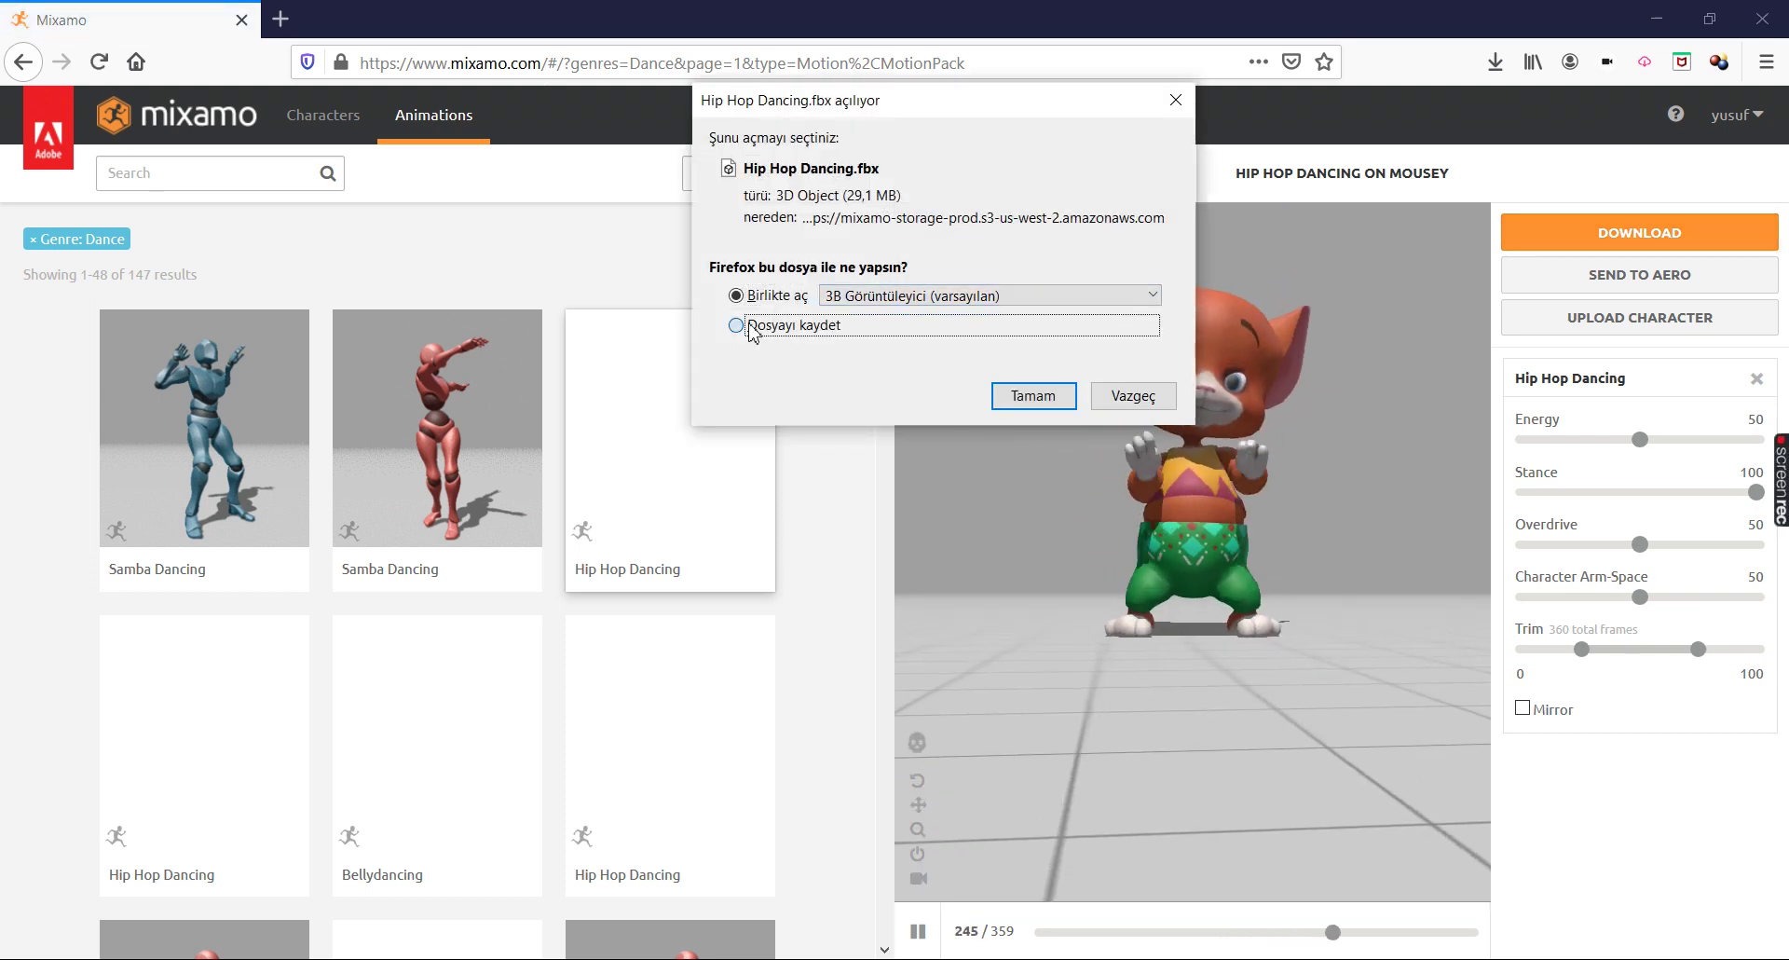
{"action": "left_click", "coordinate": [1029, 398]}
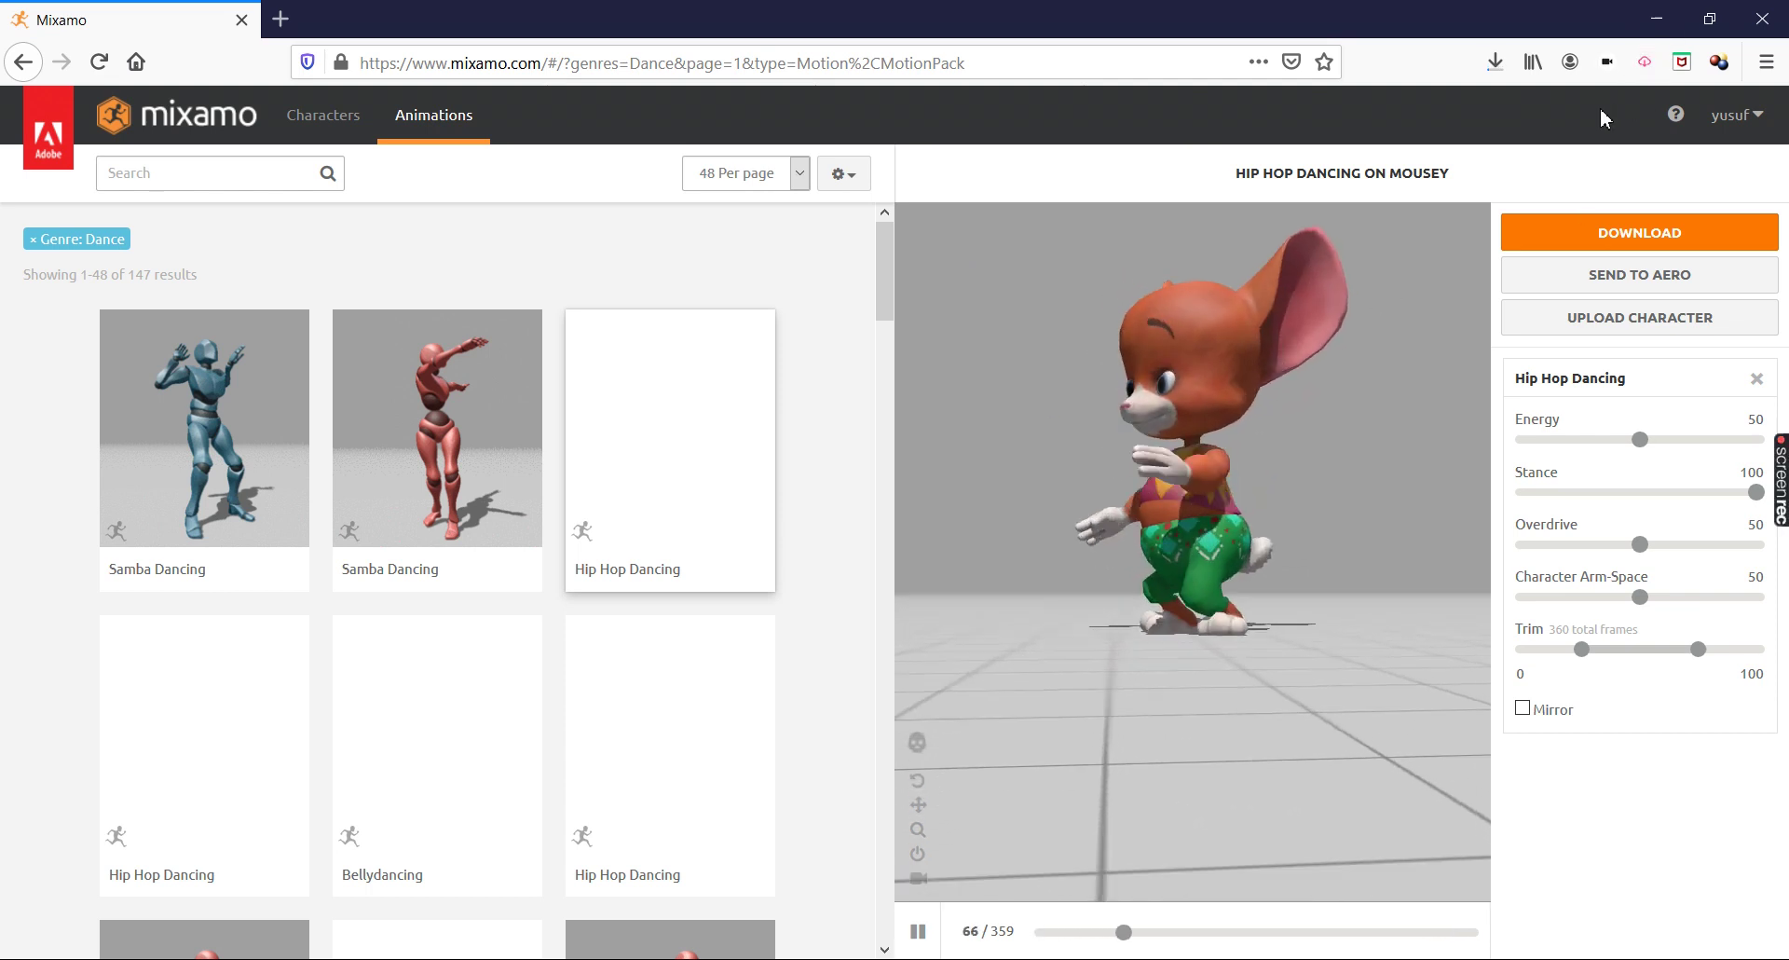
{"action": "left_click", "coordinate": [1709, 19]}
{"action": "mouse_move", "coordinate": [1675, 114]}
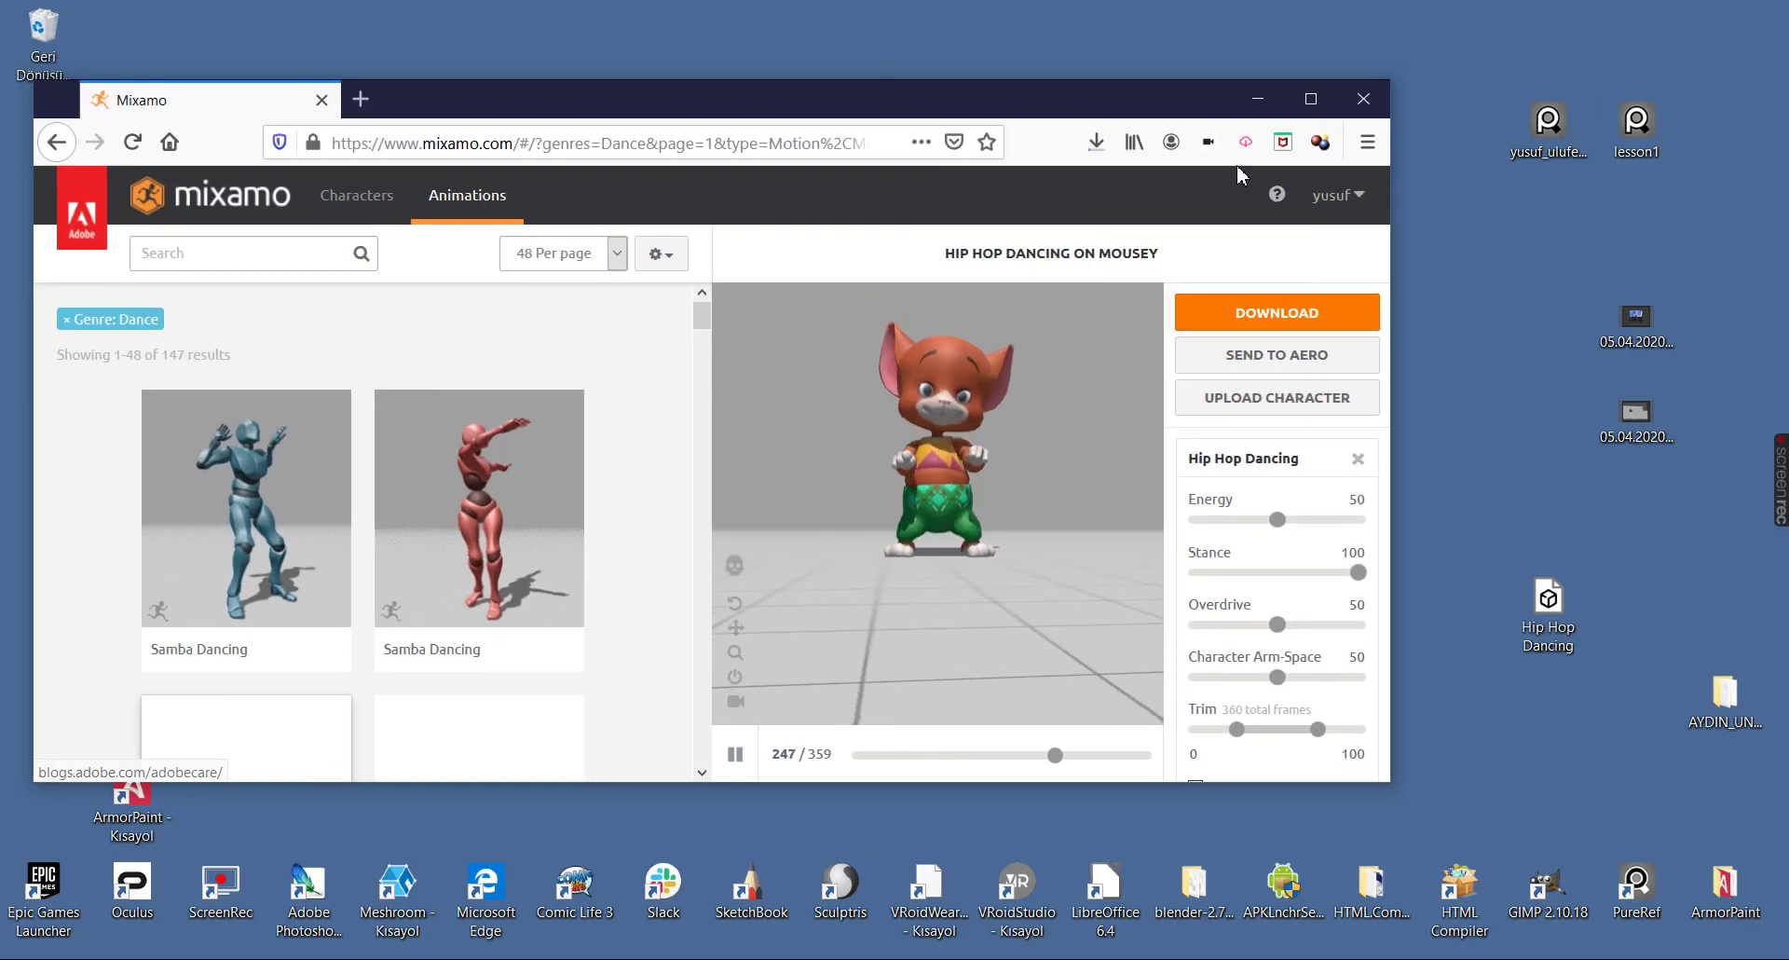
{"action": "left_click", "coordinate": [1310, 98]}
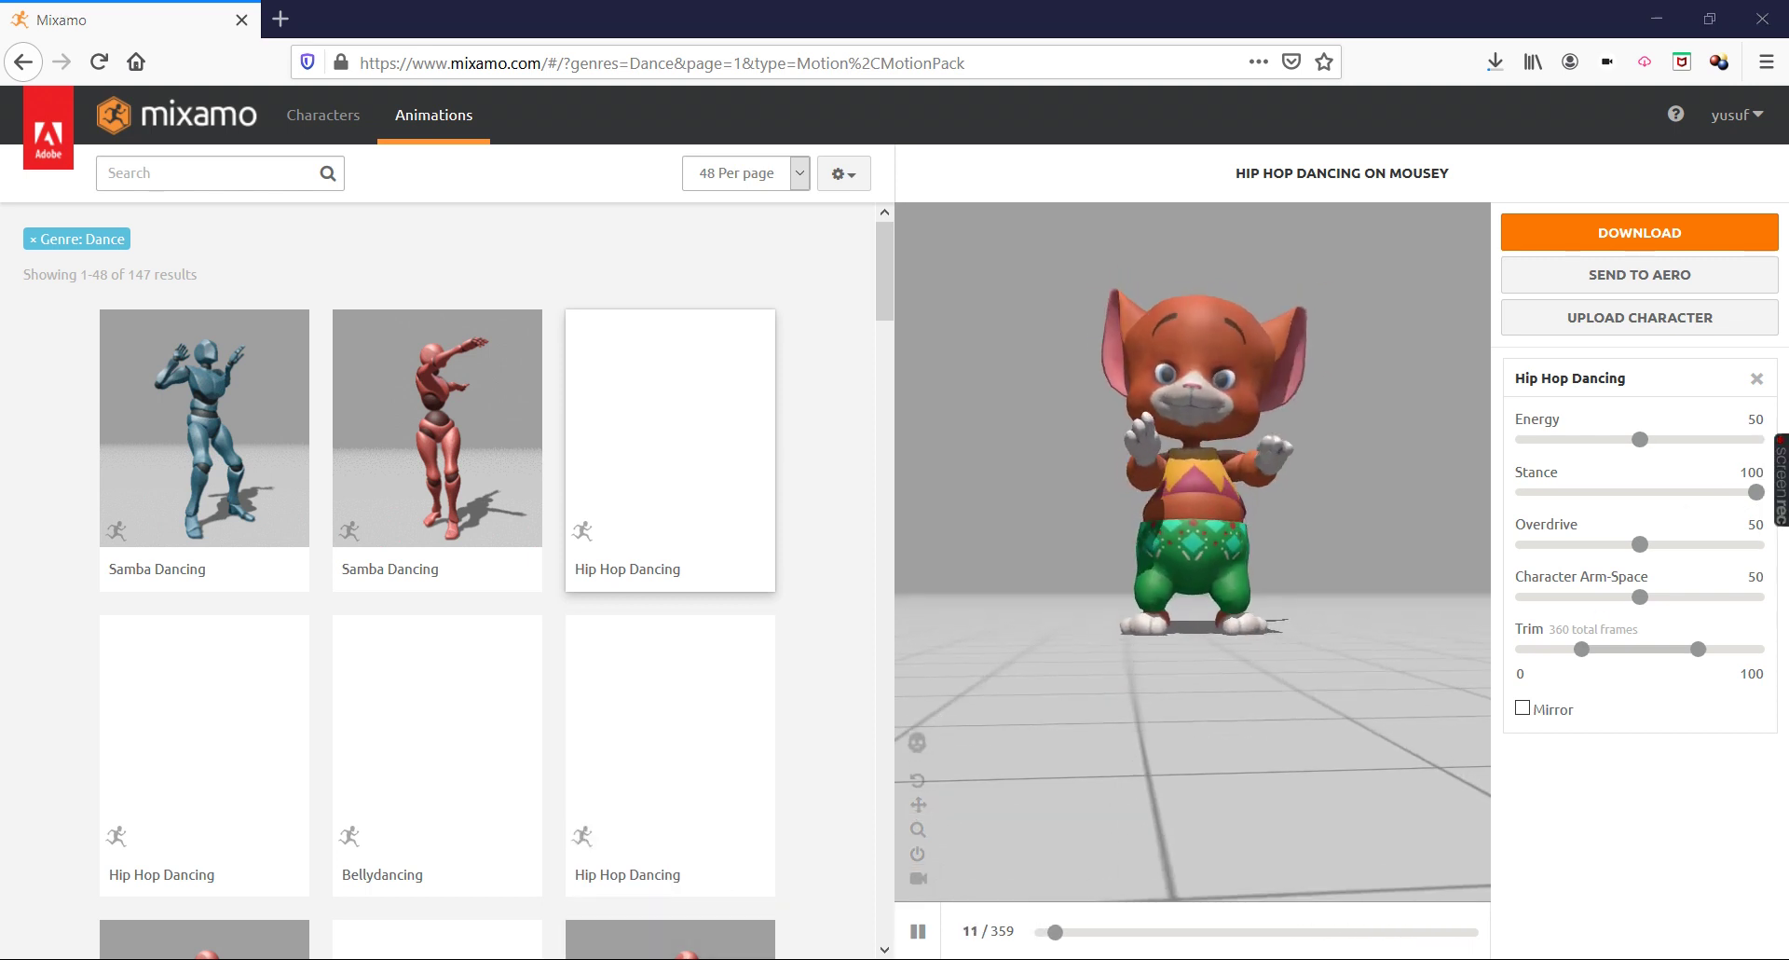
{"action": "key", "text": "alt+Tab"}
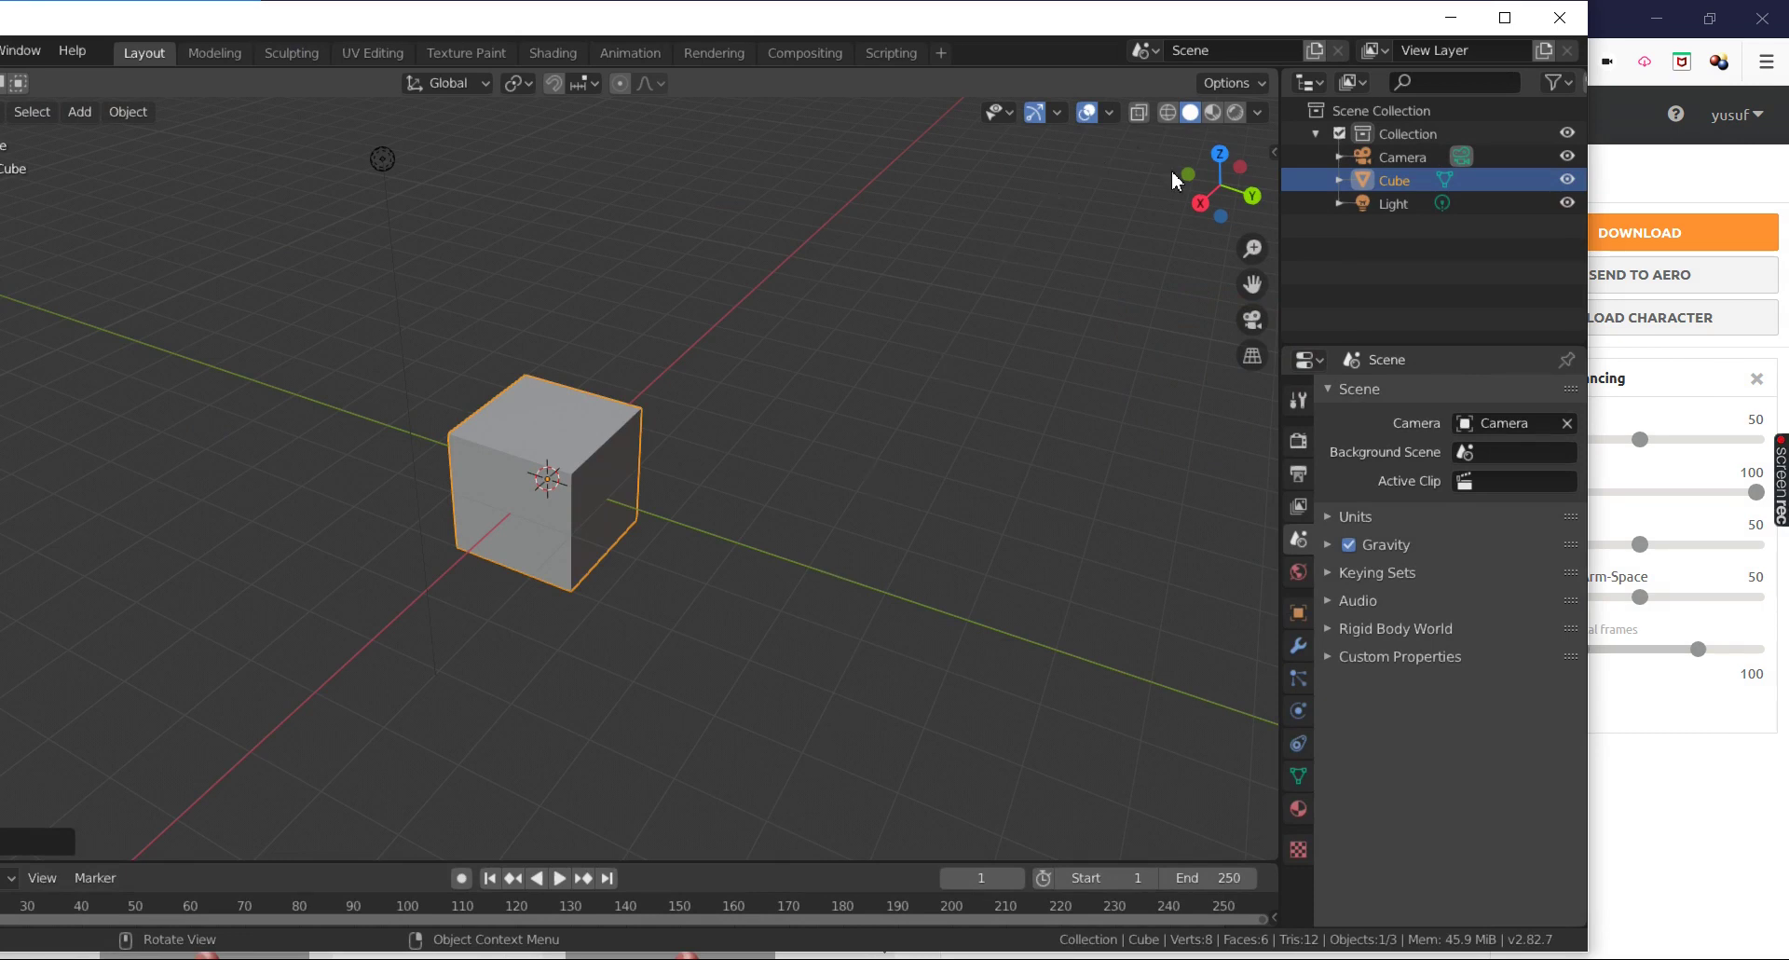
- Maximize Blender and delete the default cube
{"action": "left_click", "coordinate": [1504, 17]}
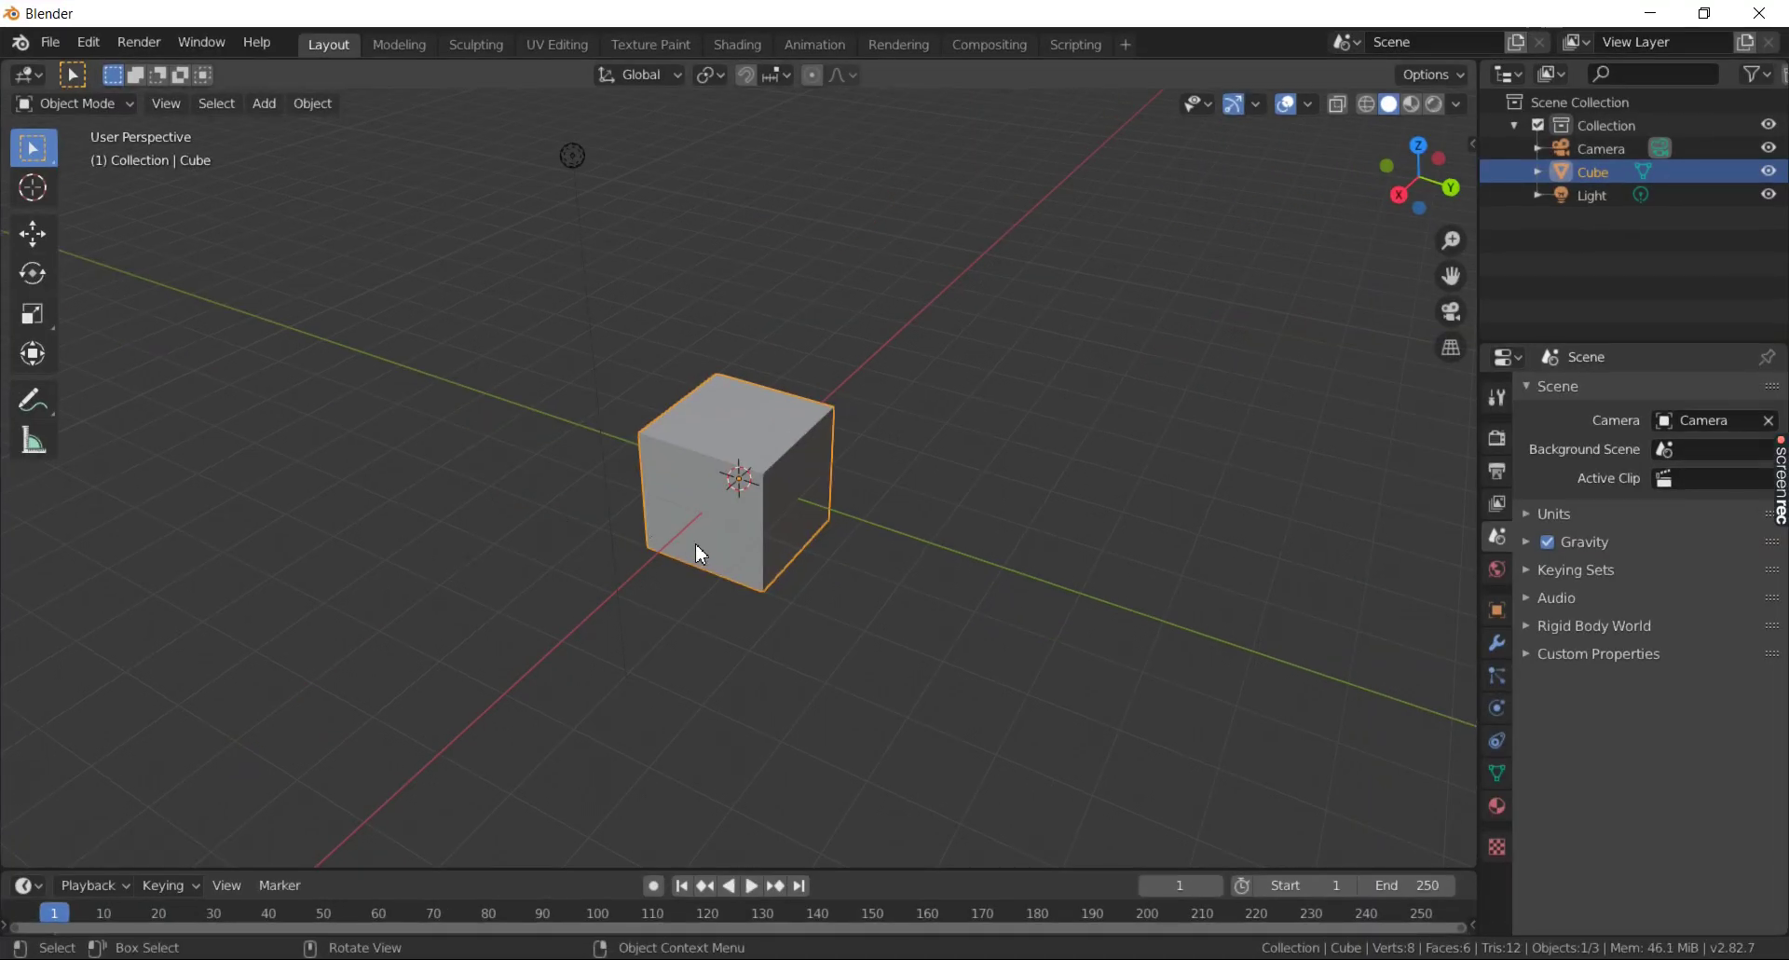
{"action": "key", "text": "Delete"}
{"action": "mouse_move", "coordinate": [702, 542]}
{"action": "middle_mouse_down"}
{"action": "mouse_move", "coordinate": [713, 500]}
{"action": "mouse_move", "coordinate": [603, 484]}
{"action": "middle_mouse_up"}
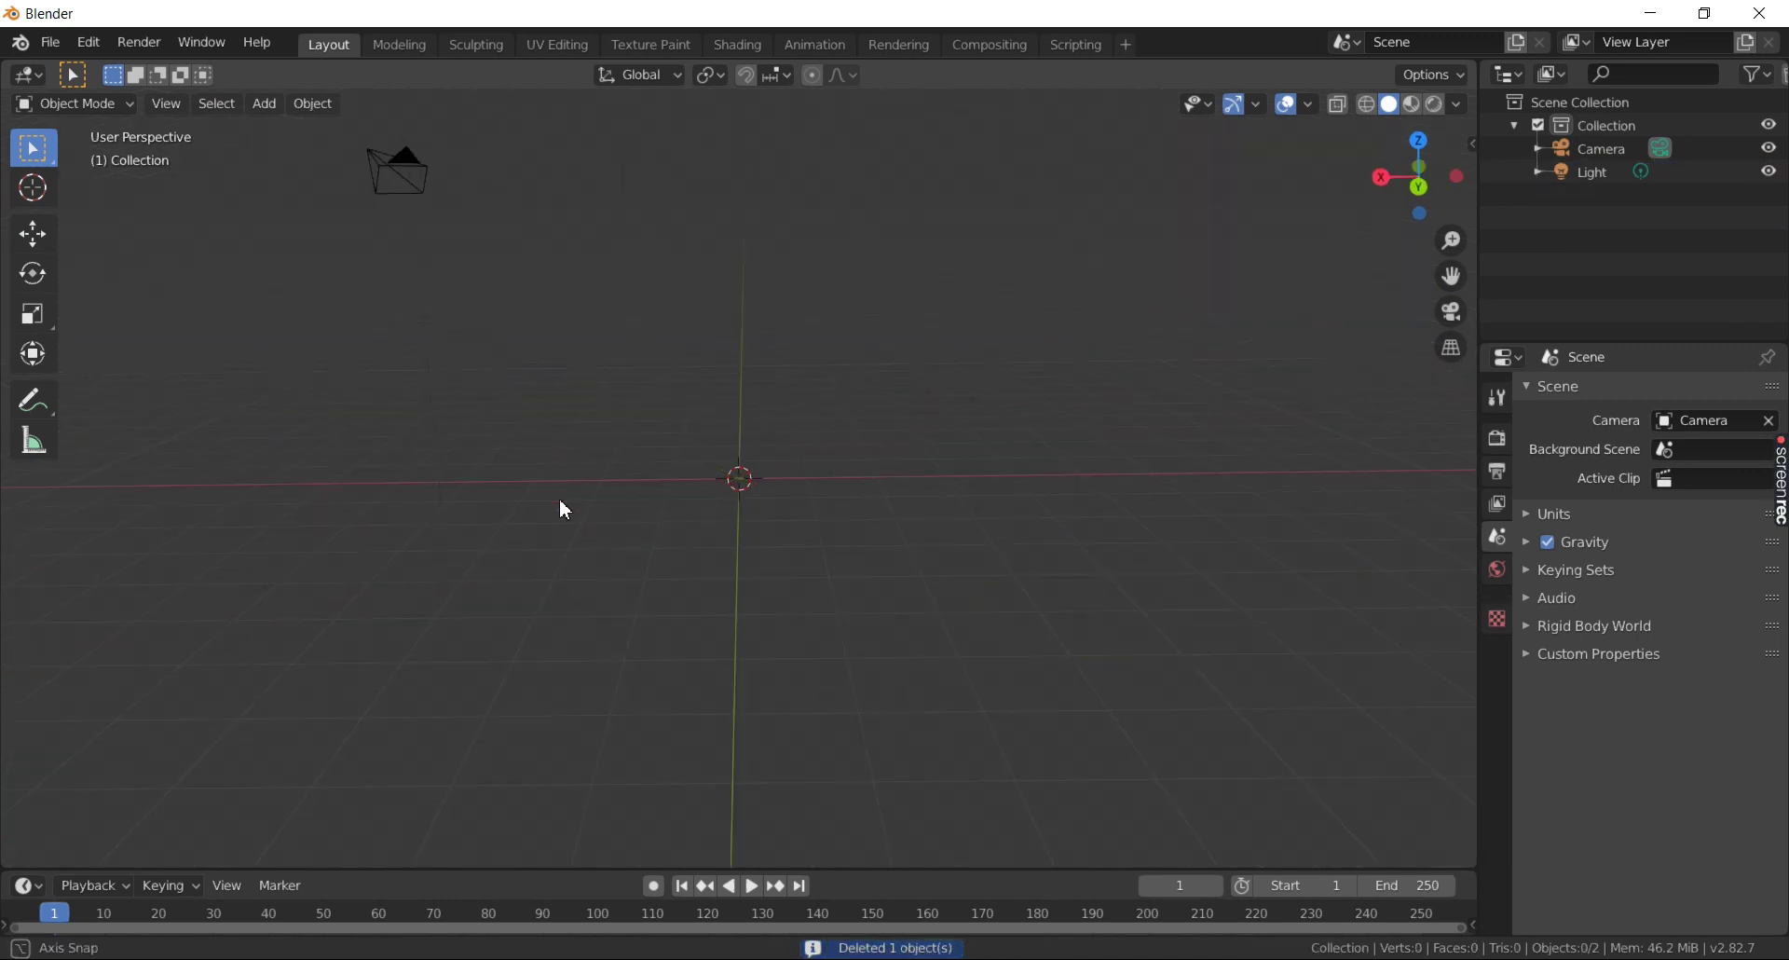
- Import Hip Hop Dancing.fbx from the Desktop via File > Import > FBX
{"action": "left_click", "coordinate": [53, 43]}
{"action": "mouse_move", "coordinate": [87, 355]}
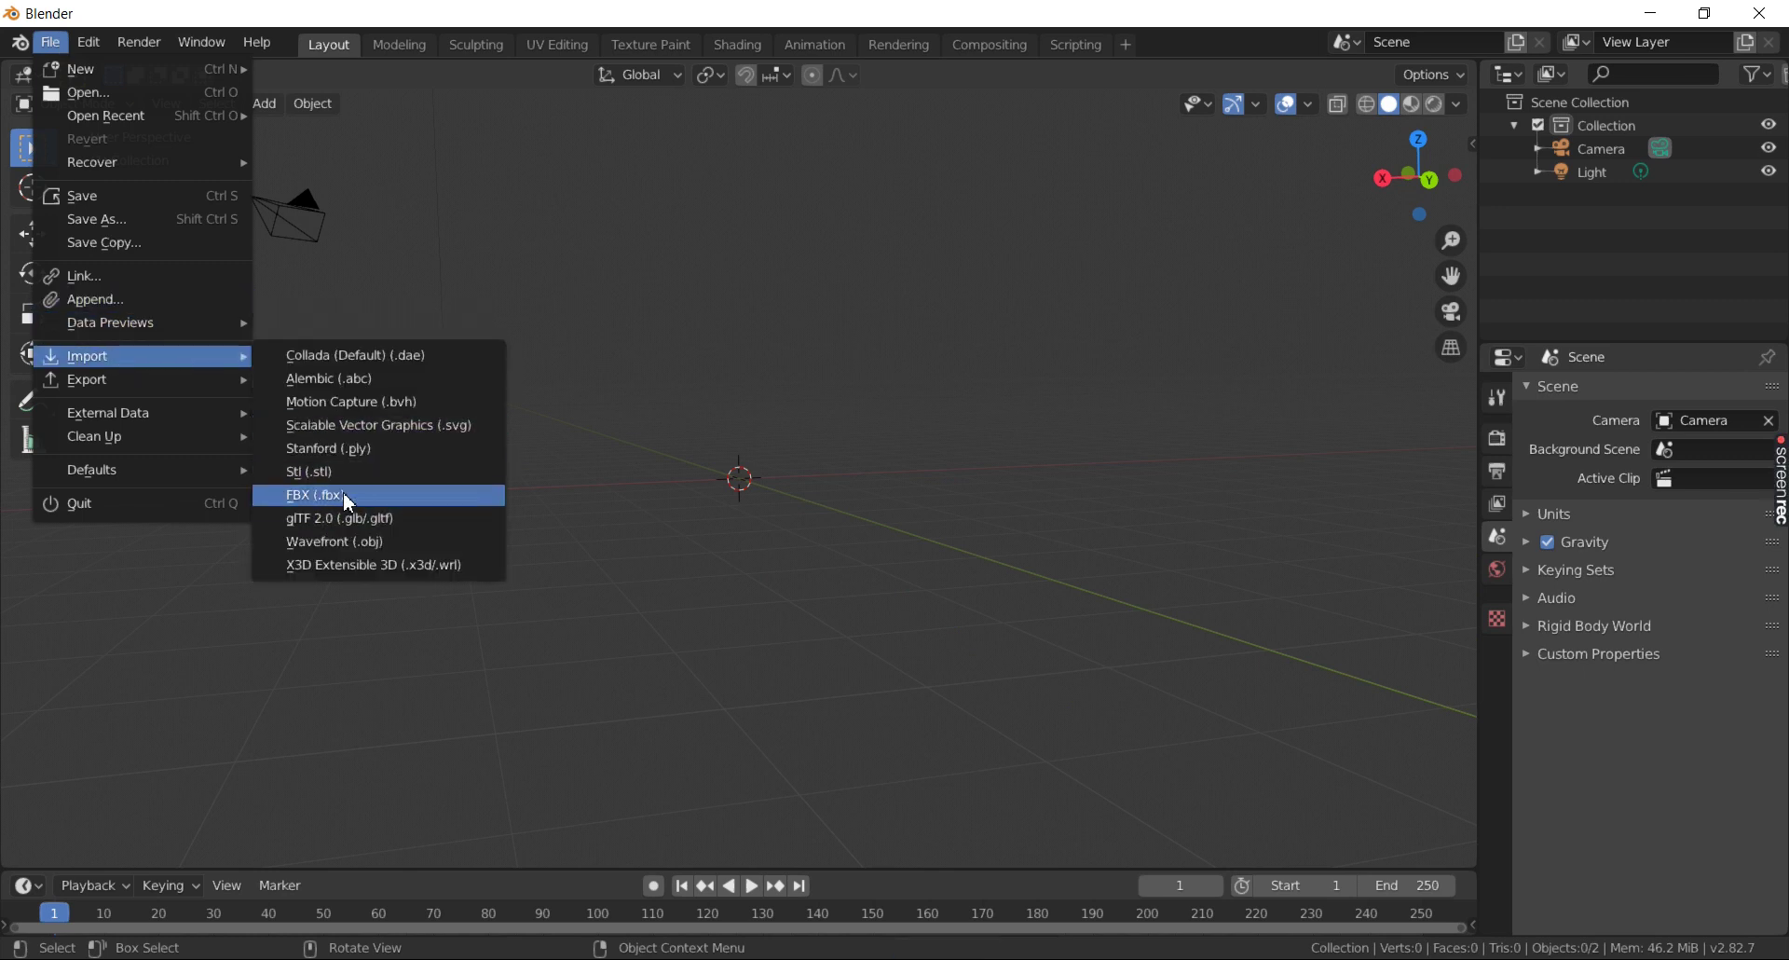
{"action": "left_click", "coordinate": [344, 494]}
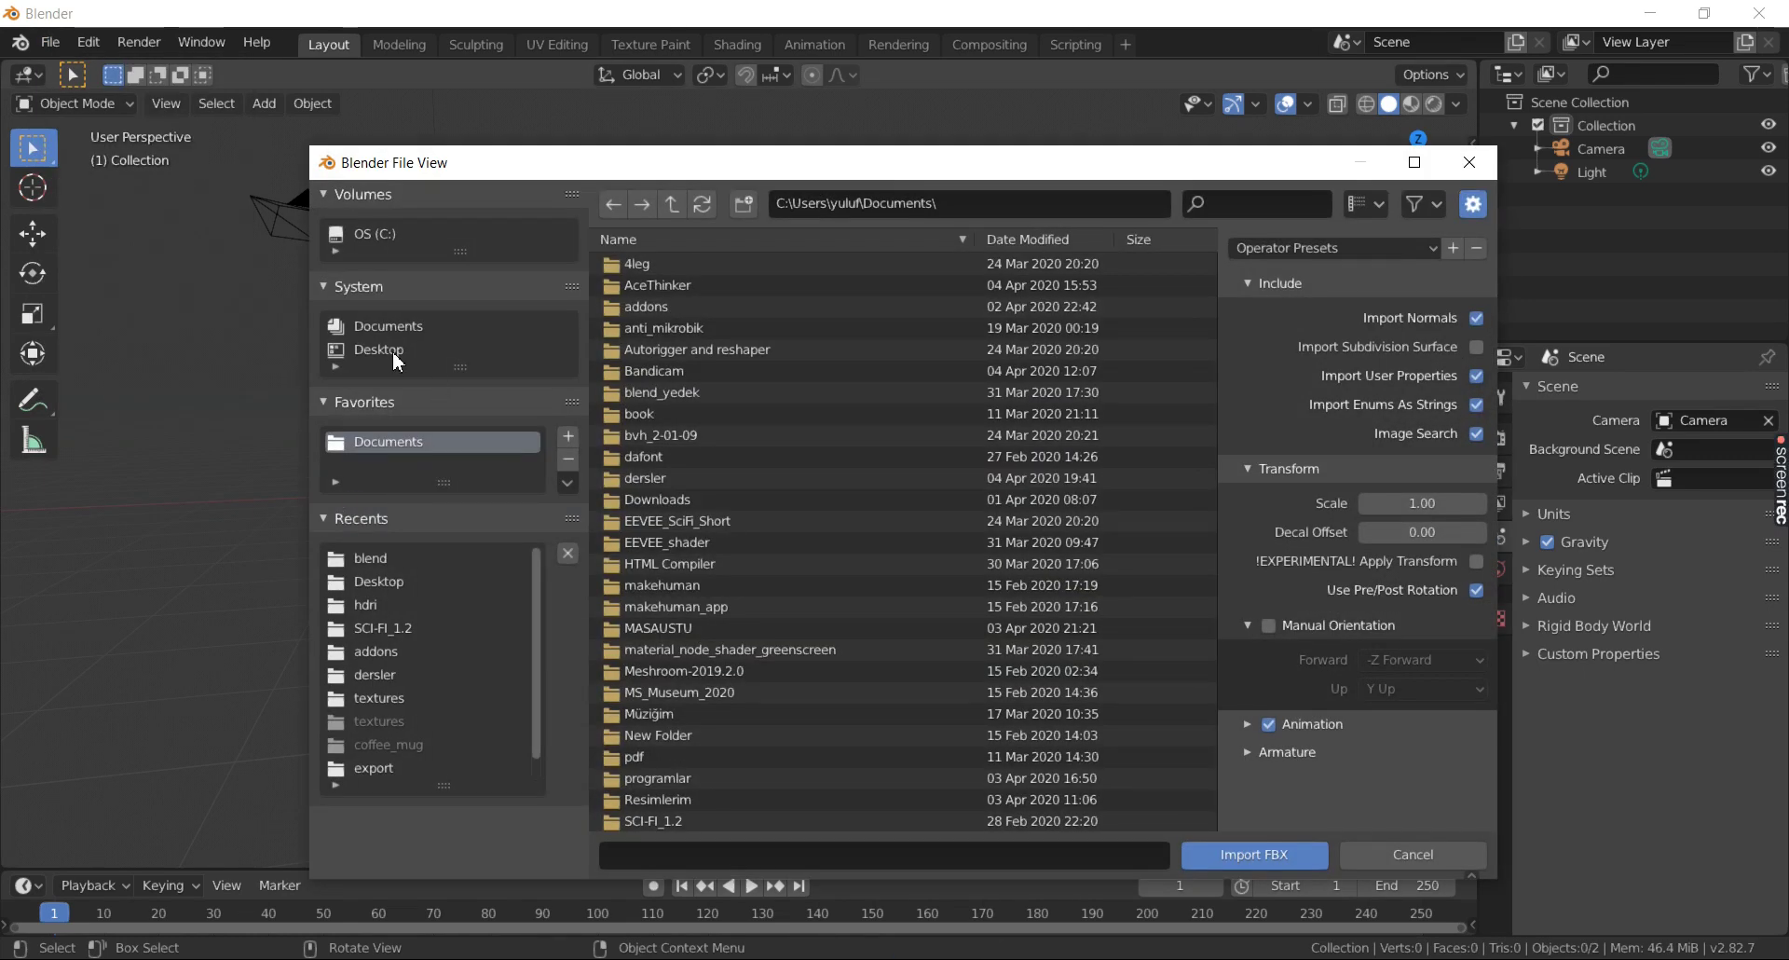
{"action": "left_click", "coordinate": [397, 352]}
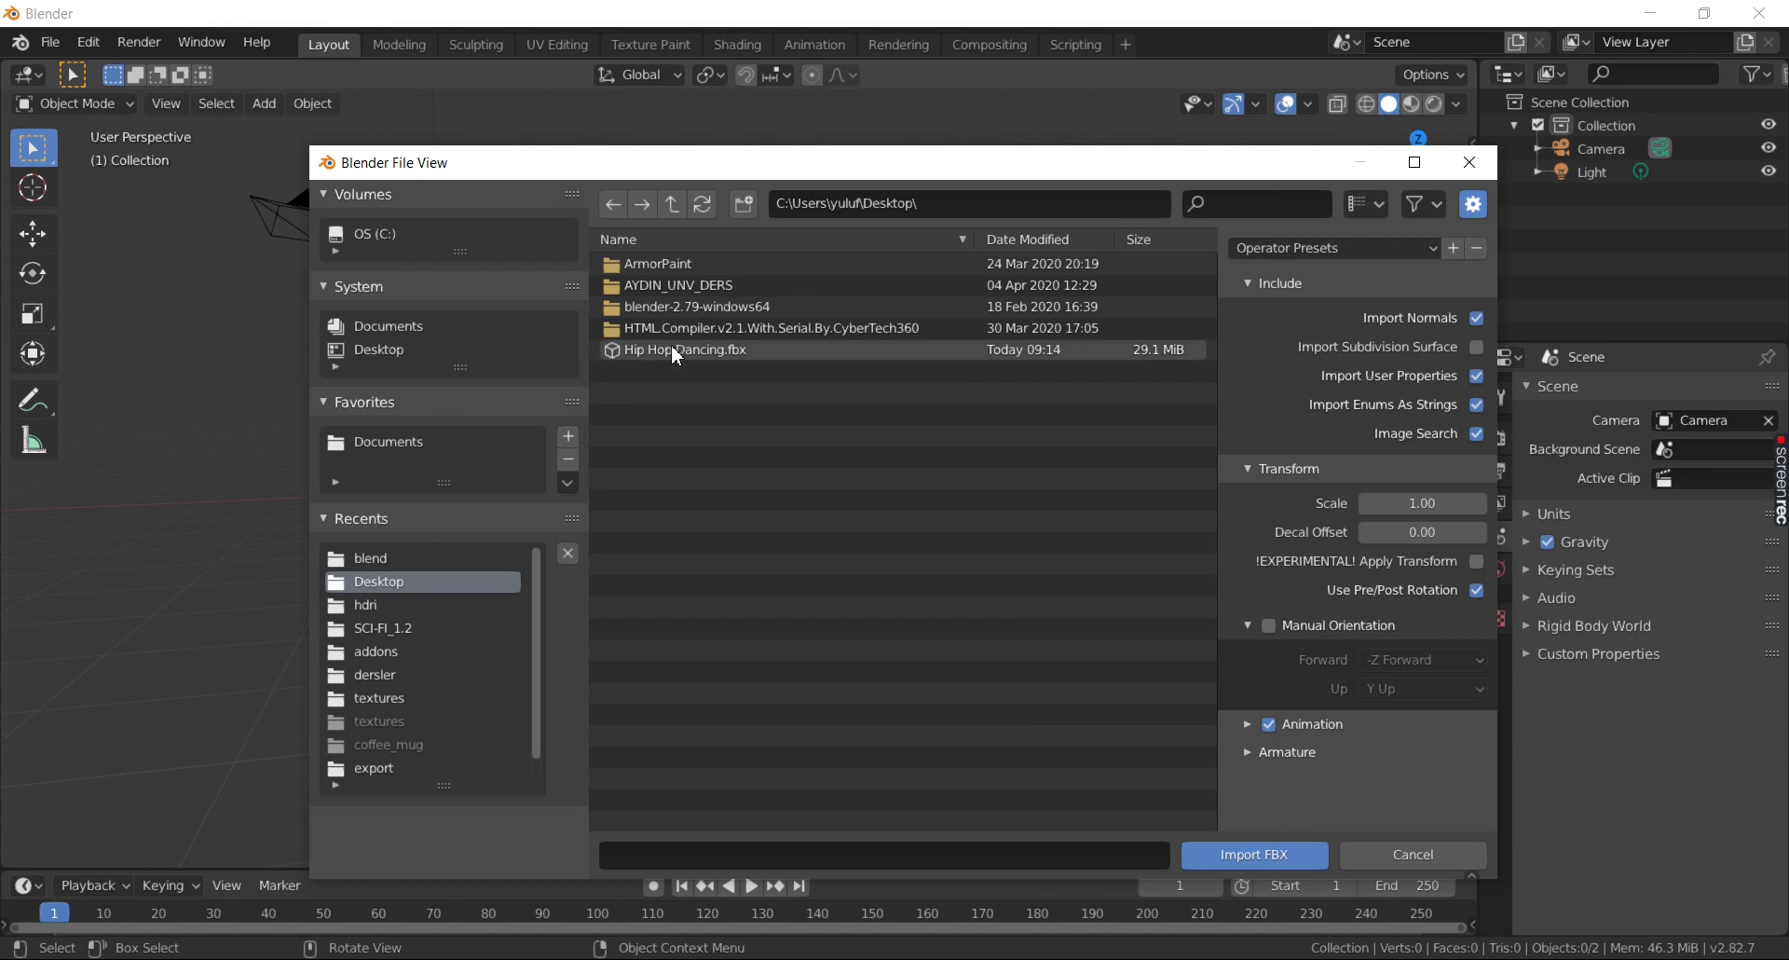
{"action": "double_click", "coordinate": [671, 350]}
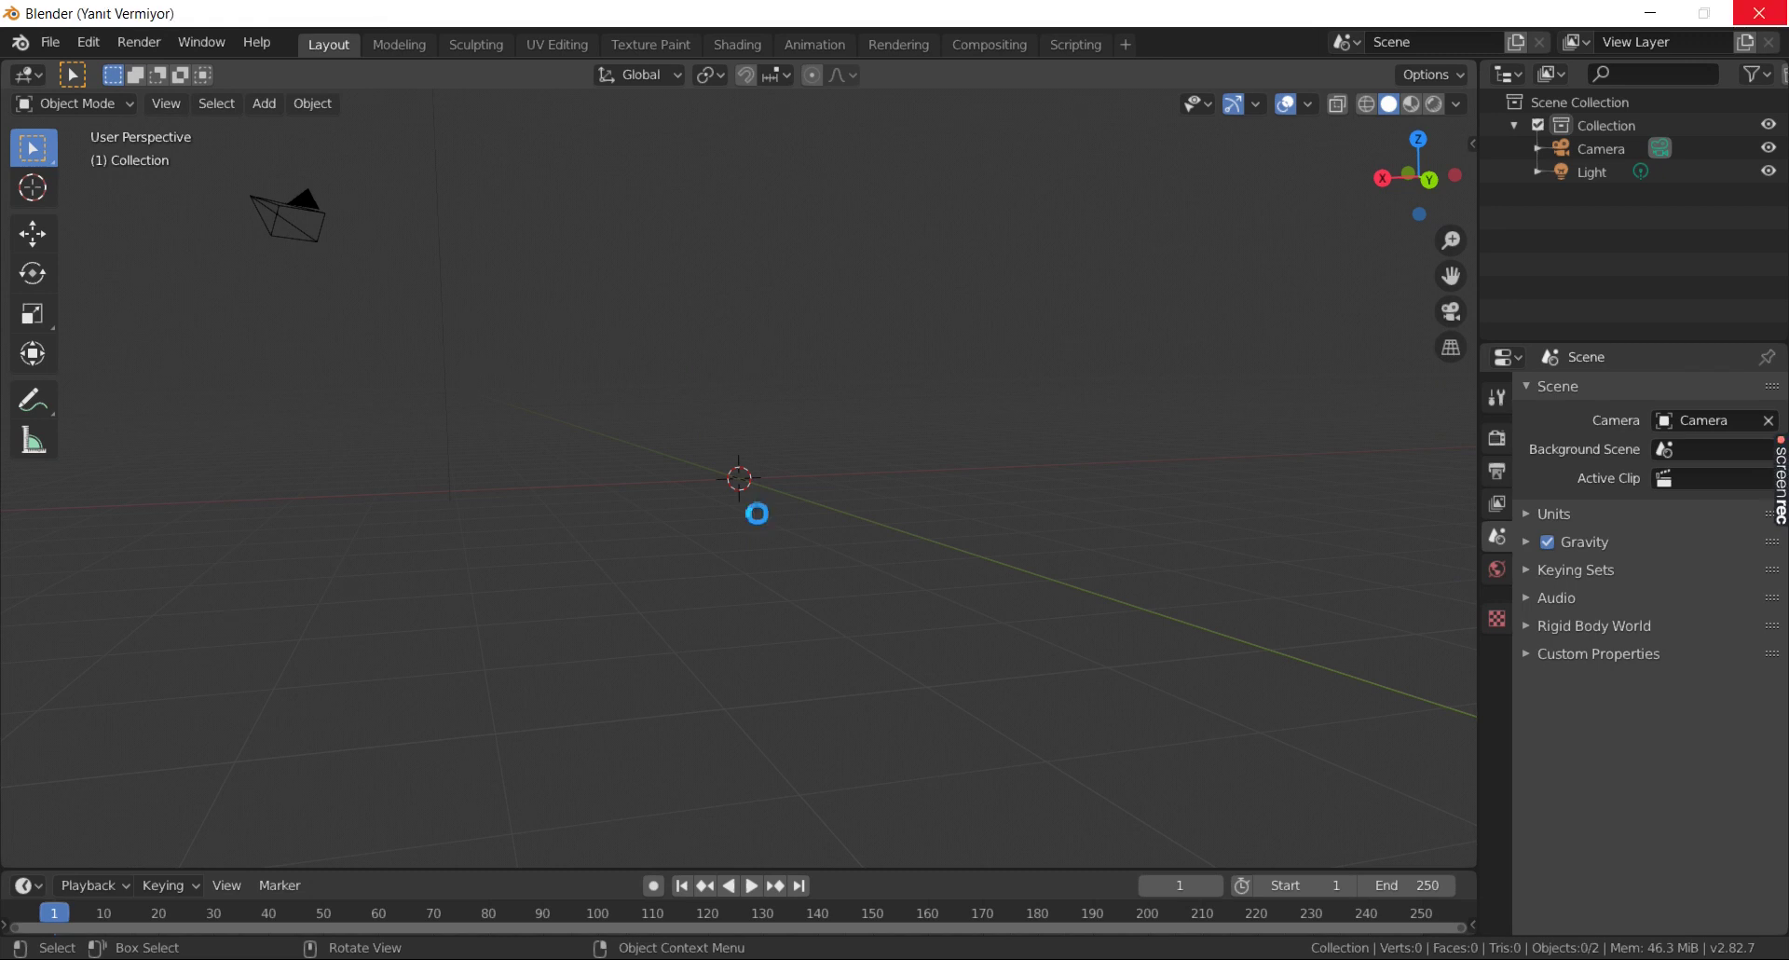
- Frame the Mousey character from the front and show it in Material Preview shading
{"action": "scroll", "coordinate": [683, 459], "scroll_direction": "up", "scroll_amount": 1}
{"action": "scroll", "coordinate": [683, 459], "scroll_direction": "up", "scroll_amount": 5}
{"action": "mouse_move", "coordinate": [683, 459]}
{"action": "middle_mouse_down"}
{"action": "mouse_move", "coordinate": [811, 591]}
{"action": "mouse_move", "coordinate": [959, 491]}
{"action": "mouse_move", "coordinate": [875, 503]}
{"action": "mouse_move", "coordinate": [923, 511]}
{"action": "middle_mouse_up"}
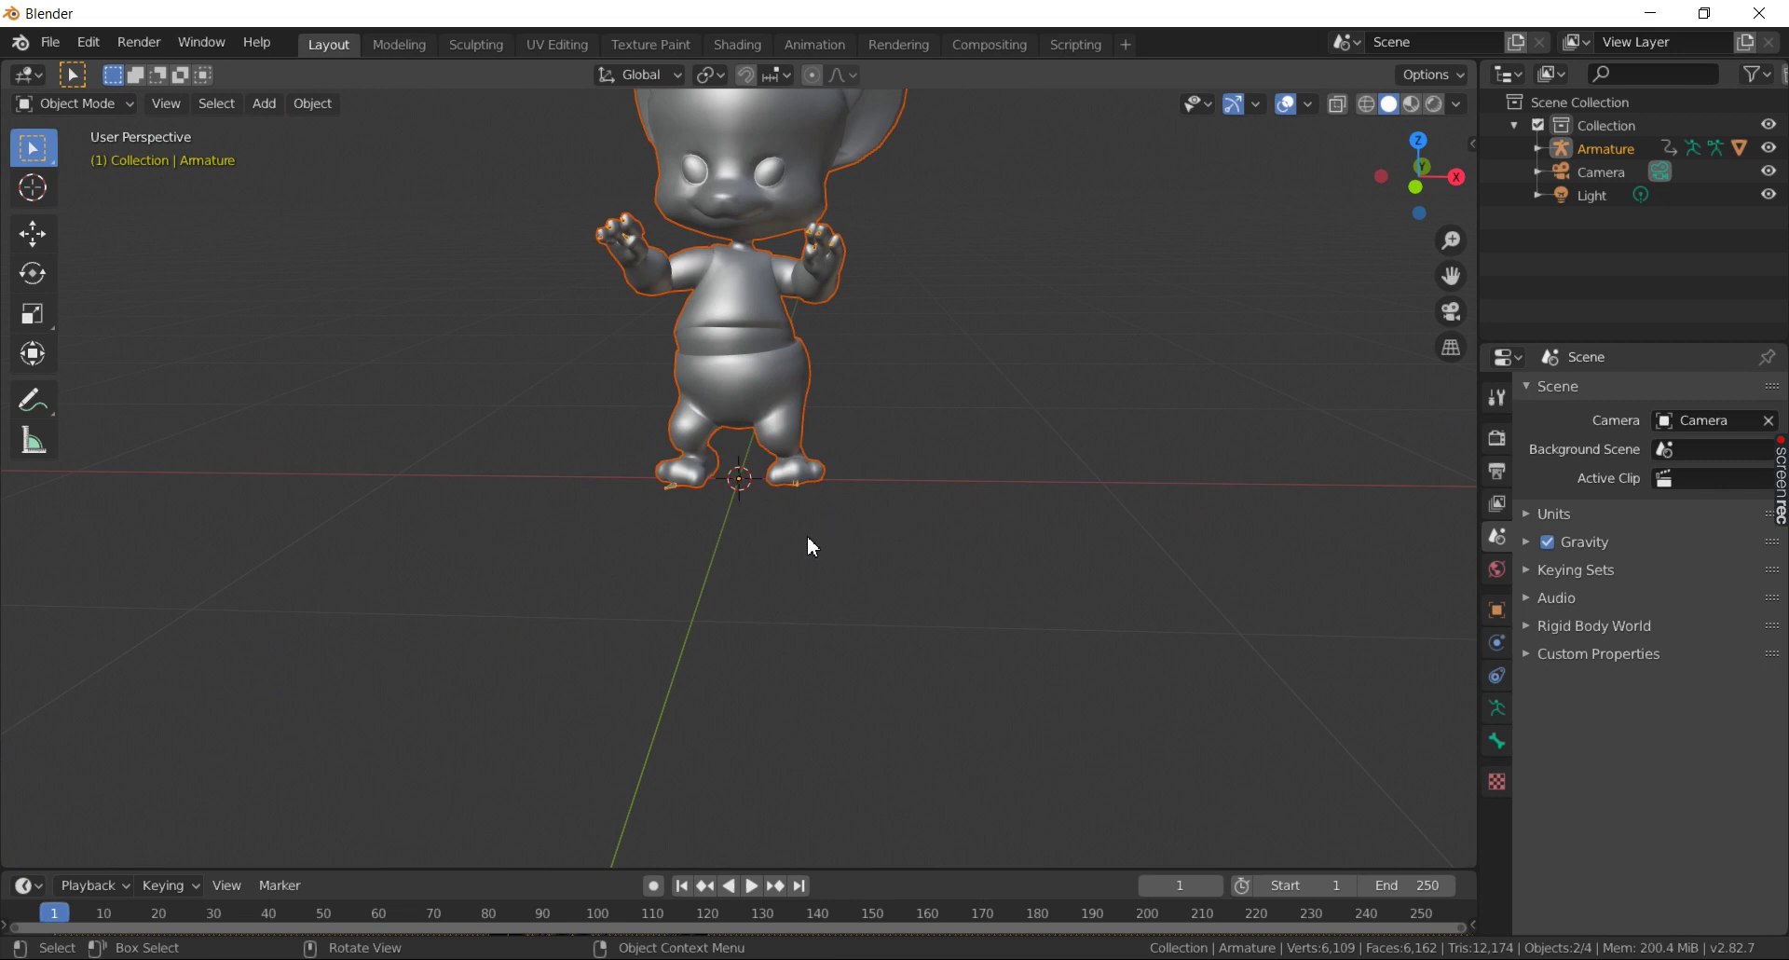
{"action": "scroll", "coordinate": [792, 616], "scroll_direction": "up", "scroll_amount": 1}
{"action": "scroll", "coordinate": [786, 665], "scroll_direction": "up", "scroll_amount": 1}
{"action": "scroll", "coordinate": [786, 665], "scroll_direction": "up", "scroll_amount": 1}
{"action": "mouse_move", "coordinate": [787, 665]}
{"action": "middle_mouse_down"}
{"action": "mouse_move", "coordinate": [804, 562]}
{"action": "mouse_move", "coordinate": [805, 602]}
{"action": "middle_mouse_up"}
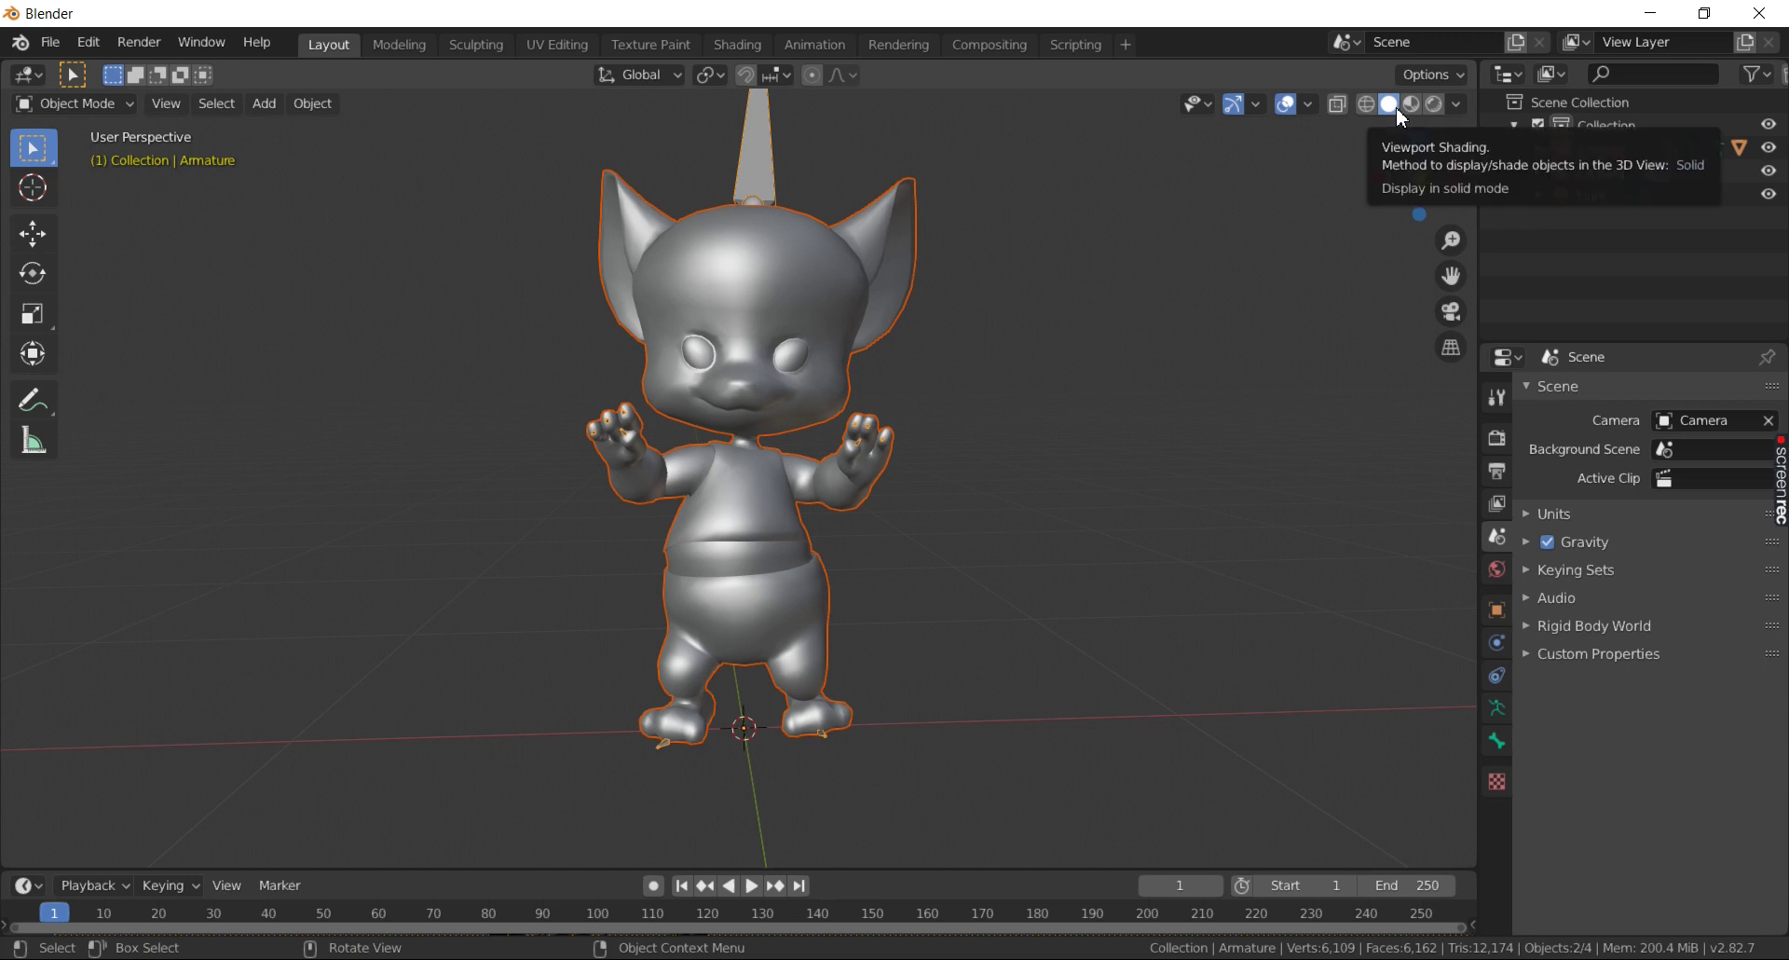
{"action": "left_click", "coordinate": [1411, 104]}
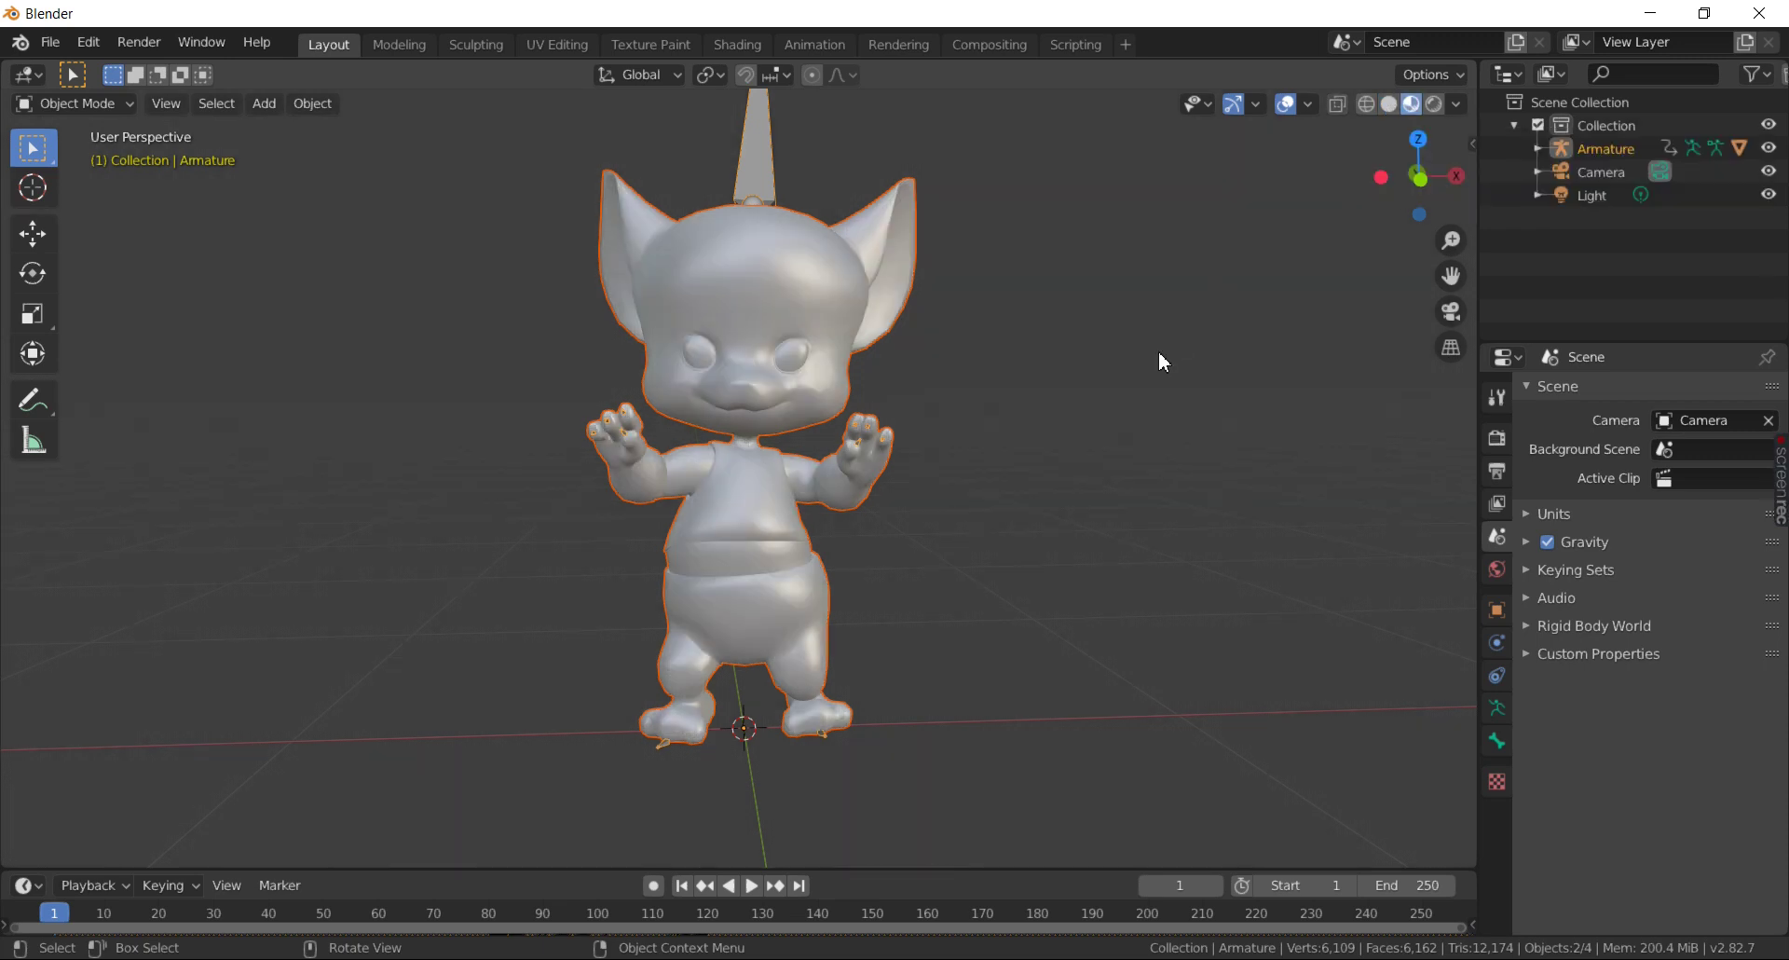
{"action": "mouse_move", "coordinate": [994, 451]}
{"action": "middle_mouse_down"}
{"action": "mouse_move", "coordinate": [1131, 463]}
{"action": "mouse_move", "coordinate": [962, 444]}
{"action": "mouse_move", "coordinate": [961, 489]}
{"action": "middle_mouse_up"}
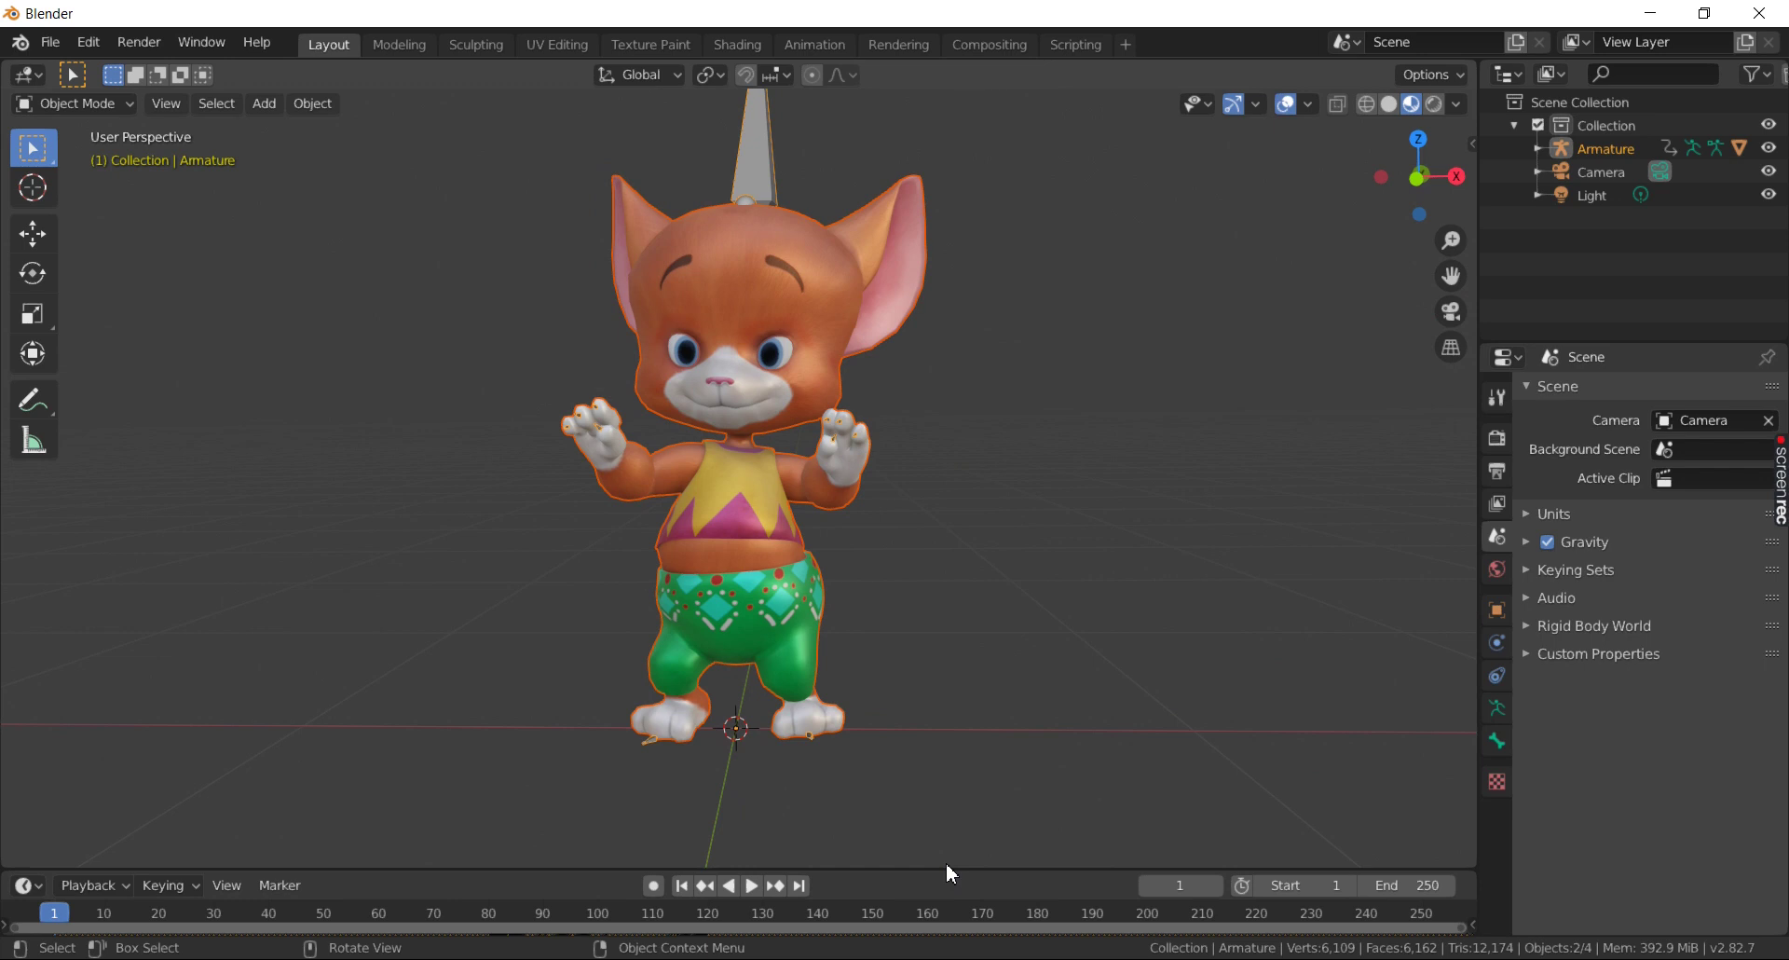
- Enlarge the timeline and raise the End frame from 250 to 361
{"action": "left_click_drag", "start_coordinate": [947, 867], "coordinate": [937, 790]}
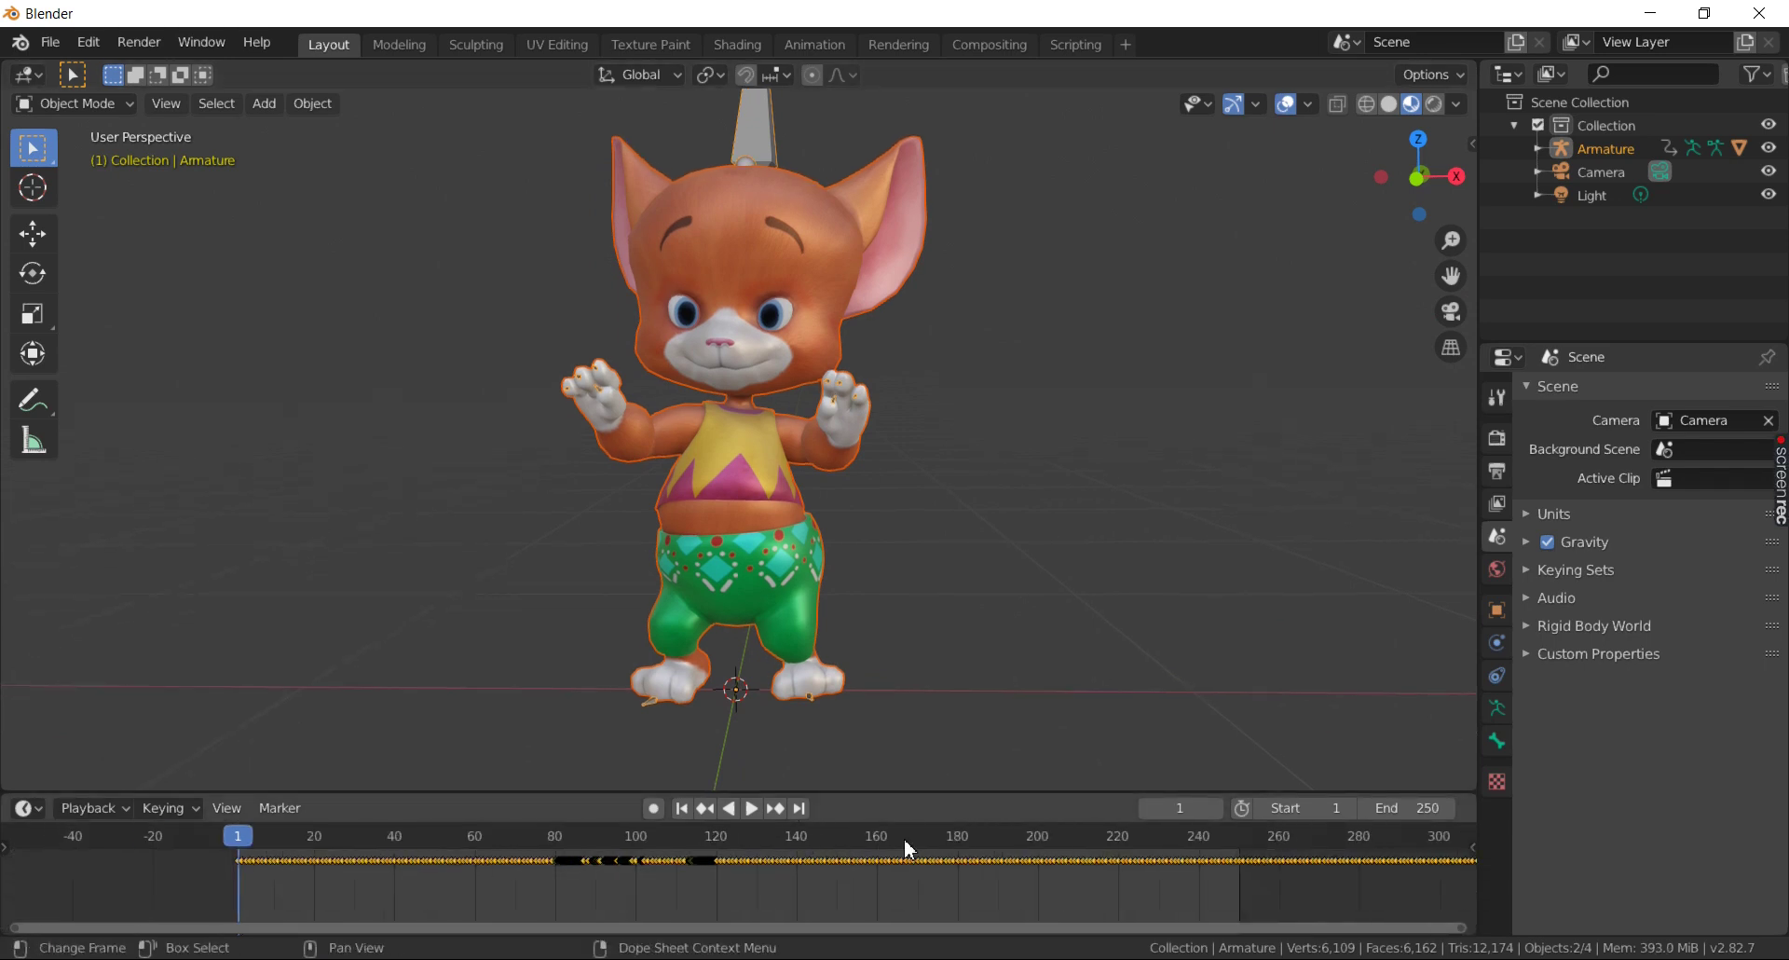
{"action": "scroll", "coordinate": [904, 843], "scroll_direction": "down", "scroll_amount": 3}
{"action": "scroll", "coordinate": [891, 853], "scroll_direction": "up", "scroll_amount": 5}
{"action": "scroll", "coordinate": [887, 855], "scroll_direction": "up", "scroll_amount": 4}
{"action": "scroll", "coordinate": [887, 856], "scroll_direction": "up", "scroll_amount": 3}
{"action": "scroll", "coordinate": [888, 855], "scroll_direction": "up", "scroll_amount": 2}
{"action": "scroll", "coordinate": [892, 865], "scroll_direction": "down", "scroll_amount": 3}
{"action": "scroll", "coordinate": [892, 865], "scroll_direction": "down", "scroll_amount": 2}
{"action": "scroll", "coordinate": [892, 865], "scroll_direction": "down", "scroll_amount": 3}
{"action": "scroll", "coordinate": [892, 865], "scroll_direction": "down", "scroll_amount": 2}
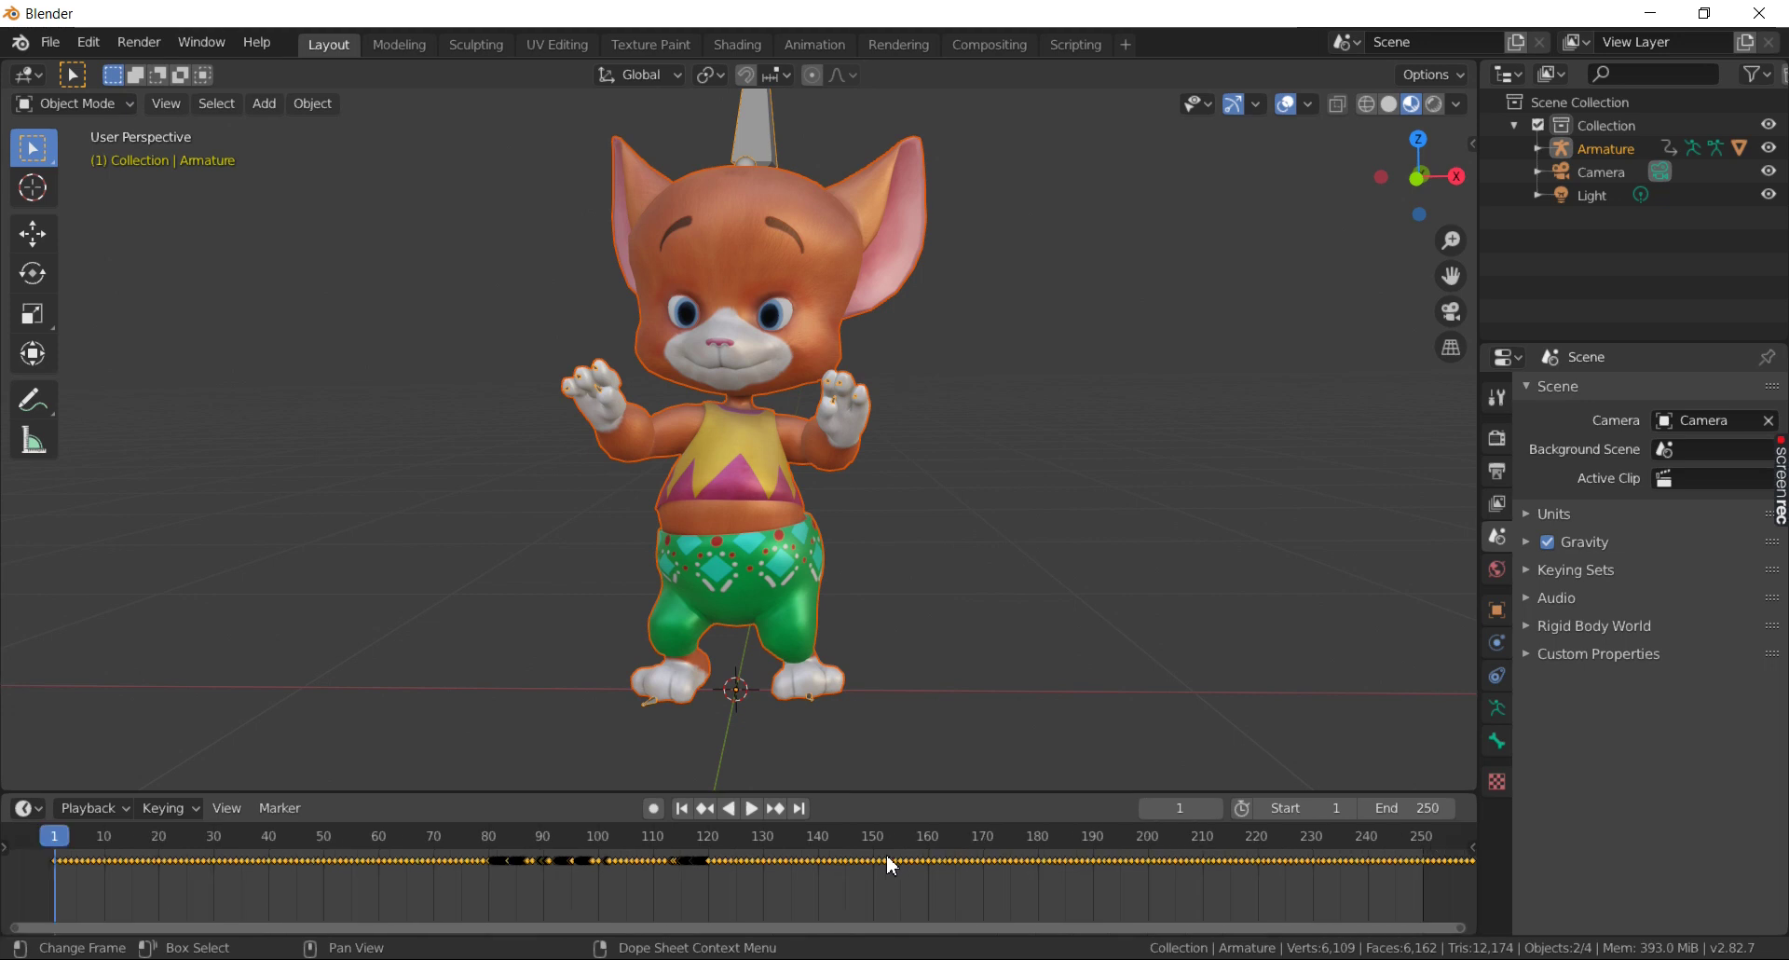
{"action": "scroll", "coordinate": [891, 865], "scroll_direction": "down", "scroll_amount": 2}
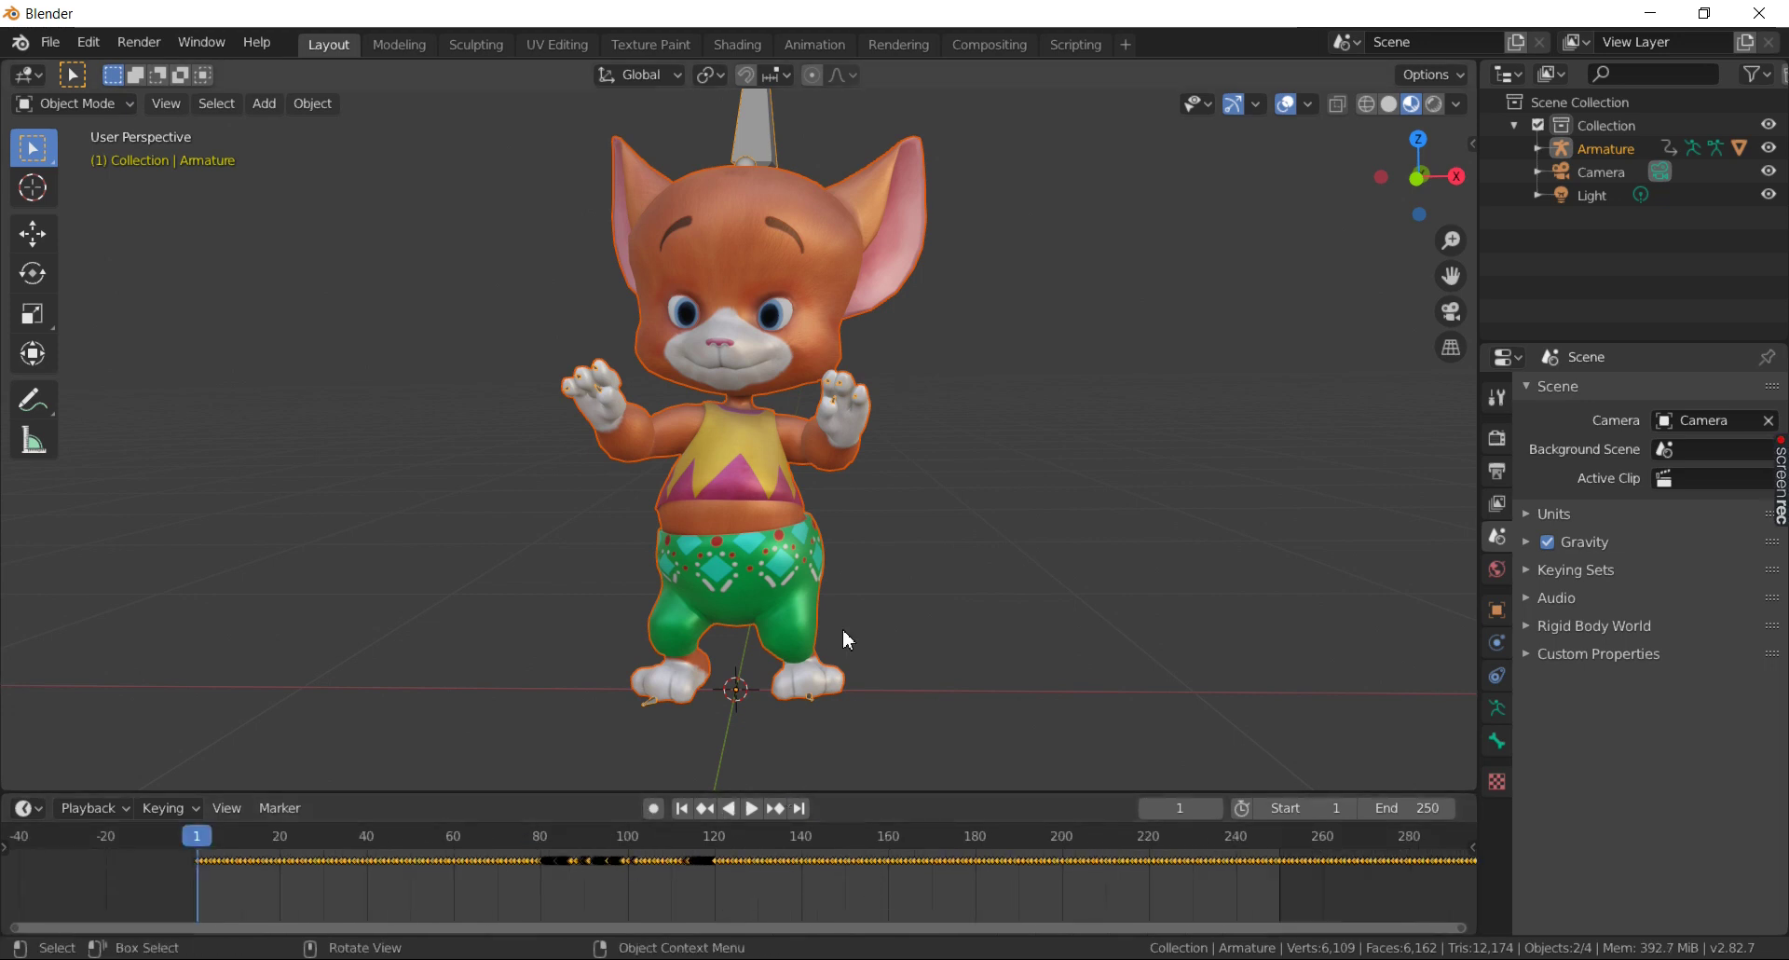
{"action": "scroll", "coordinate": [842, 629], "scroll_direction": "down", "scroll_amount": 2}
{"action": "scroll", "coordinate": [964, 886], "scroll_direction": "down", "scroll_amount": 2}
{"action": "scroll", "coordinate": [964, 886], "scroll_direction": "down", "scroll_amount": 1}
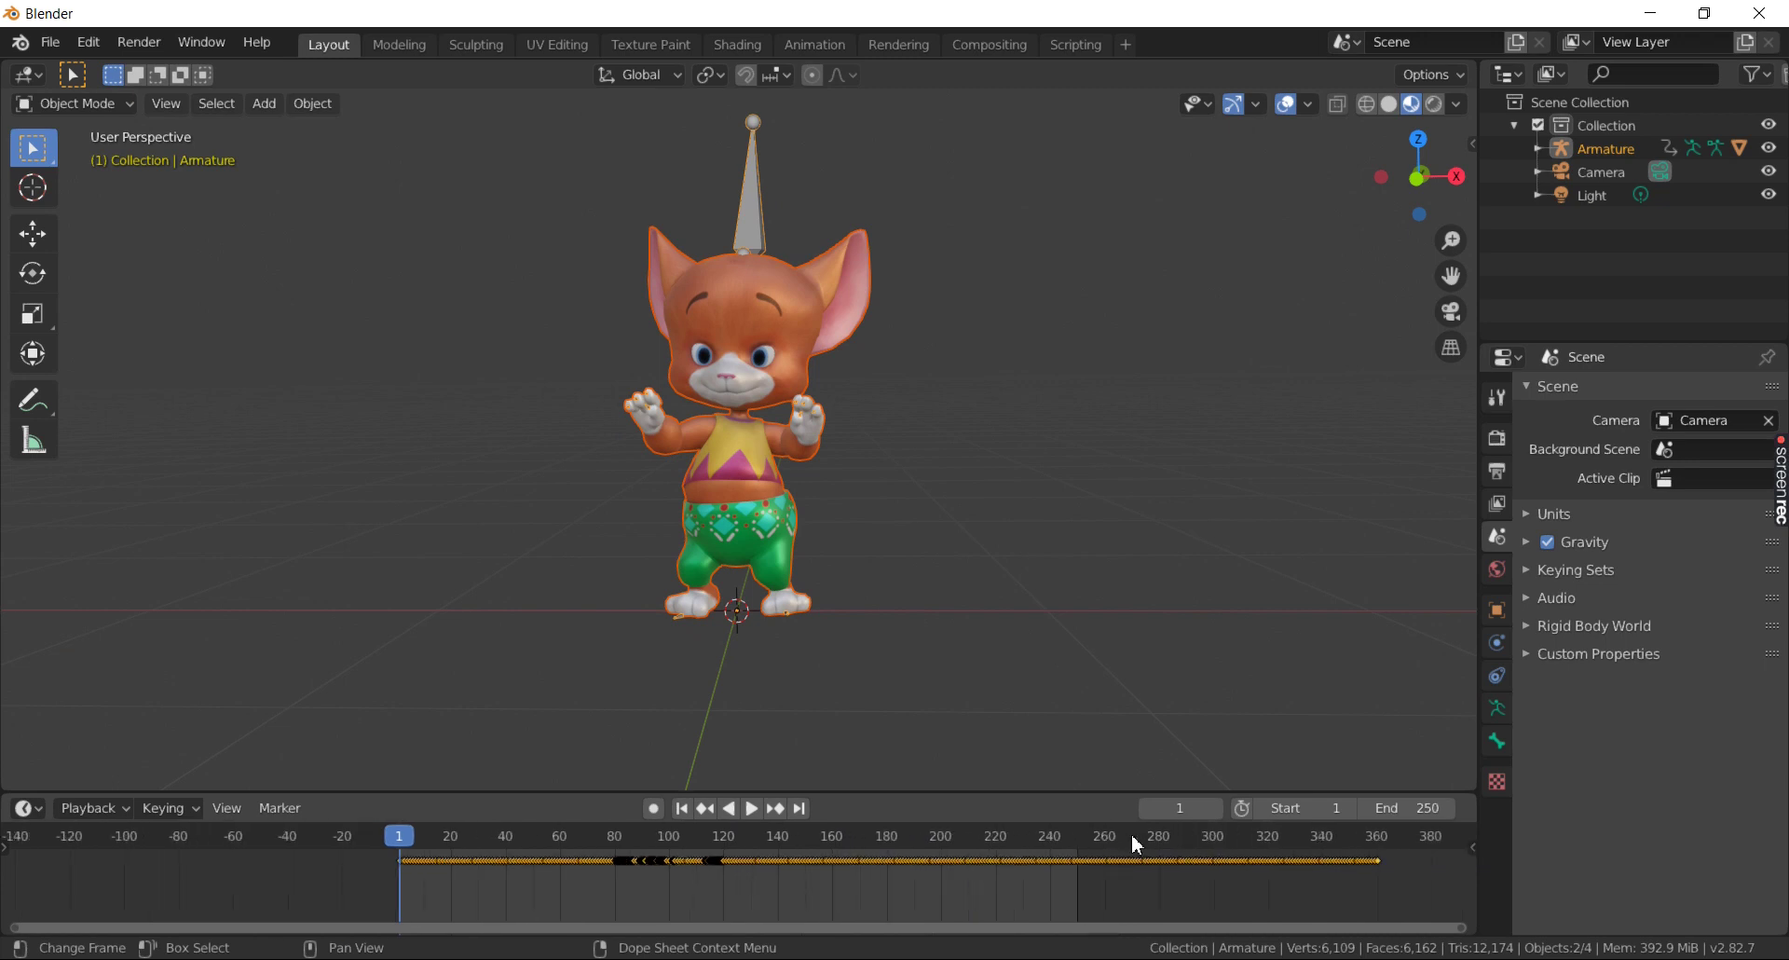
{"action": "mouse_move", "coordinate": [1407, 808]}
{"action": "left_mouse_down"}
{"action": "mouse_move", "coordinate": [1454, 808]}
{"action": "mouse_move", "coordinate": [1411, 808]}
{"action": "left_mouse_up"}
{"action": "type", "text": "361"}
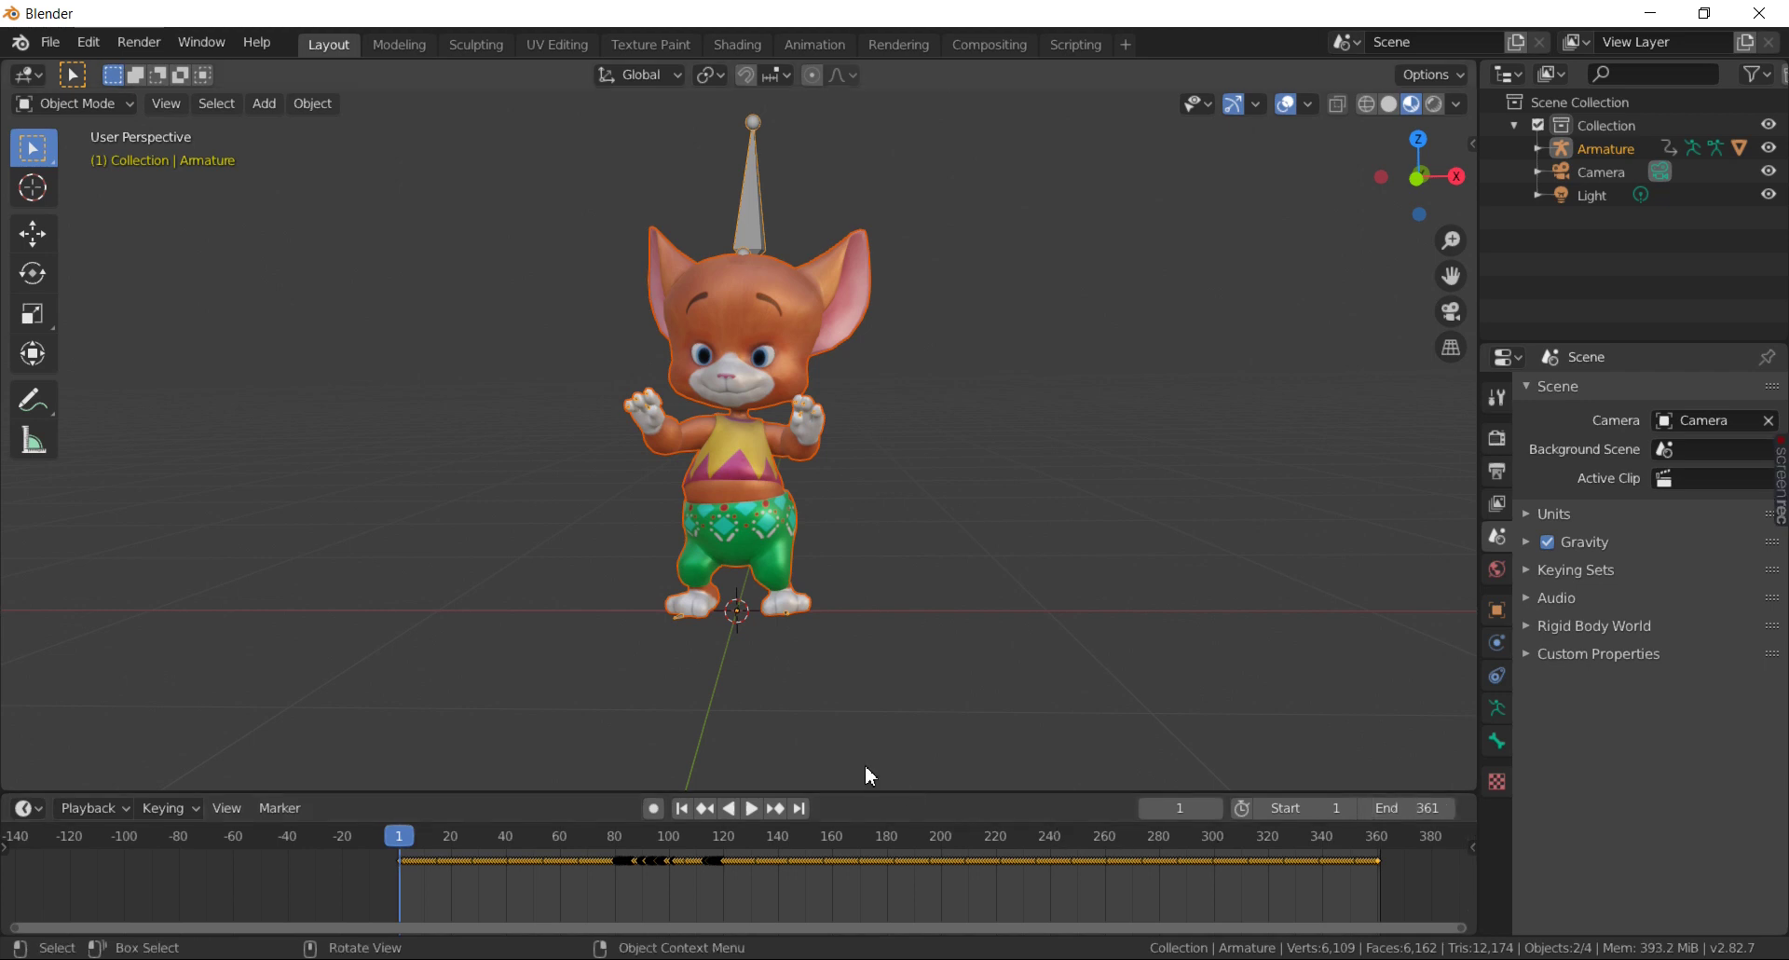
- Set playback Sync to AV-sync and play the dance across frames 1–361
{"action": "key", "text": "space"}
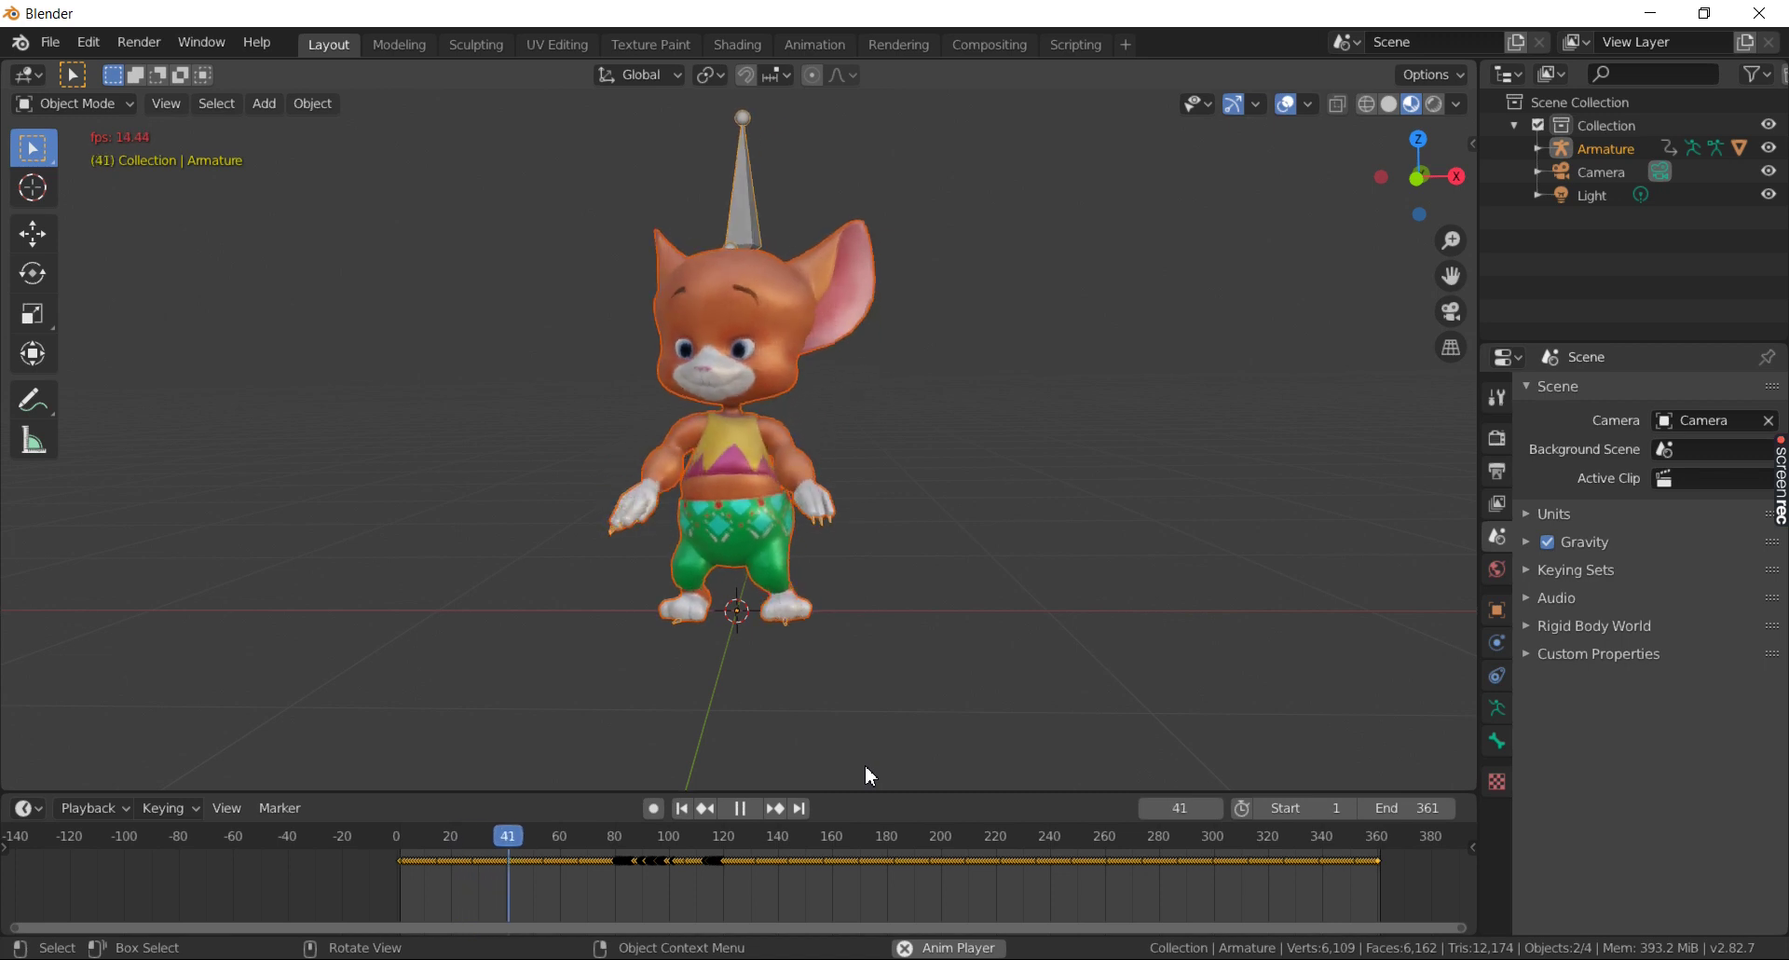
{"action": "left_click", "coordinate": [740, 808]}
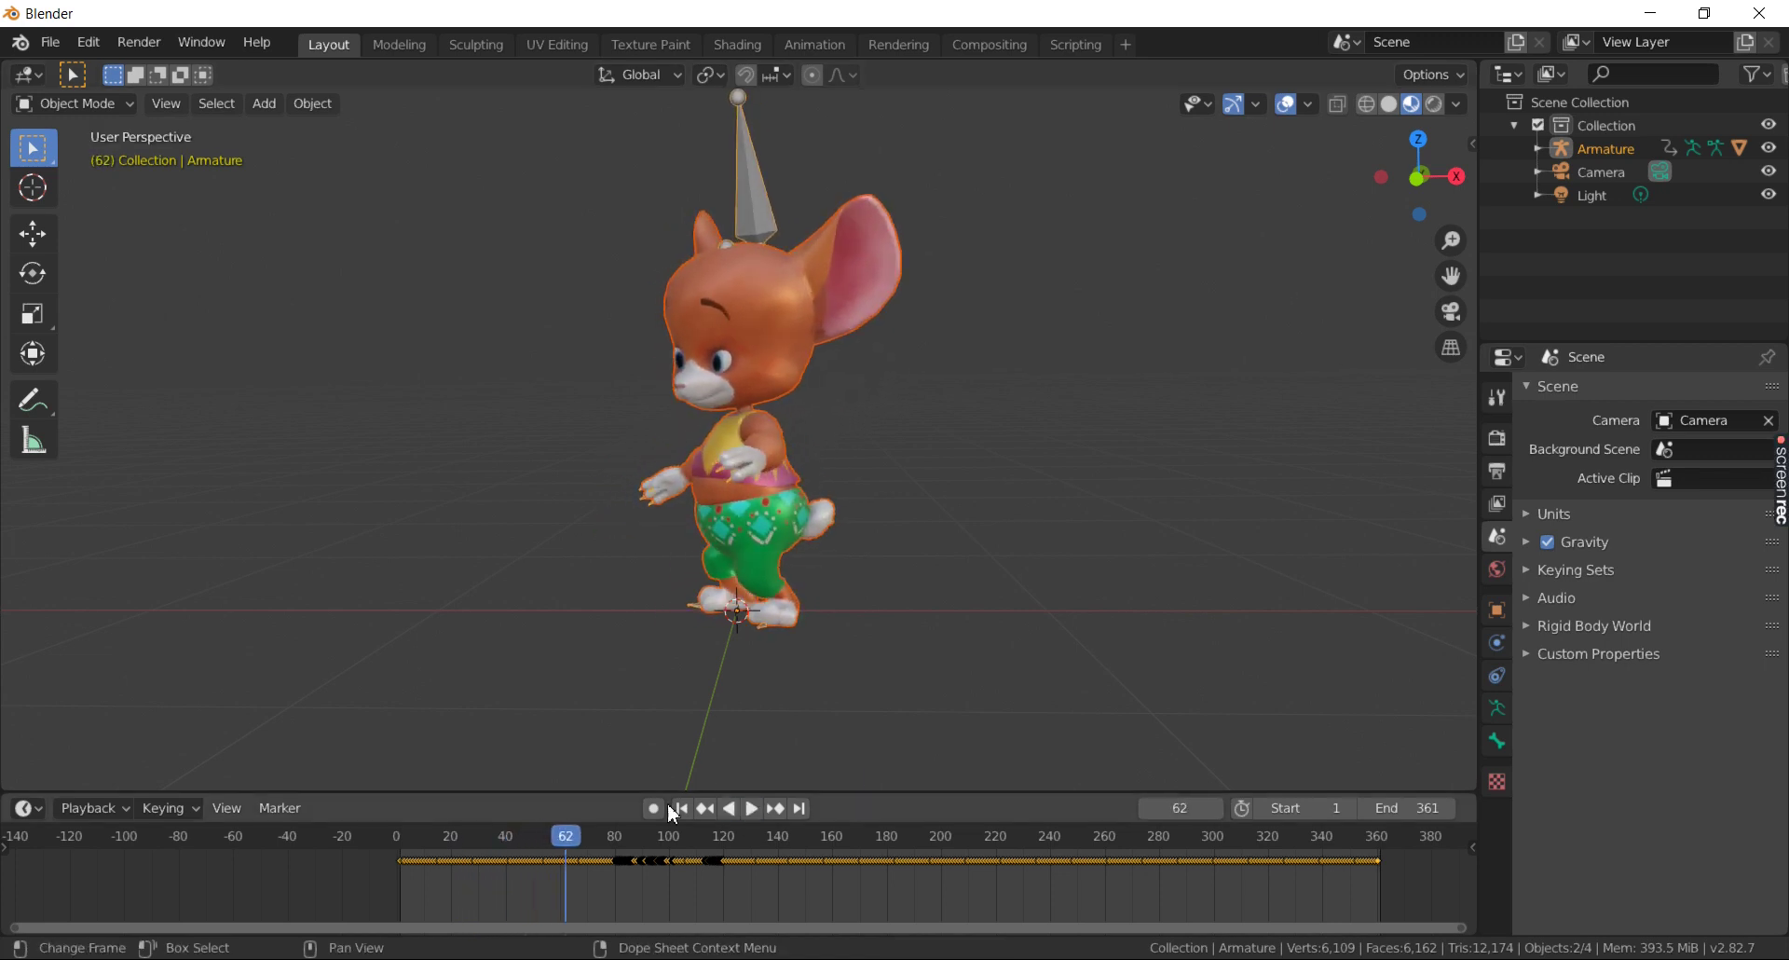
{"action": "left_click", "coordinate": [82, 807]}
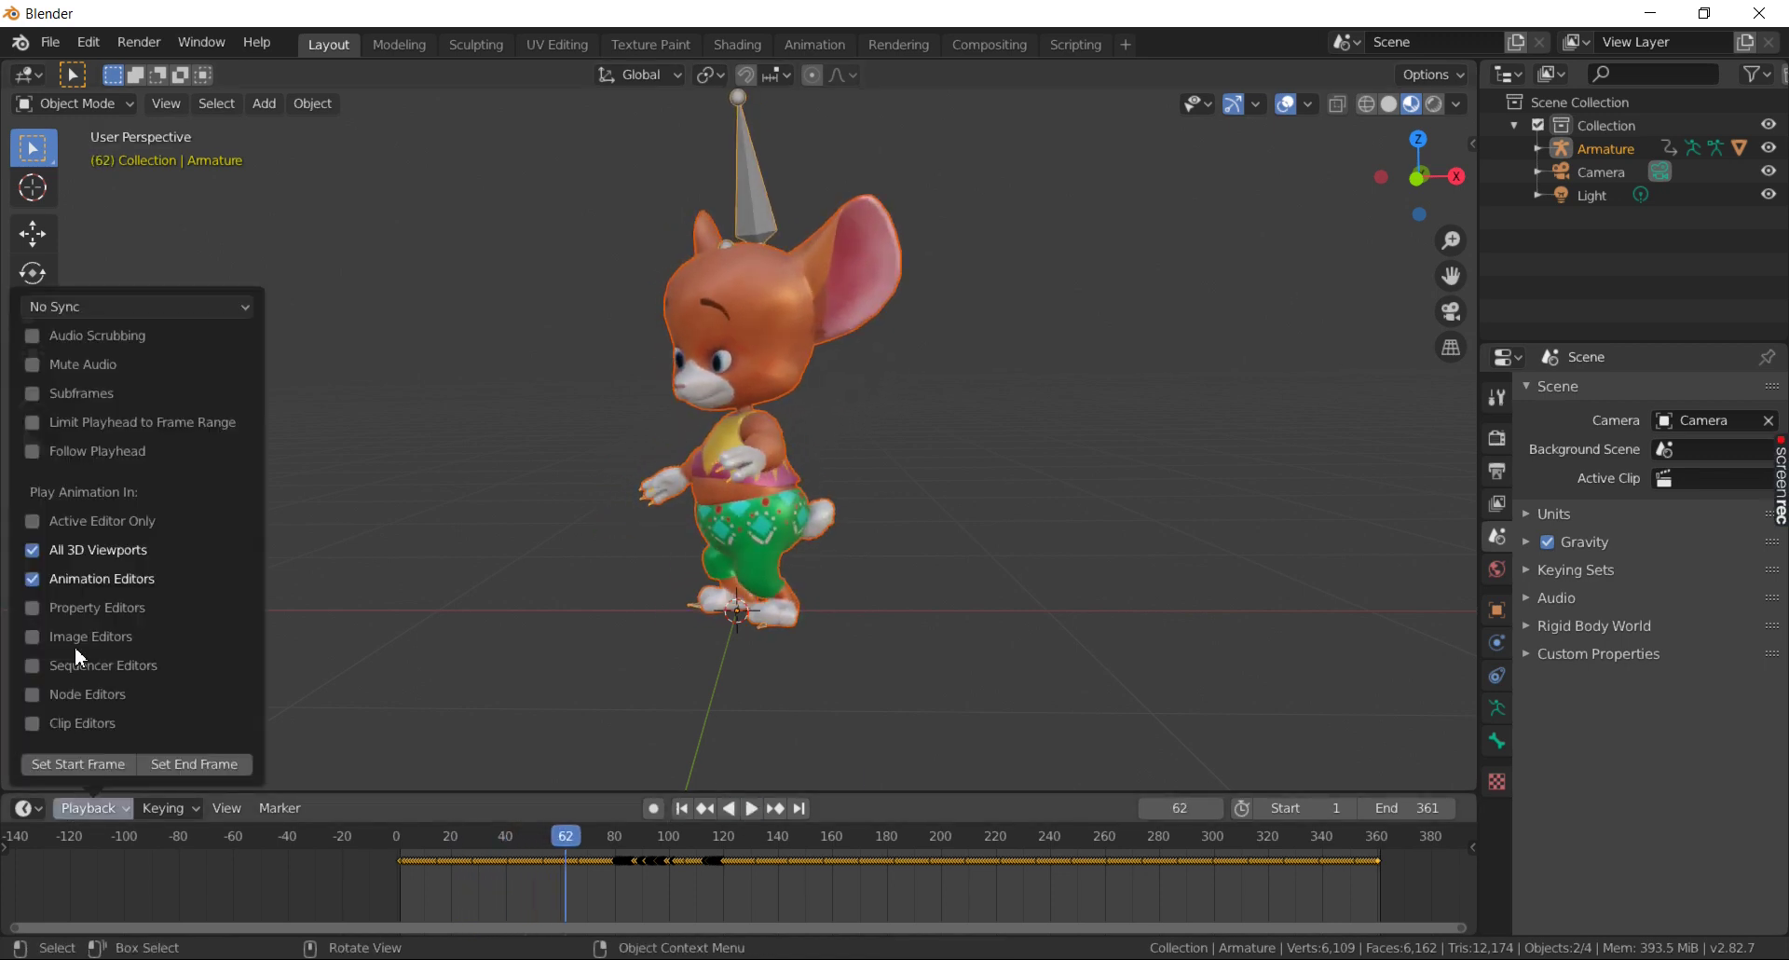
{"action": "left_click", "coordinate": [79, 308]}
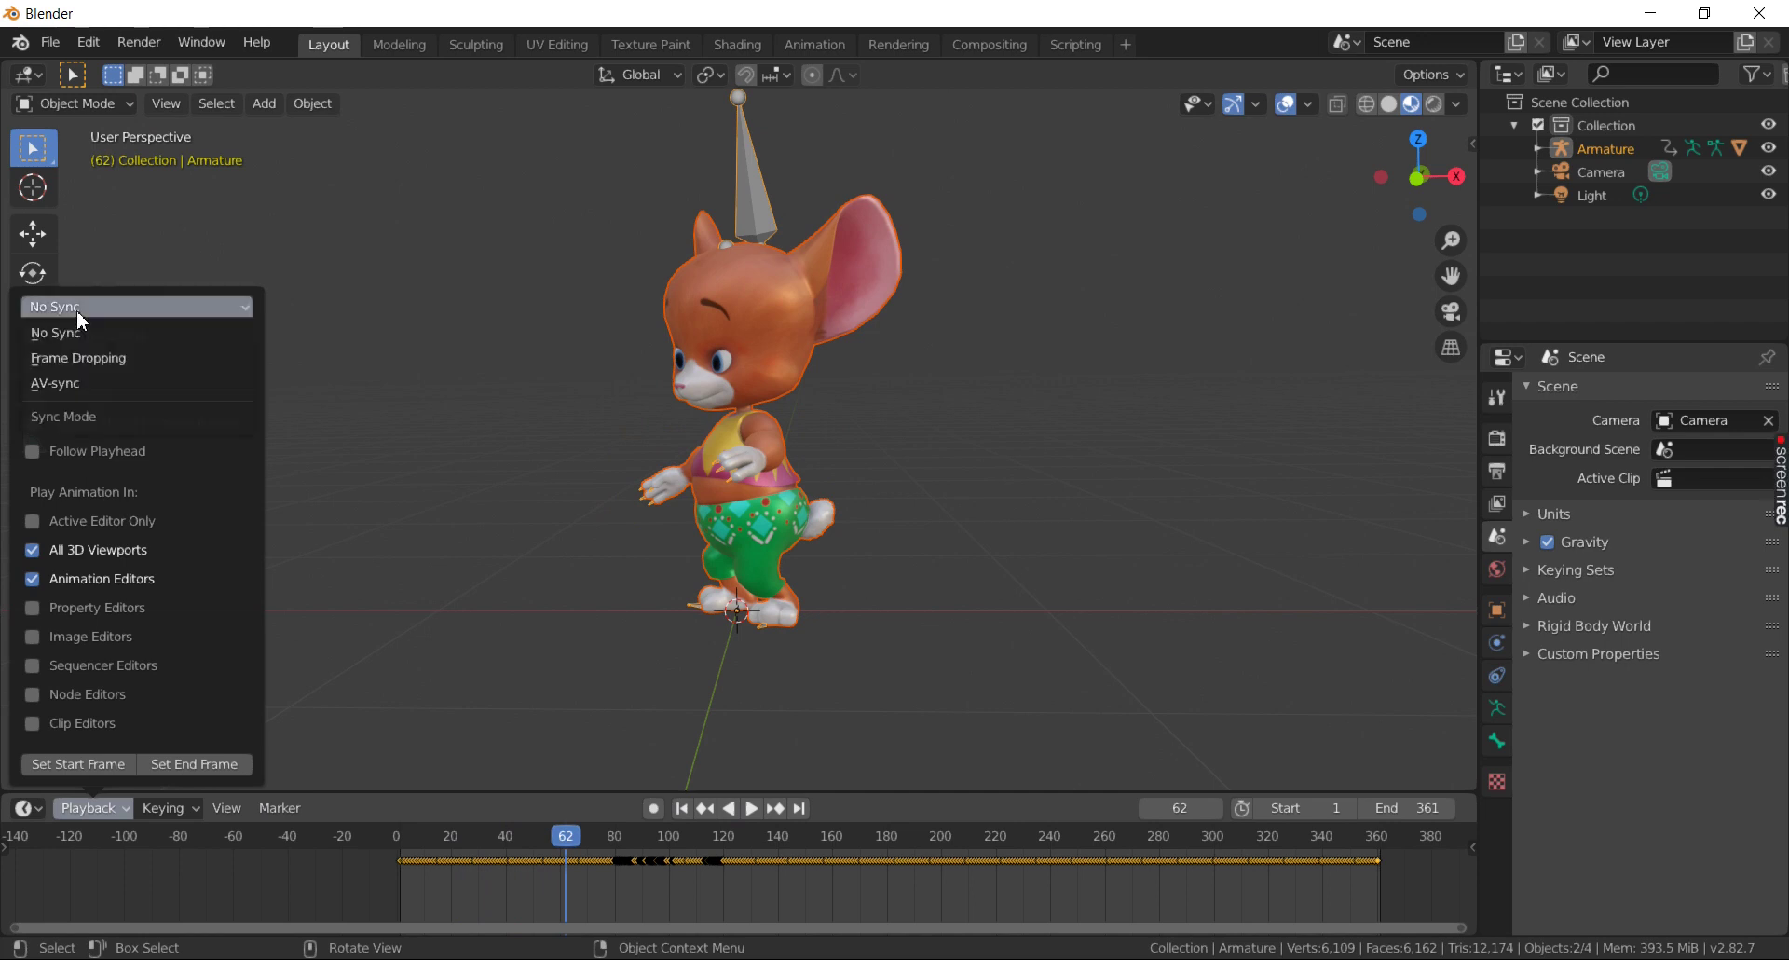
{"action": "left_click", "coordinate": [98, 383]}
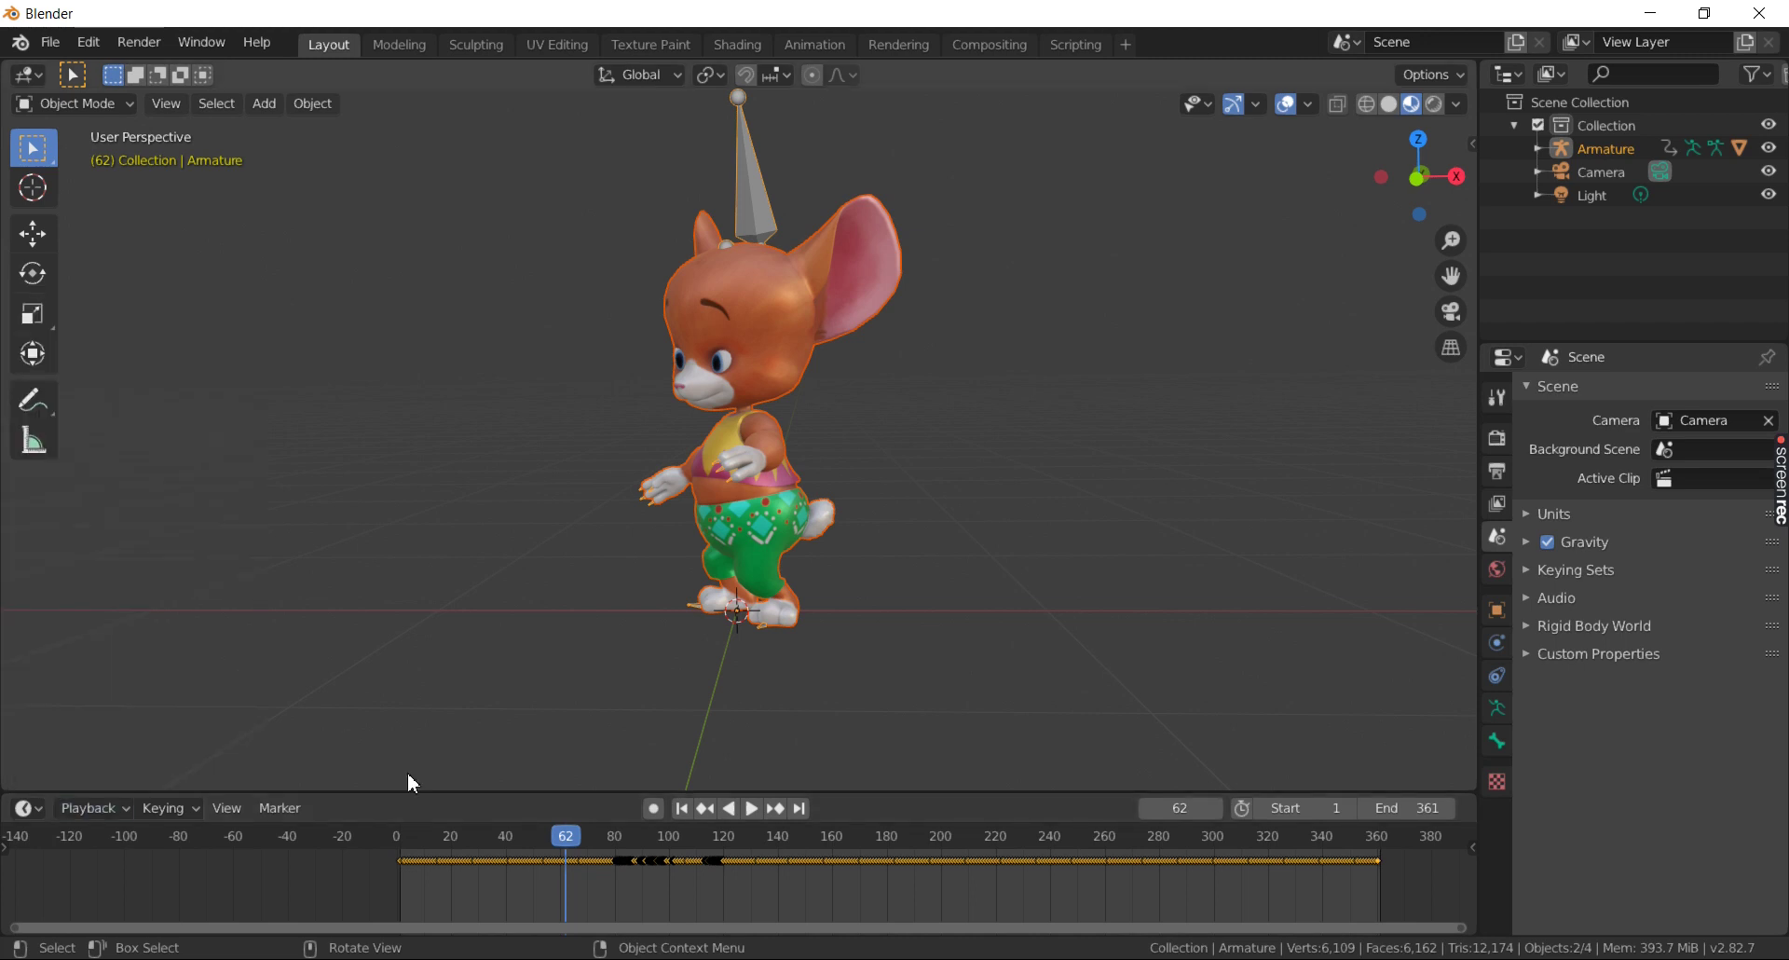
{"action": "key", "text": "space"}
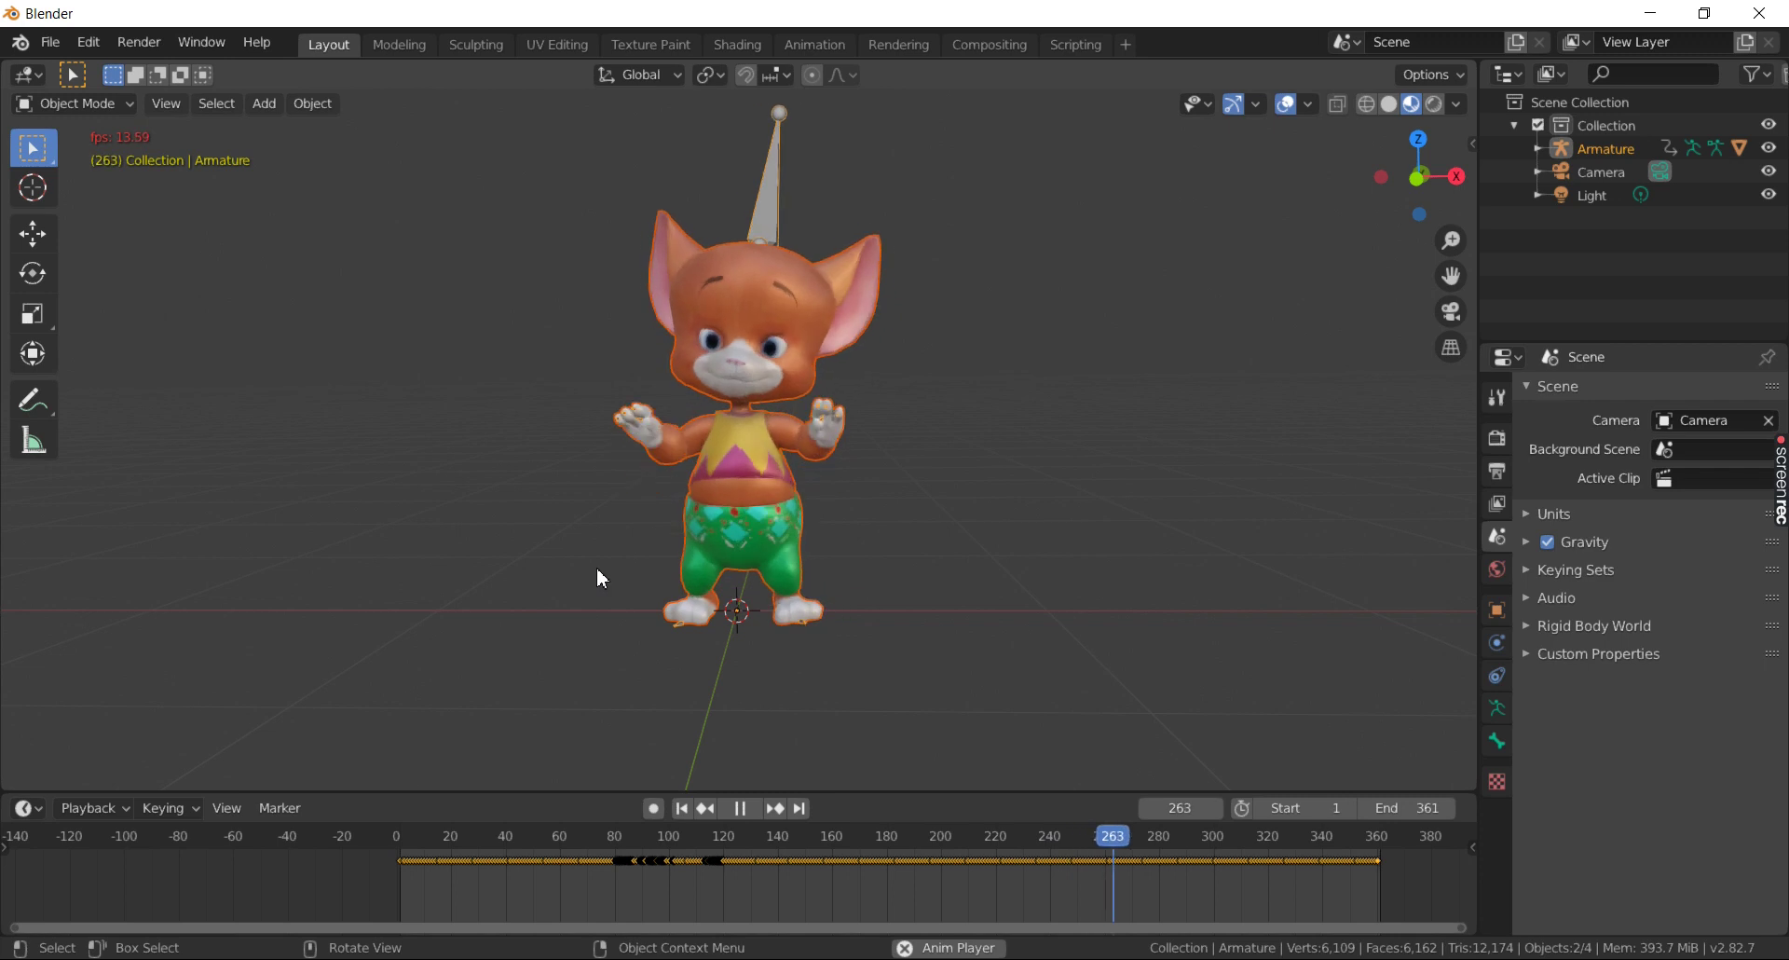
- Stop playback and create a new General scene, discarding the Mousey file unsaved
{"action": "left_click", "coordinate": [728, 809]}
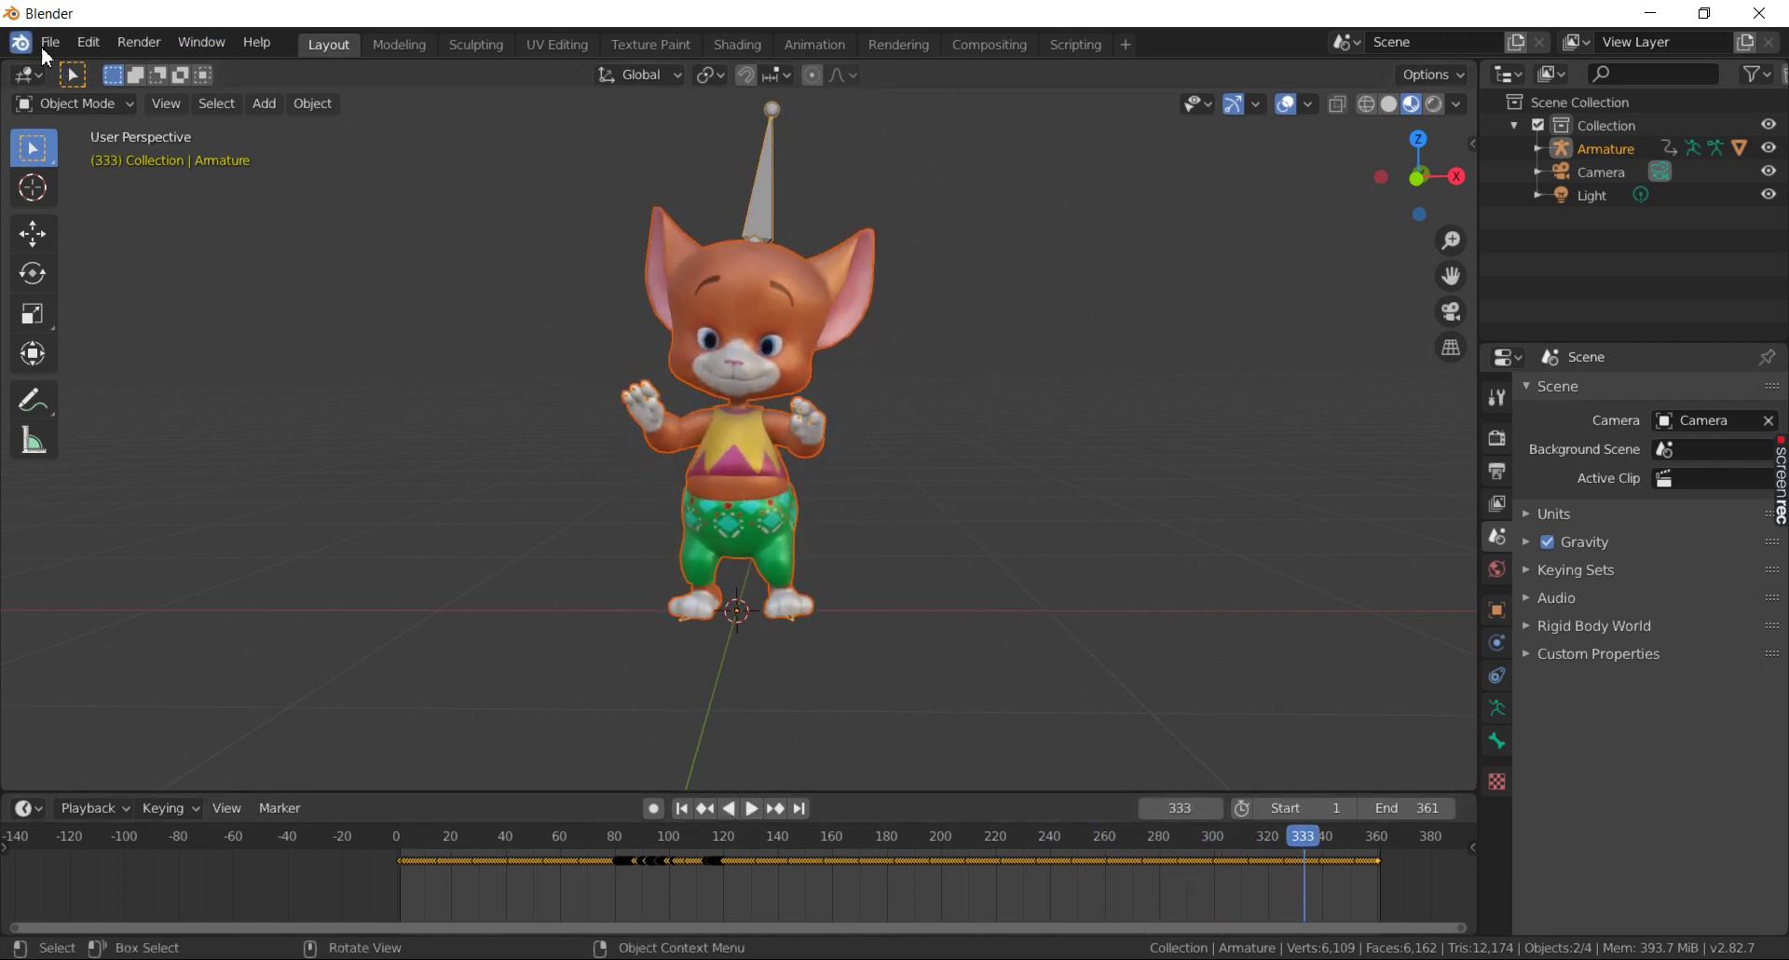
{"action": "left_click", "coordinate": [50, 43]}
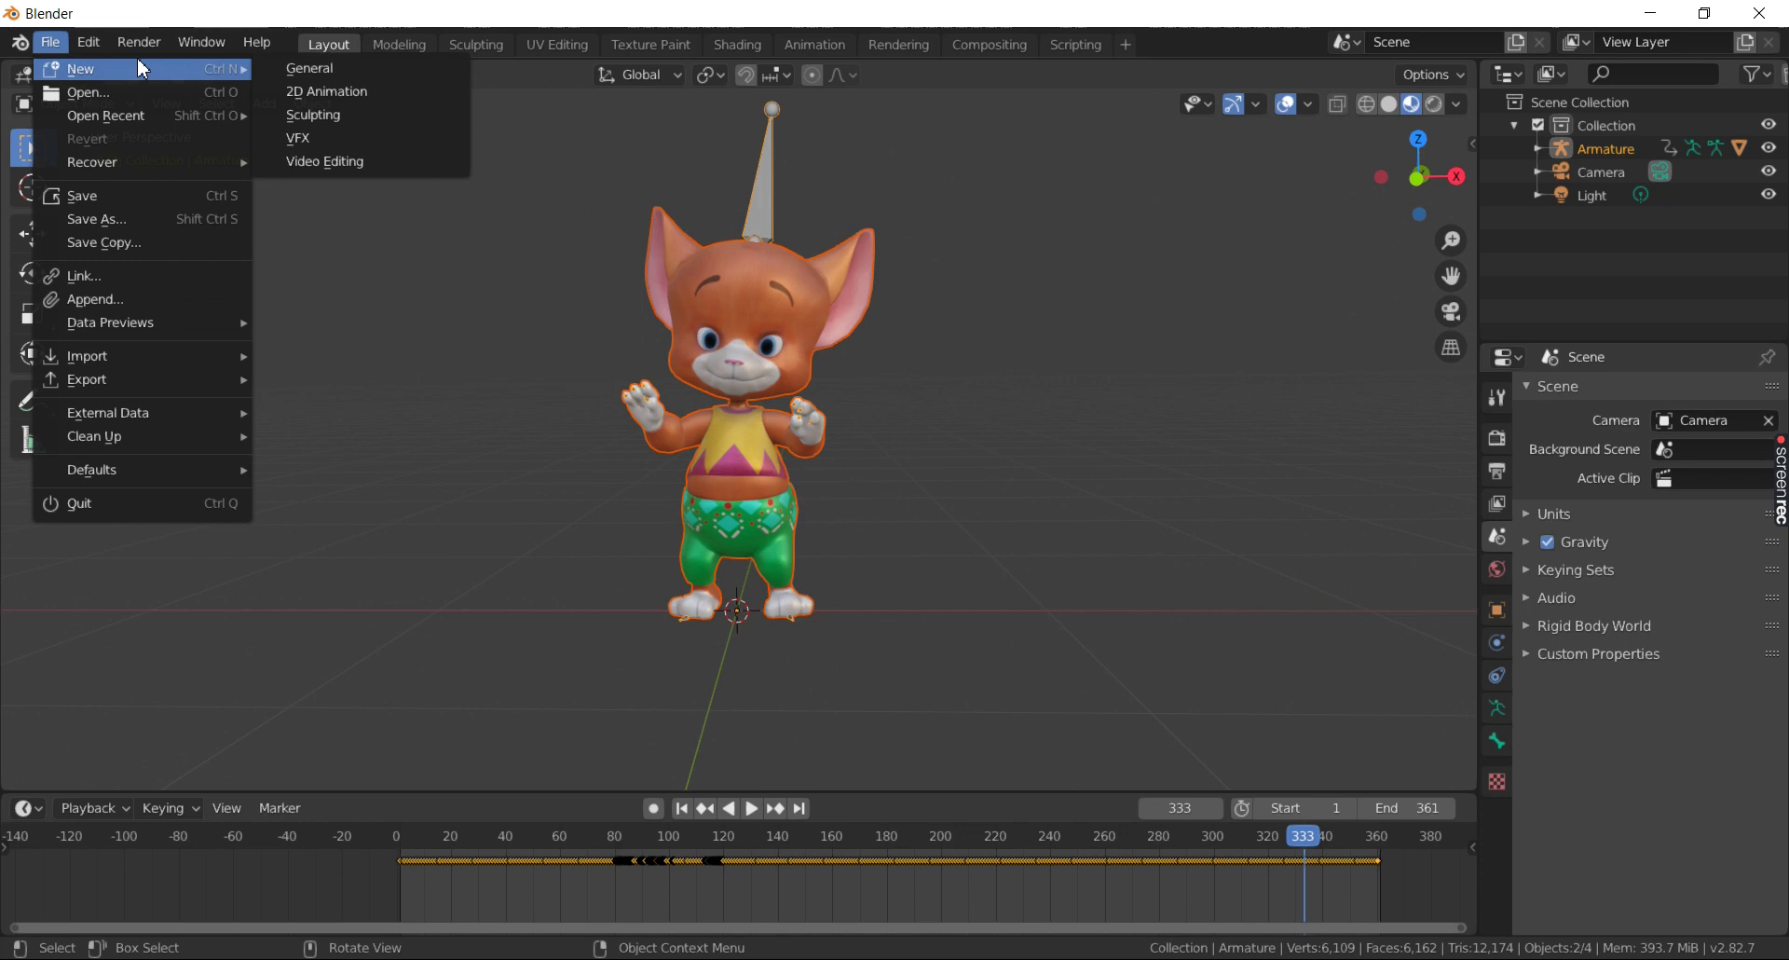
{"action": "mouse_move", "coordinate": [84, 69]}
{"action": "left_click", "coordinate": [376, 69]}
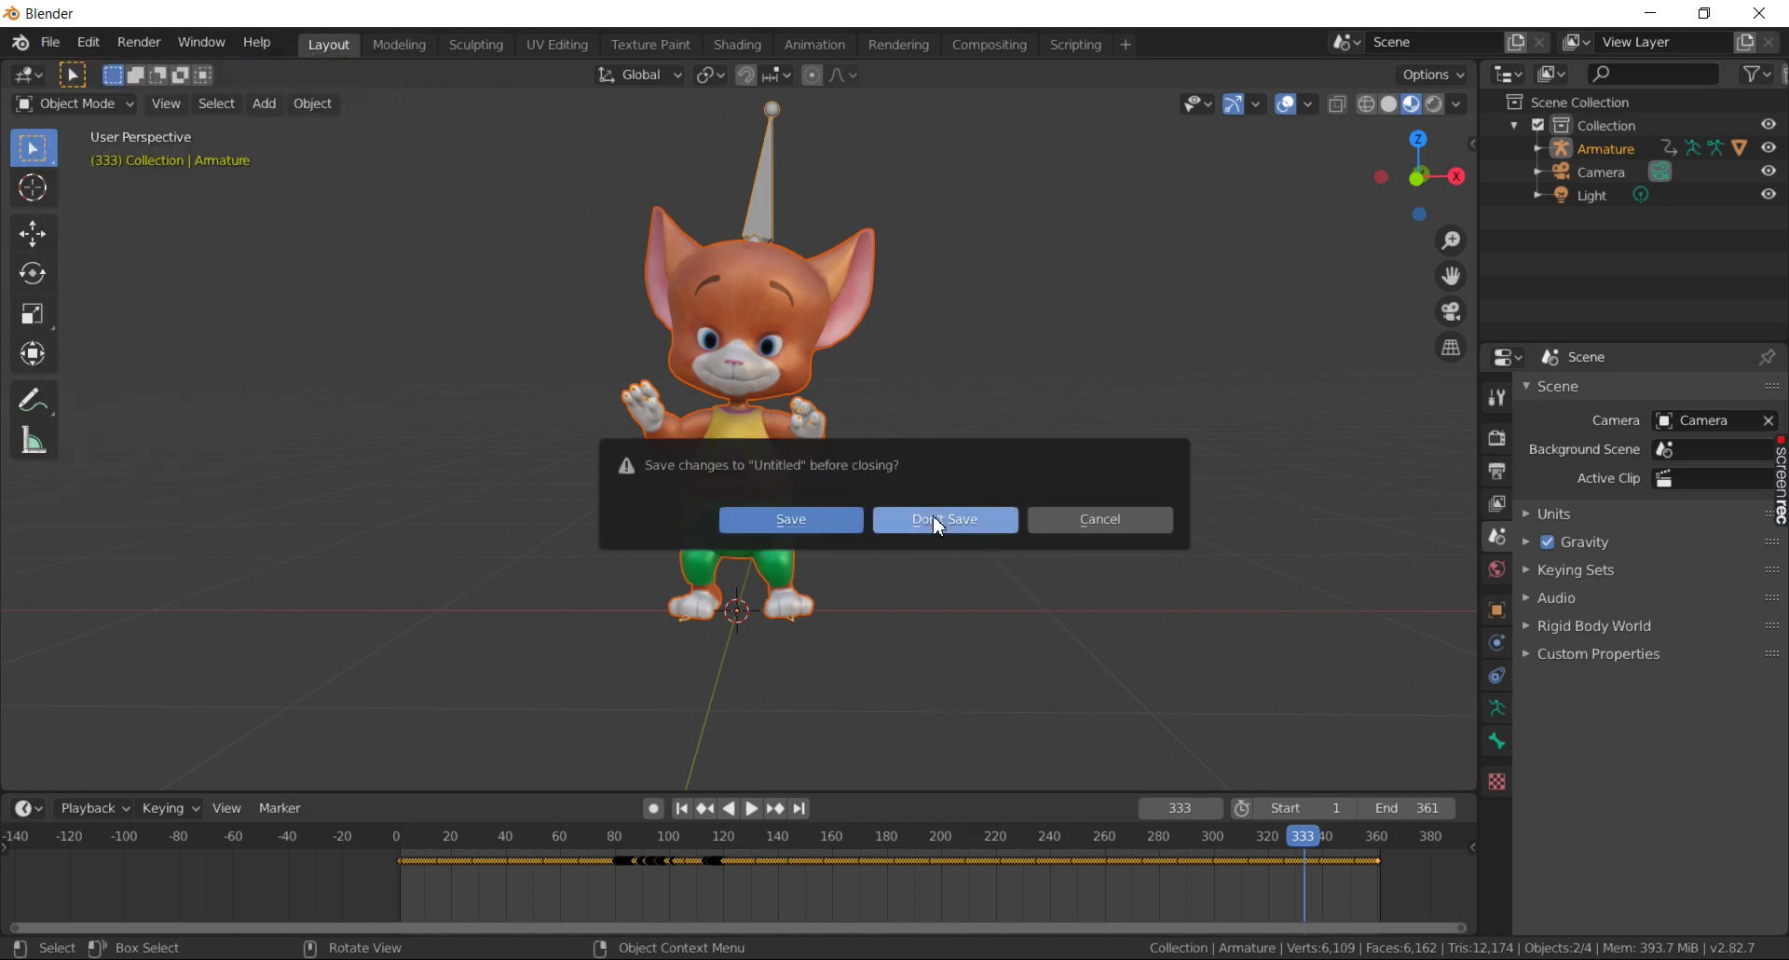
{"action": "left_click", "coordinate": [932, 518]}
{"action": "mouse_move", "coordinate": [606, 412]}
{"action": "middle_mouse_down"}
{"action": "mouse_move", "coordinate": [682, 377]}
{"action": "mouse_move", "coordinate": [699, 452]}
{"action": "middle_mouse_up"}
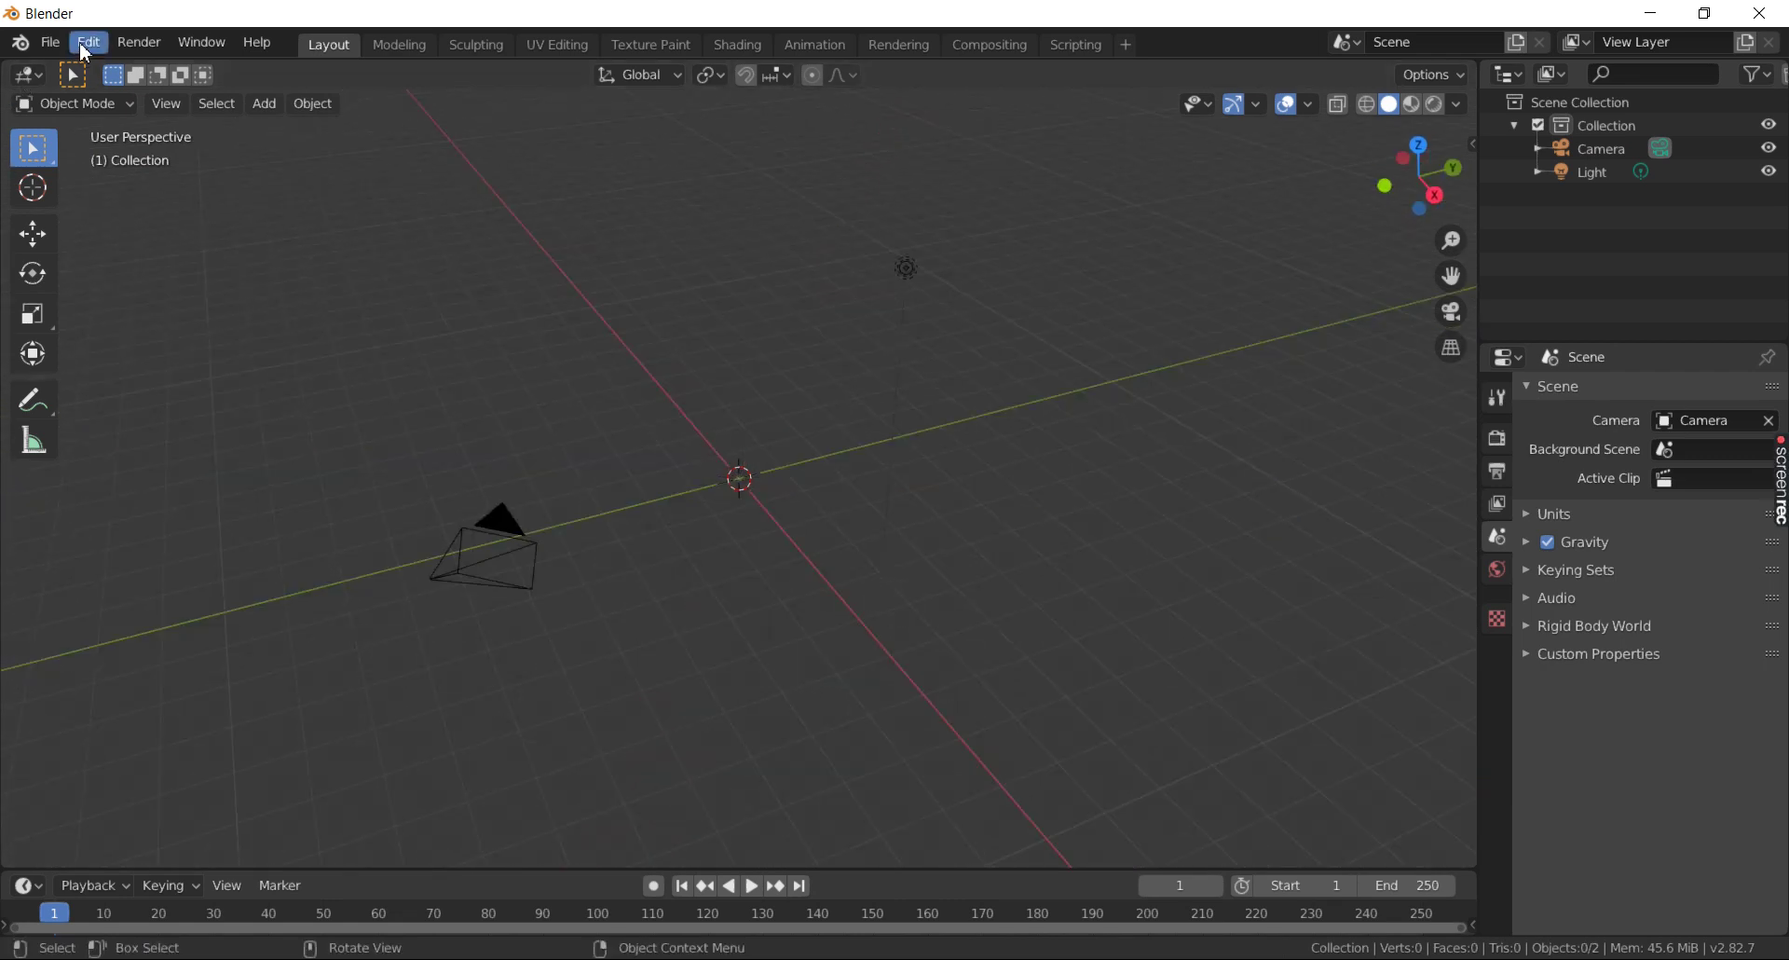
- Open the File menu to reach the Append option
{"action": "left_click", "coordinate": [39, 46]}
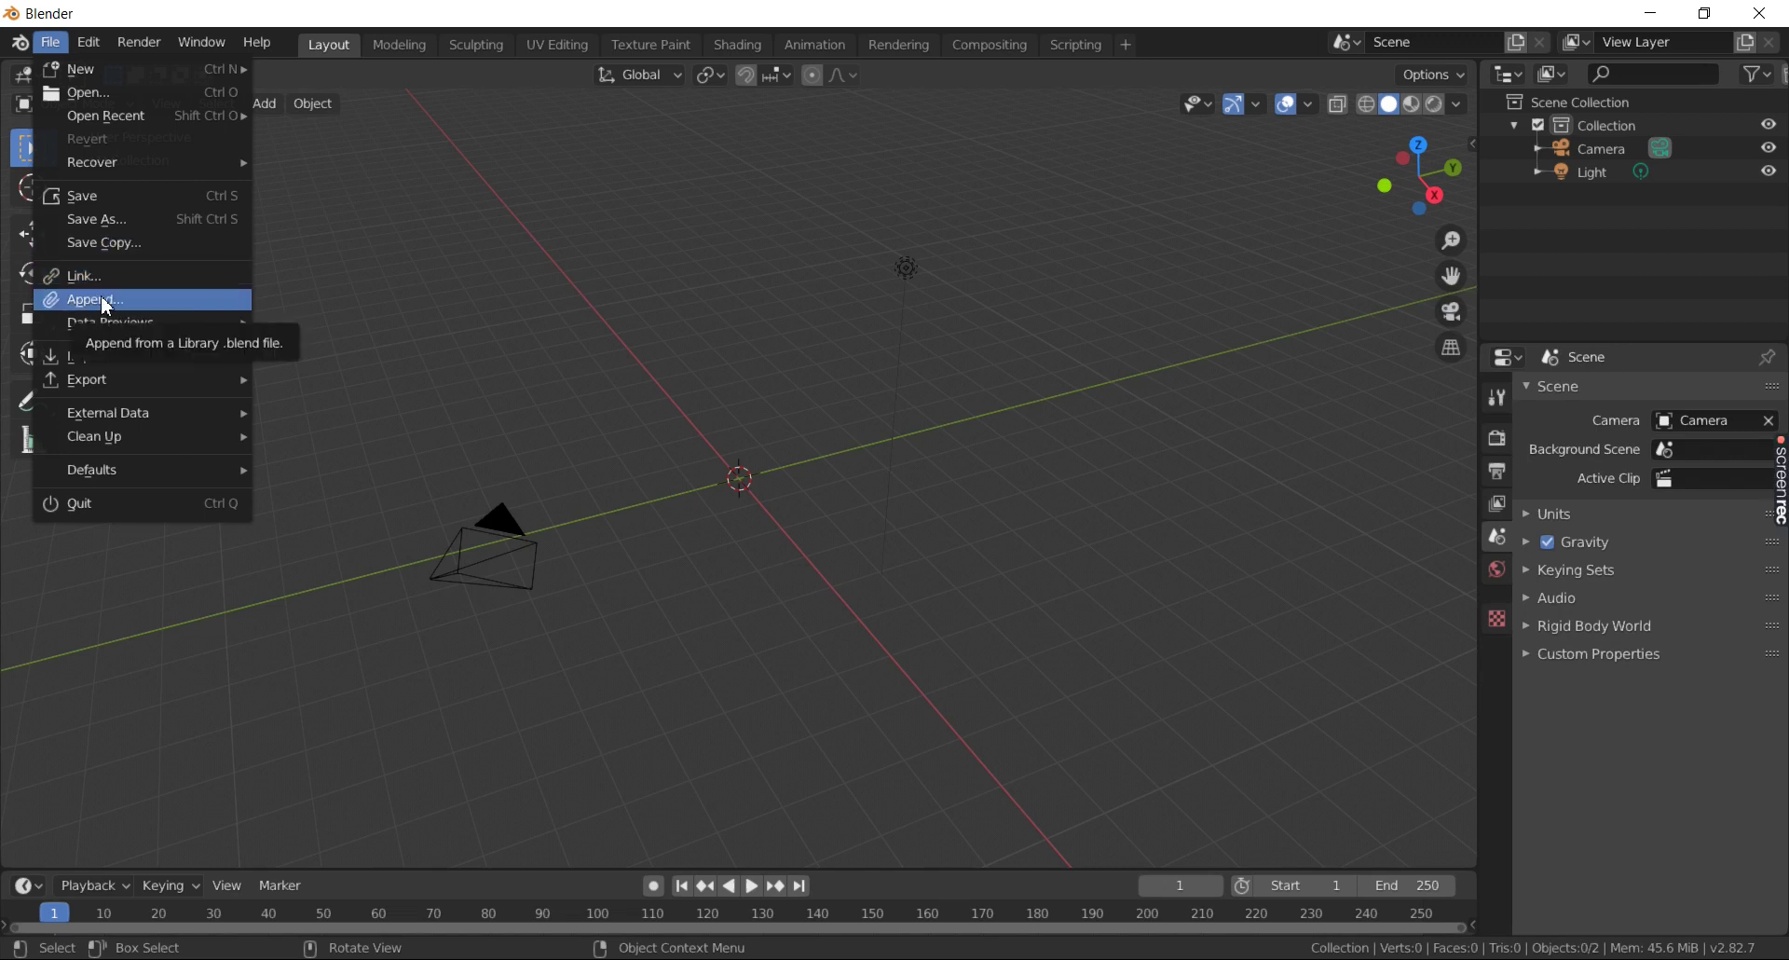
- Browse into SciFi_1.2.blend's Object folder and pick Kit_01 for appending
{"action": "left_click", "coordinate": [102, 298]}
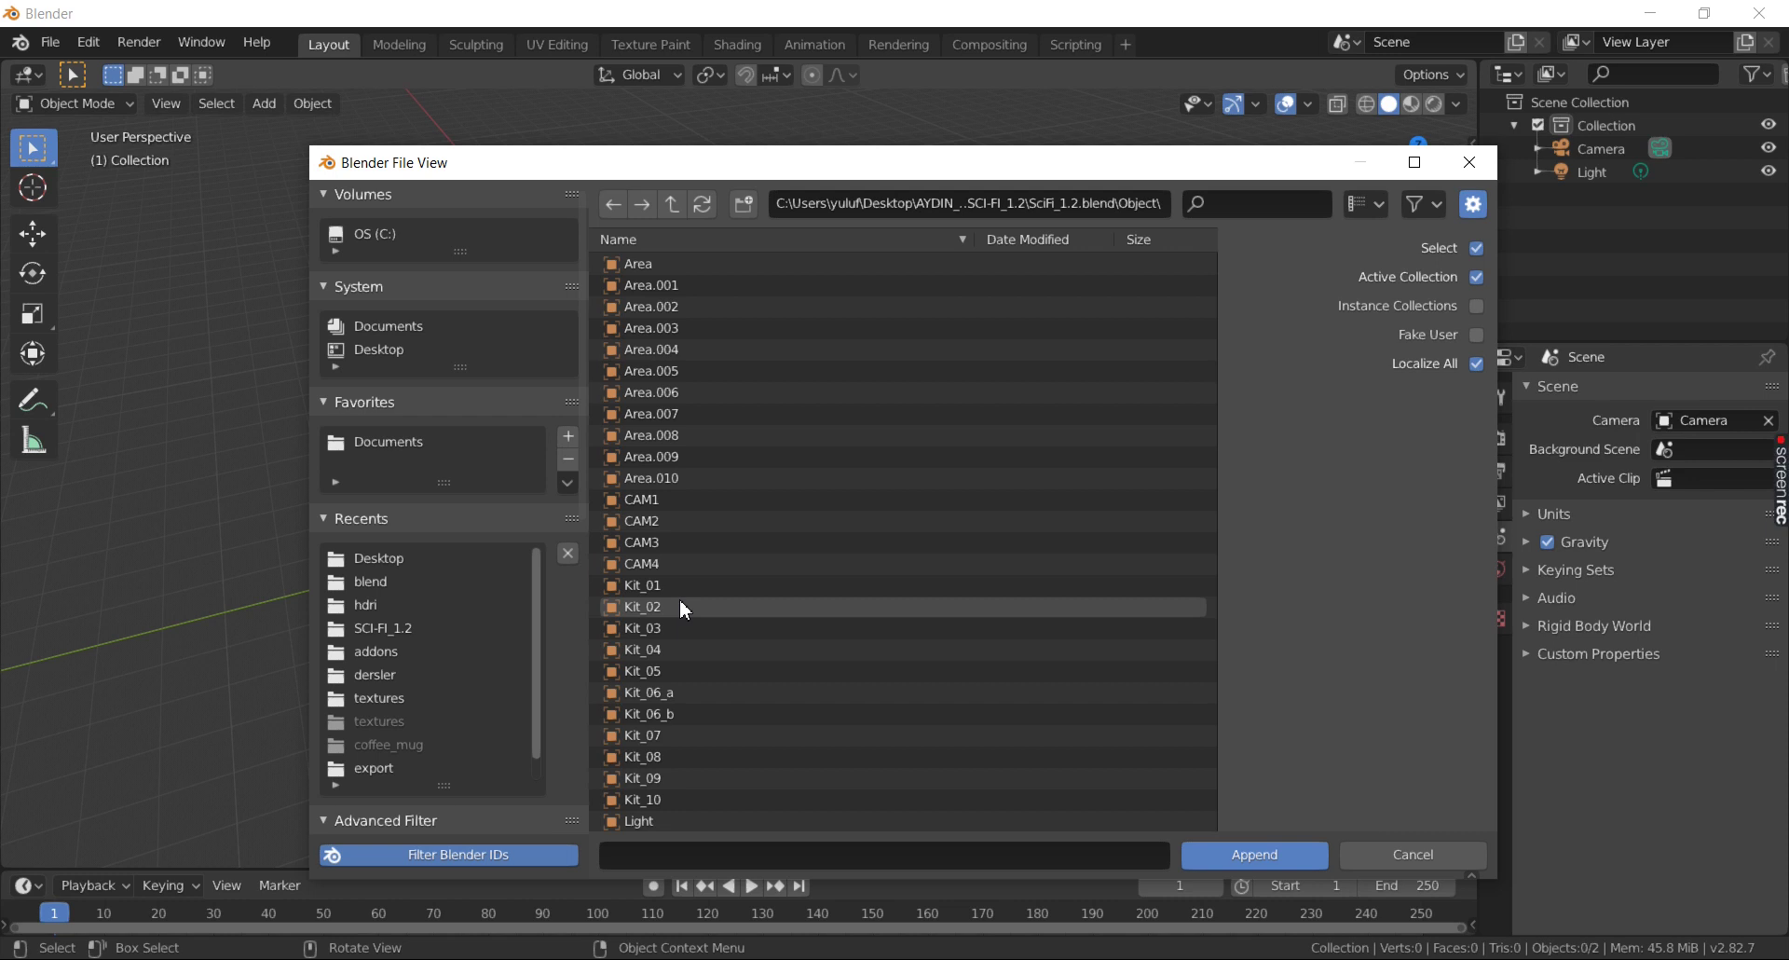
{"action": "left_click", "coordinate": [674, 587]}
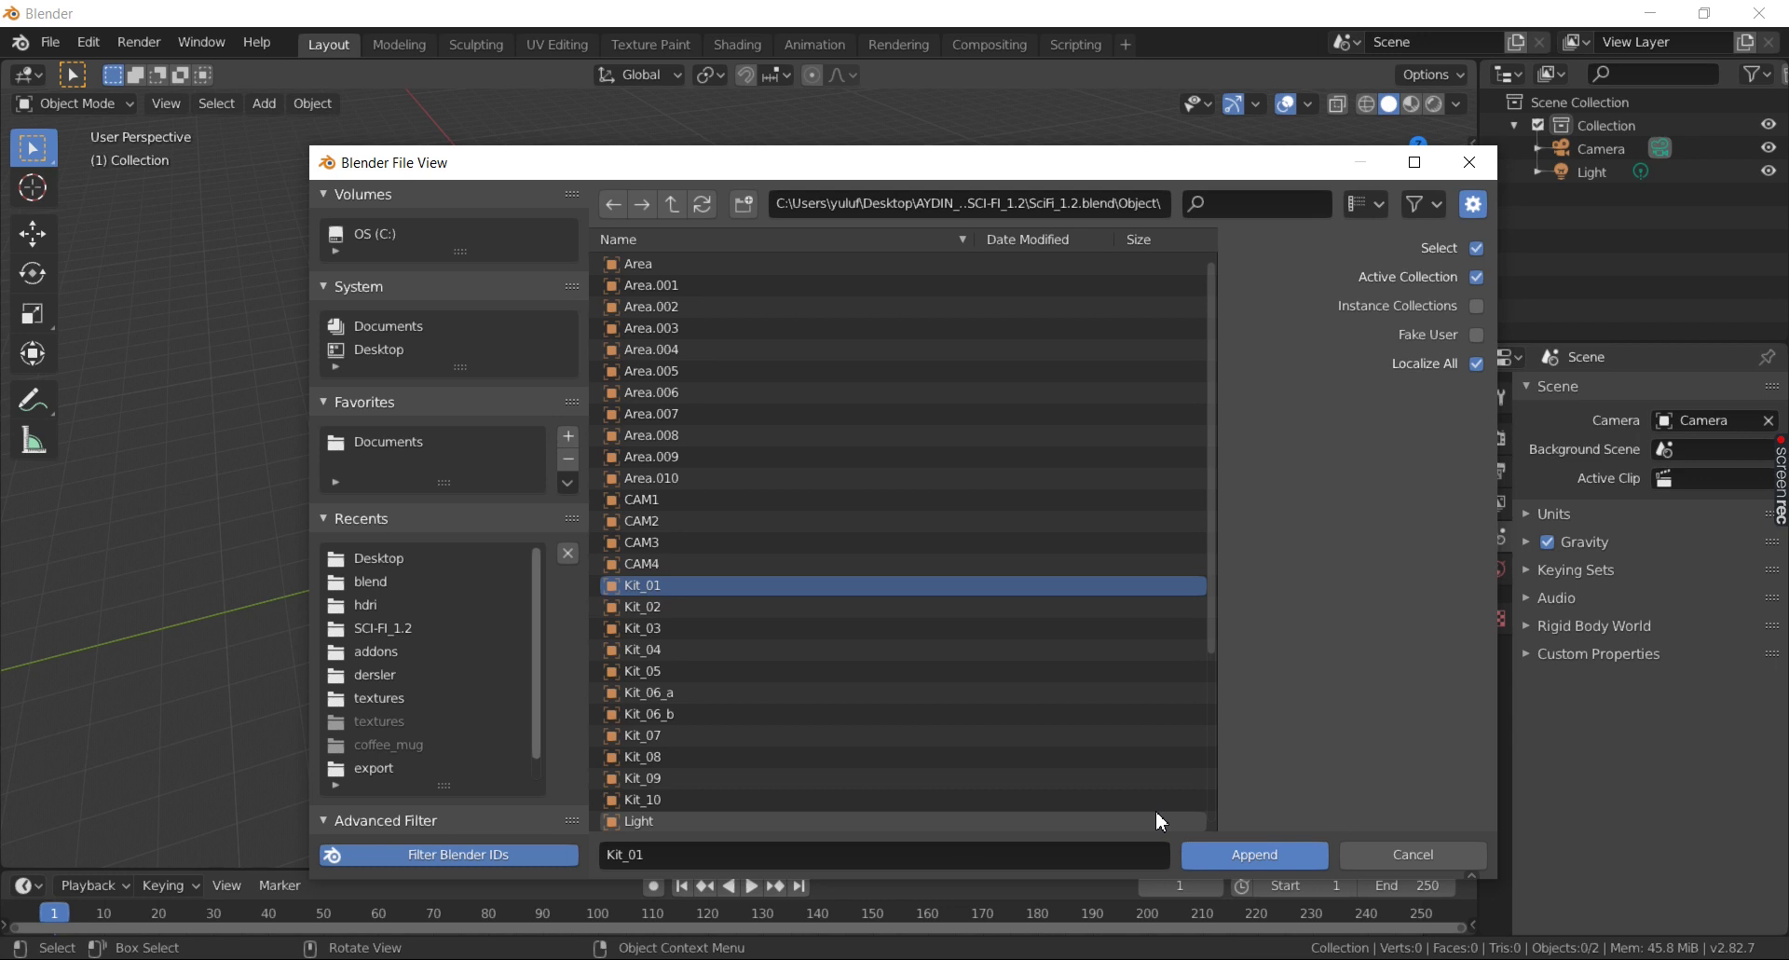
- Append Kit_01 into the scene and bring it near the view centre
{"action": "left_click", "coordinate": [1256, 850]}
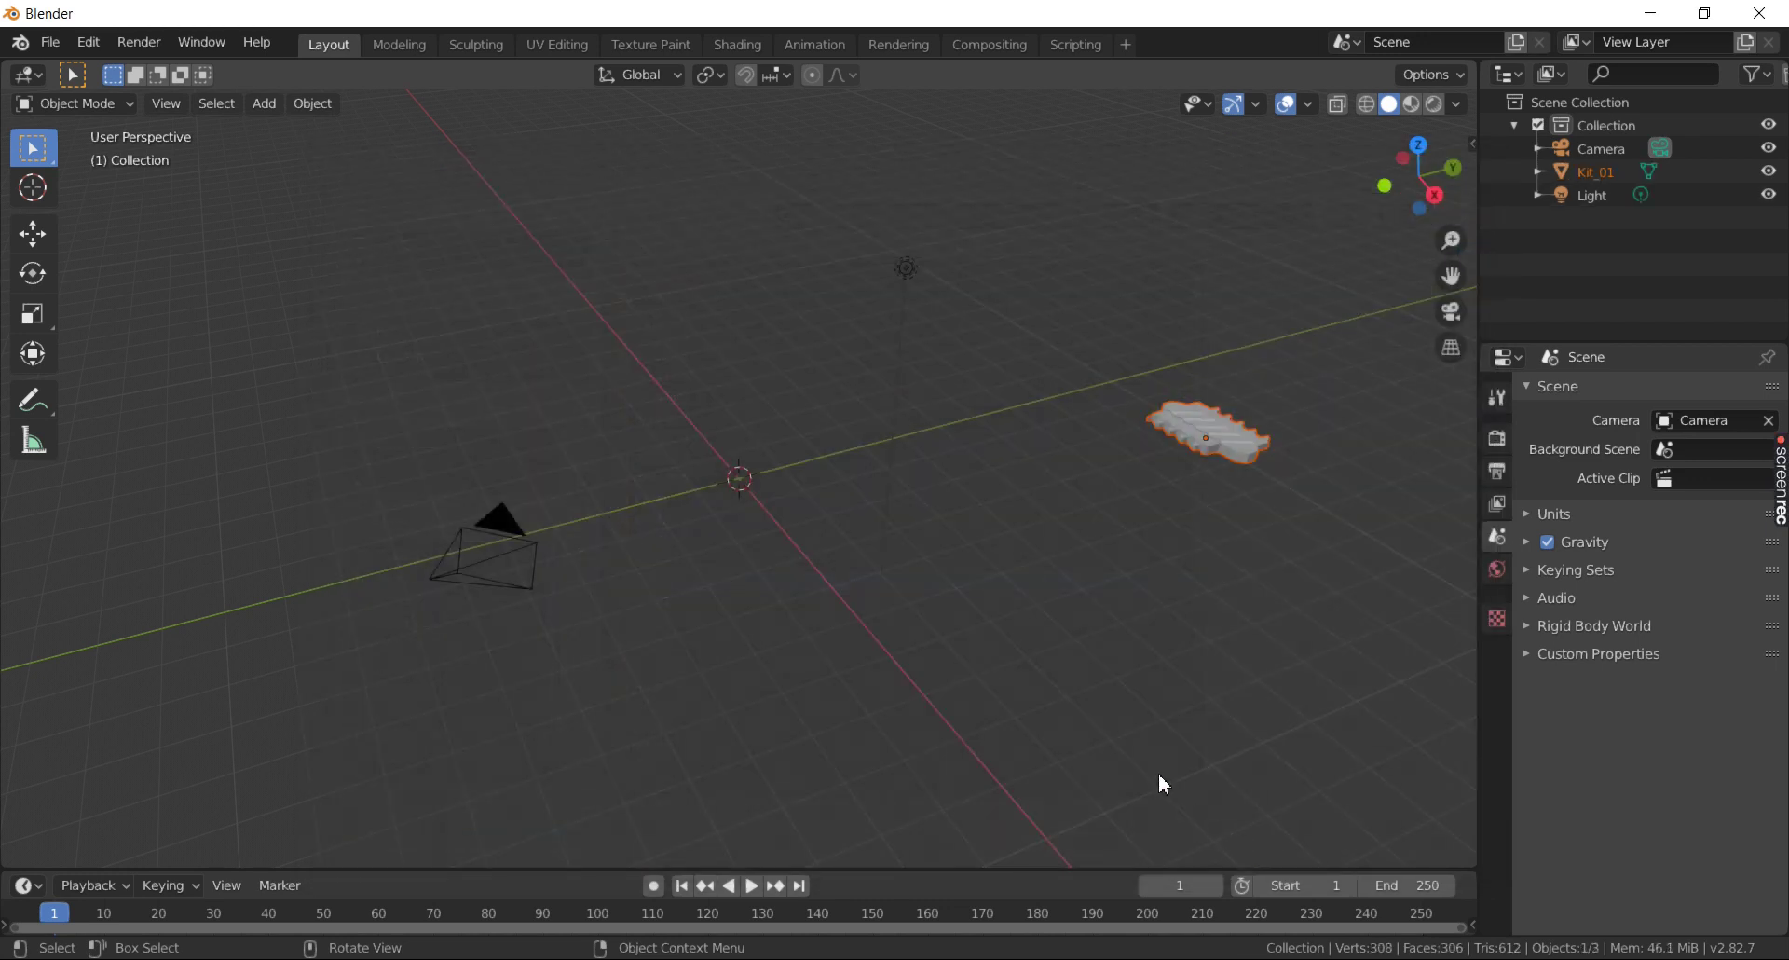
{"action": "middle_click_drag", "start_coordinate": [1206, 632], "coordinate": [978, 604]}
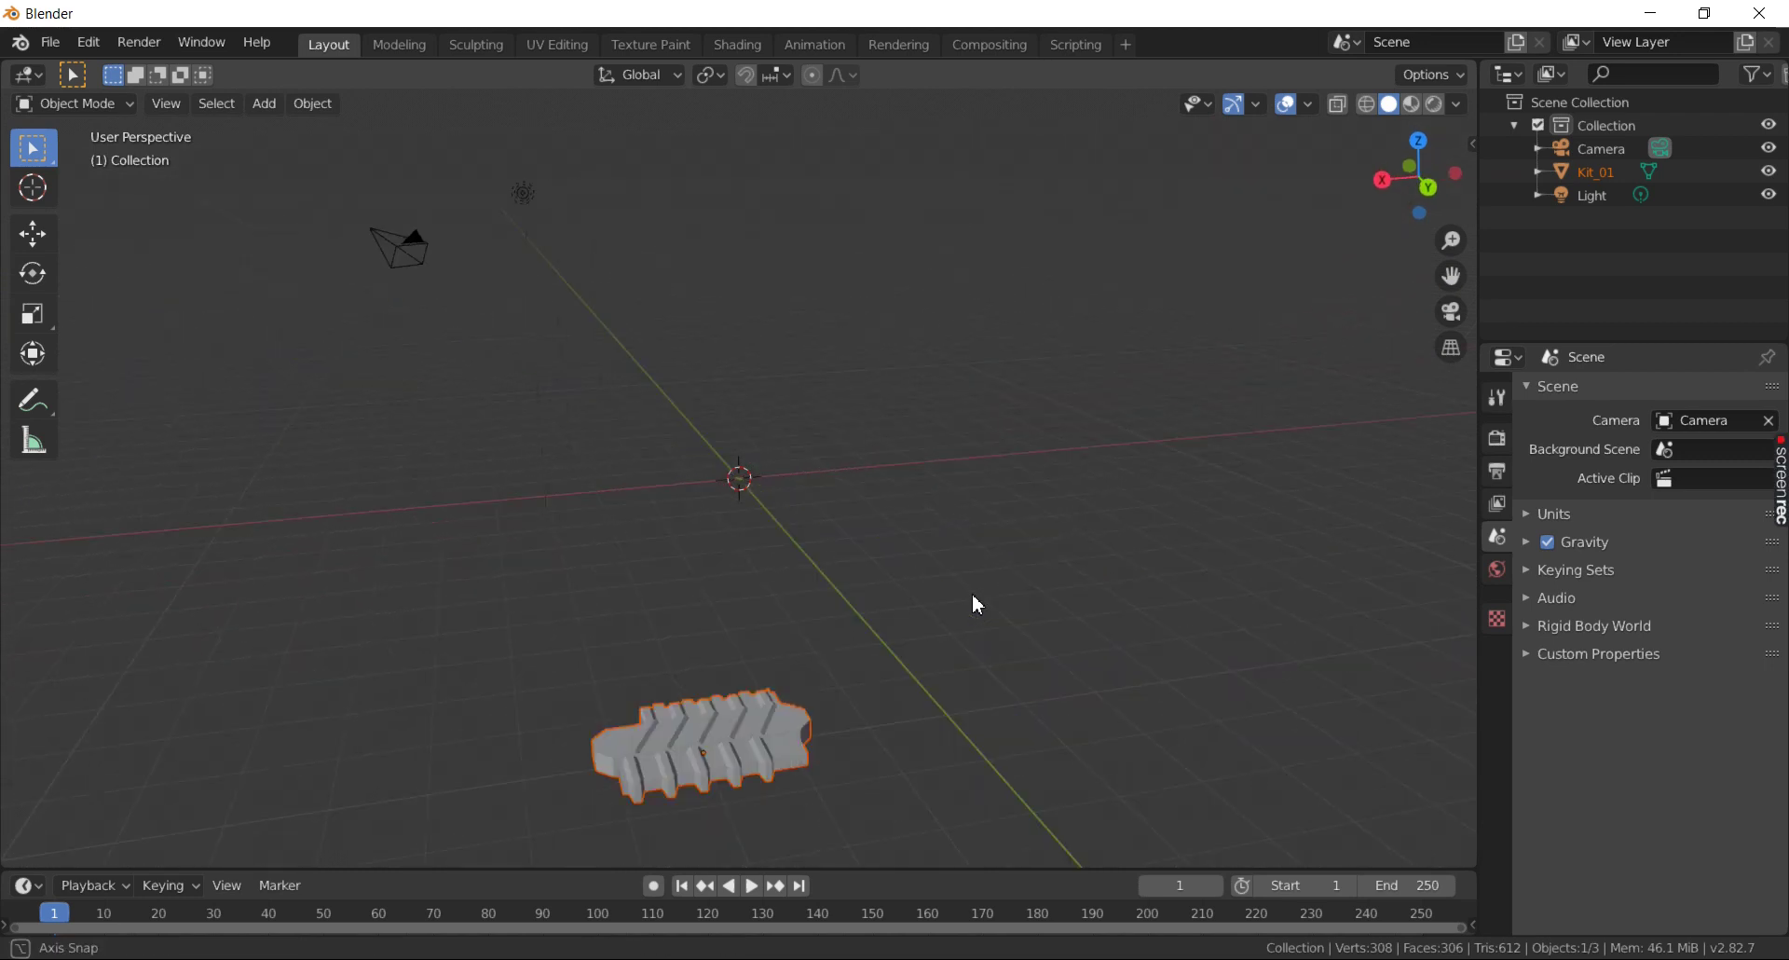
{"action": "scroll", "coordinate": [978, 604], "scroll_direction": "up", "scroll_amount": 5}
{"action": "scroll", "coordinate": [976, 604], "scroll_direction": "down", "scroll_amount": 5}
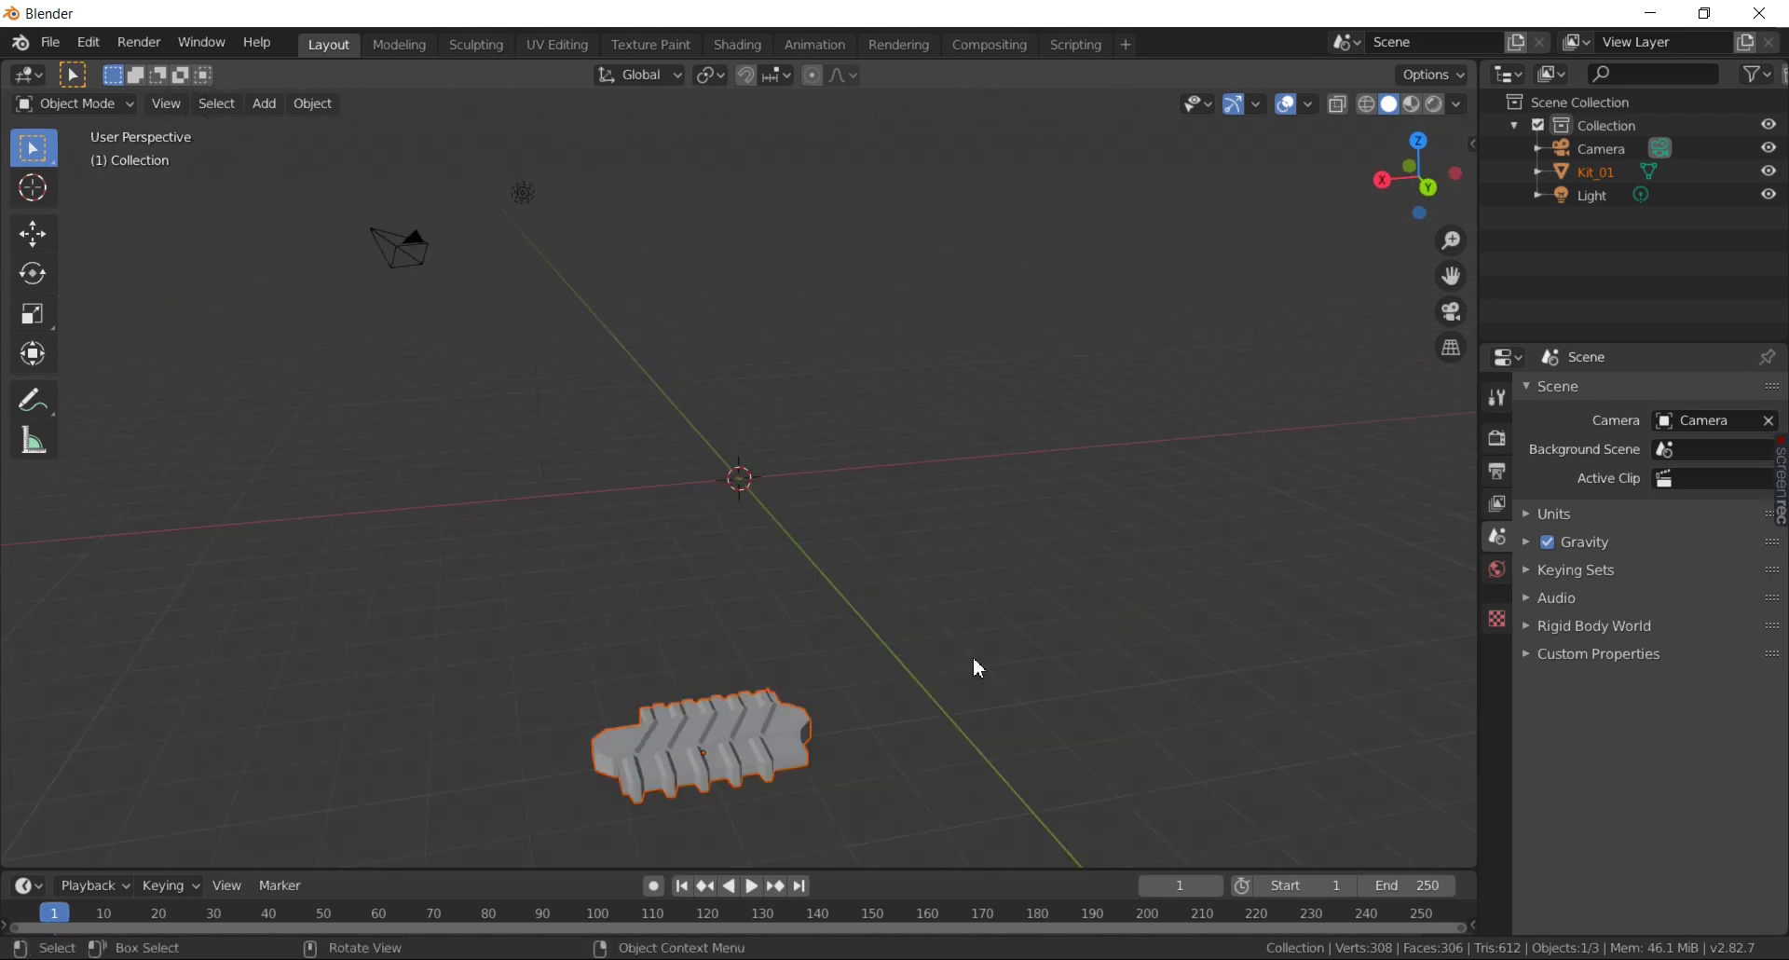
{"action": "mouse_move", "coordinate": [895, 634]}
{"action": "middle_mouse_down", "text": "shift"}
{"action": "mouse_move", "coordinate": [919, 468]}
{"action": "mouse_move", "coordinate": [899, 496]}
{"action": "middle_mouse_up", "text": "shift"}
{"action": "scroll", "coordinate": [899, 484], "scroll_direction": "up", "scroll_amount": 4}
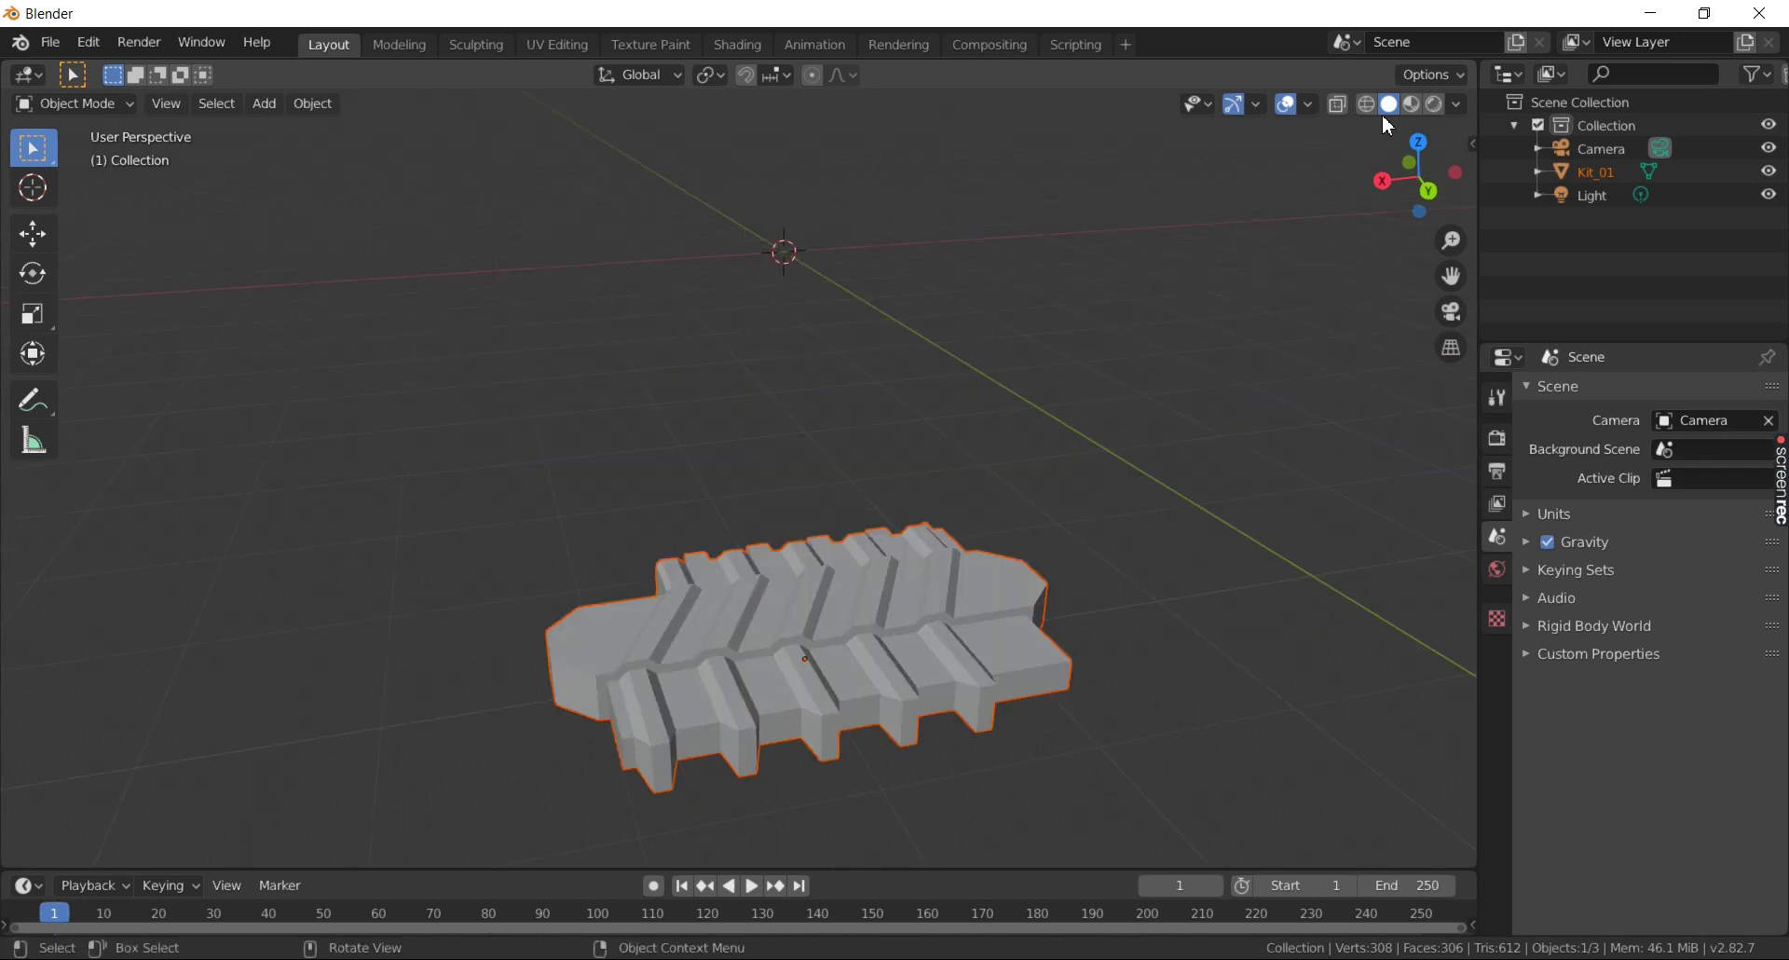
- Switch to Material Preview shading to inspect Kit_01's textured sci-fi panelling
{"action": "left_click", "coordinate": [1409, 105]}
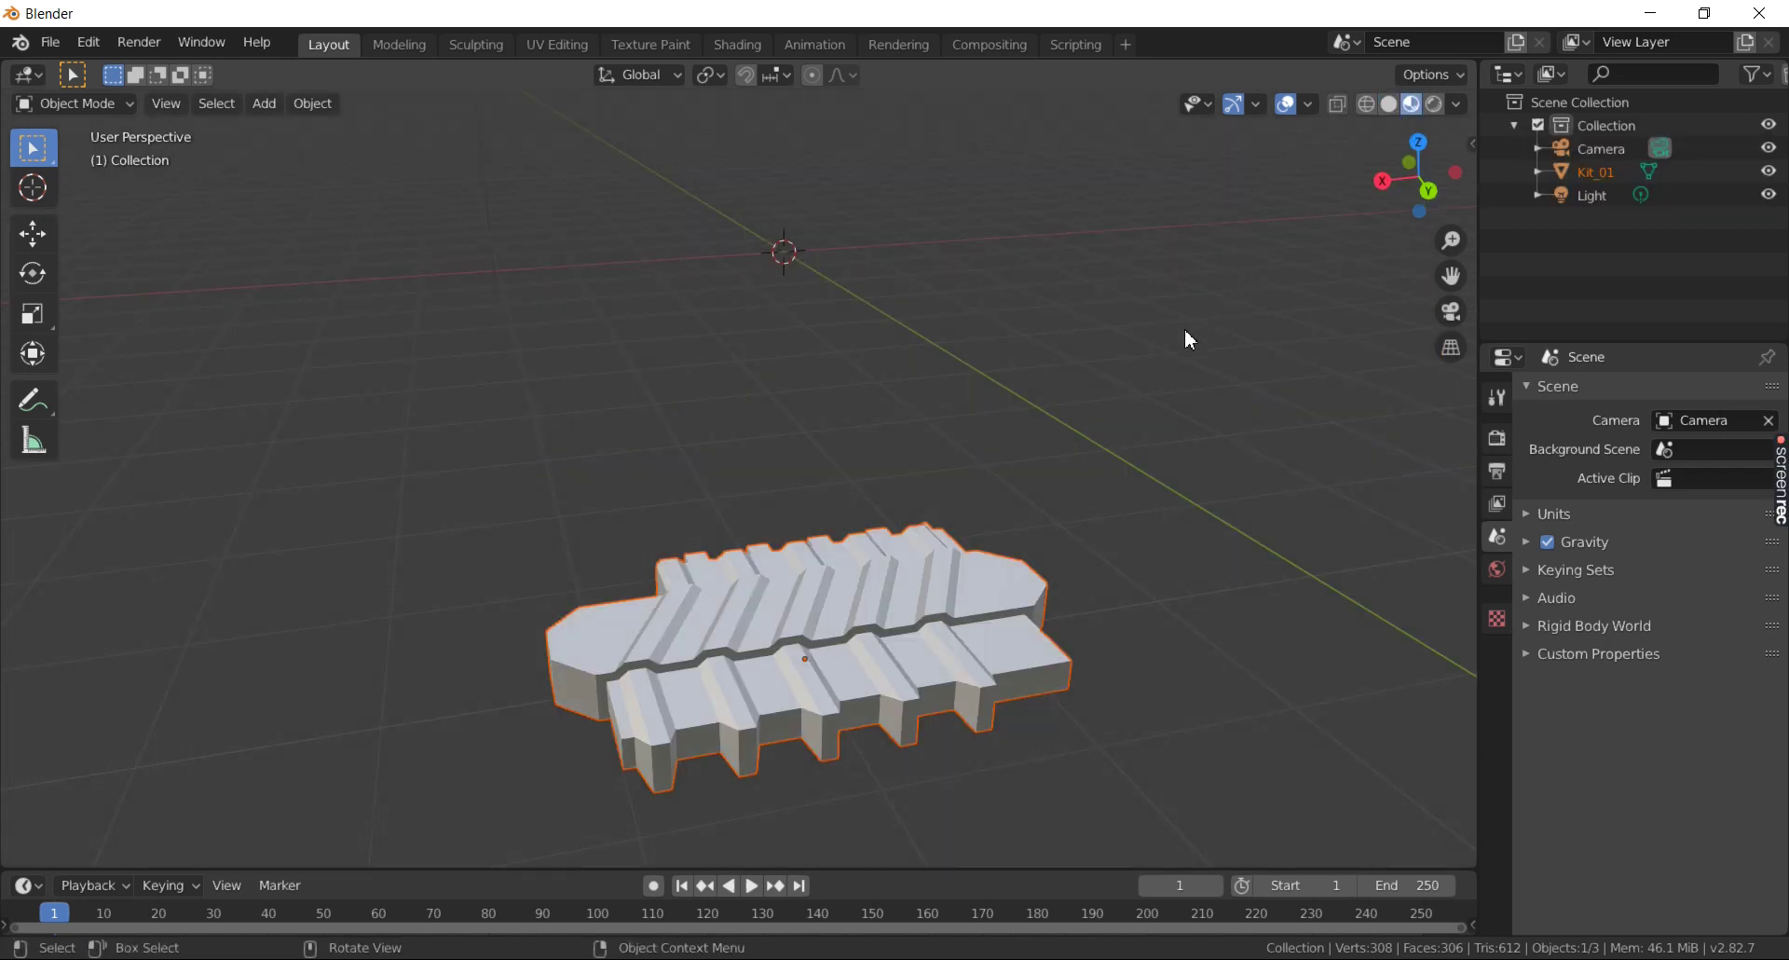
{"action": "mouse_move", "coordinate": [1174, 317]}
{"action": "middle_mouse_down"}
{"action": "mouse_move", "coordinate": [859, 527]}
{"action": "mouse_move", "coordinate": [935, 511]}
{"action": "middle_mouse_up"}
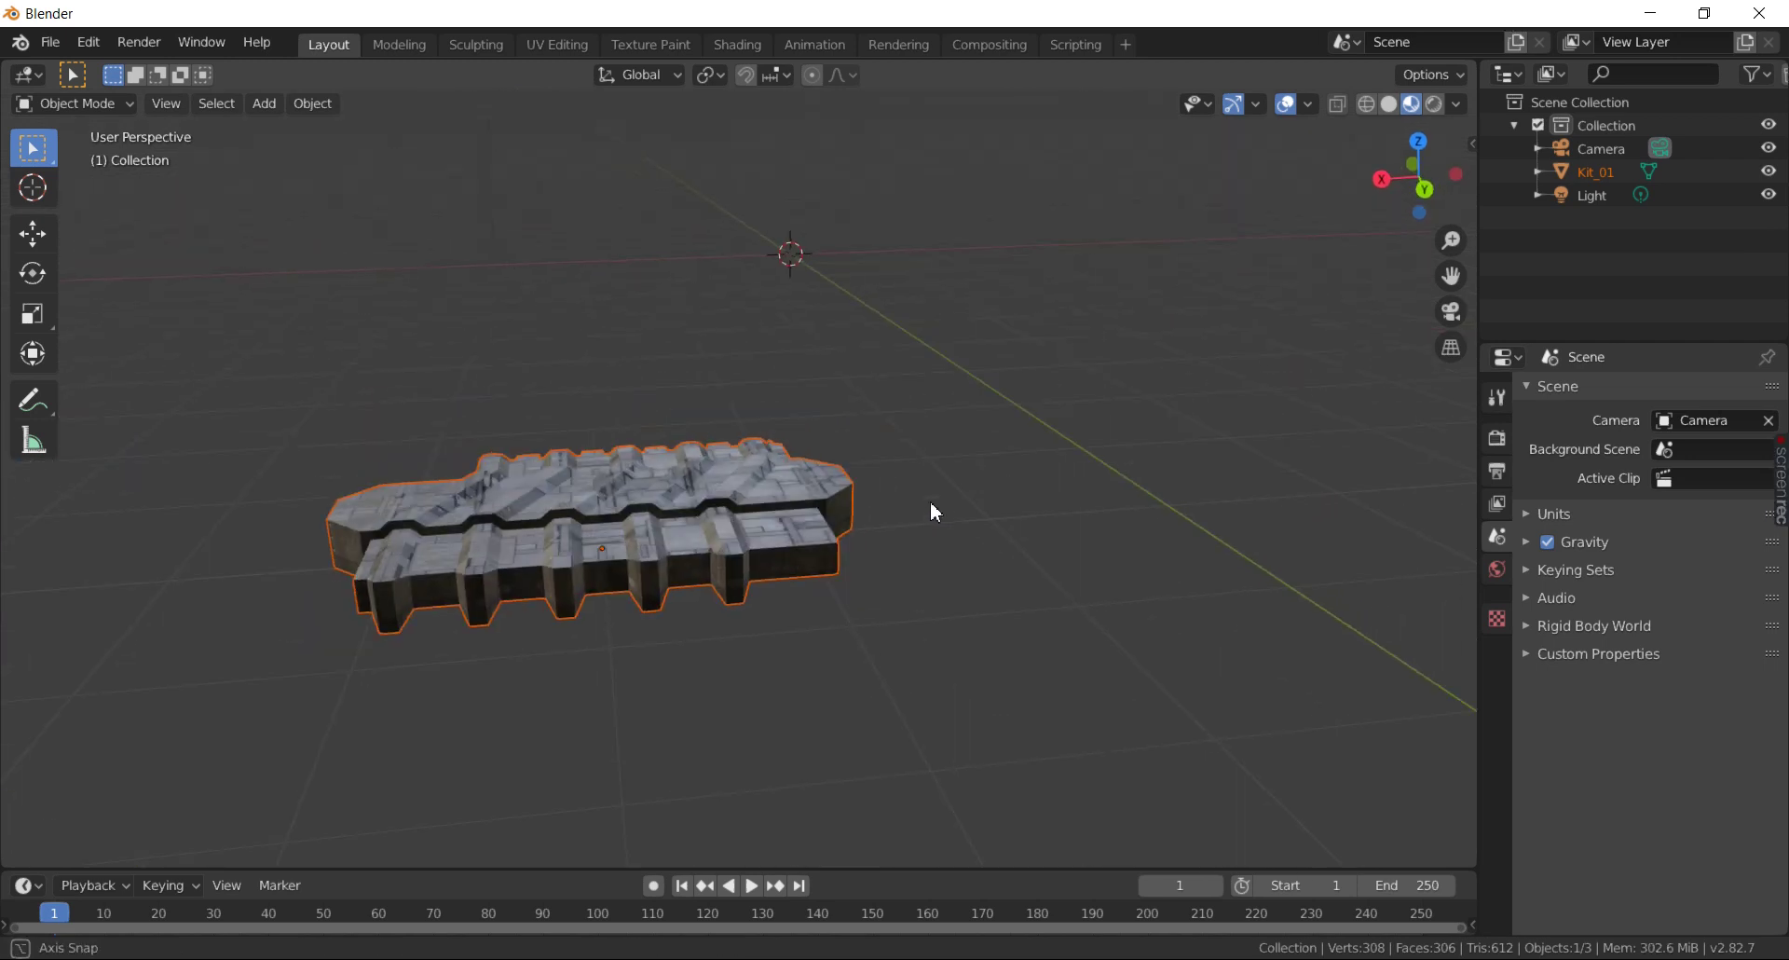
{"action": "scroll", "coordinate": [934, 511], "scroll_direction": "up", "scroll_amount": 5}
{"action": "scroll", "coordinate": [930, 501], "scroll_direction": "down", "scroll_amount": 3}
{"action": "scroll", "coordinate": [930, 502], "scroll_direction": "down", "scroll_amount": 2}
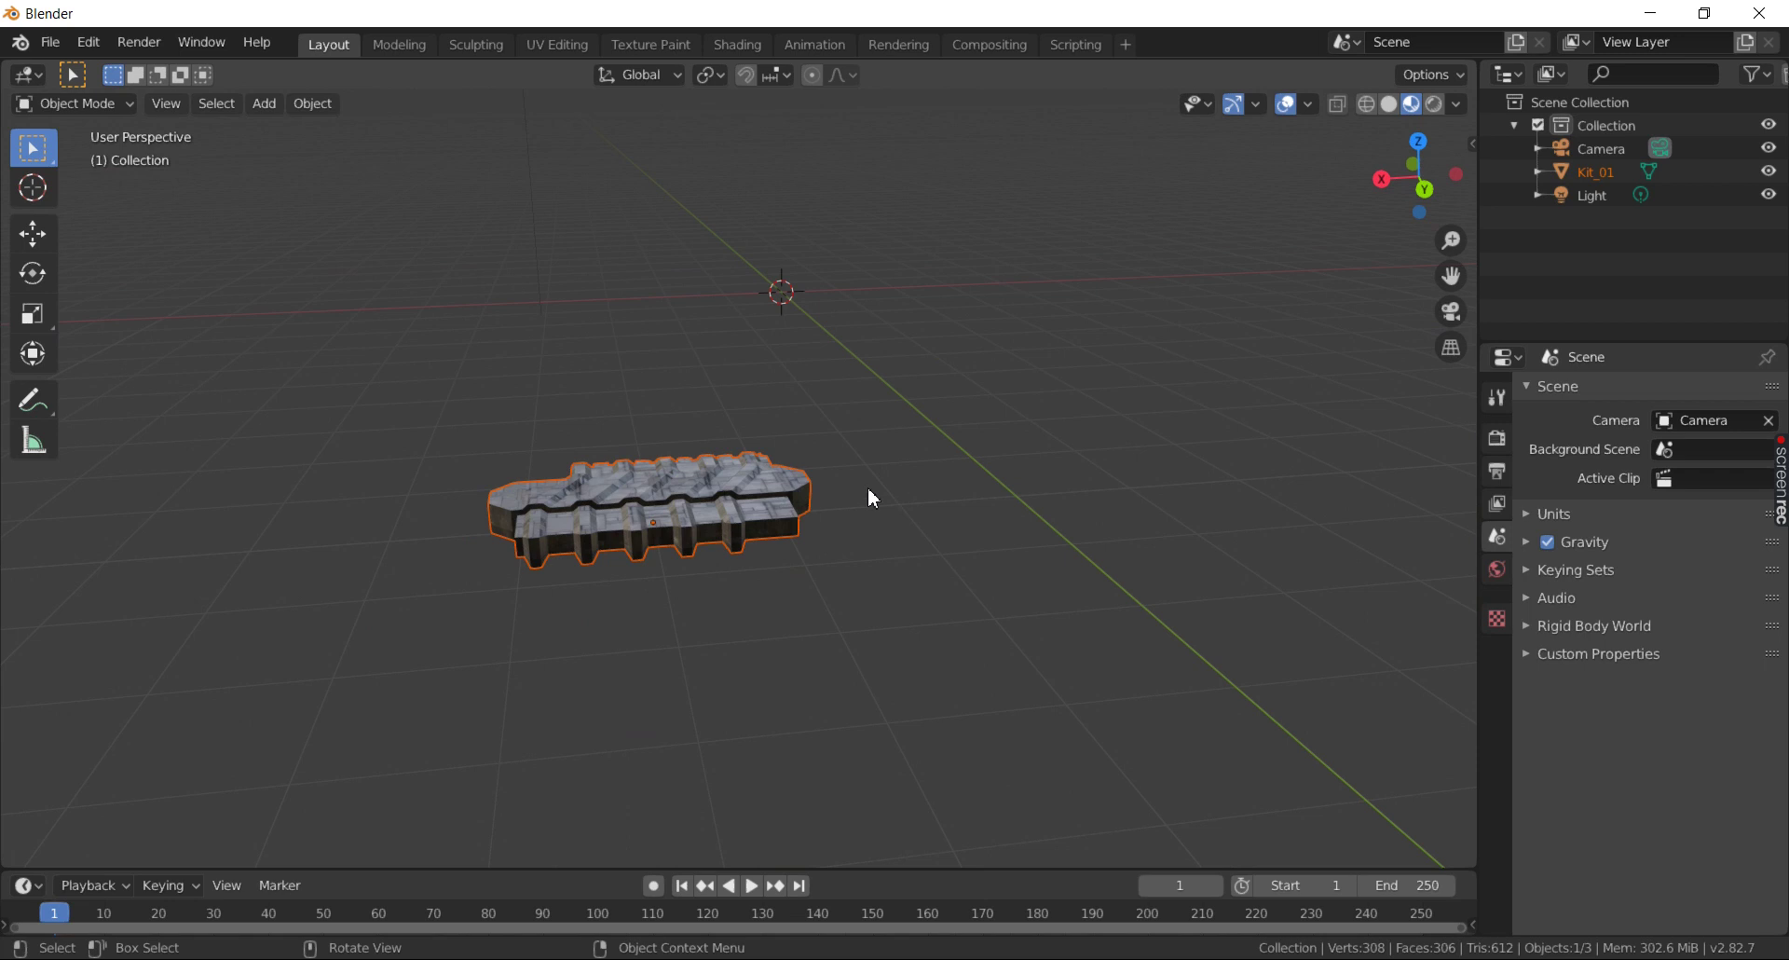
{"action": "scroll", "coordinate": [862, 485], "scroll_direction": "up", "scroll_amount": 3}
{"action": "scroll", "coordinate": [858, 483], "scroll_direction": "down", "scroll_amount": 5}
{"action": "scroll", "coordinate": [857, 484], "scroll_direction": "up", "scroll_amount": 2}
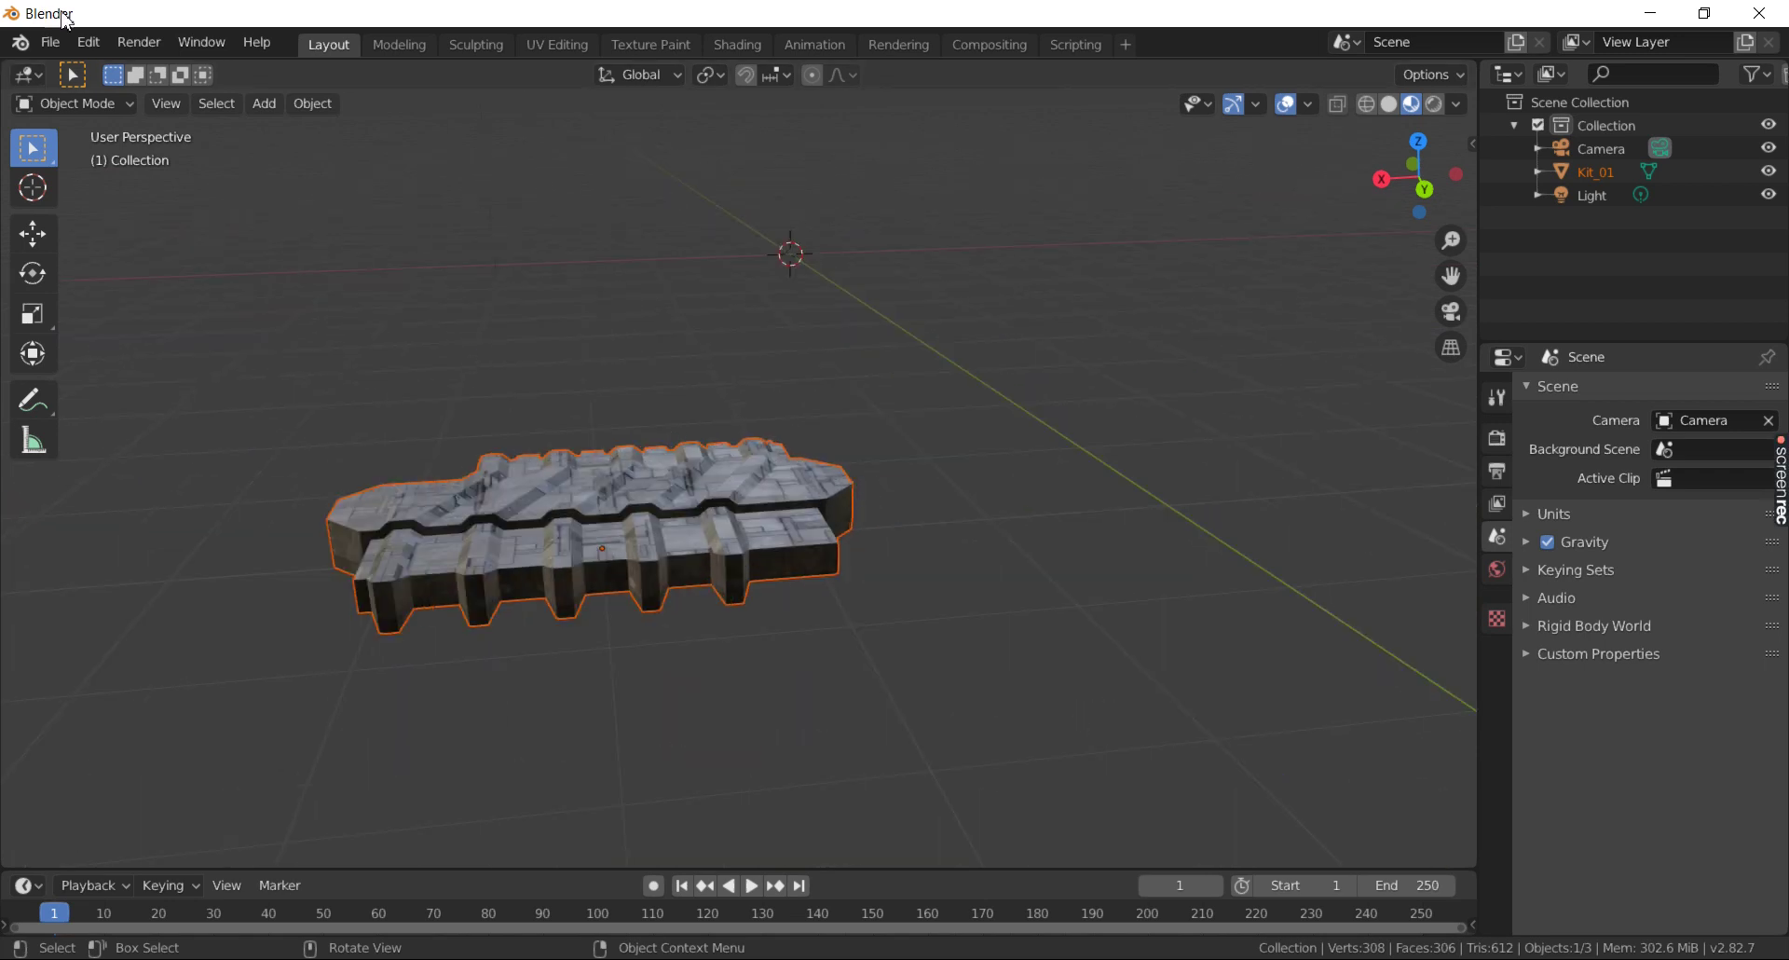
- Append Kit_02, Kit_03 and Kit_04 from SciFi_1.2.blend's Object folder
{"action": "left_click", "coordinate": [52, 43]}
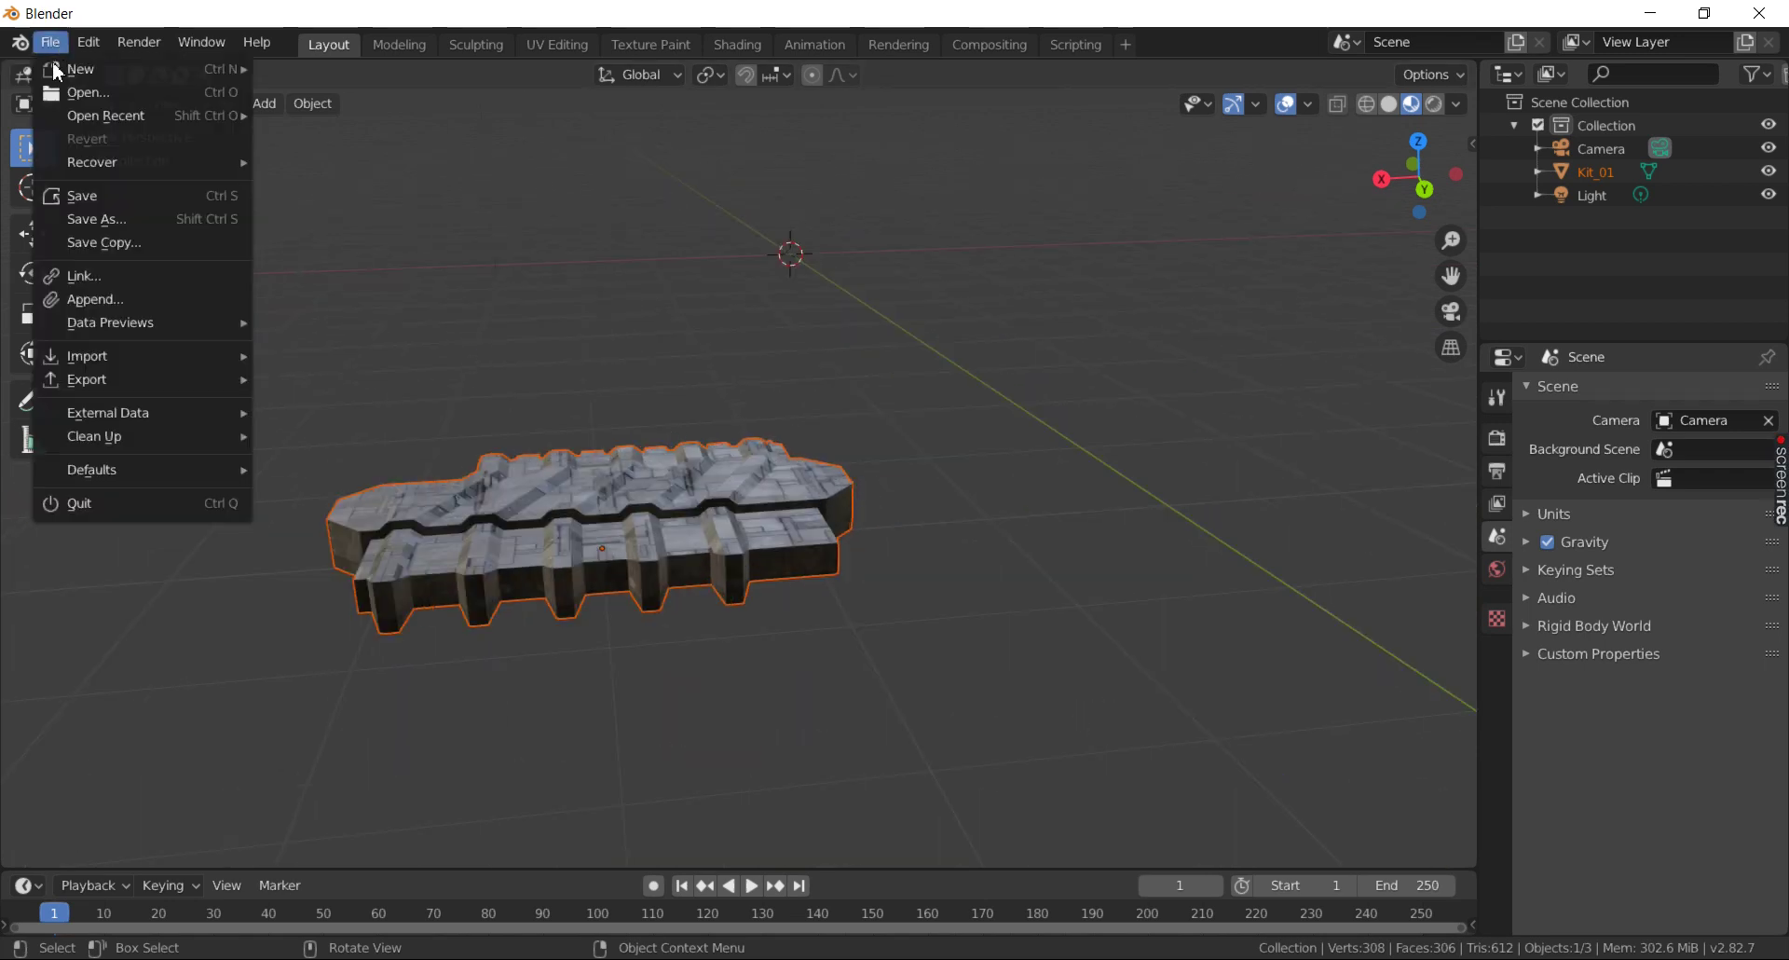
{"action": "left_click", "coordinate": [136, 299]}
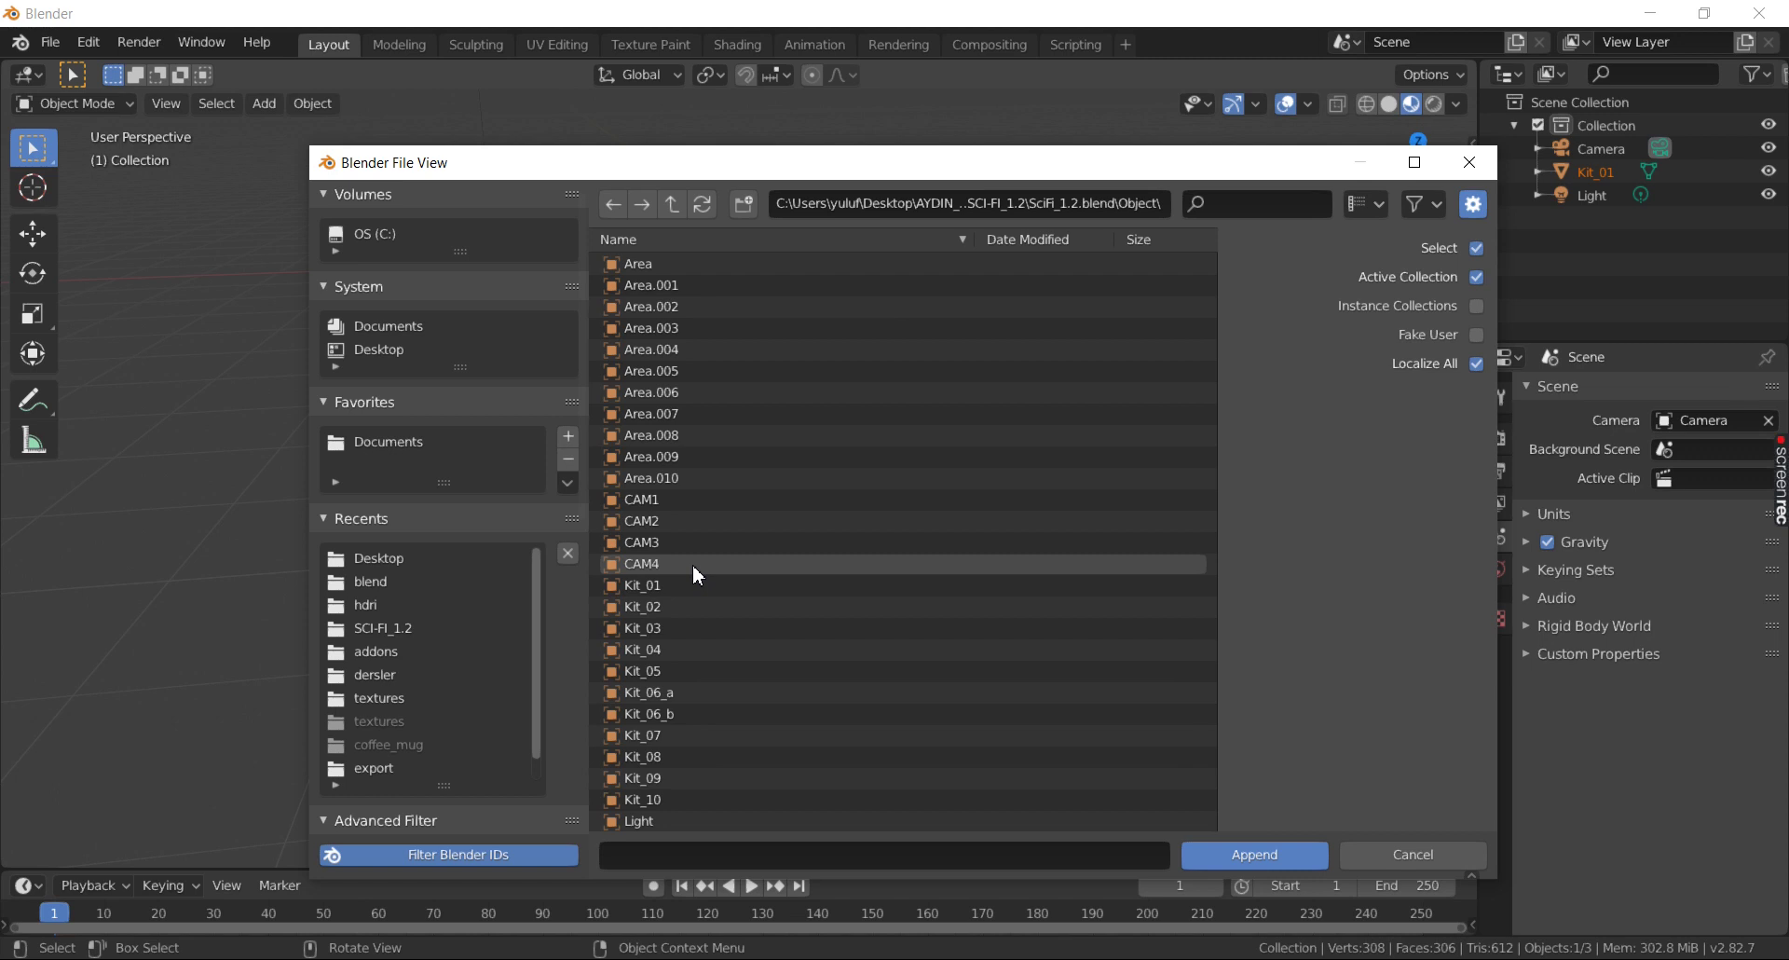
{"action": "left_click_drag", "start_coordinate": [708, 607], "coordinate": [701, 645]}
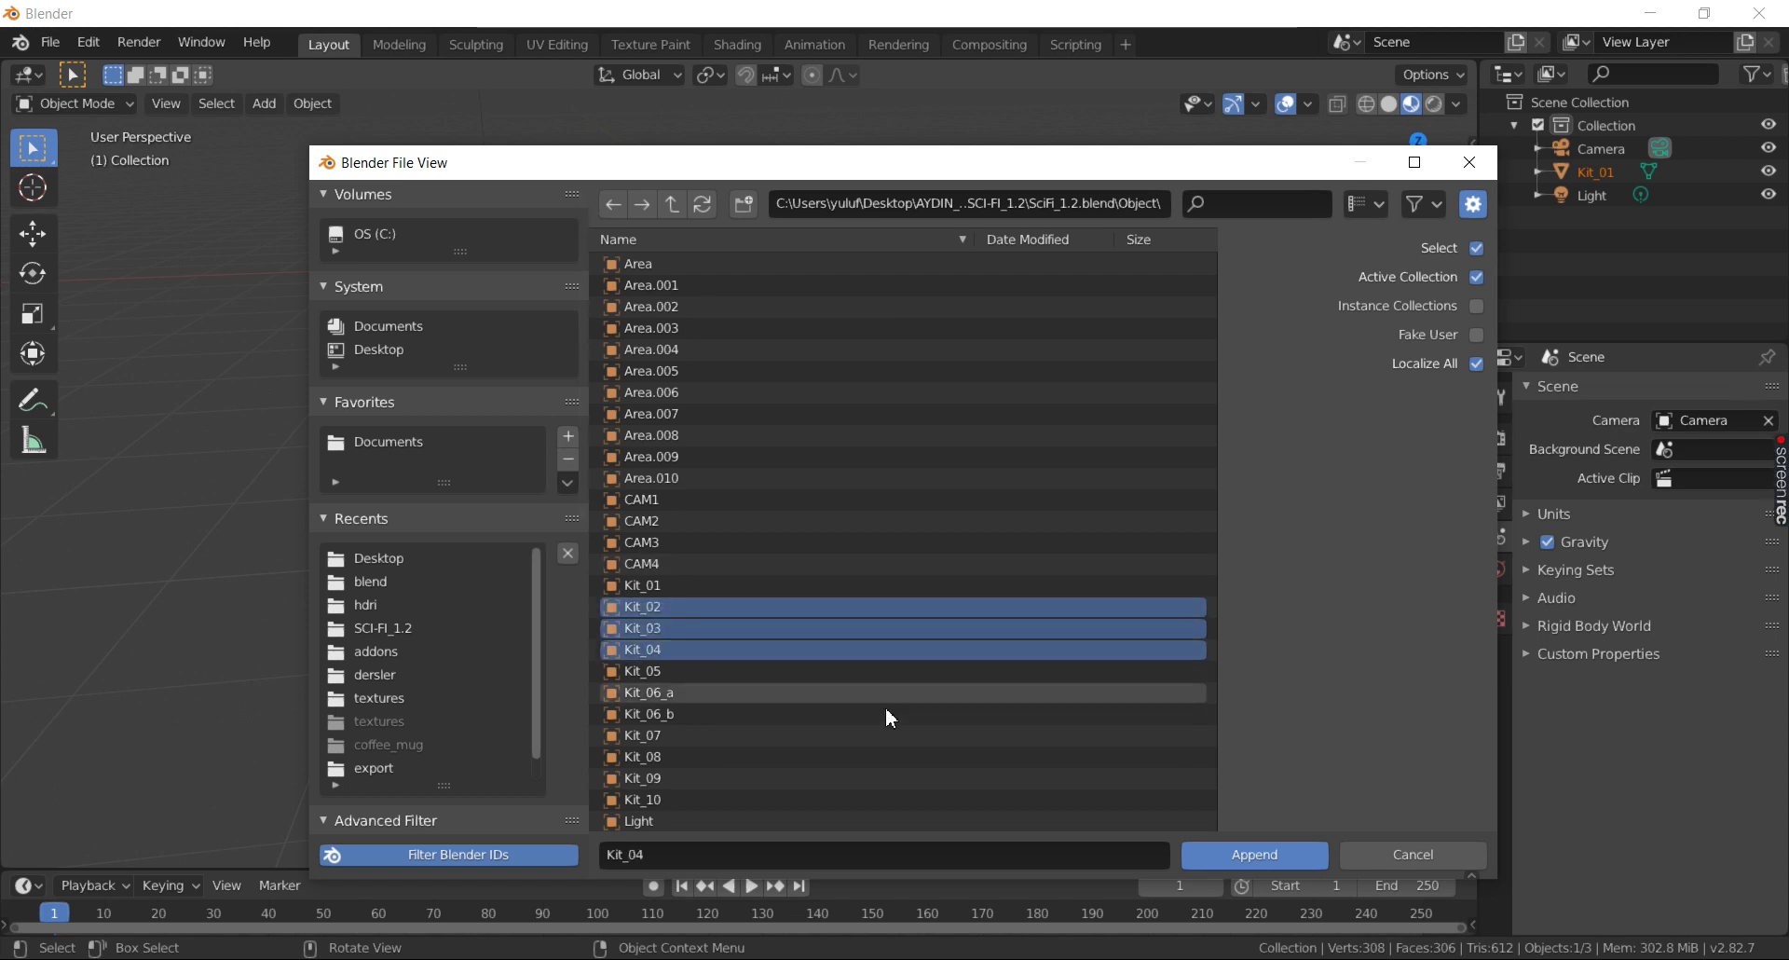
{"action": "left_click", "coordinate": [1298, 862]}
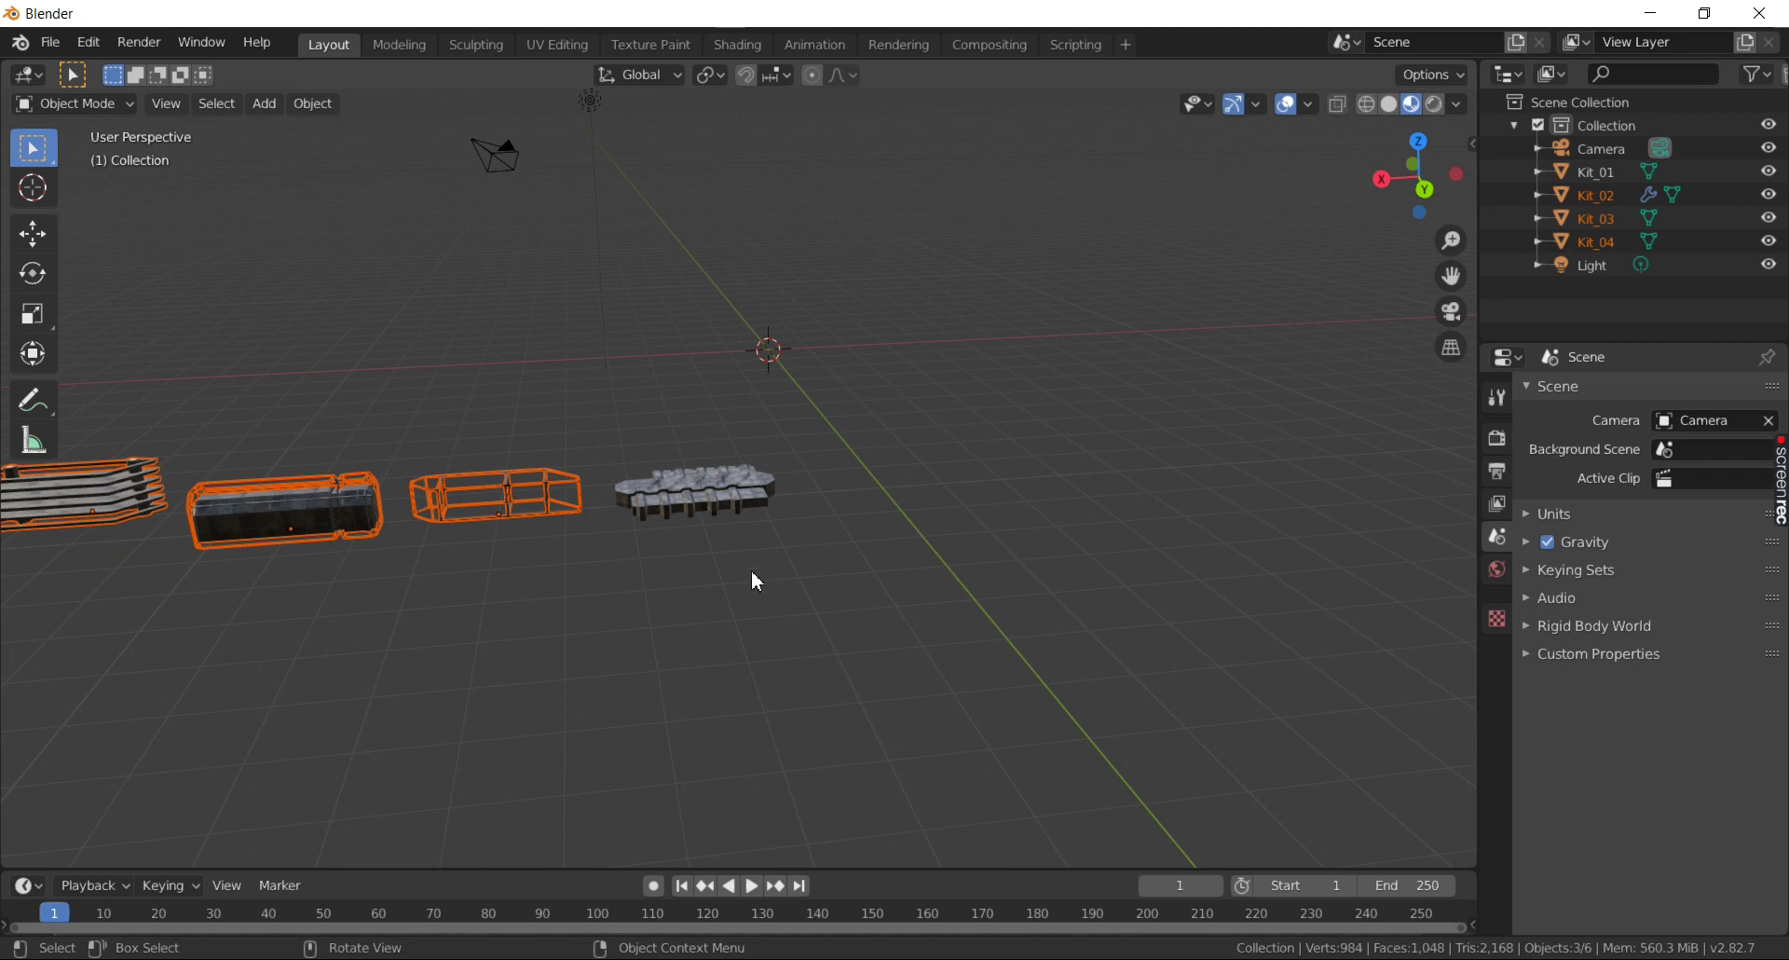
{"action": "middle_click_drag", "start_coordinate": [751, 571], "coordinate": [663, 614]}
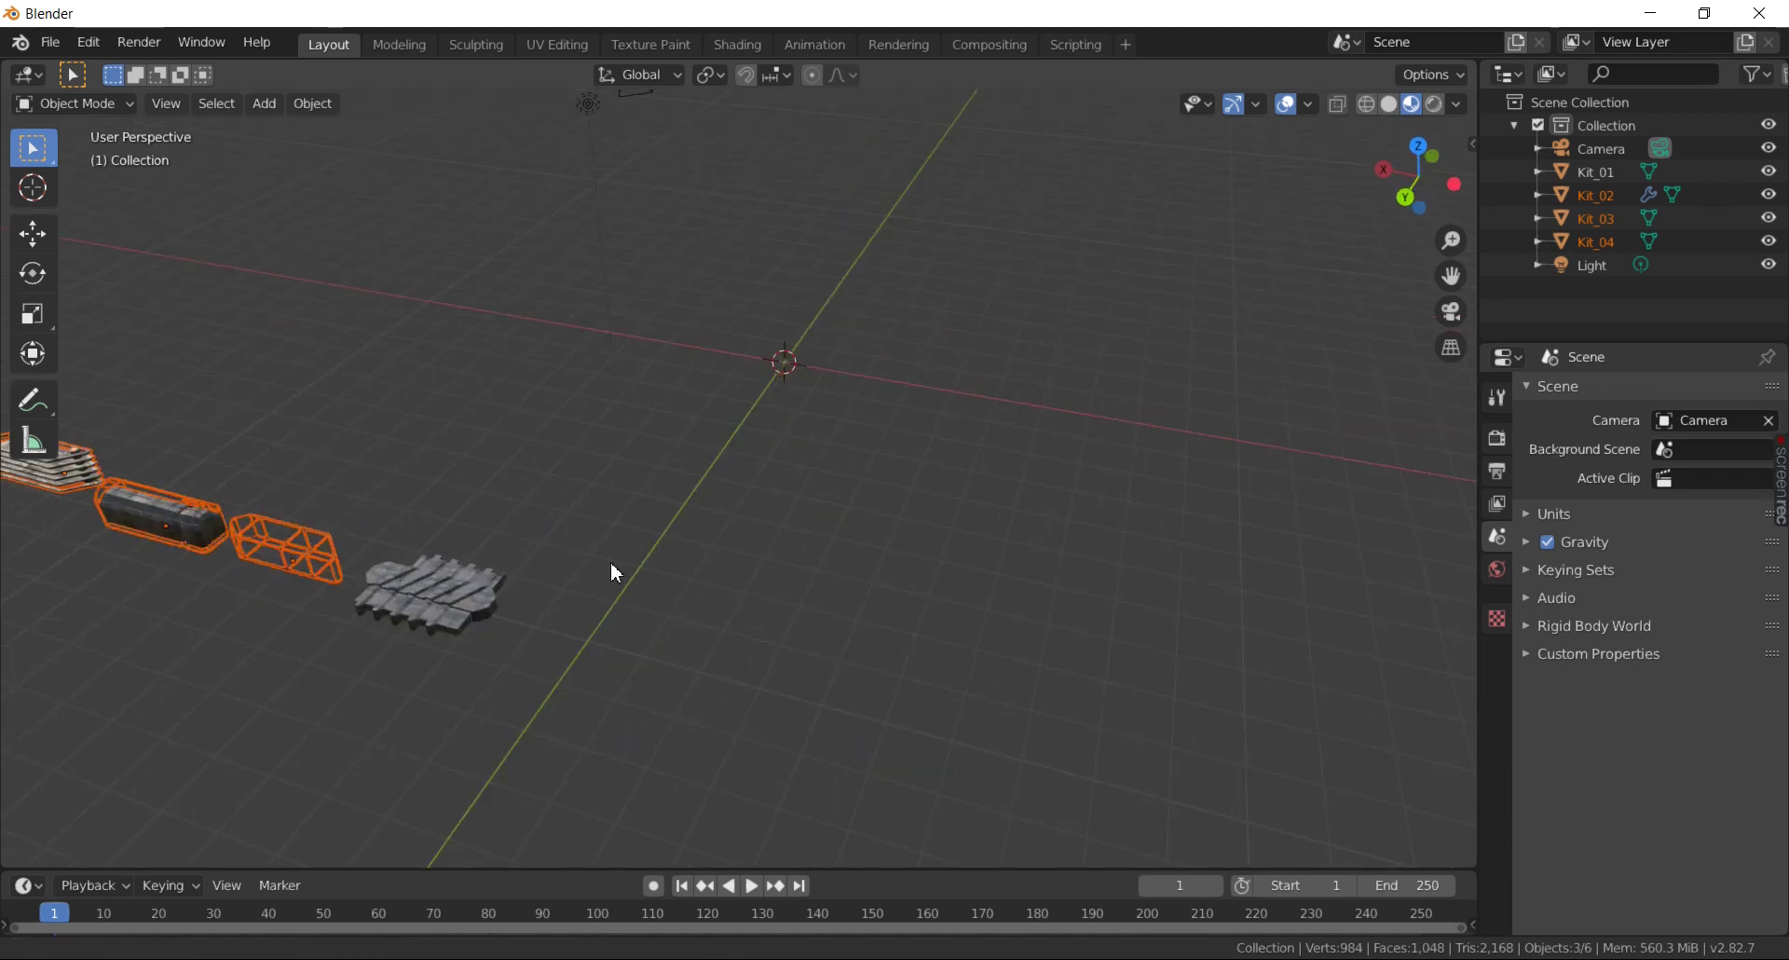
{"action": "middle_click_drag", "start_coordinate": [611, 562], "coordinate": [959, 611], "text": "shift"}
{"action": "scroll", "coordinate": [572, 576], "scroll_direction": "up", "scroll_amount": 3}
{"action": "scroll", "coordinate": [572, 576], "scroll_direction": "down", "scroll_amount": 3}
{"action": "scroll", "coordinate": [573, 574], "scroll_direction": "up", "scroll_amount": 1}
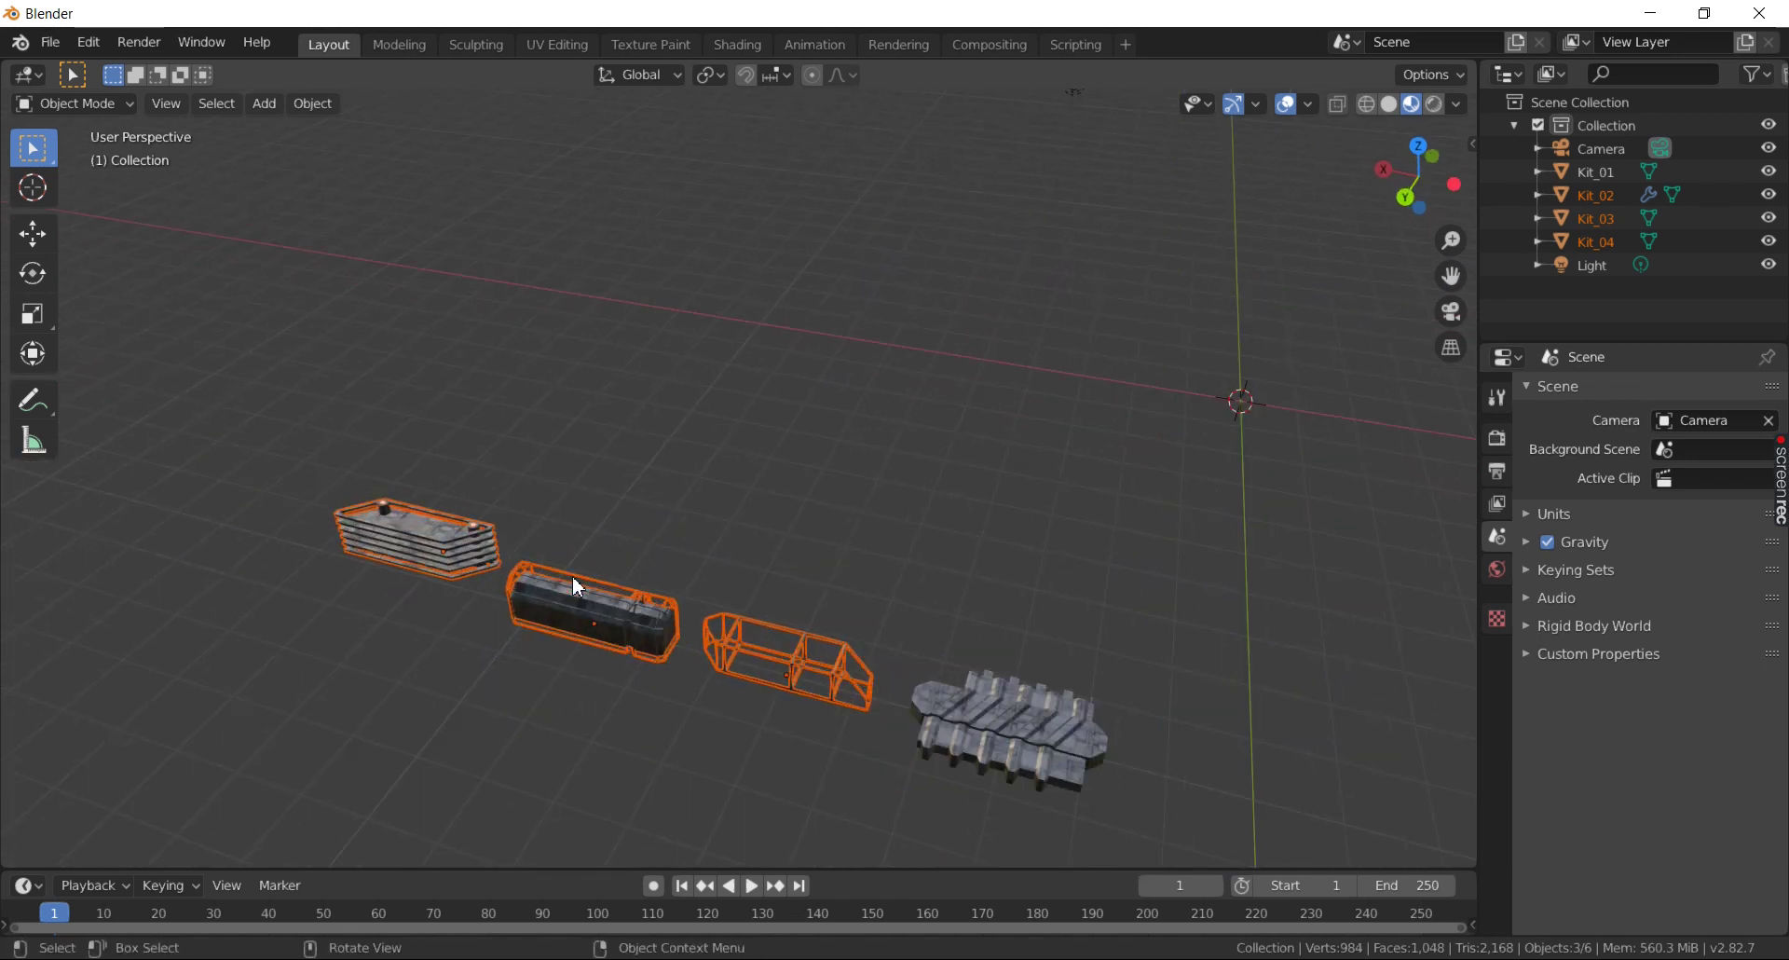
{"action": "left_click", "coordinate": [53, 43]}
- Start a new General scene without saving the kit scene, and add a cube
{"action": "left_click", "coordinate": [46, 52]}
{"action": "mouse_move", "coordinate": [81, 68]}
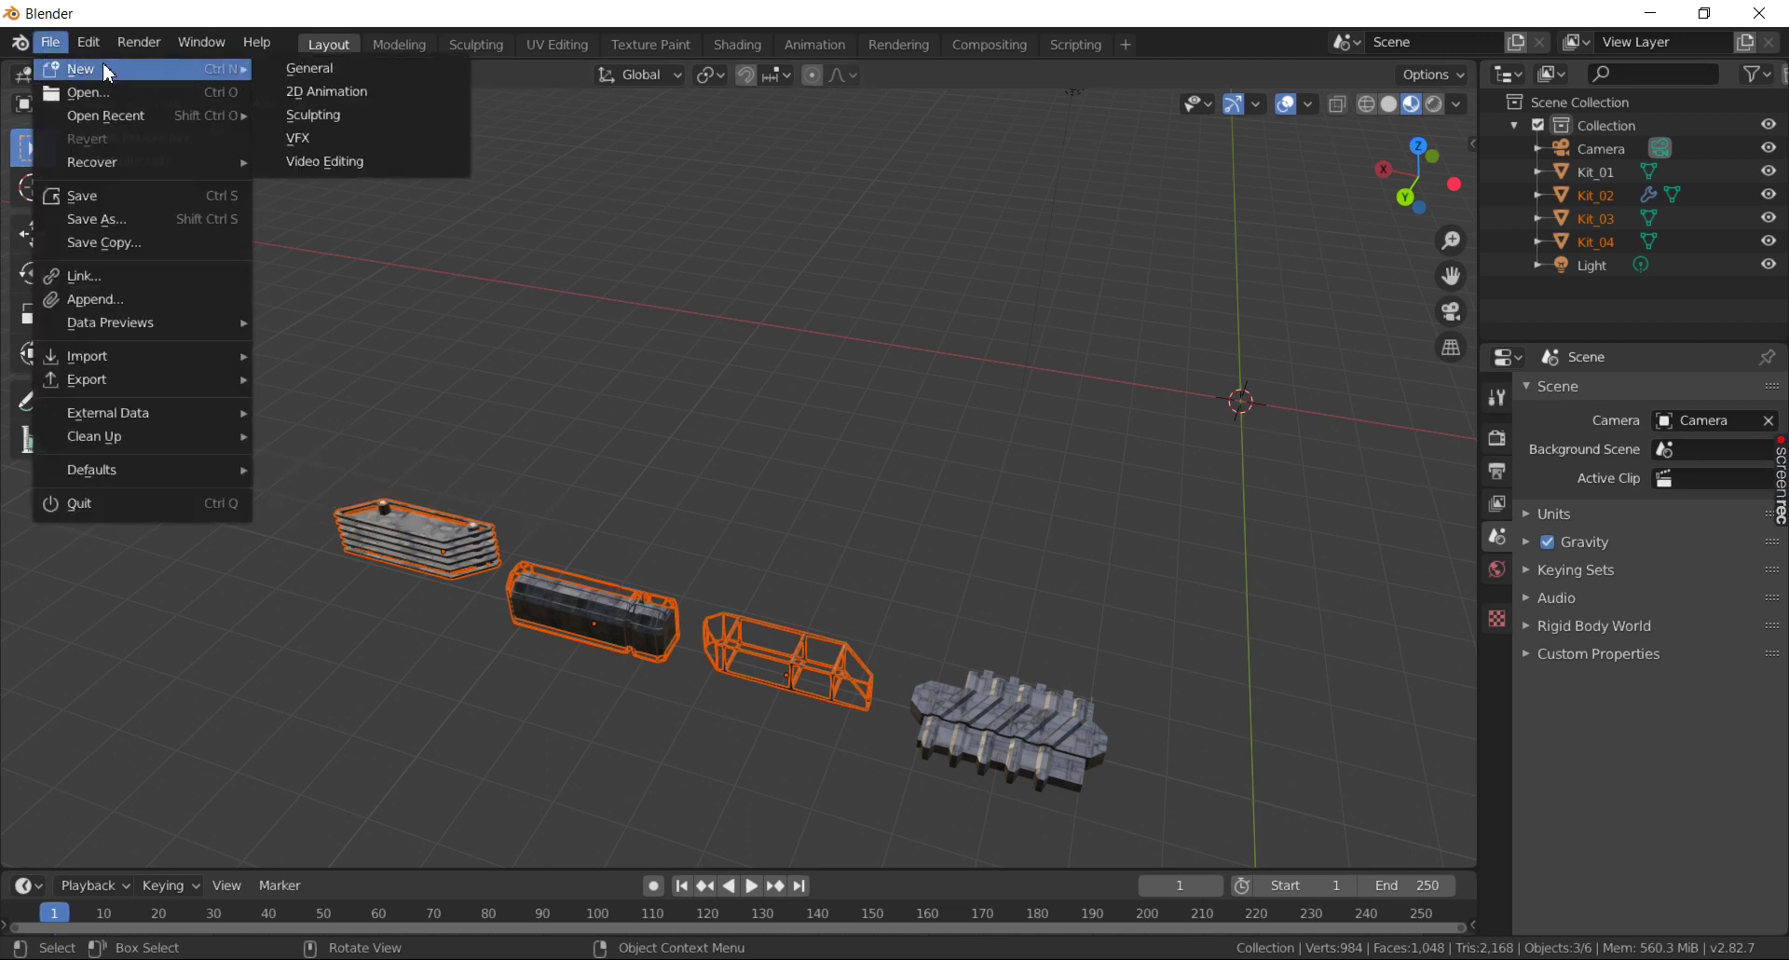
{"action": "left_click", "coordinate": [321, 75]}
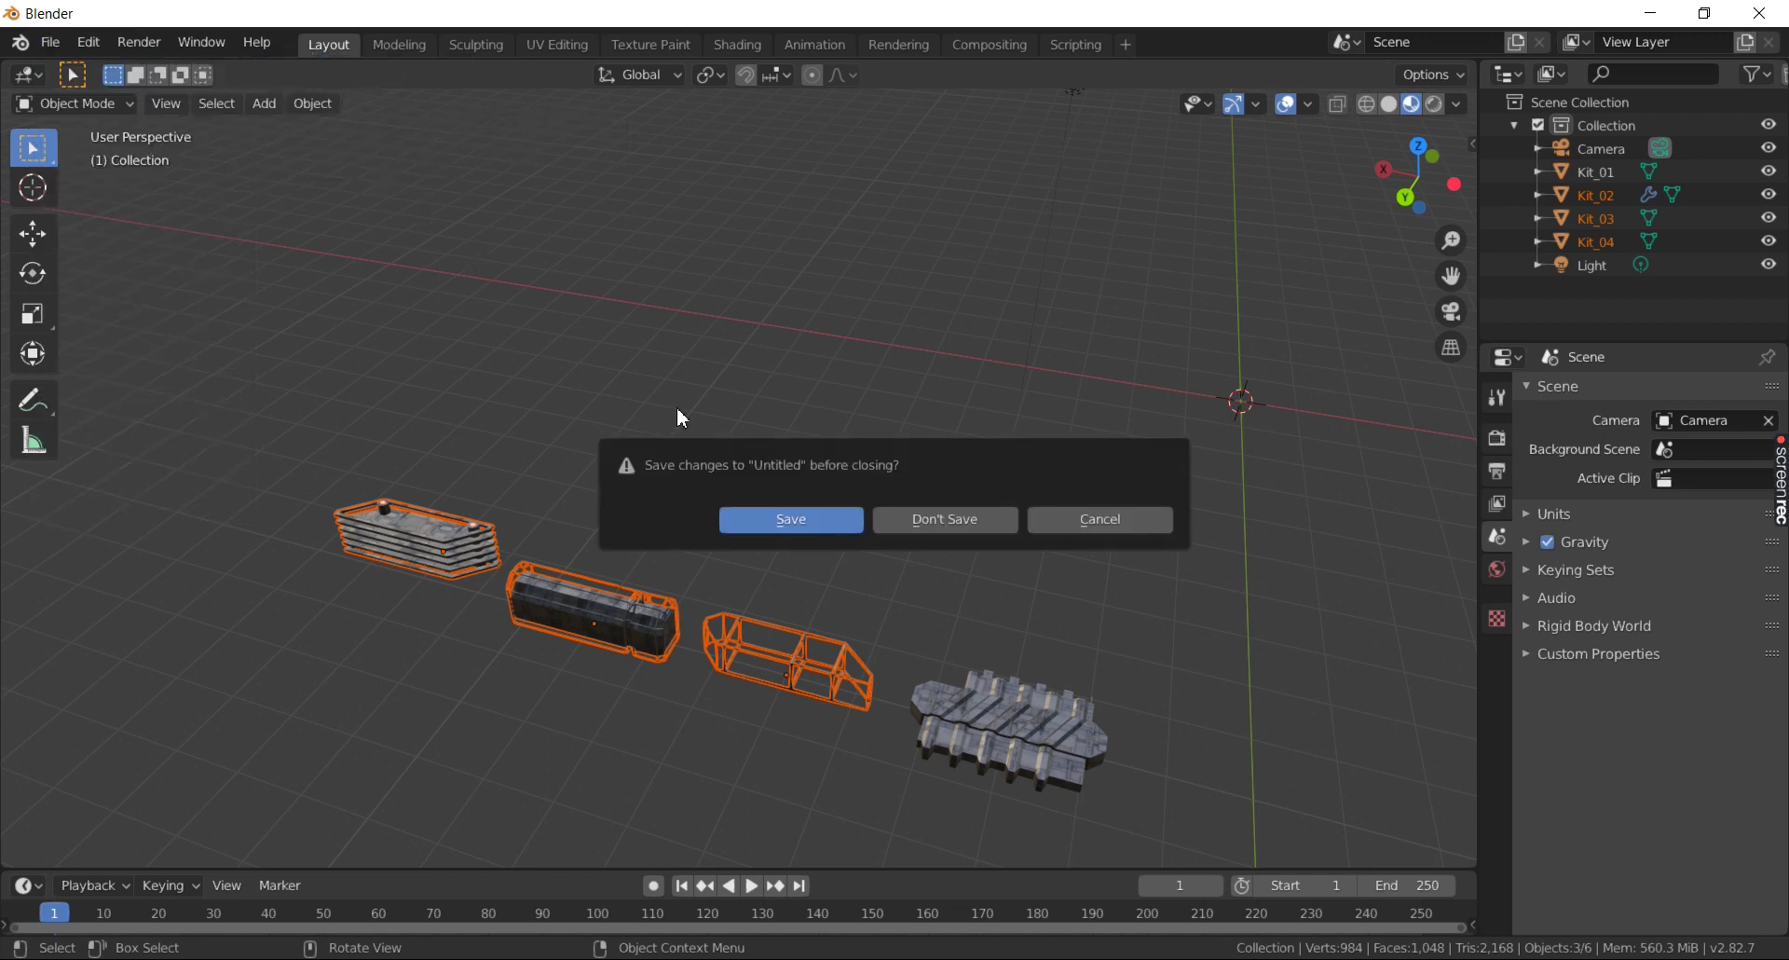
{"action": "left_click", "coordinate": [944, 520]}
{"action": "mouse_move", "coordinate": [874, 519]}
{"action": "middle_mouse_down"}
{"action": "mouse_move", "coordinate": [758, 550]}
{"action": "mouse_move", "coordinate": [802, 522]}
{"action": "middle_mouse_up"}
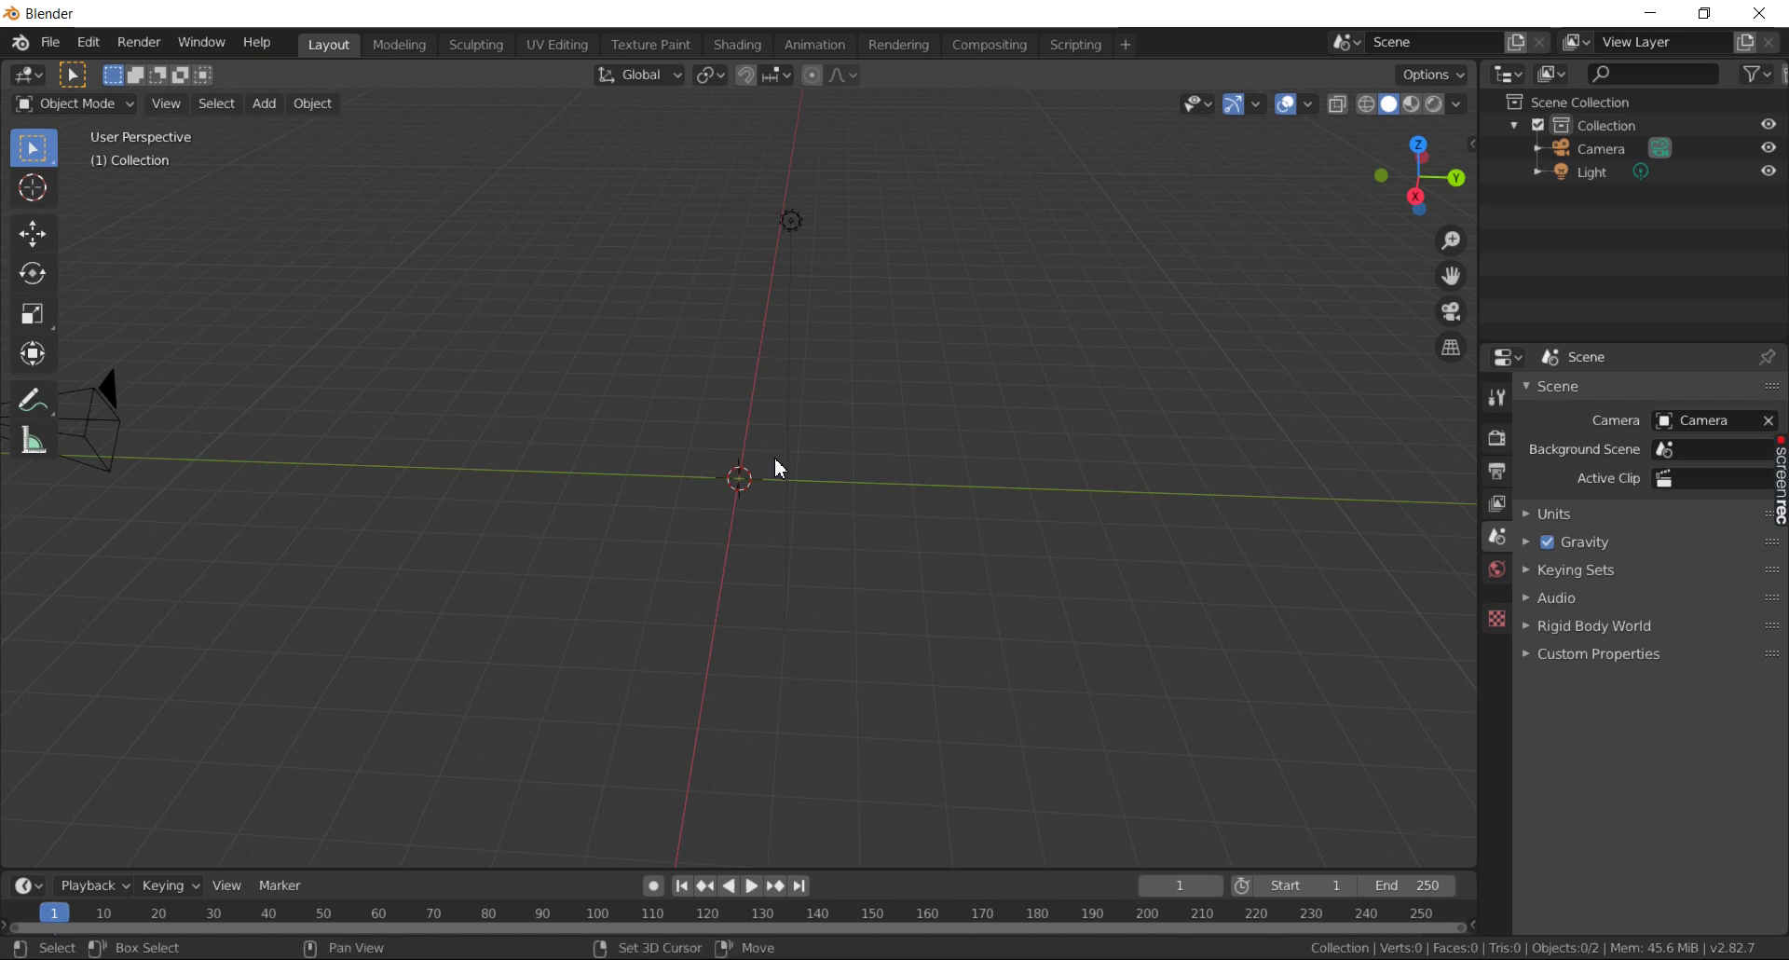
{"action": "key", "text": "shift+a"}
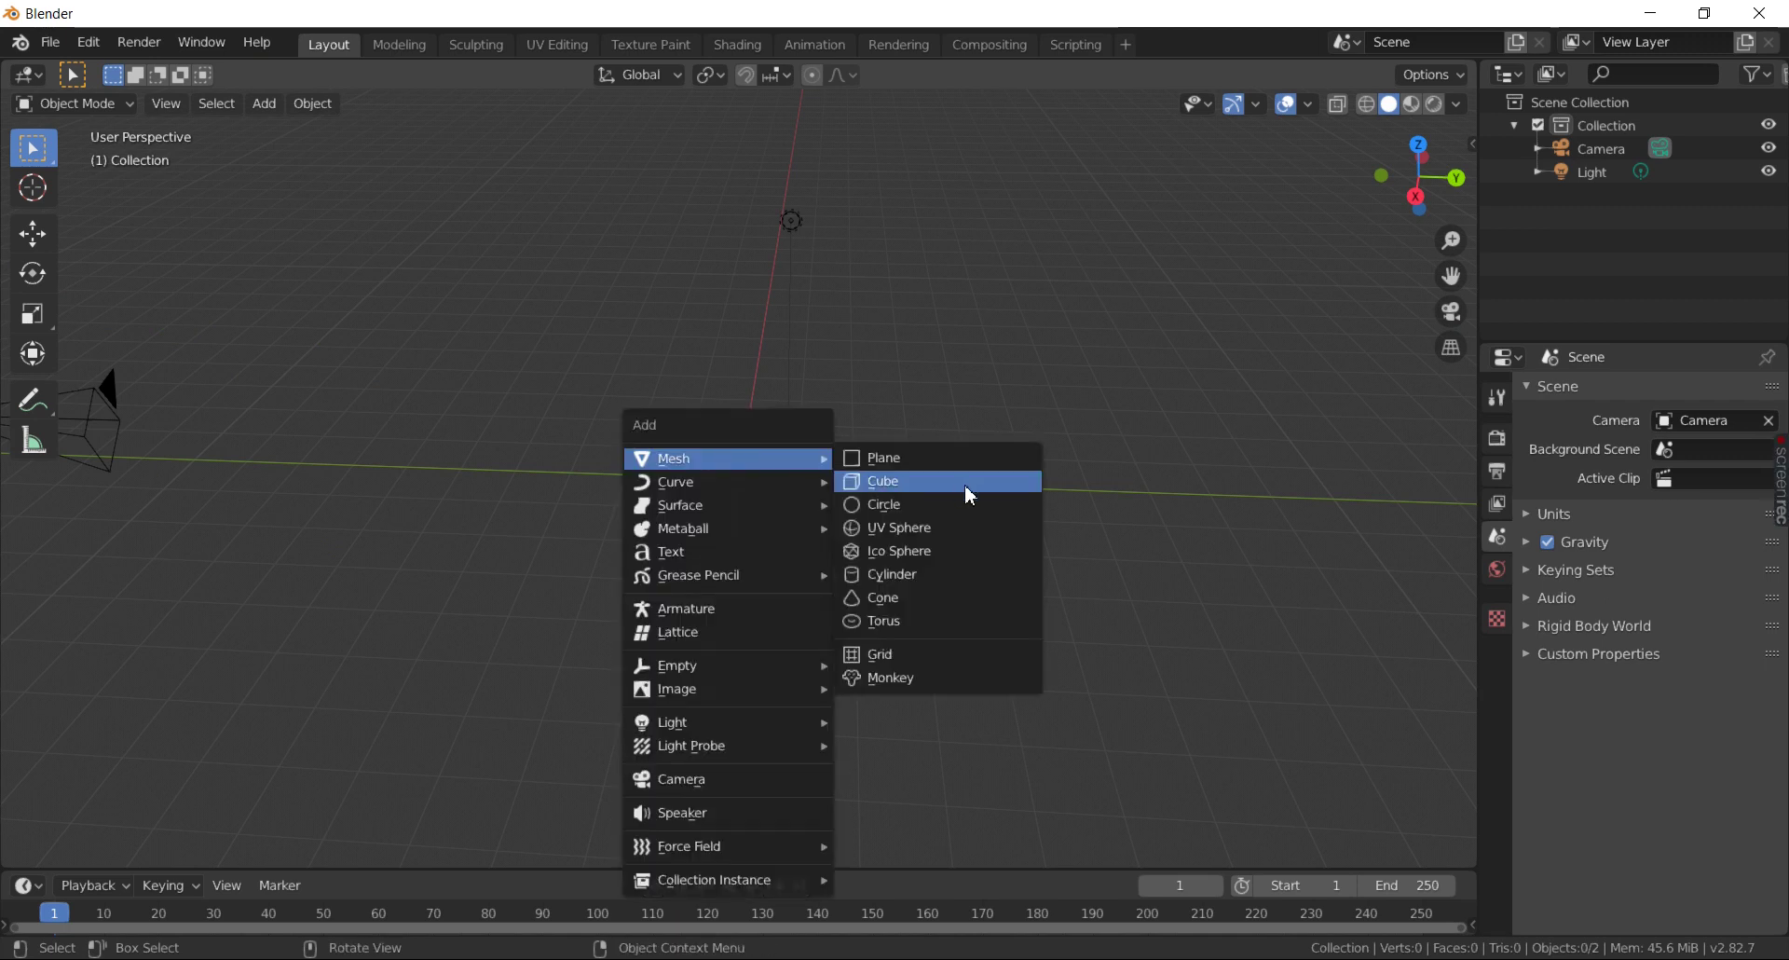
{"action": "left_click", "coordinate": [959, 484]}
- Save the cube, camera and light scene as the startup file
{"action": "left_click", "coordinate": [50, 43]}
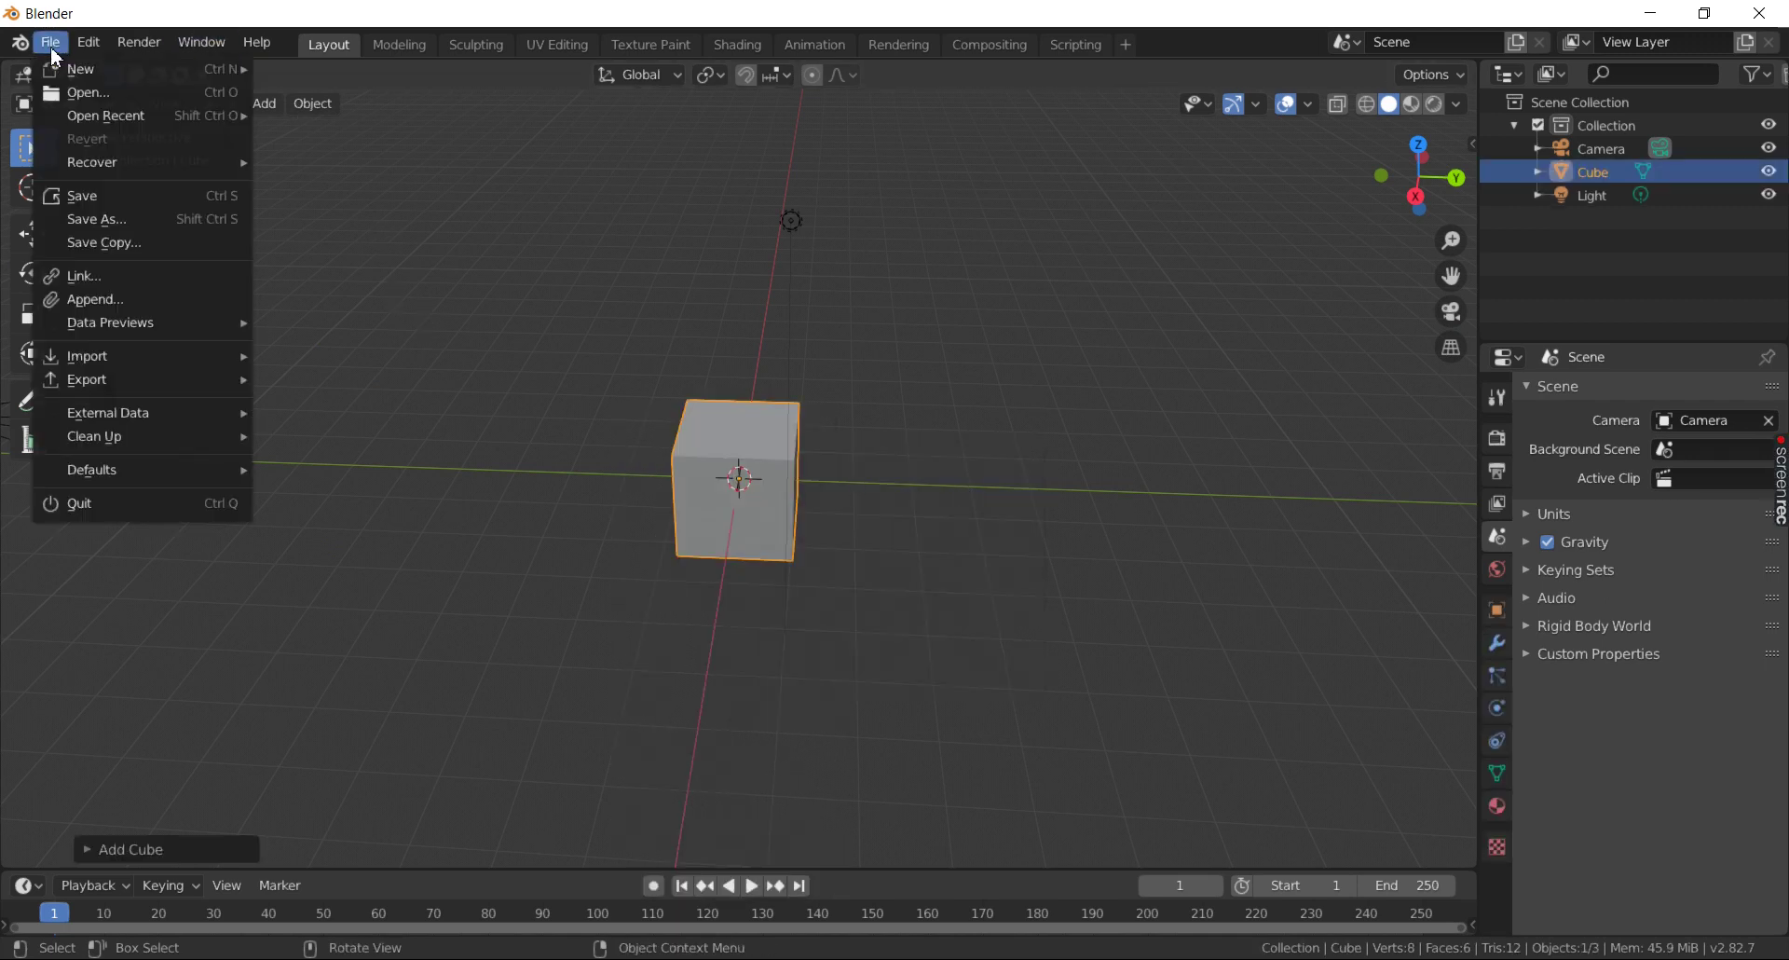
{"action": "mouse_move", "coordinate": [92, 469]}
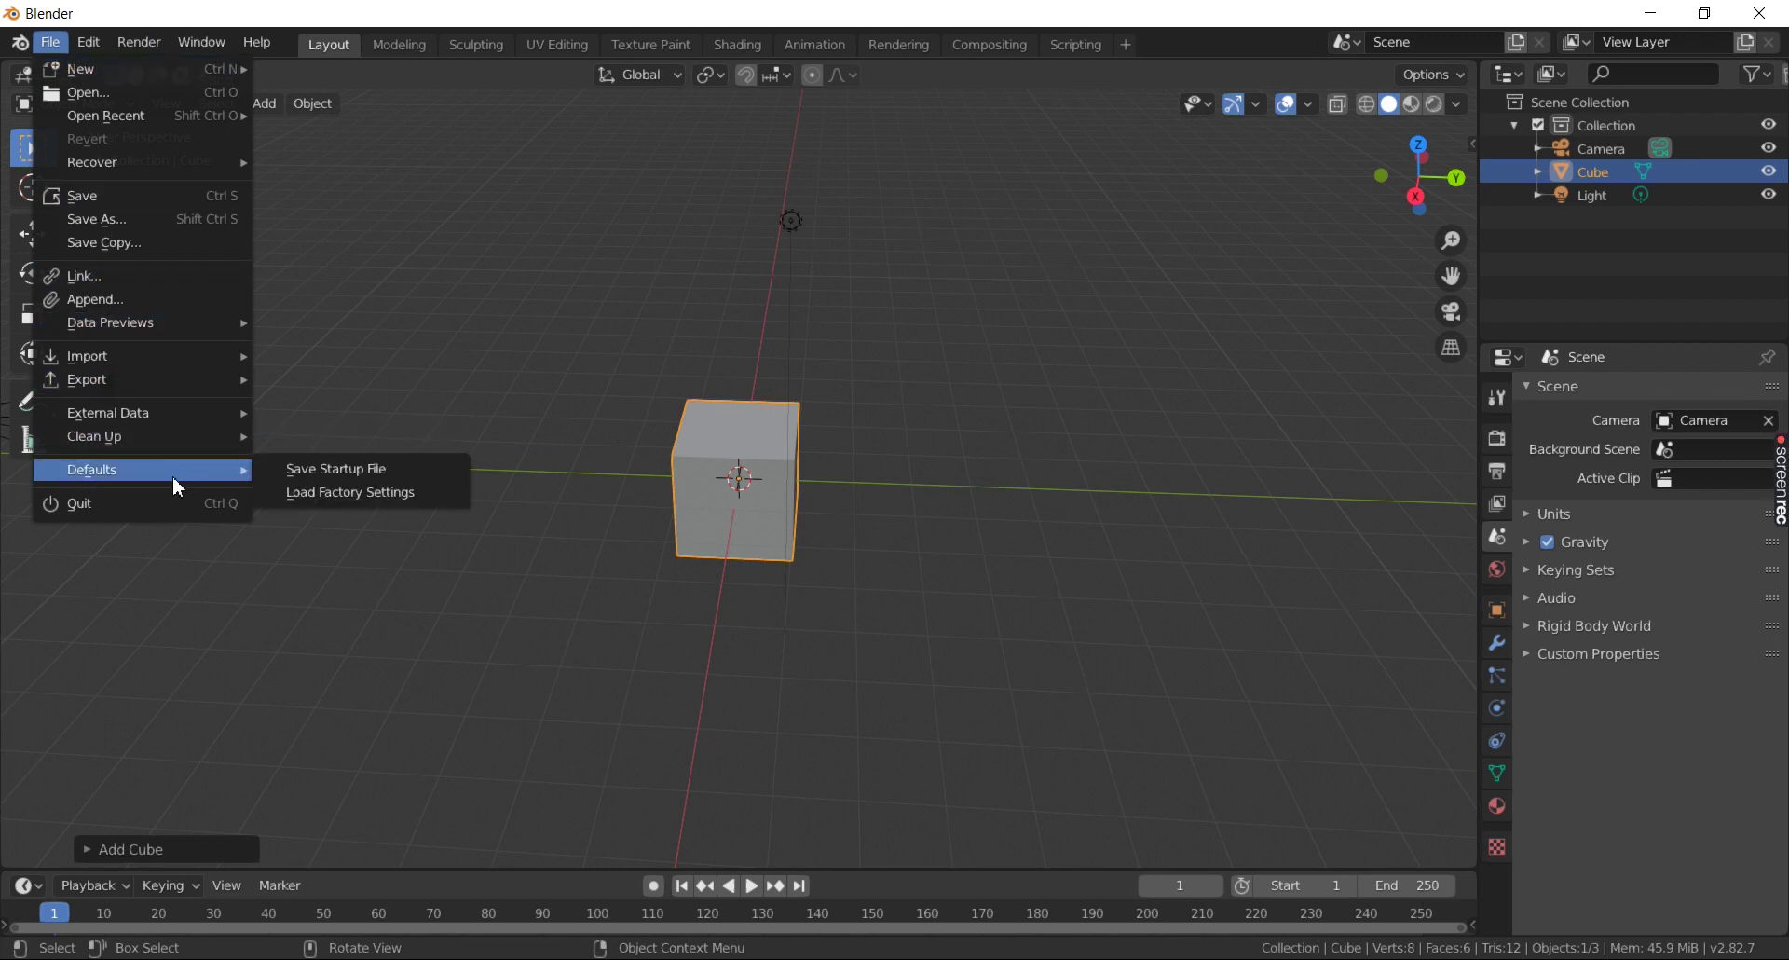
{"action": "left_click", "coordinate": [335, 471]}
{"action": "left_click", "coordinate": [335, 476]}
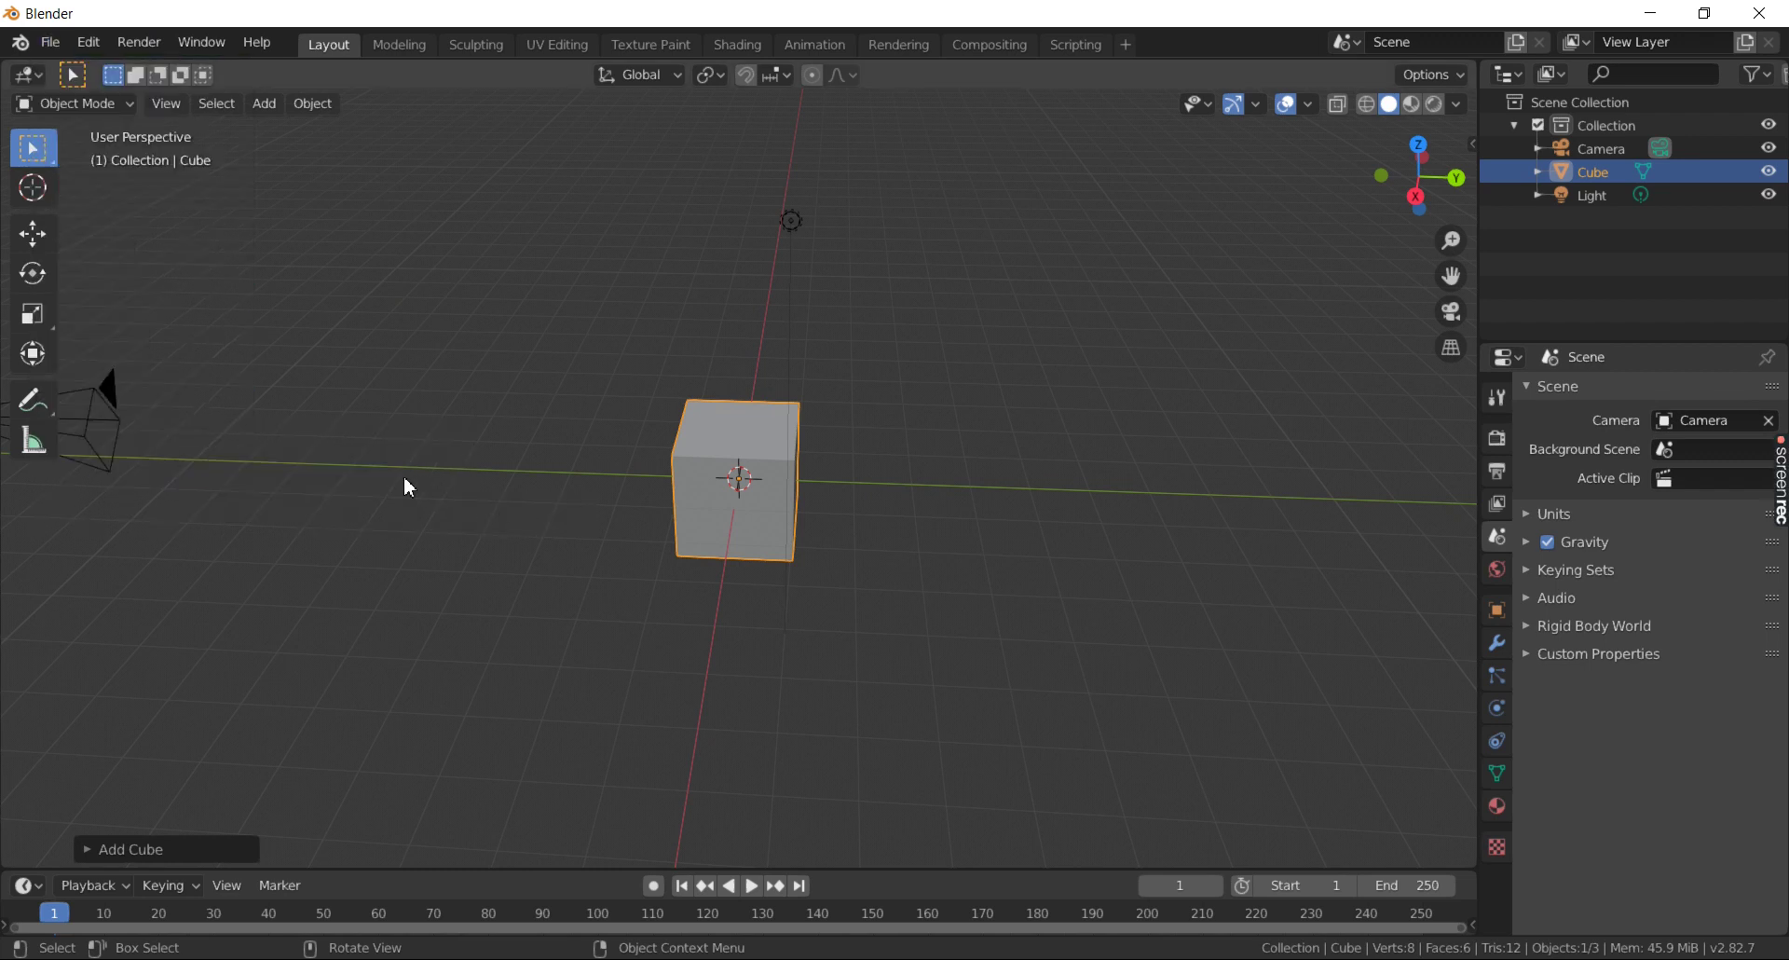
{"action": "left_click", "coordinate": [50, 43]}
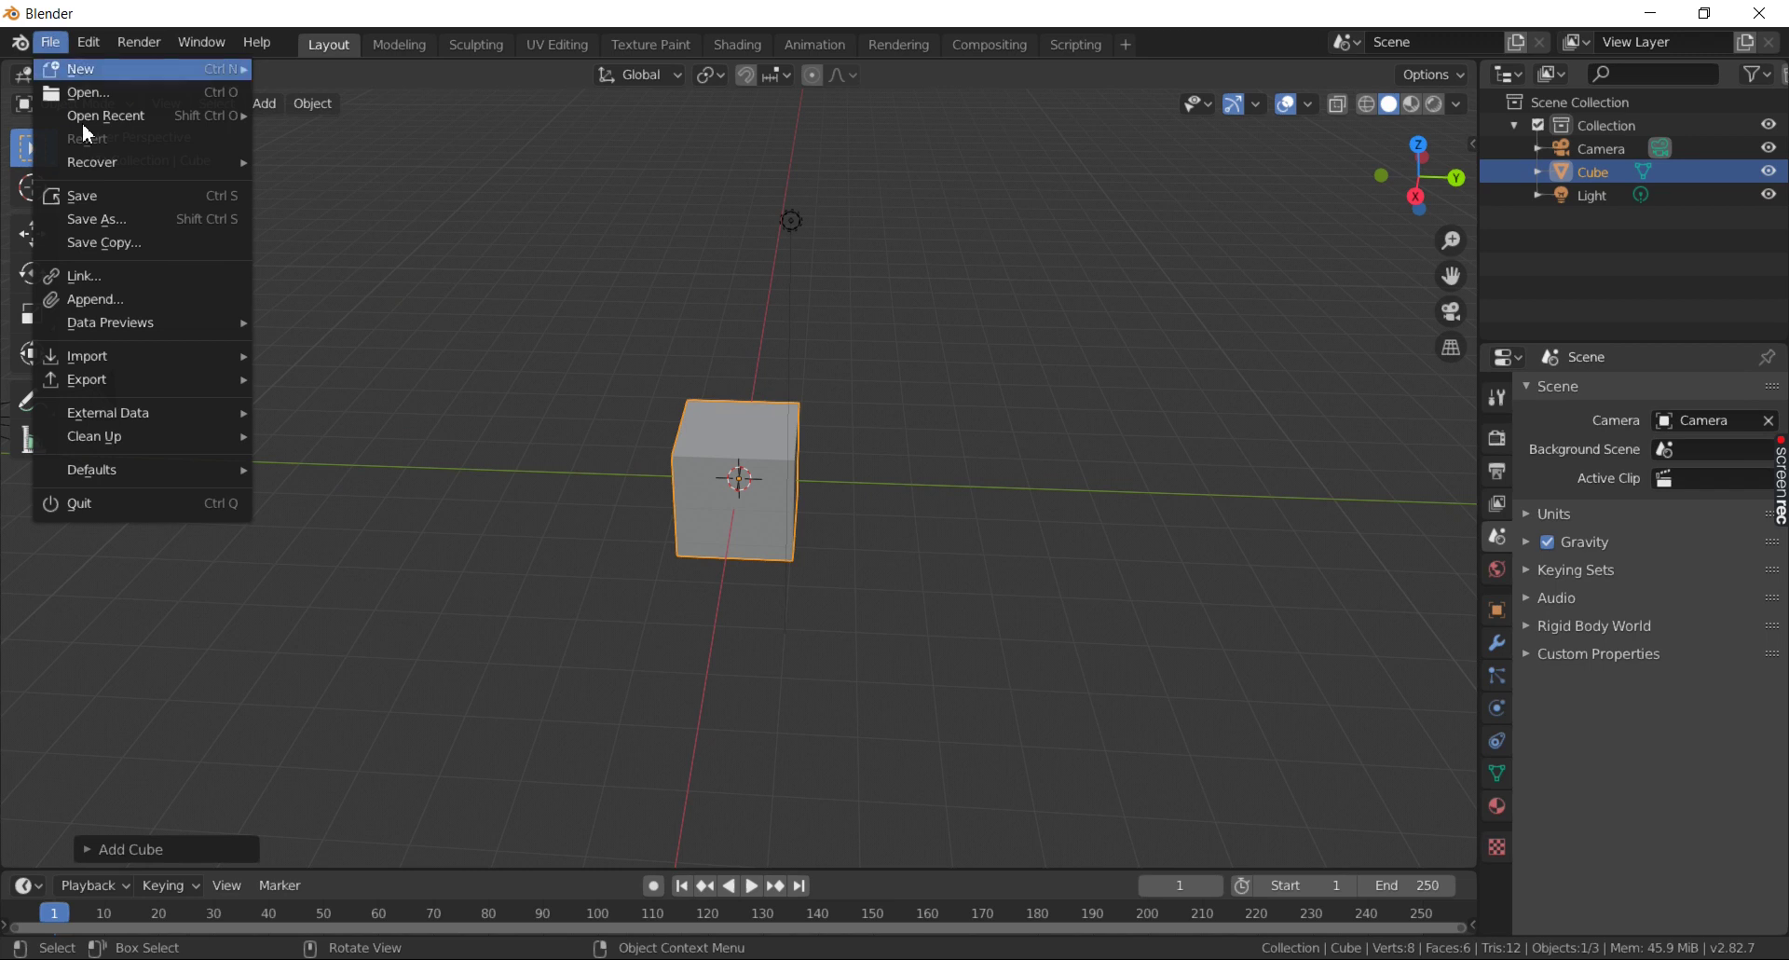
{"action": "mouse_move", "coordinate": [92, 470]}
{"action": "left_click", "coordinate": [348, 468]}
{"action": "left_click", "coordinate": [343, 456]}
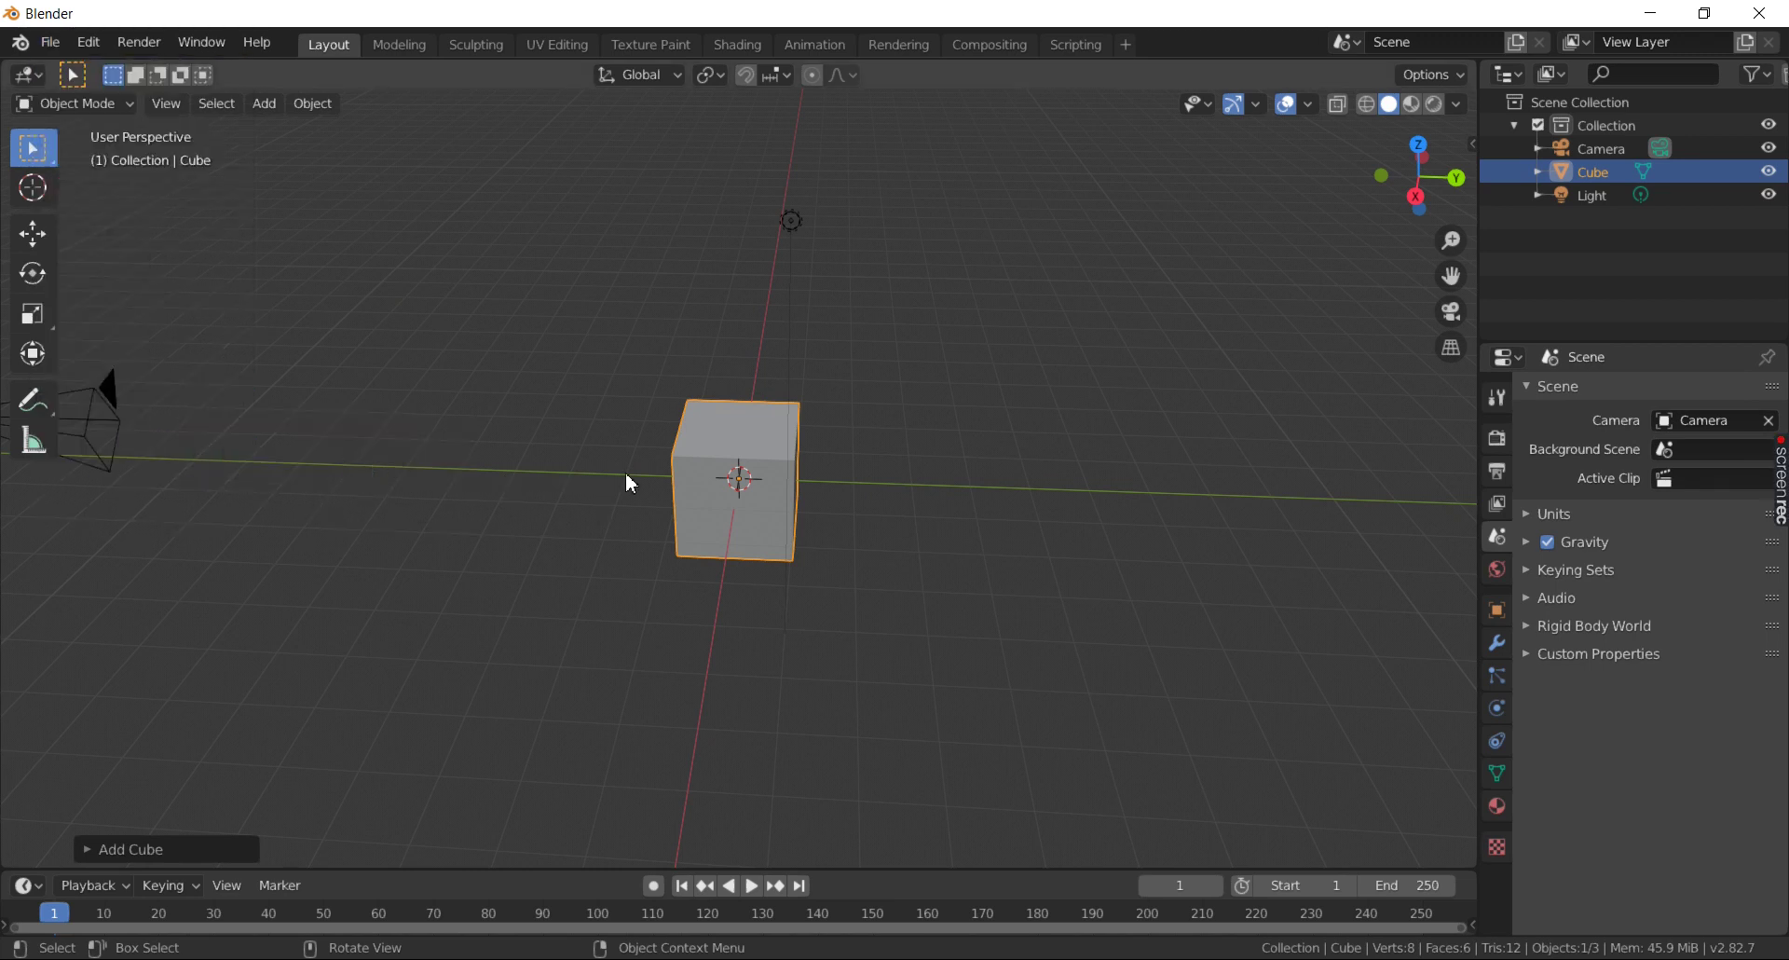
{"action": "middle_click_drag", "start_coordinate": [624, 472], "coordinate": [813, 486]}
{"action": "scroll", "coordinate": [815, 494], "scroll_direction": "down", "scroll_amount": 2}
- Box-select the cube and light and delete them
{"action": "key", "text": "shift+b"}
{"action": "left_click_drag", "start_coordinate": [639, 402], "coordinate": [954, 617]}
{"action": "key", "text": "x"}
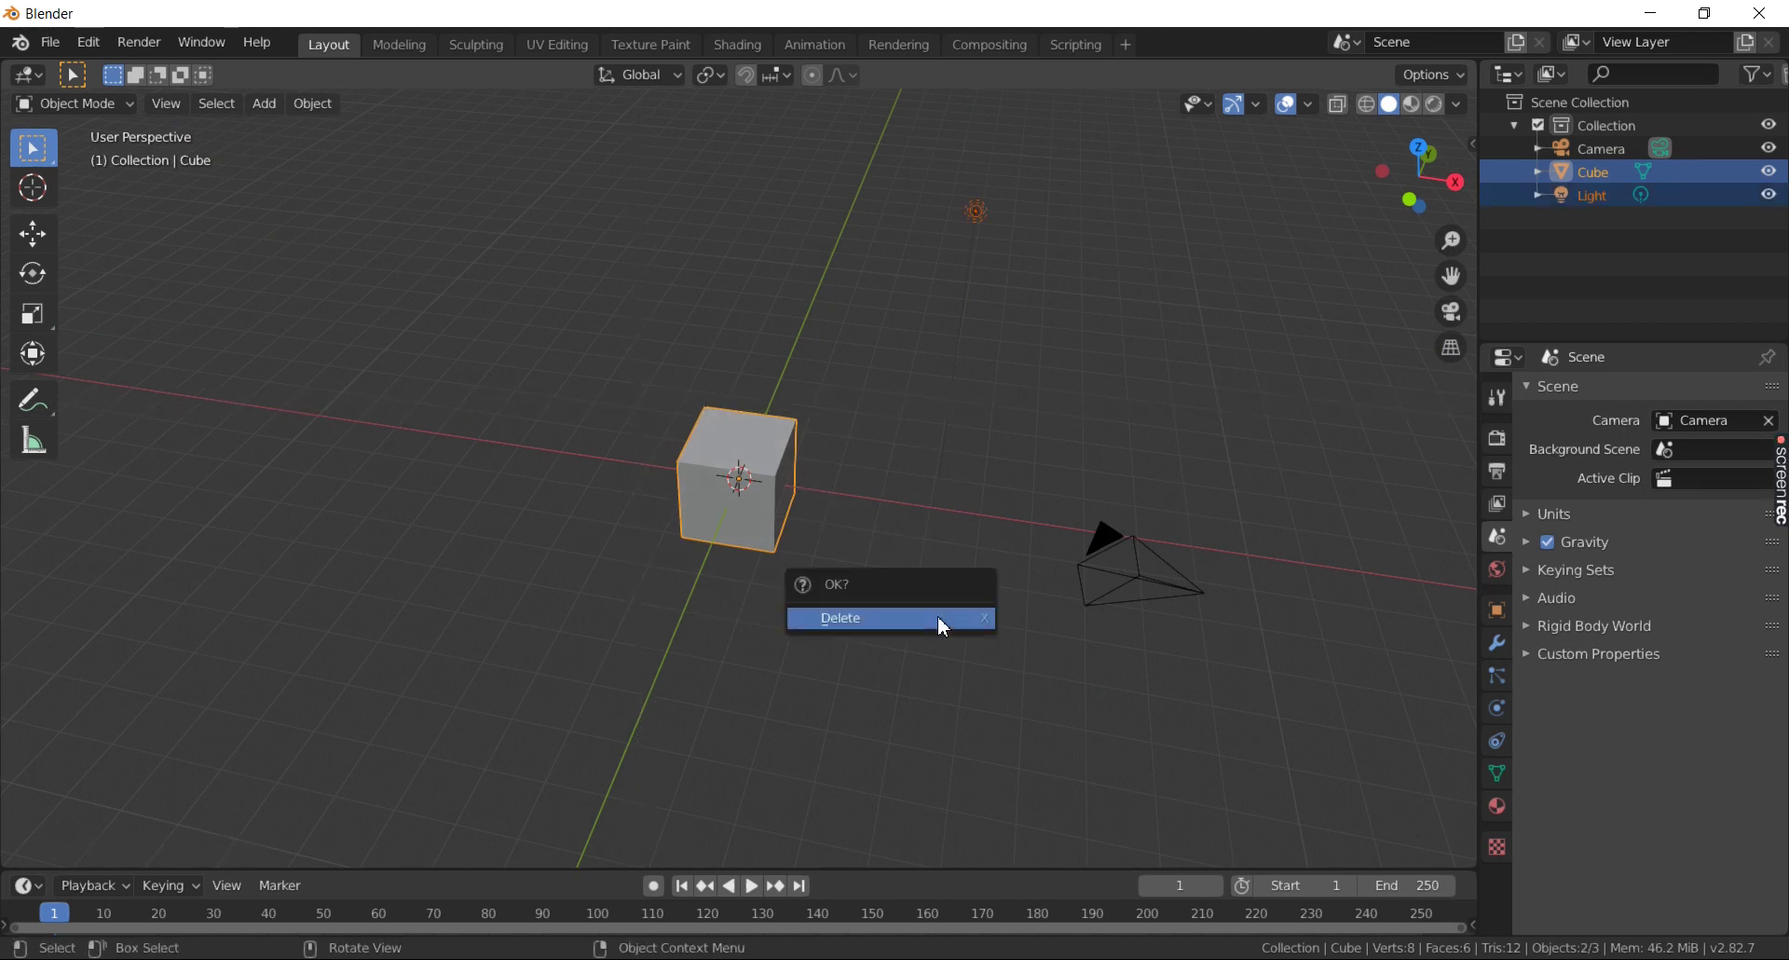
{"action": "left_click", "coordinate": [938, 617]}
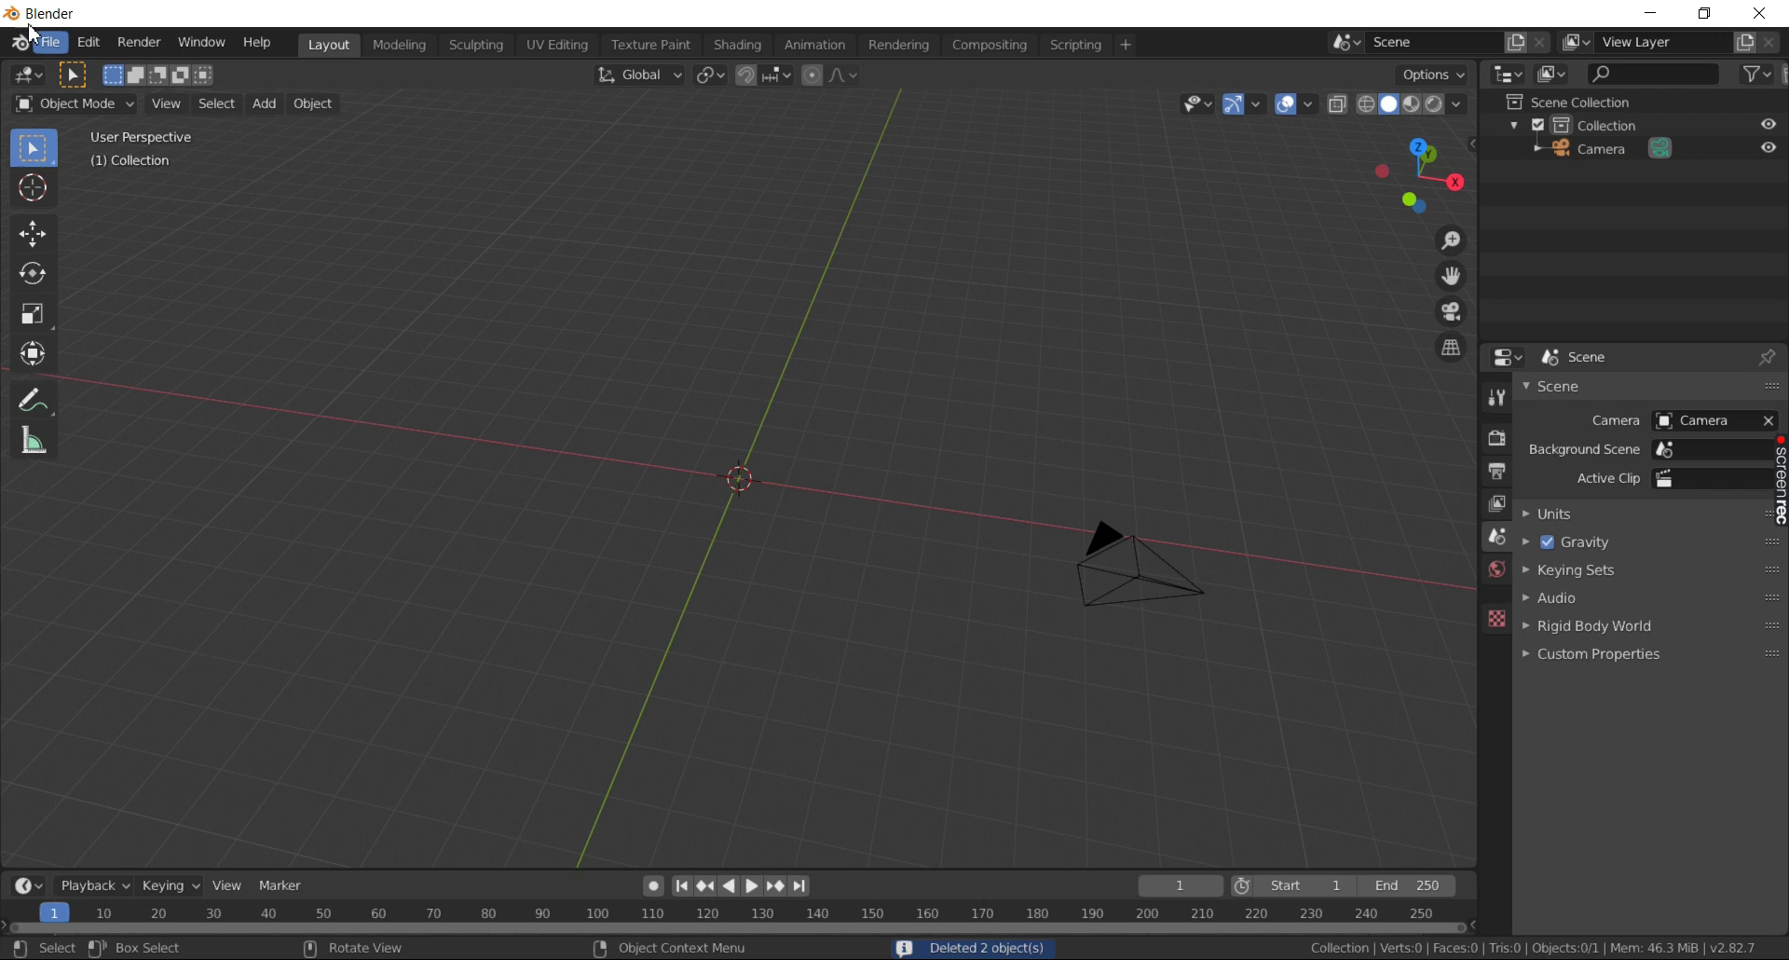
- Load a fresh General scene without saving, then delete its cube
{"action": "left_click", "coordinate": [53, 46]}
{"action": "mouse_move", "coordinate": [83, 69]}
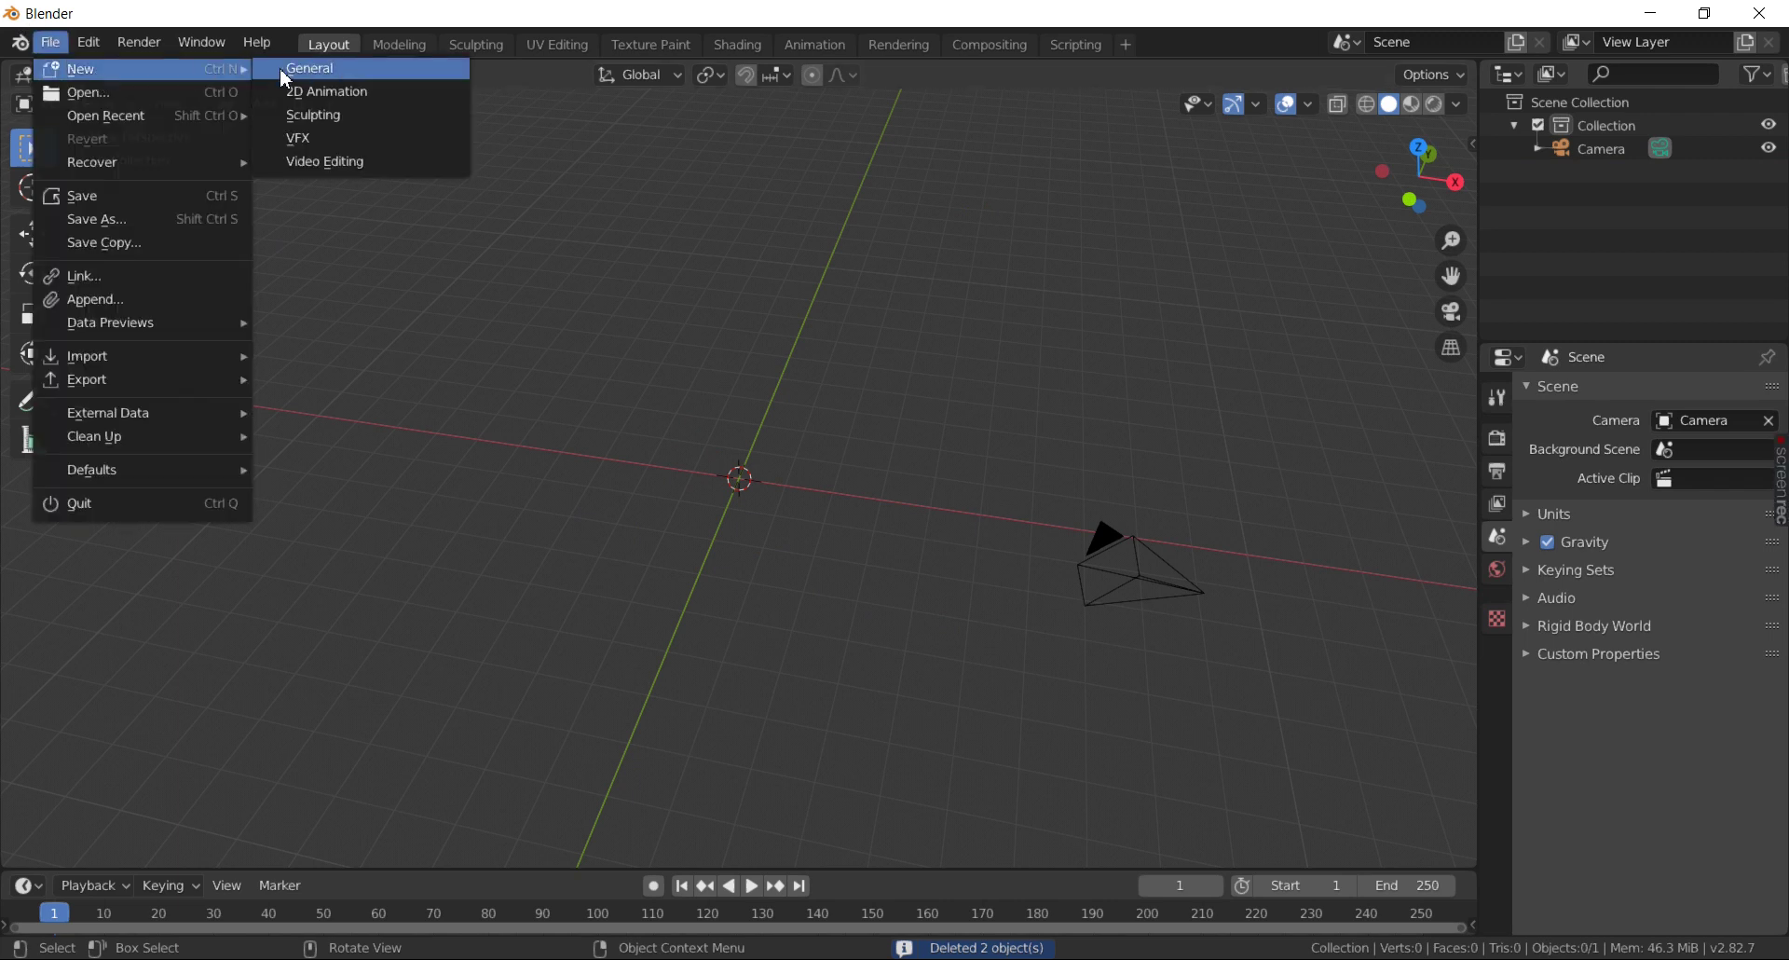
{"action": "left_click", "coordinate": [284, 69]}
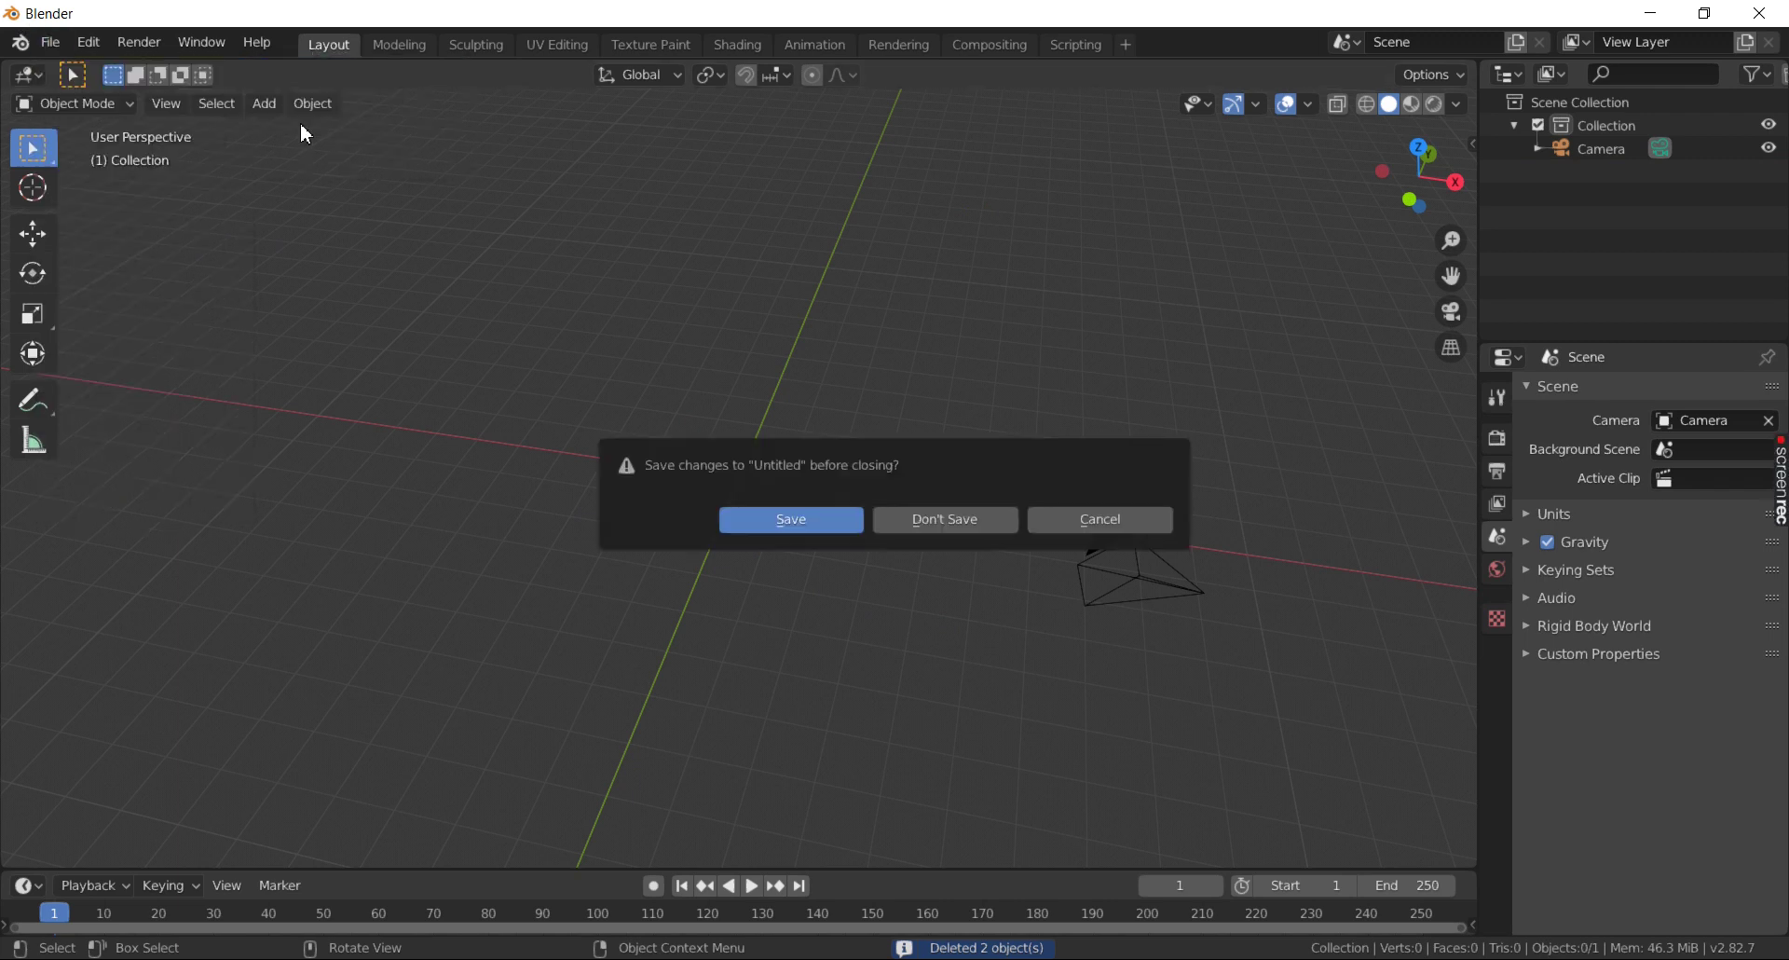
{"action": "left_click", "coordinate": [947, 514]}
{"action": "middle_click_drag", "start_coordinate": [845, 520], "coordinate": [753, 503]}
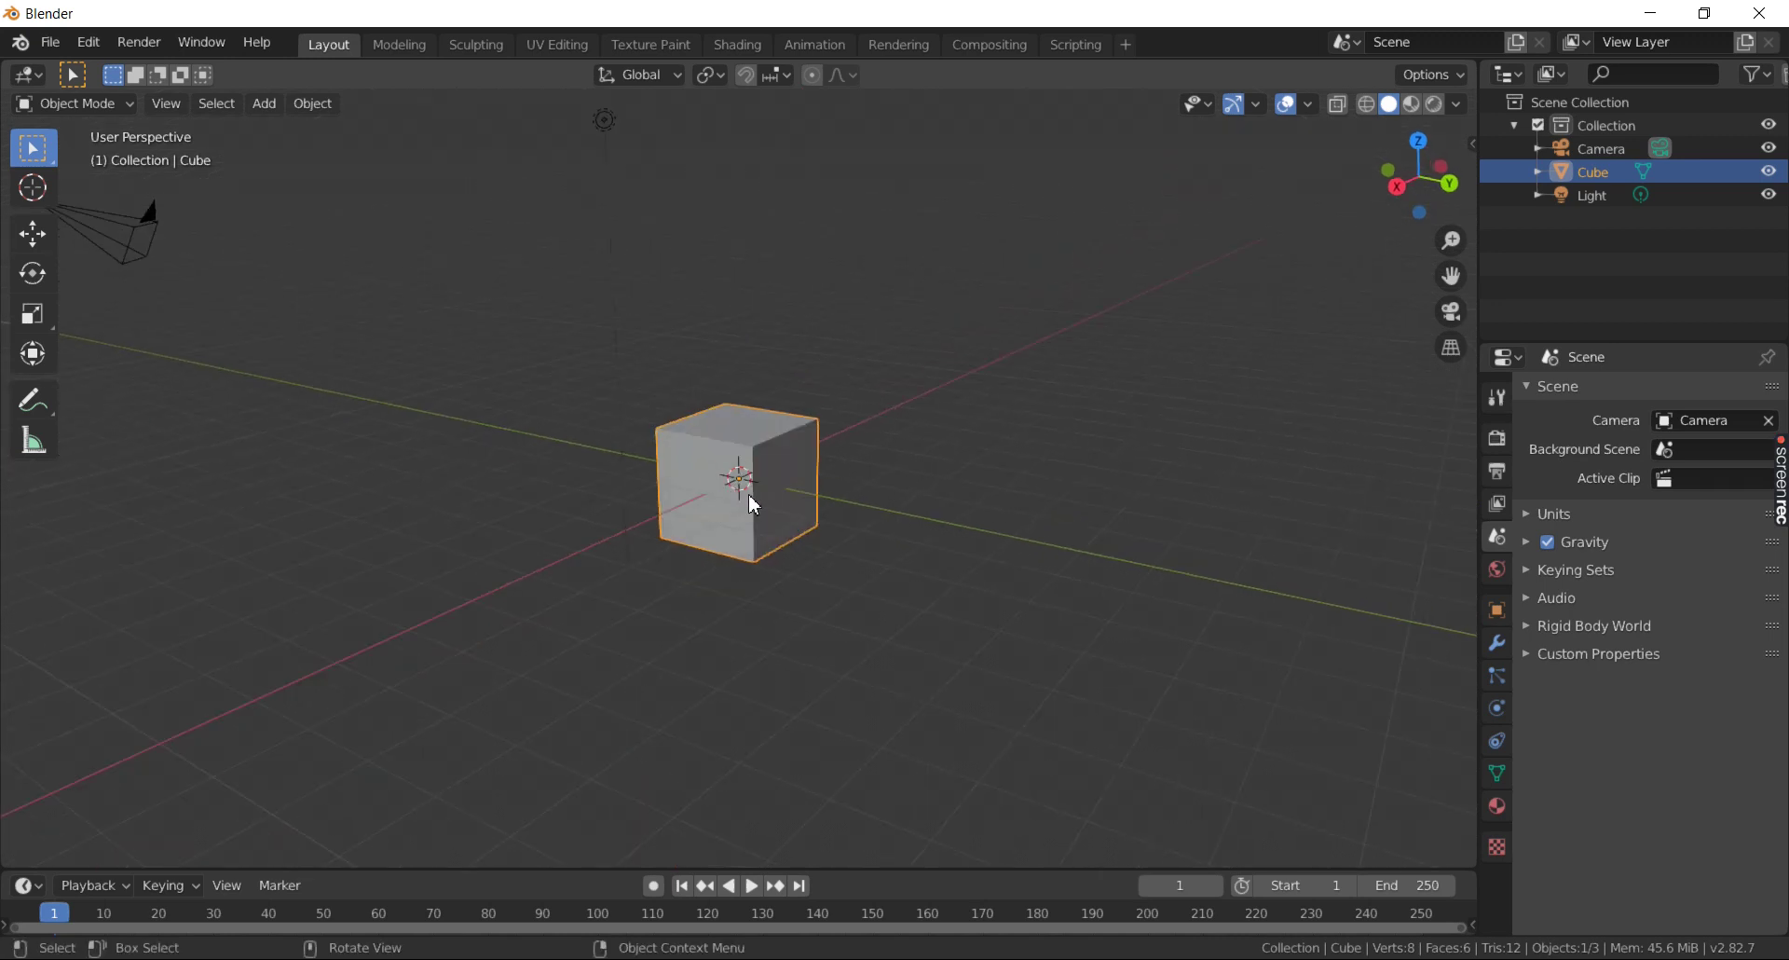
{"action": "mouse_move", "coordinate": [937, 503]}
{"action": "middle_mouse_down"}
{"action": "mouse_move", "coordinate": [910, 546]}
{"action": "mouse_move", "coordinate": [901, 501]}
{"action": "mouse_move", "coordinate": [884, 572]}
{"action": "mouse_move", "coordinate": [896, 516]}
{"action": "middle_mouse_up"}
{"action": "key", "text": "x"}
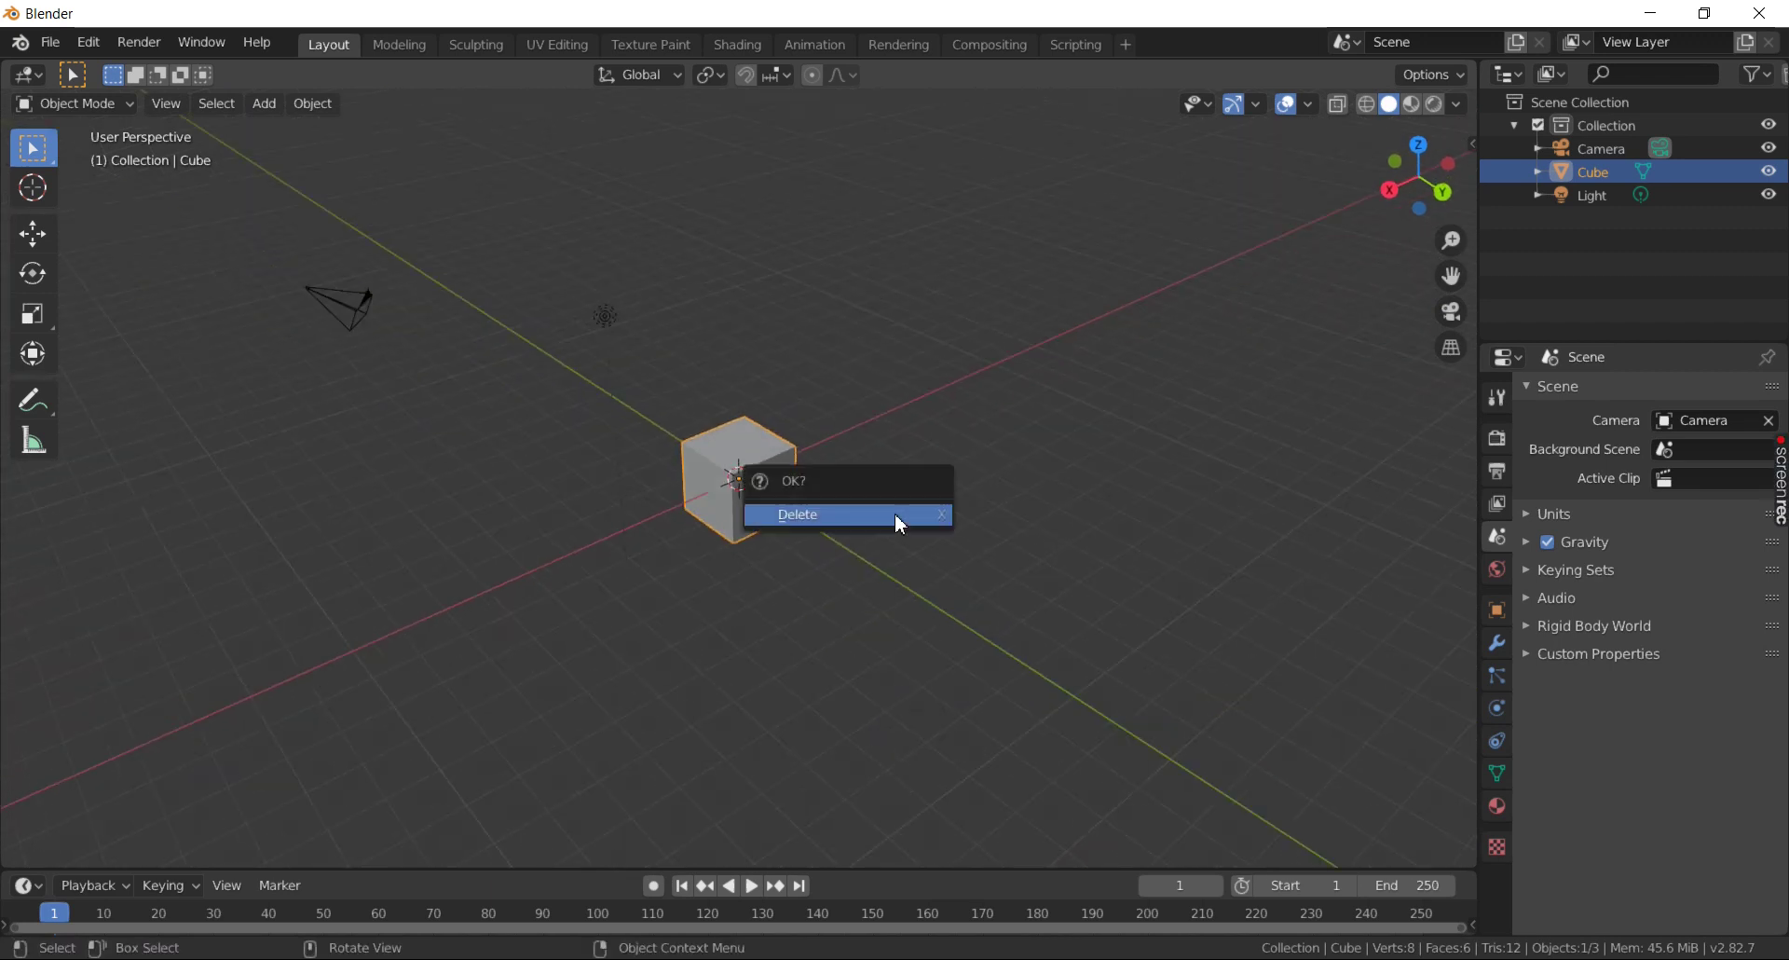
{"action": "left_click", "coordinate": [899, 519]}
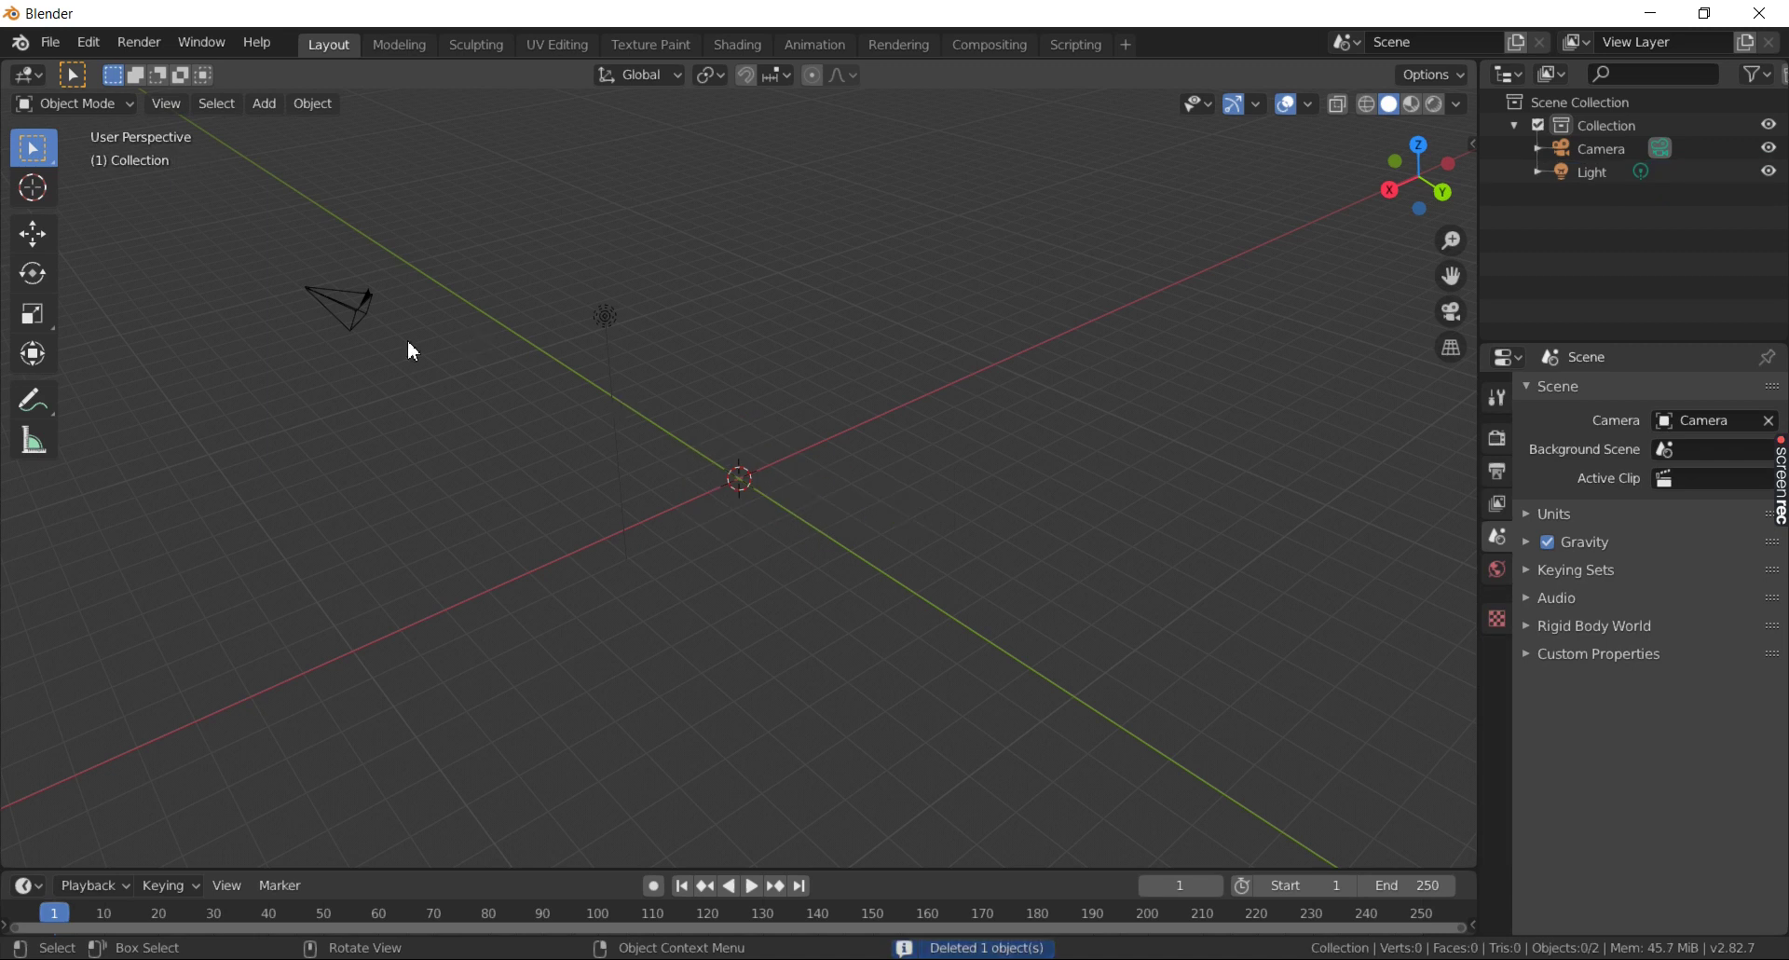
{"action": "left_click", "coordinate": [50, 43]}
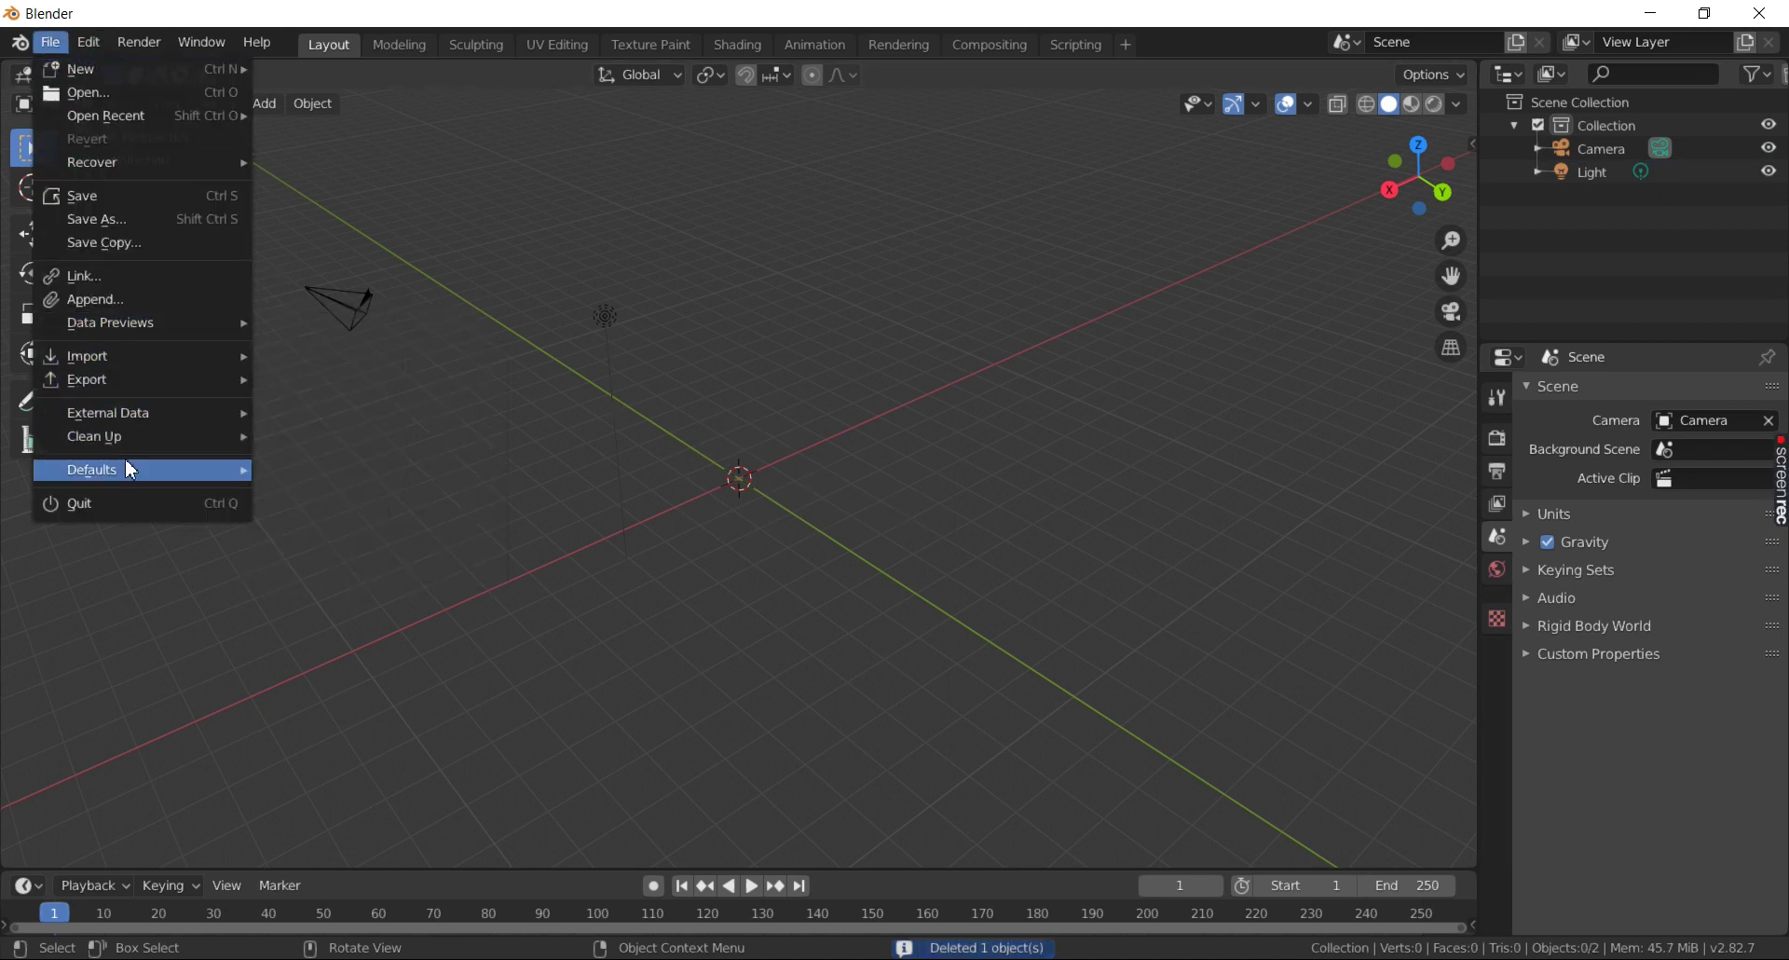
- Save the camera-and-light scene as the startup file
{"action": "left_click", "coordinate": [53, 42]}
{"action": "left_click", "coordinate": [50, 43]}
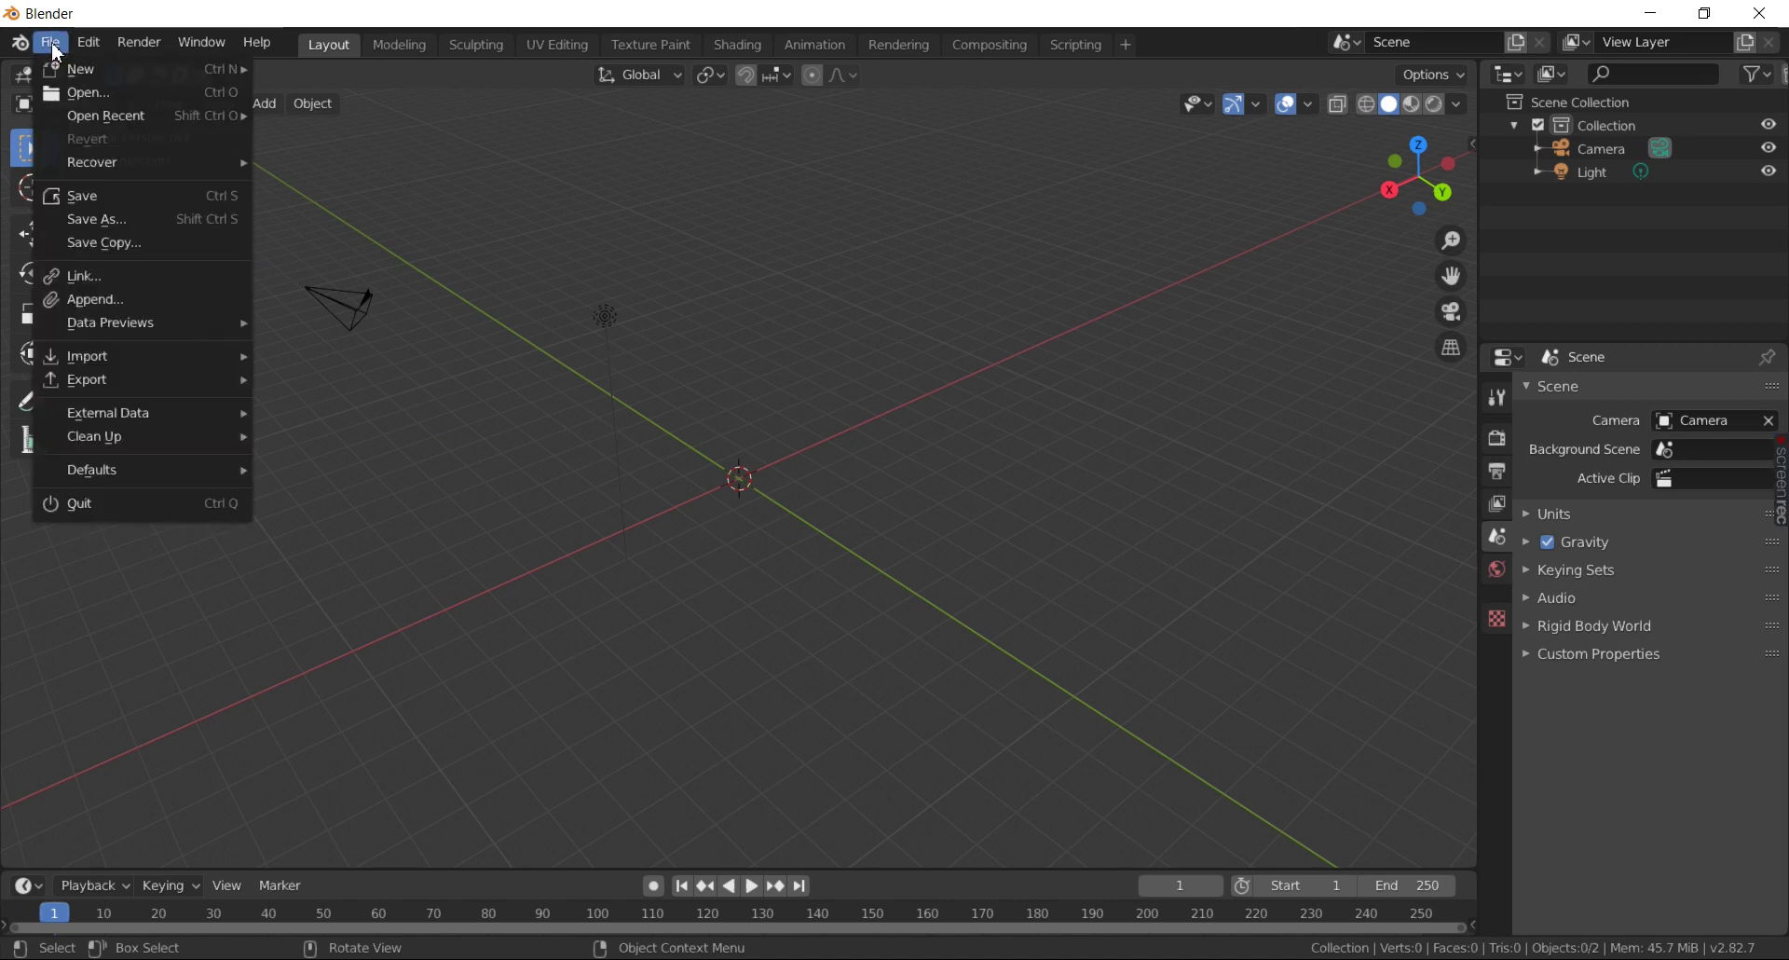
{"action": "mouse_move", "coordinate": [92, 470]}
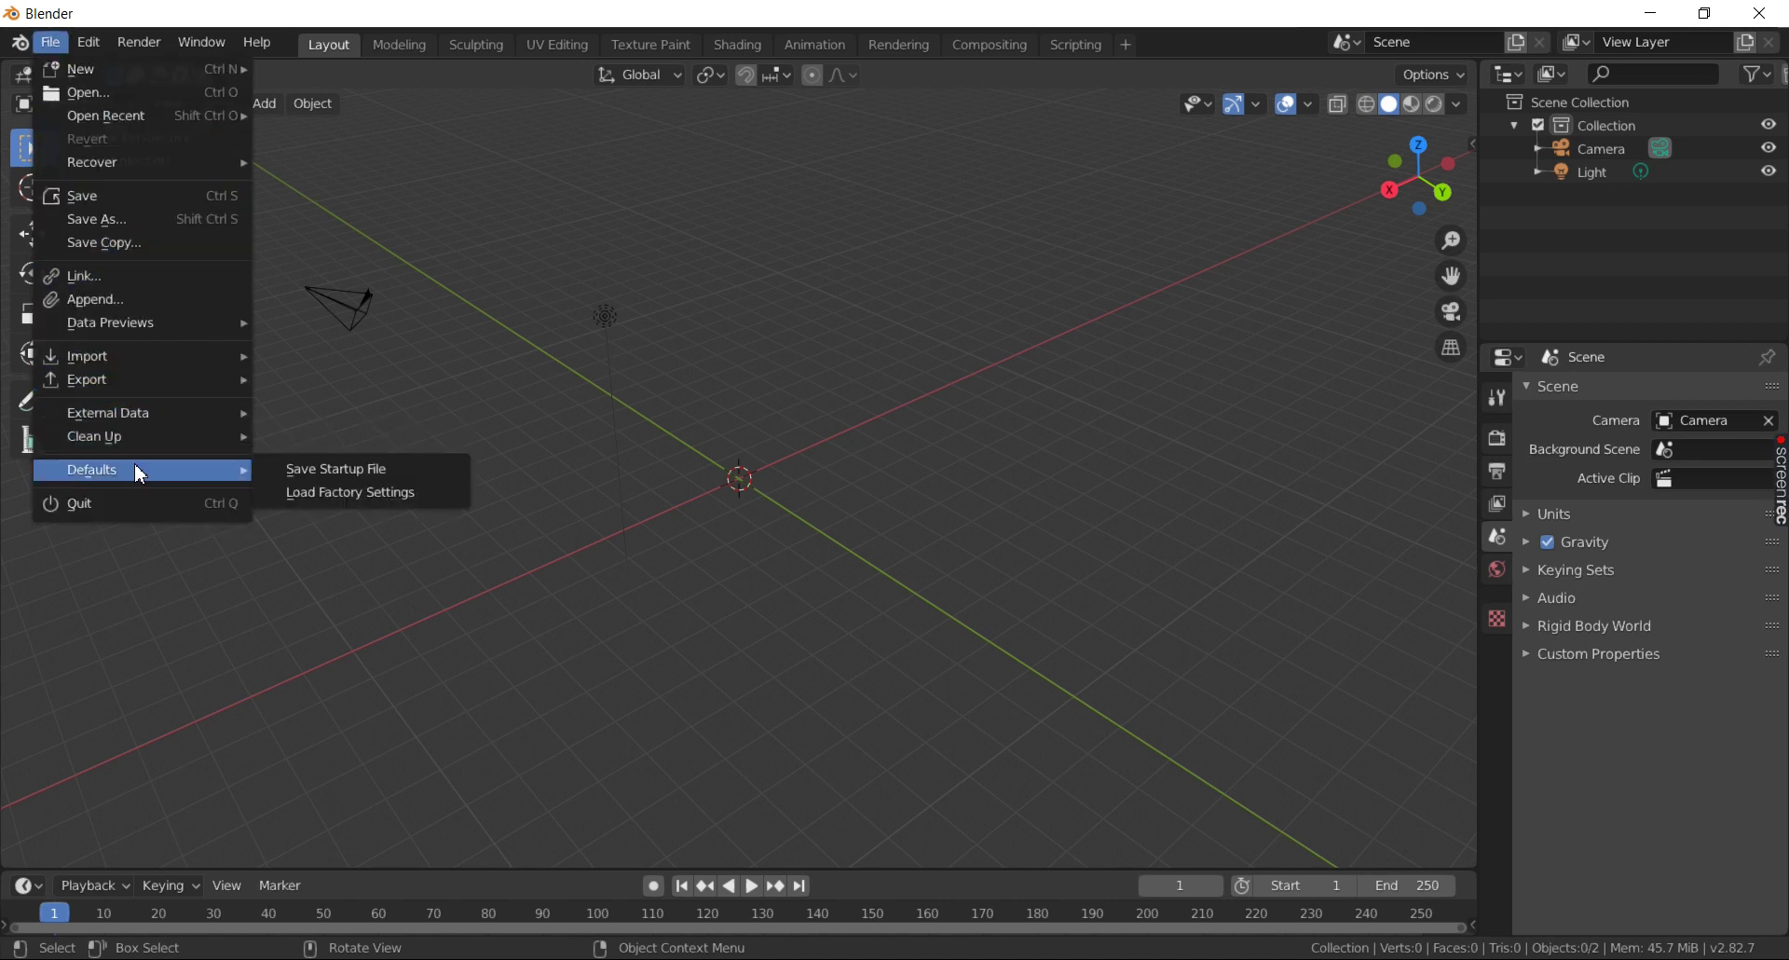
{"action": "left_click", "coordinate": [310, 468]}
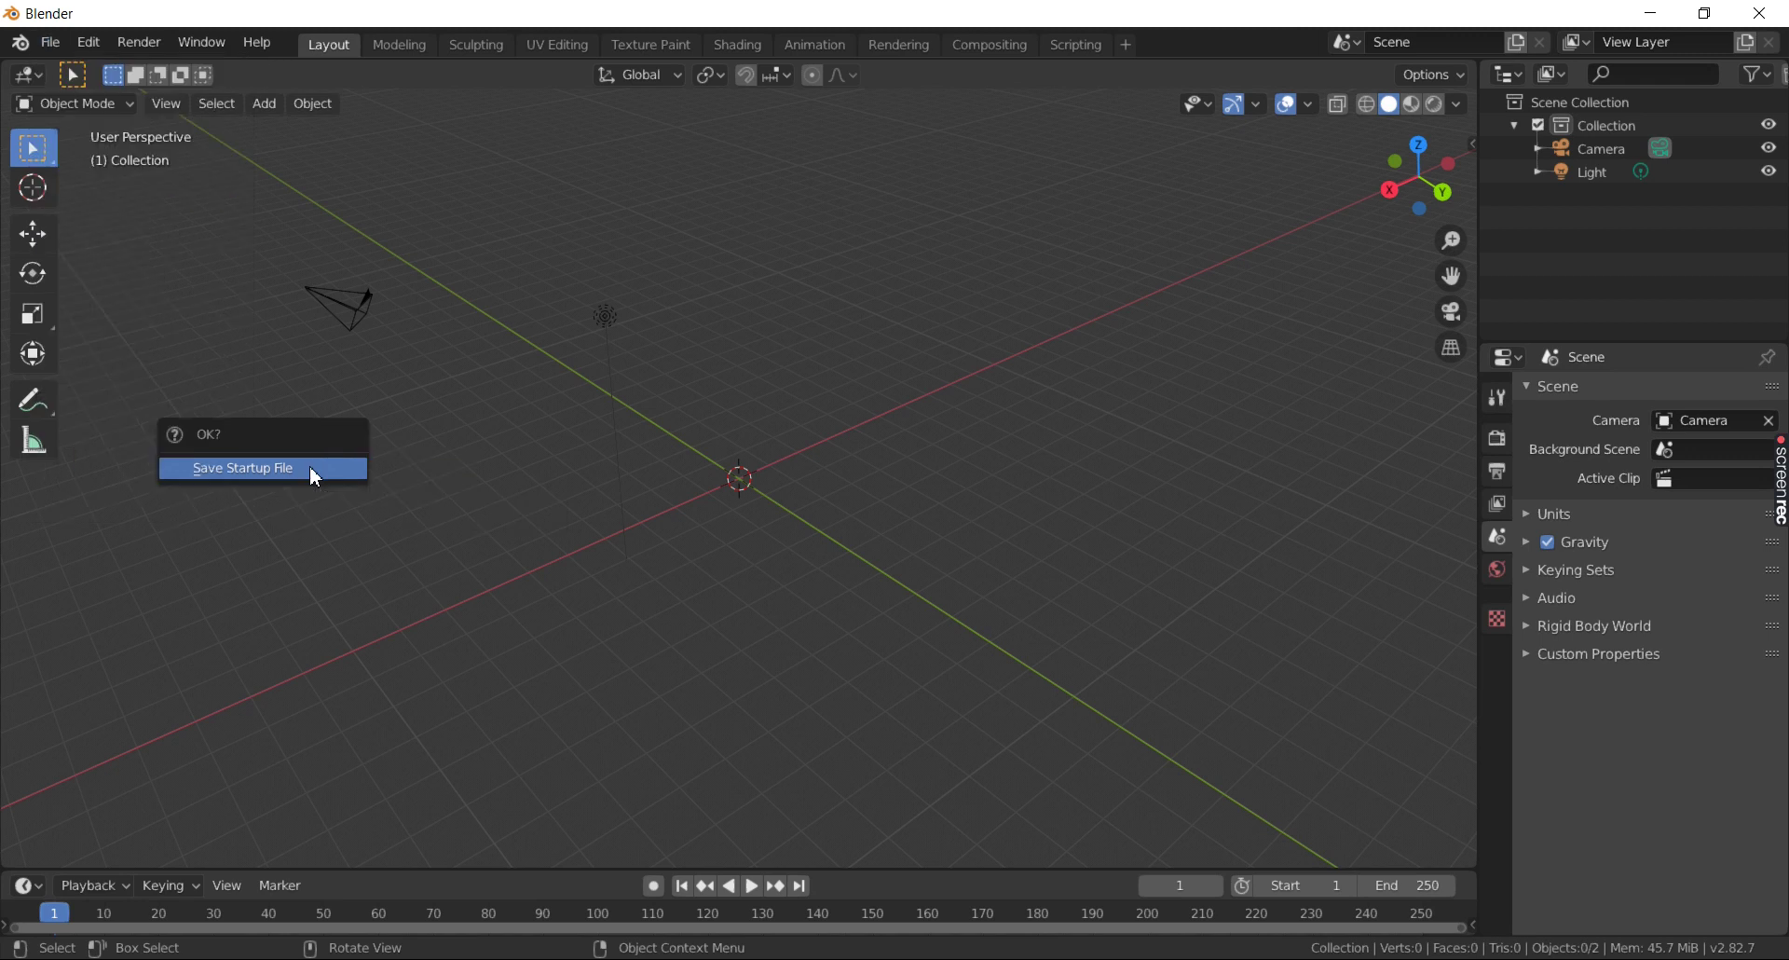
{"action": "left_click", "coordinate": [310, 469]}
{"action": "middle_click_drag", "start_coordinate": [388, 466], "coordinate": [325, 434]}
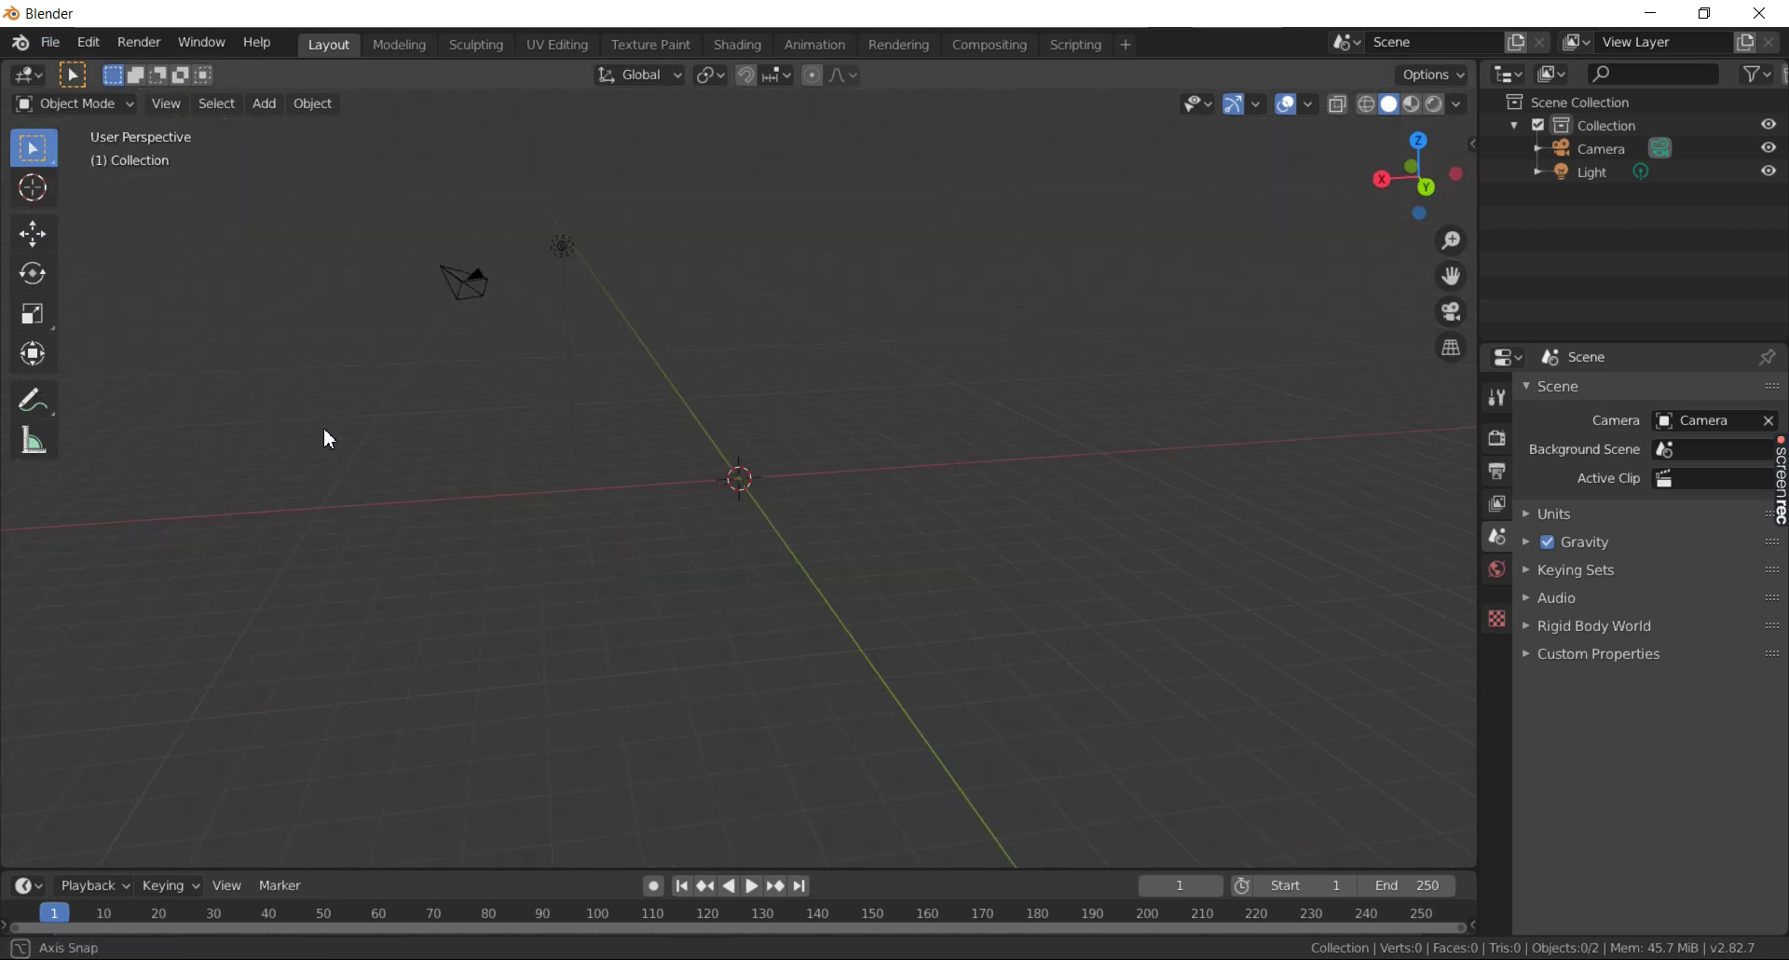
- Start a new General scene, discarding unsaved changes
{"action": "left_click", "coordinate": [50, 41]}
{"action": "mouse_move", "coordinate": [81, 69]}
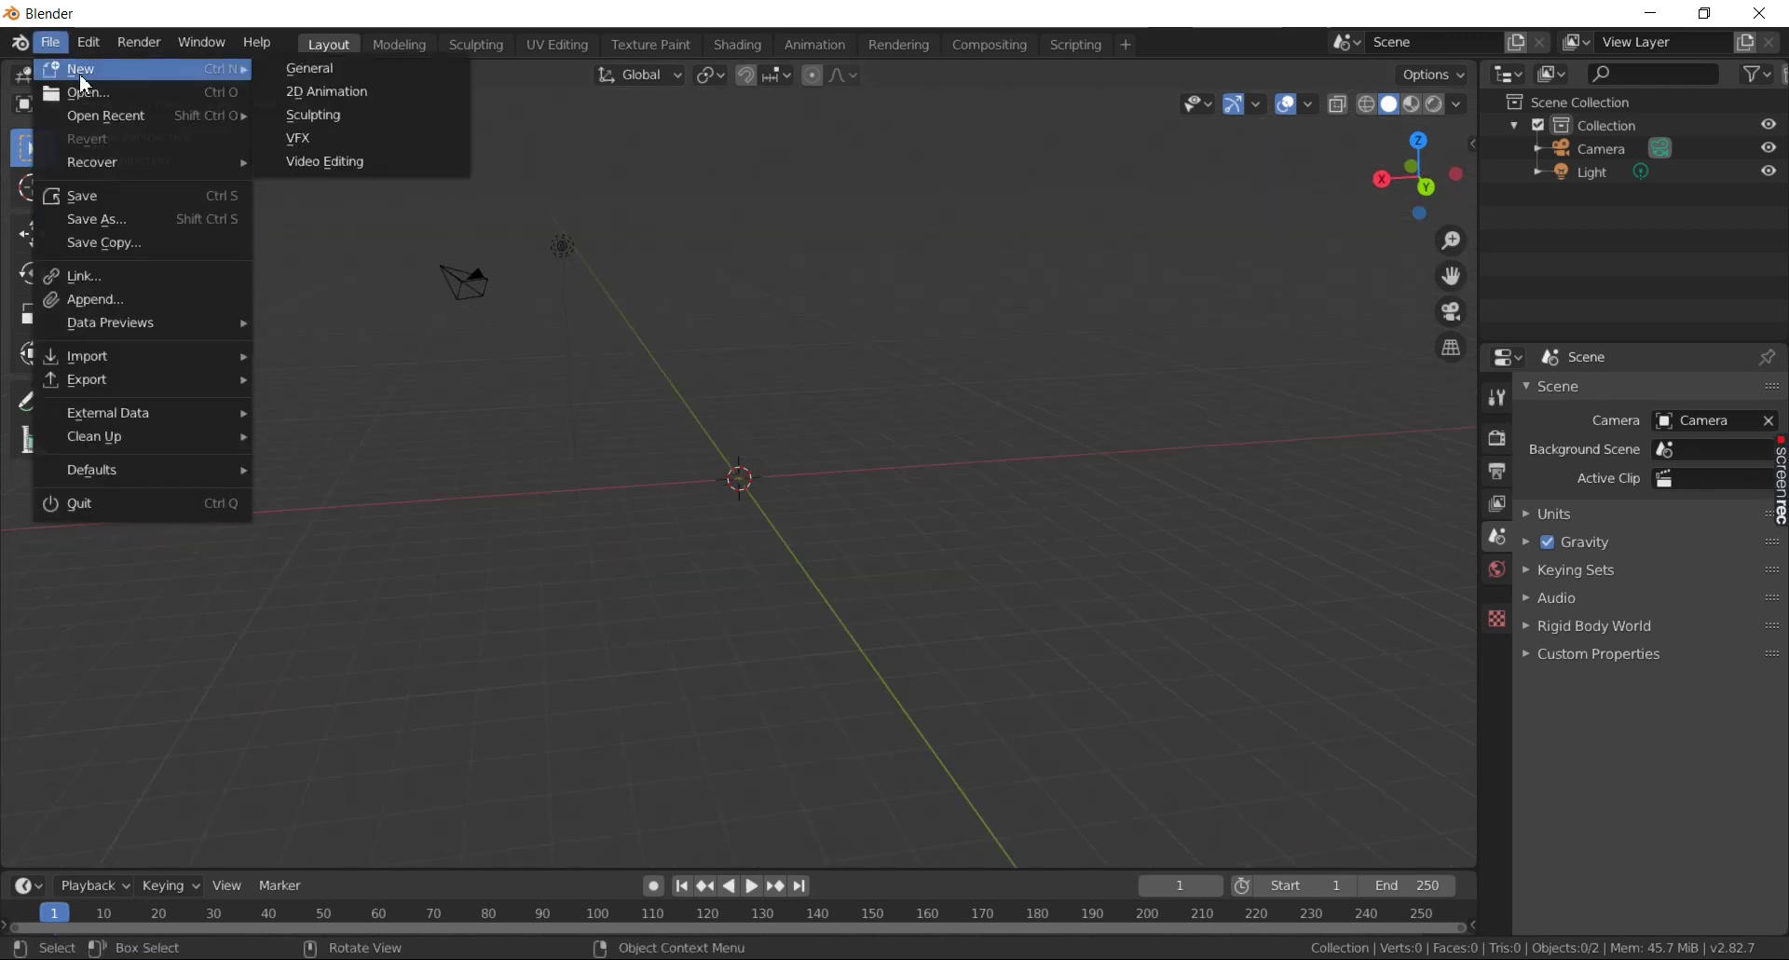
{"action": "left_click", "coordinate": [346, 68]}
{"action": "left_click", "coordinate": [927, 512]}
{"action": "mouse_move", "coordinate": [876, 538]}
{"action": "middle_mouse_down"}
{"action": "mouse_move", "coordinate": [855, 496]}
{"action": "mouse_move", "coordinate": [840, 599]}
{"action": "mouse_move", "coordinate": [861, 606]}
{"action": "middle_mouse_up"}
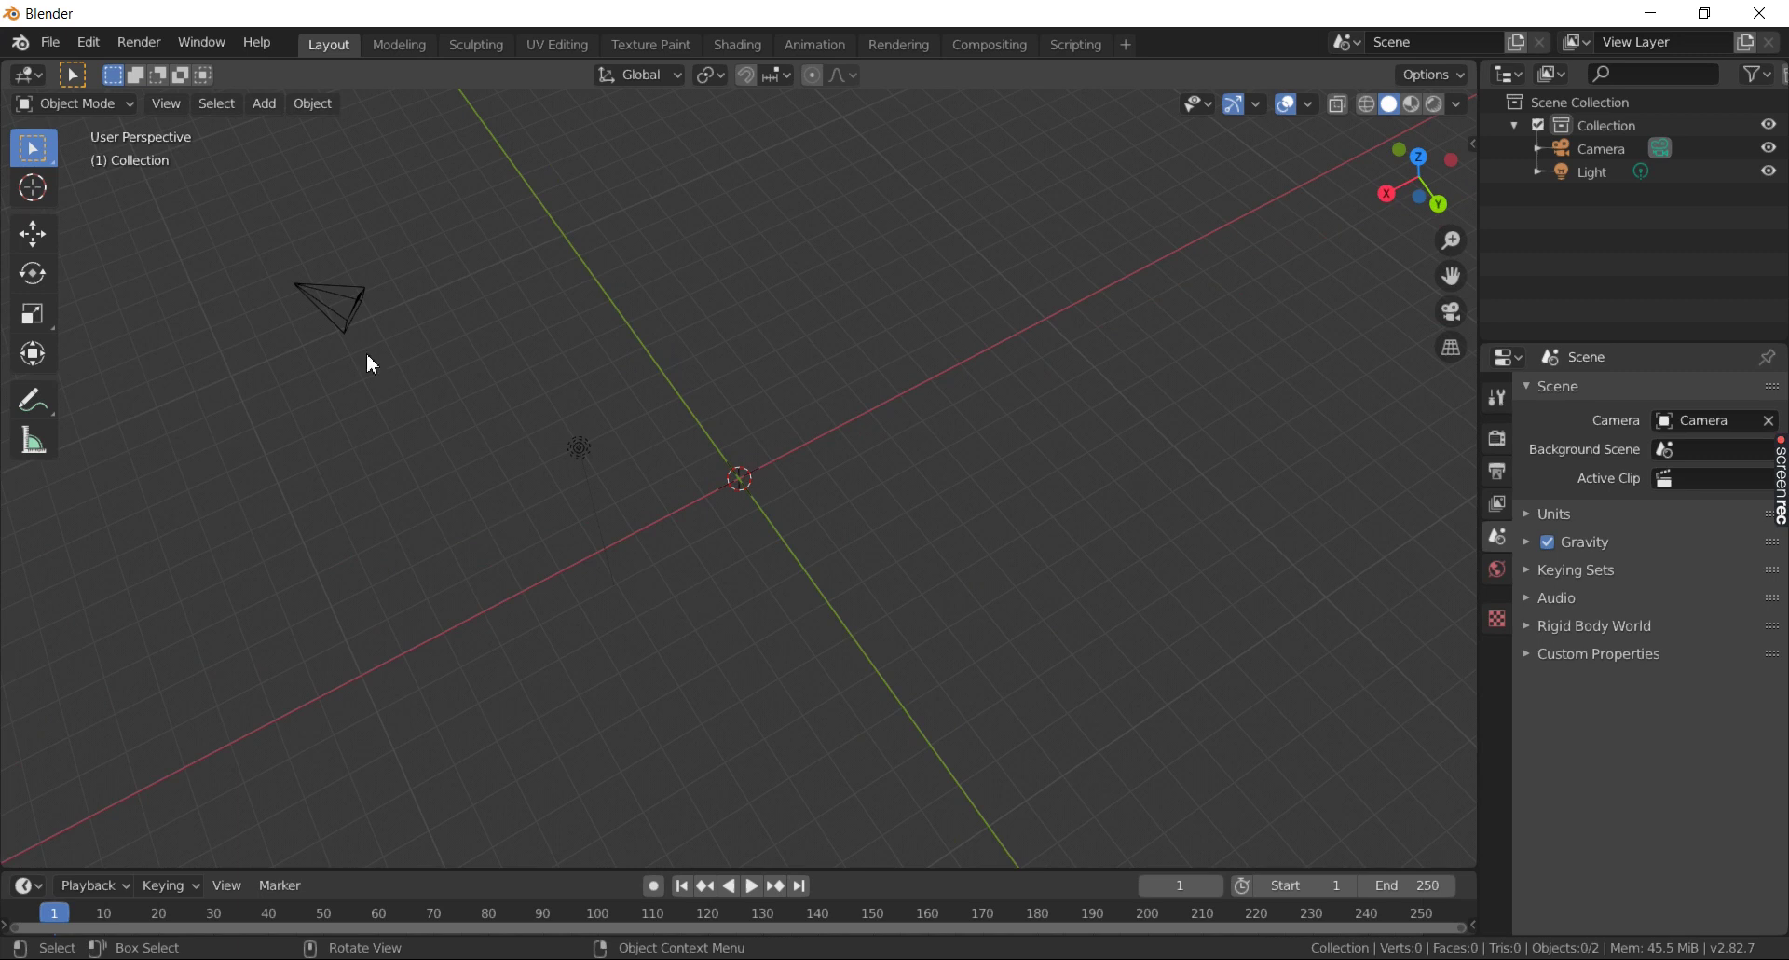
- Load Blender's factory default settings
{"action": "left_click", "coordinate": [62, 41]}
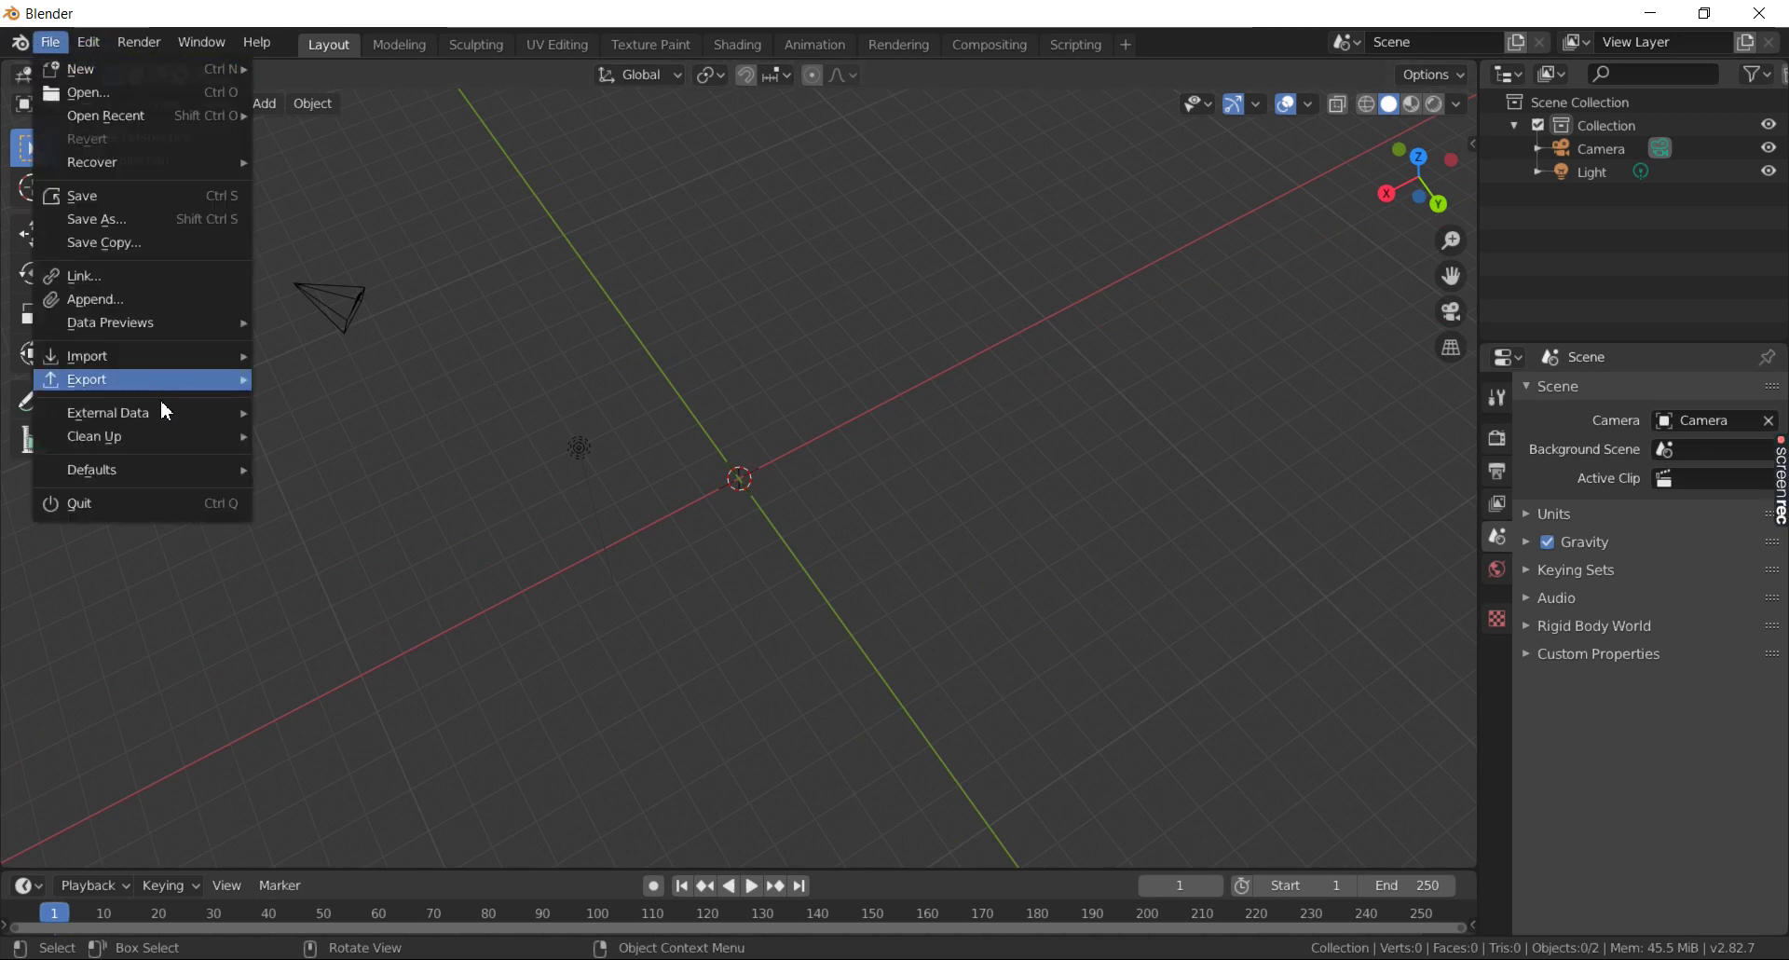
{"action": "mouse_move", "coordinate": [92, 470]}
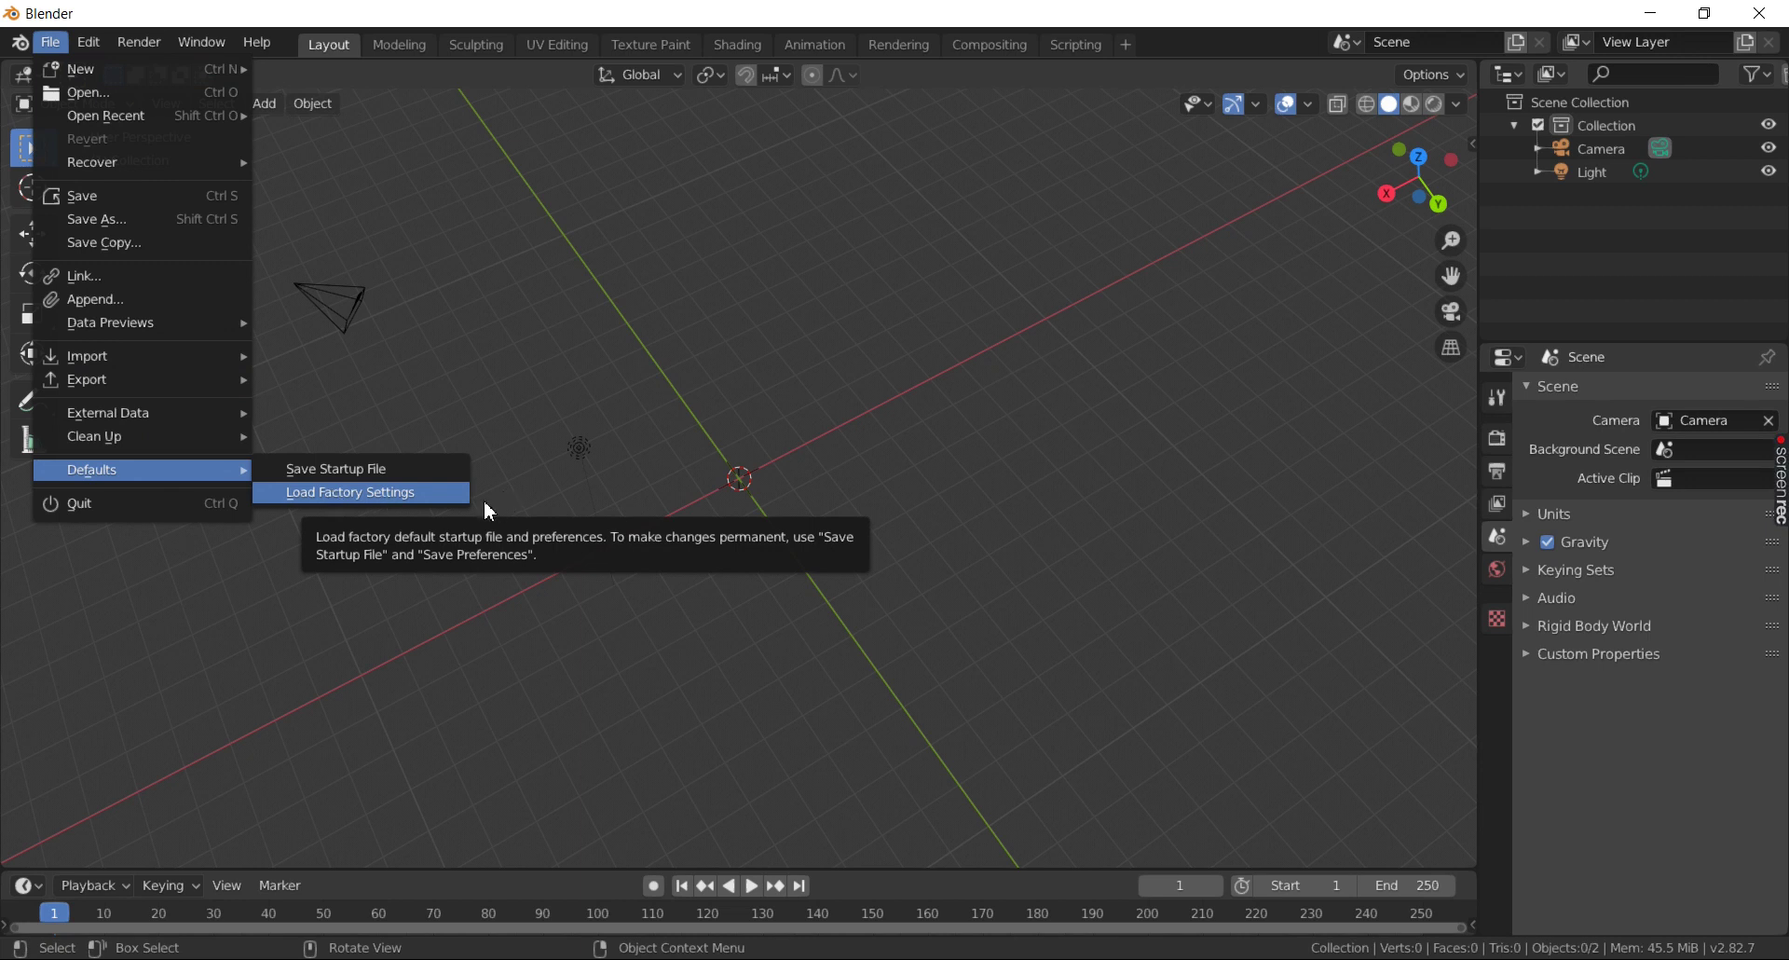
{"action": "left_click", "coordinate": [377, 494]}
{"action": "mouse_move", "coordinate": [547, 408]}
{"action": "middle_mouse_down"}
{"action": "mouse_move", "coordinate": [590, 364]}
{"action": "mouse_move", "coordinate": [291, 241]}
{"action": "middle_mouse_up"}
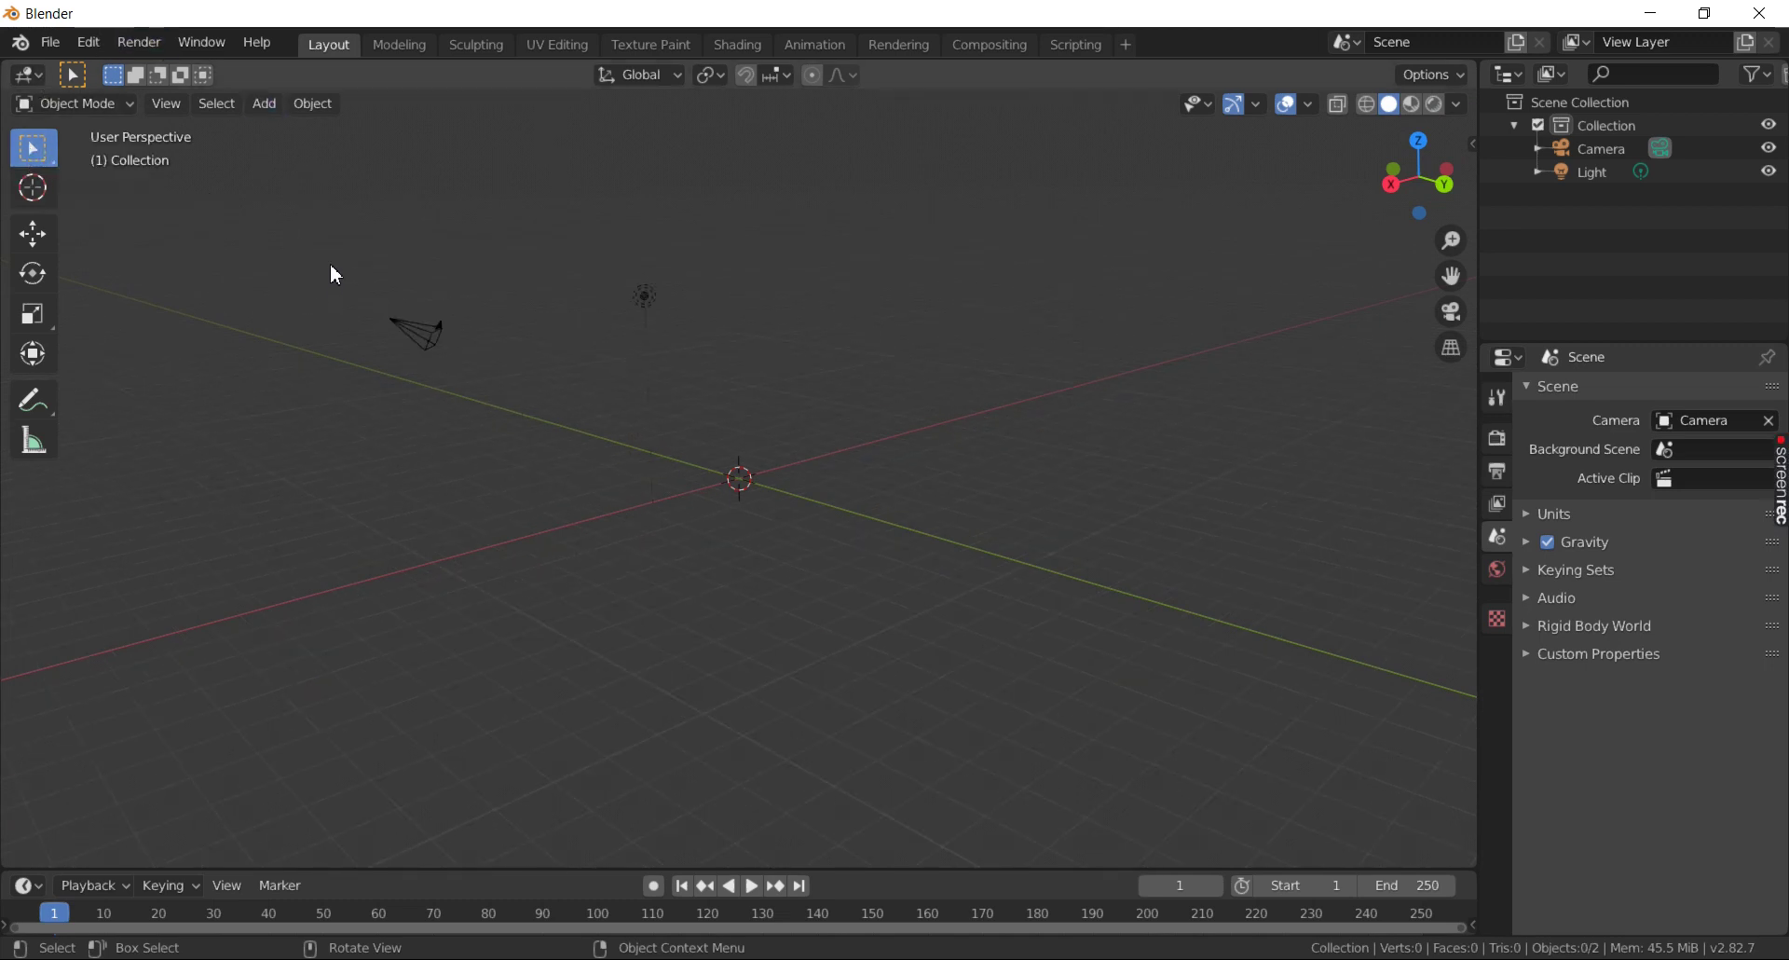
{"action": "left_click", "coordinate": [102, 47]}
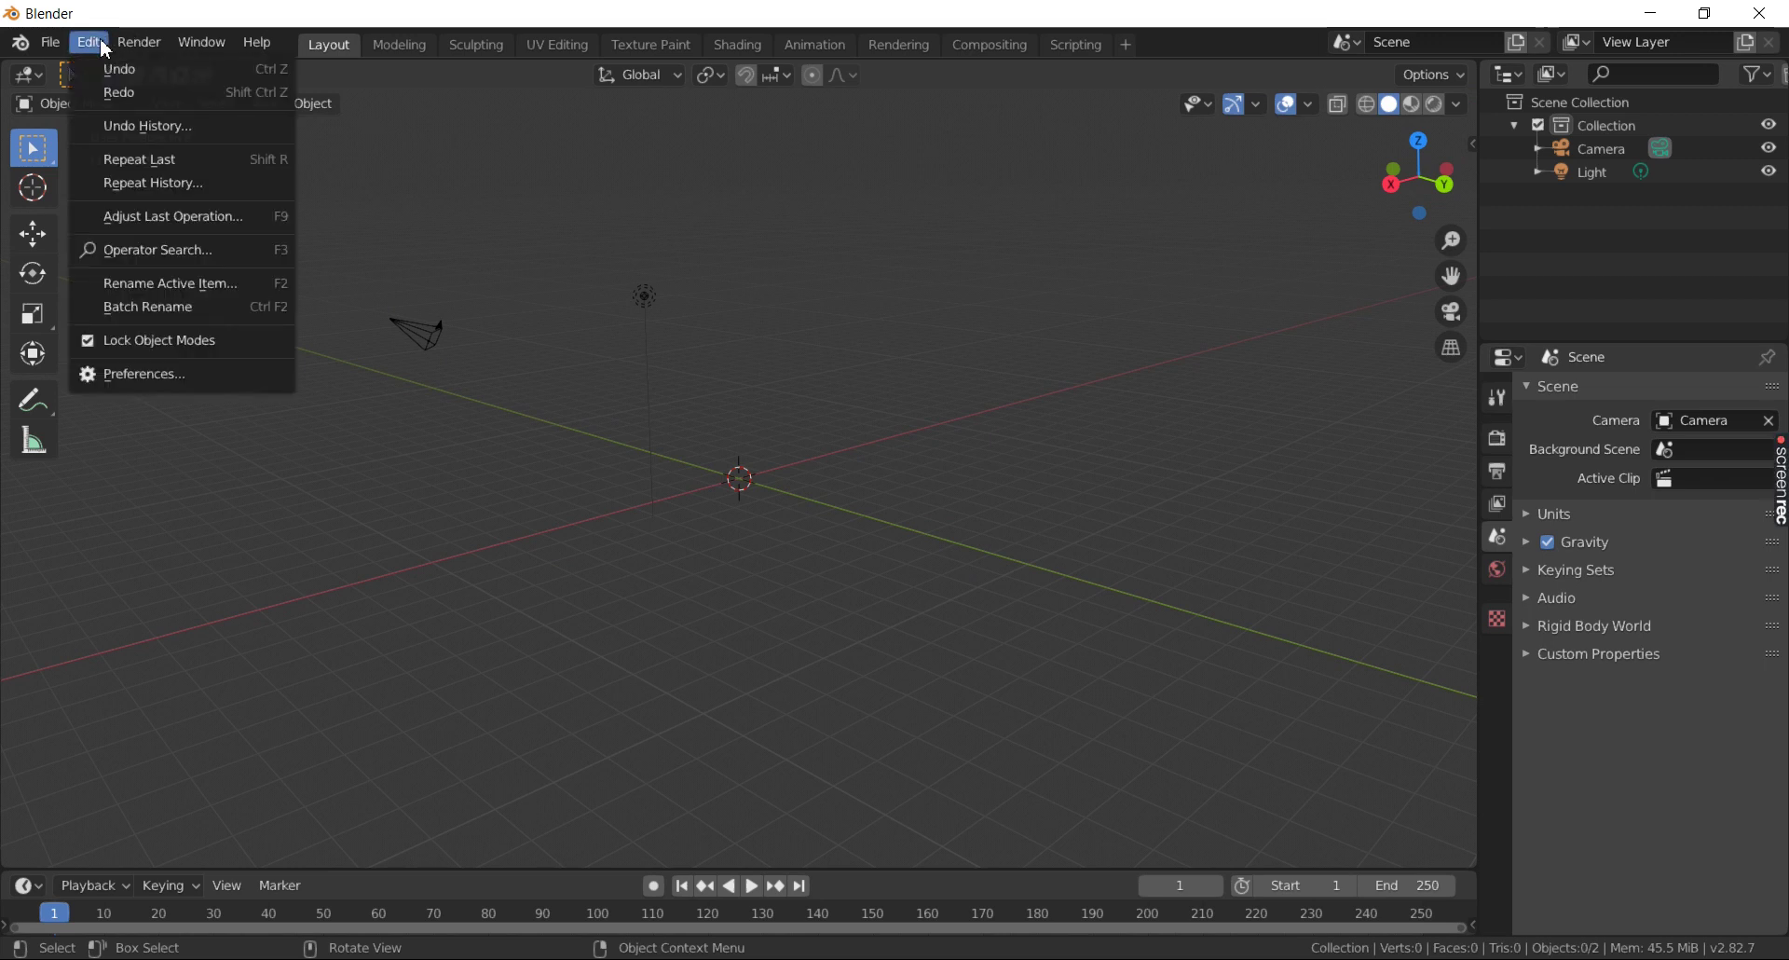
- Open Preferences on the Add-ons page and search for 'rig'
{"action": "left_click", "coordinate": [193, 373]}
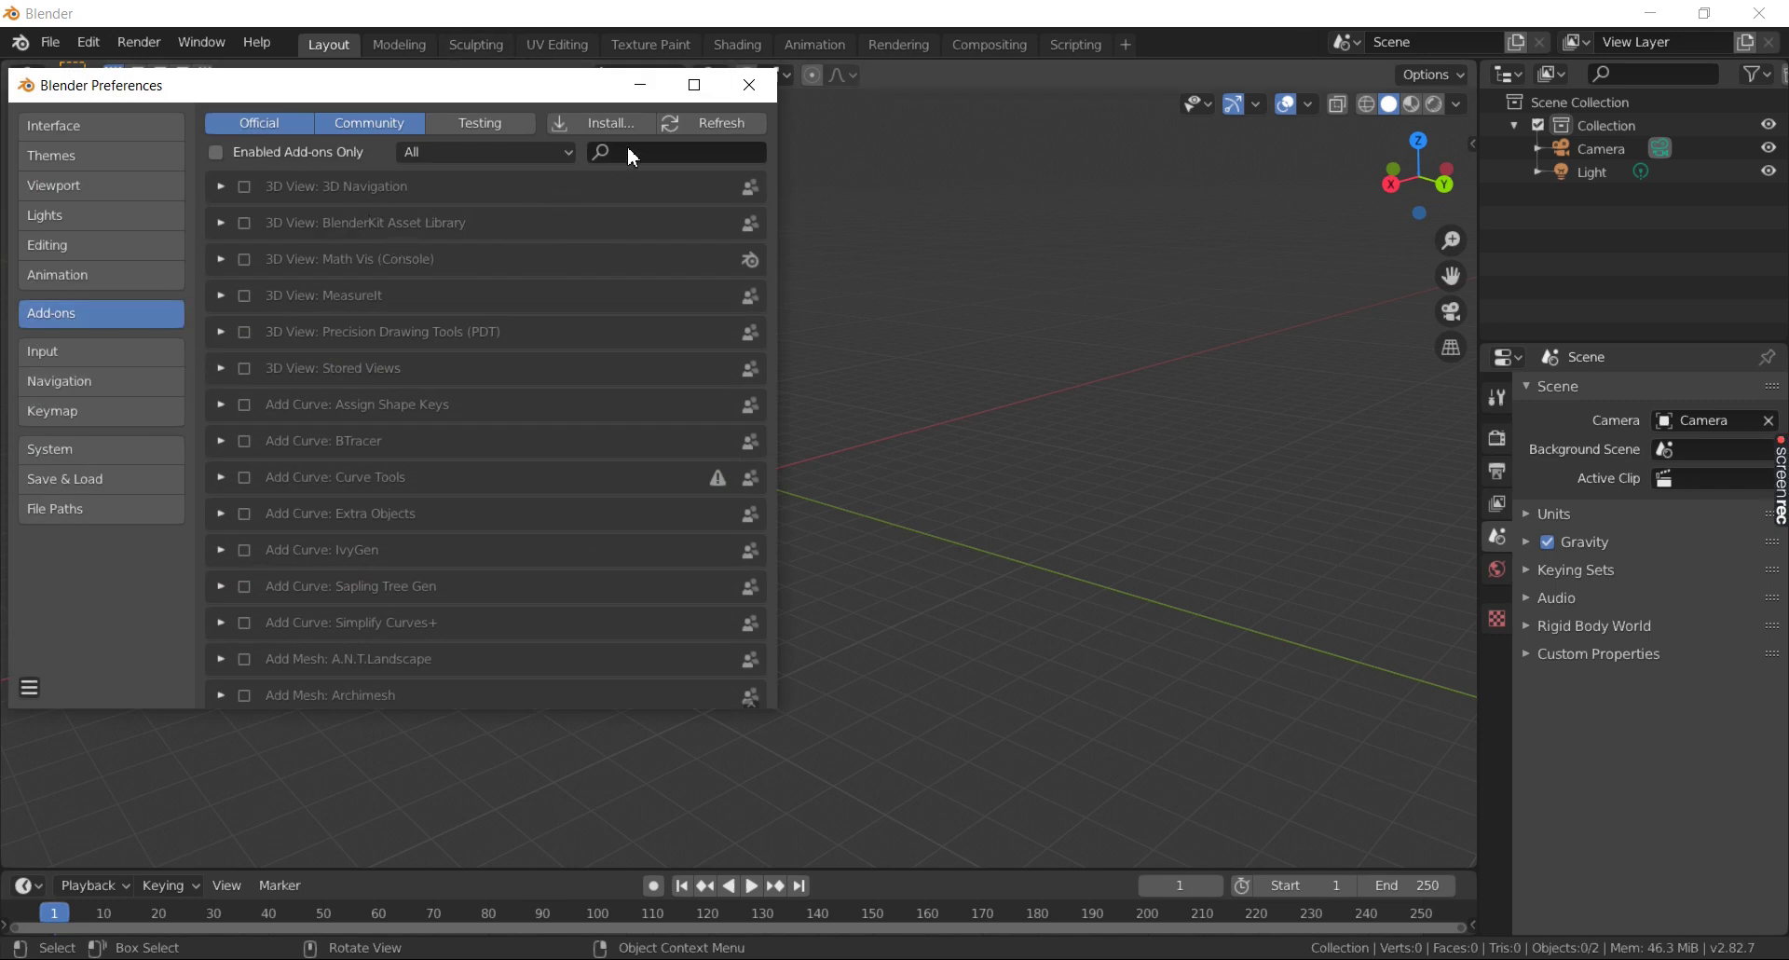
{"action": "left_click", "coordinate": [656, 149]}
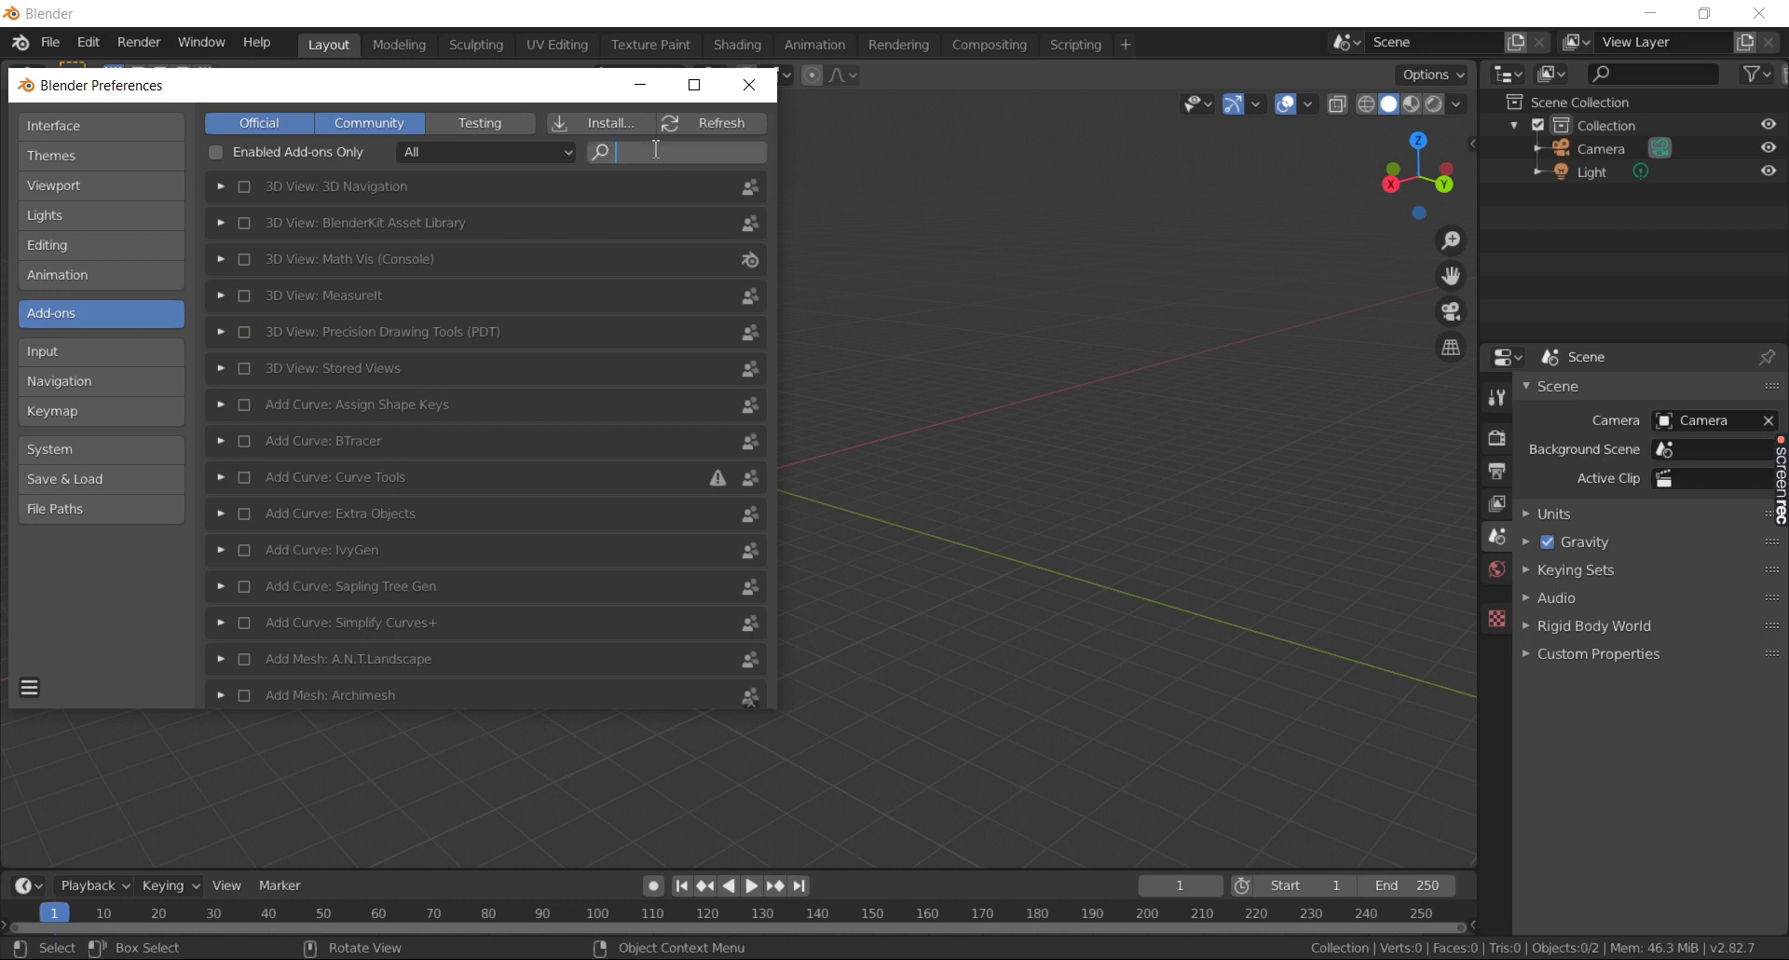
{"action": "type", "text": "ri"}
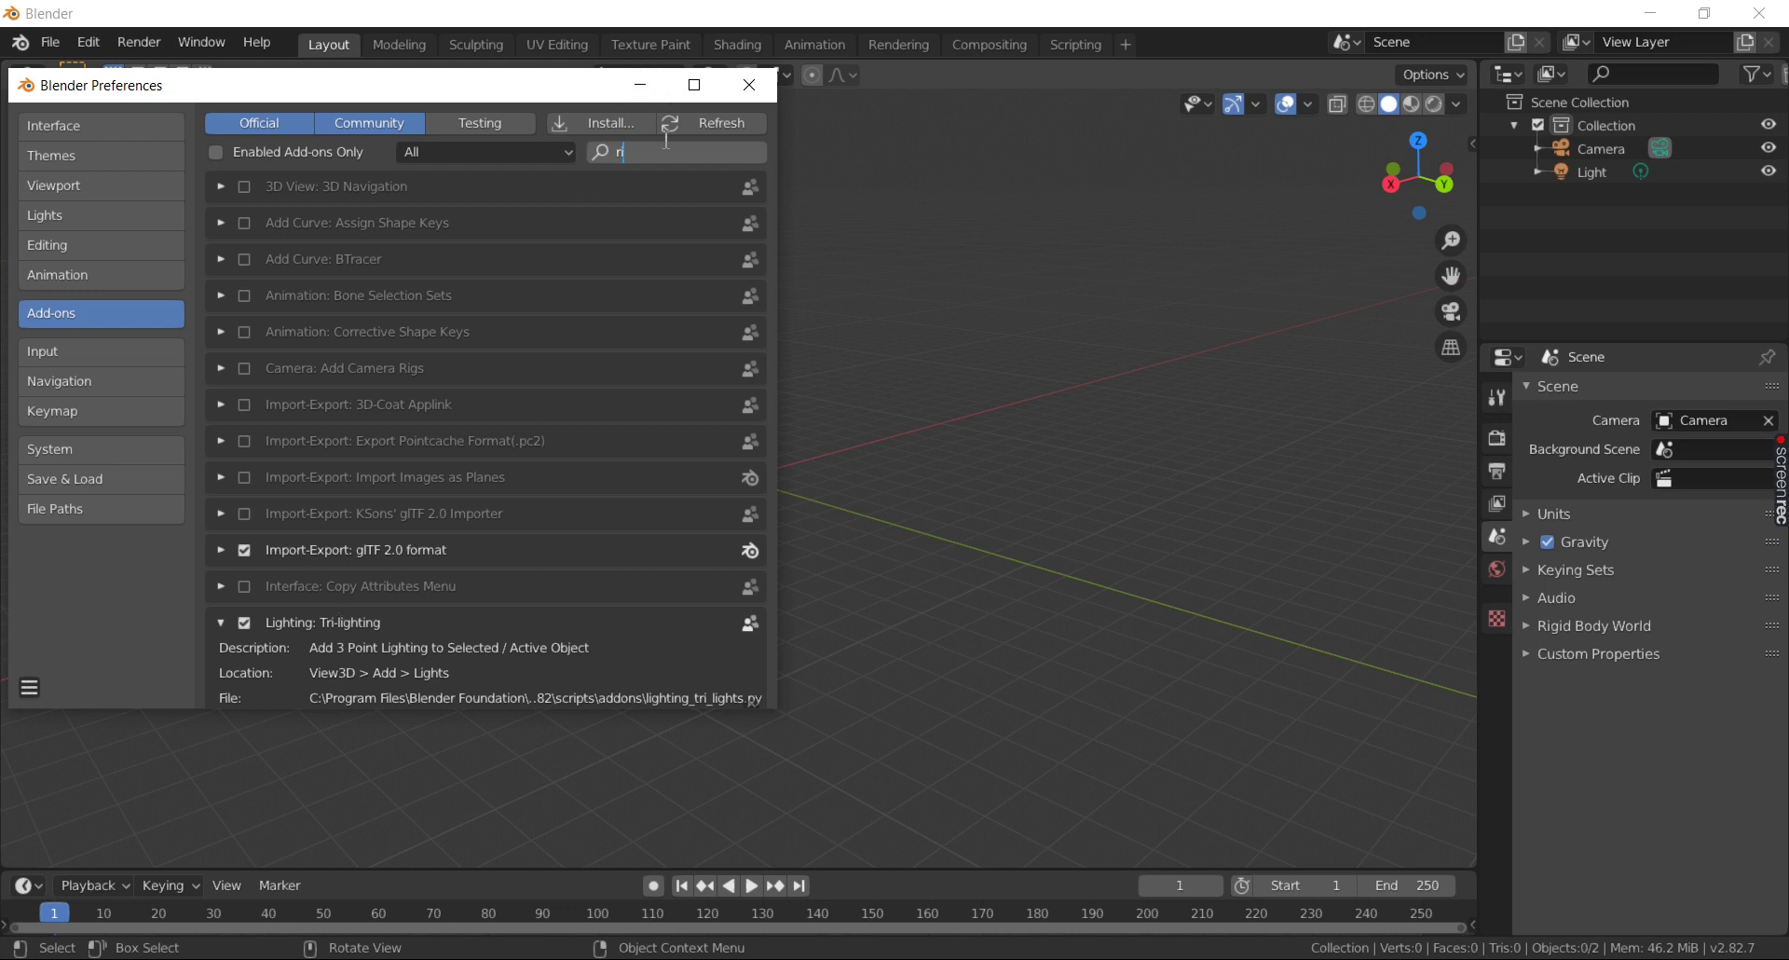
{"action": "key", "text": "BackSpace"}
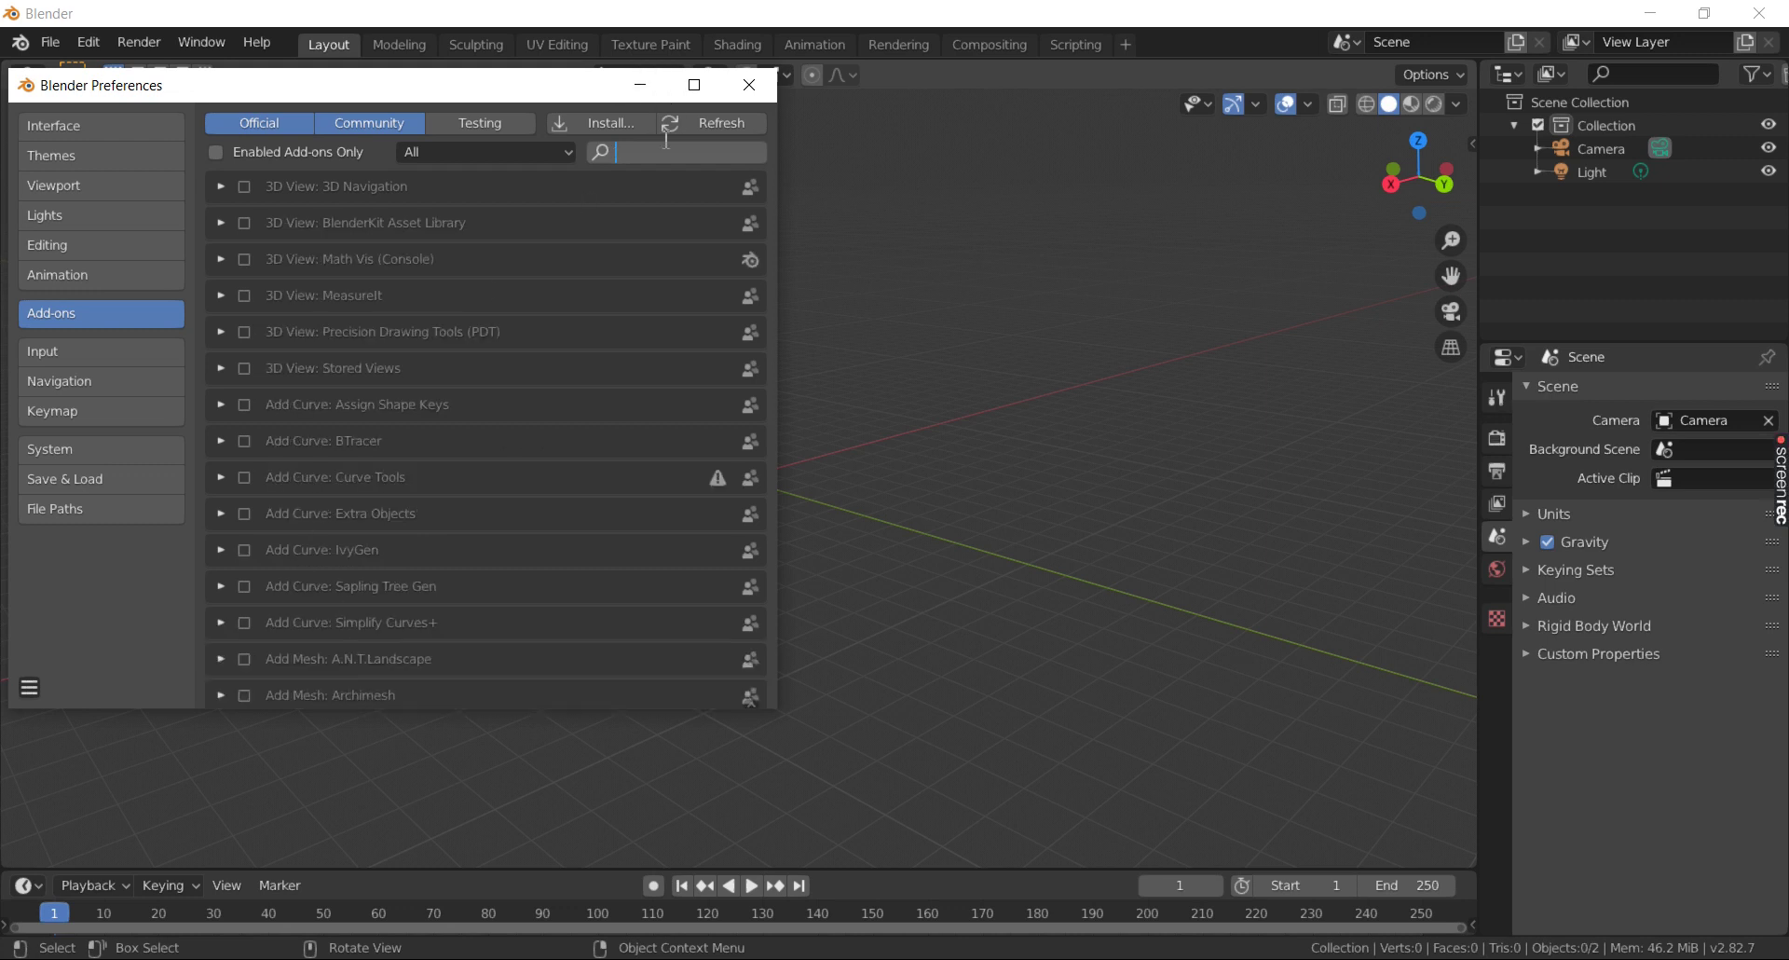
{"action": "left_click", "coordinate": [120, 330]}
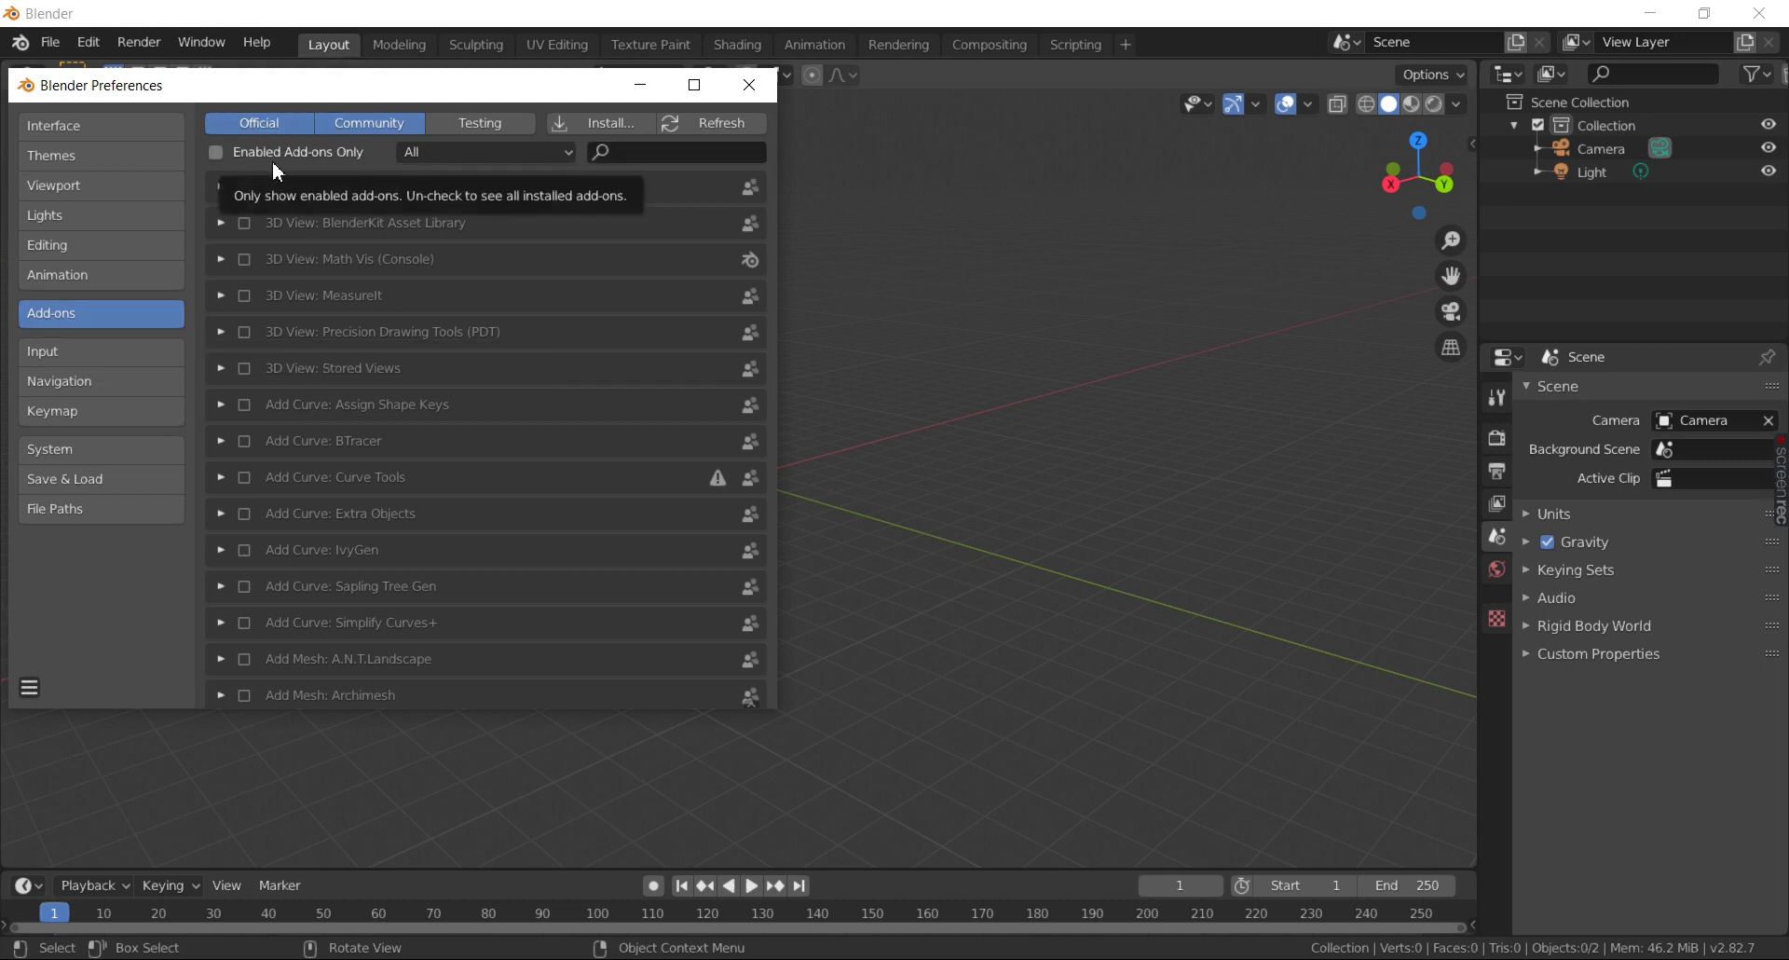
{"action": "left_click", "coordinate": [641, 151]}
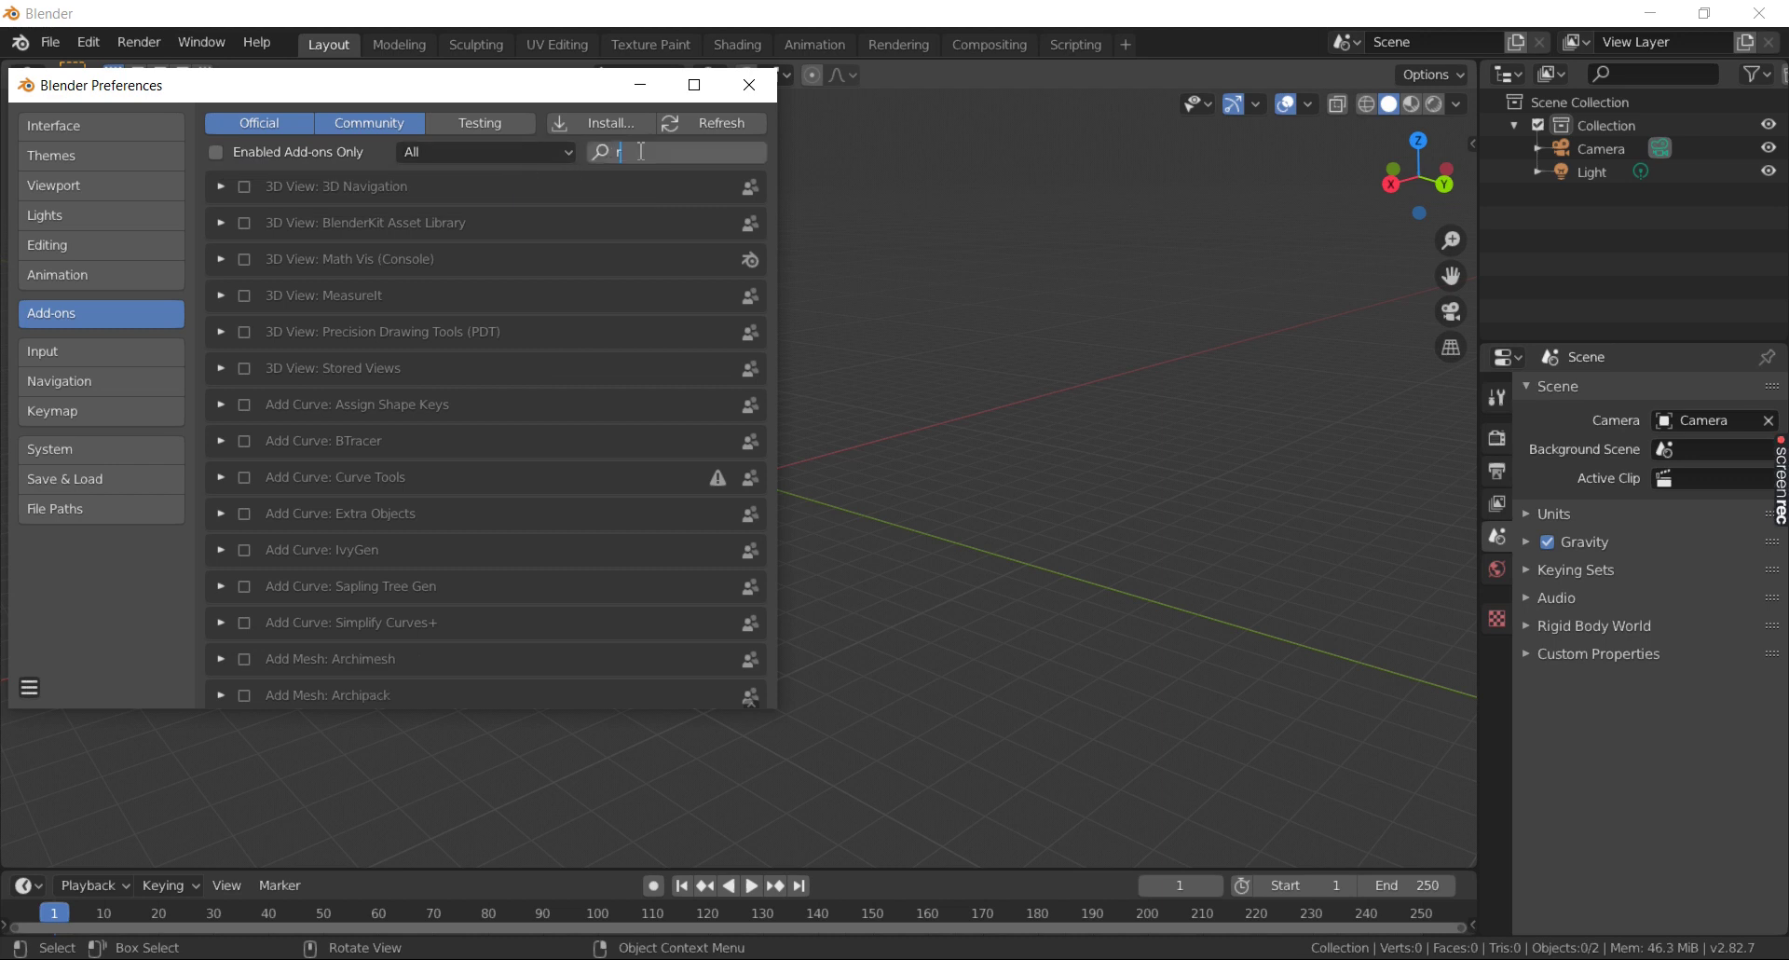
{"action": "type", "text": "rig"}
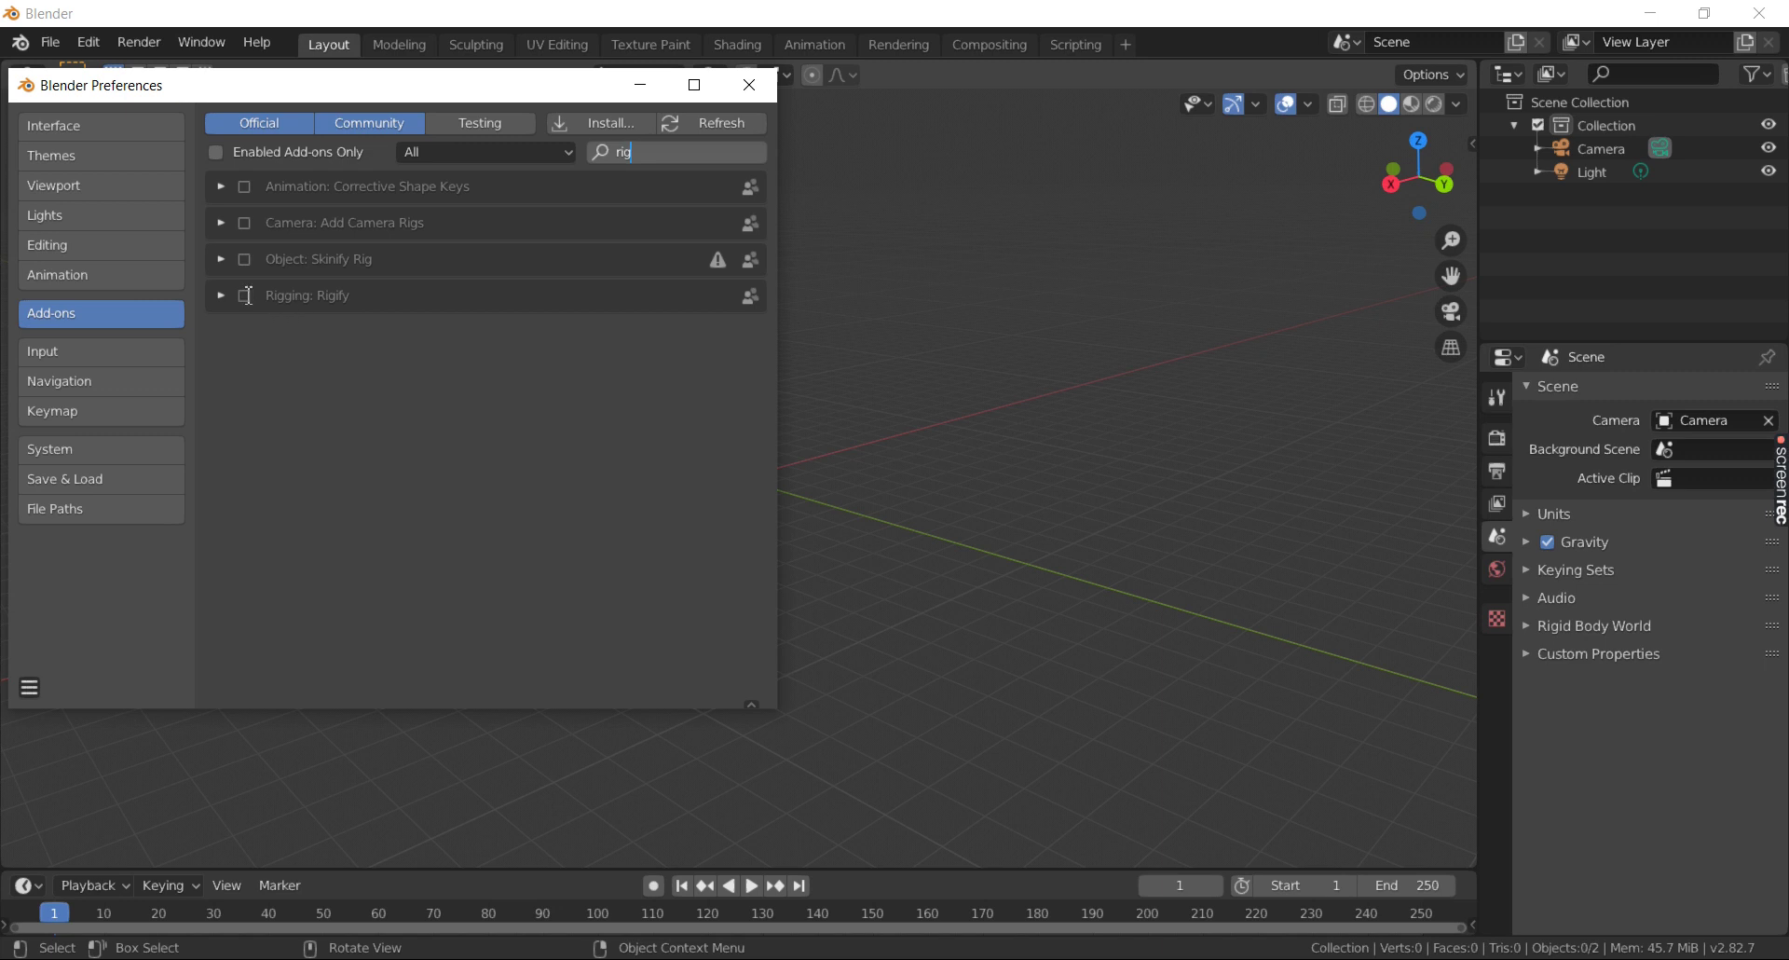
- Enable Rigging: Rigify and switch on its Rigify Legacy Mode option
{"action": "left_click", "coordinate": [246, 297]}
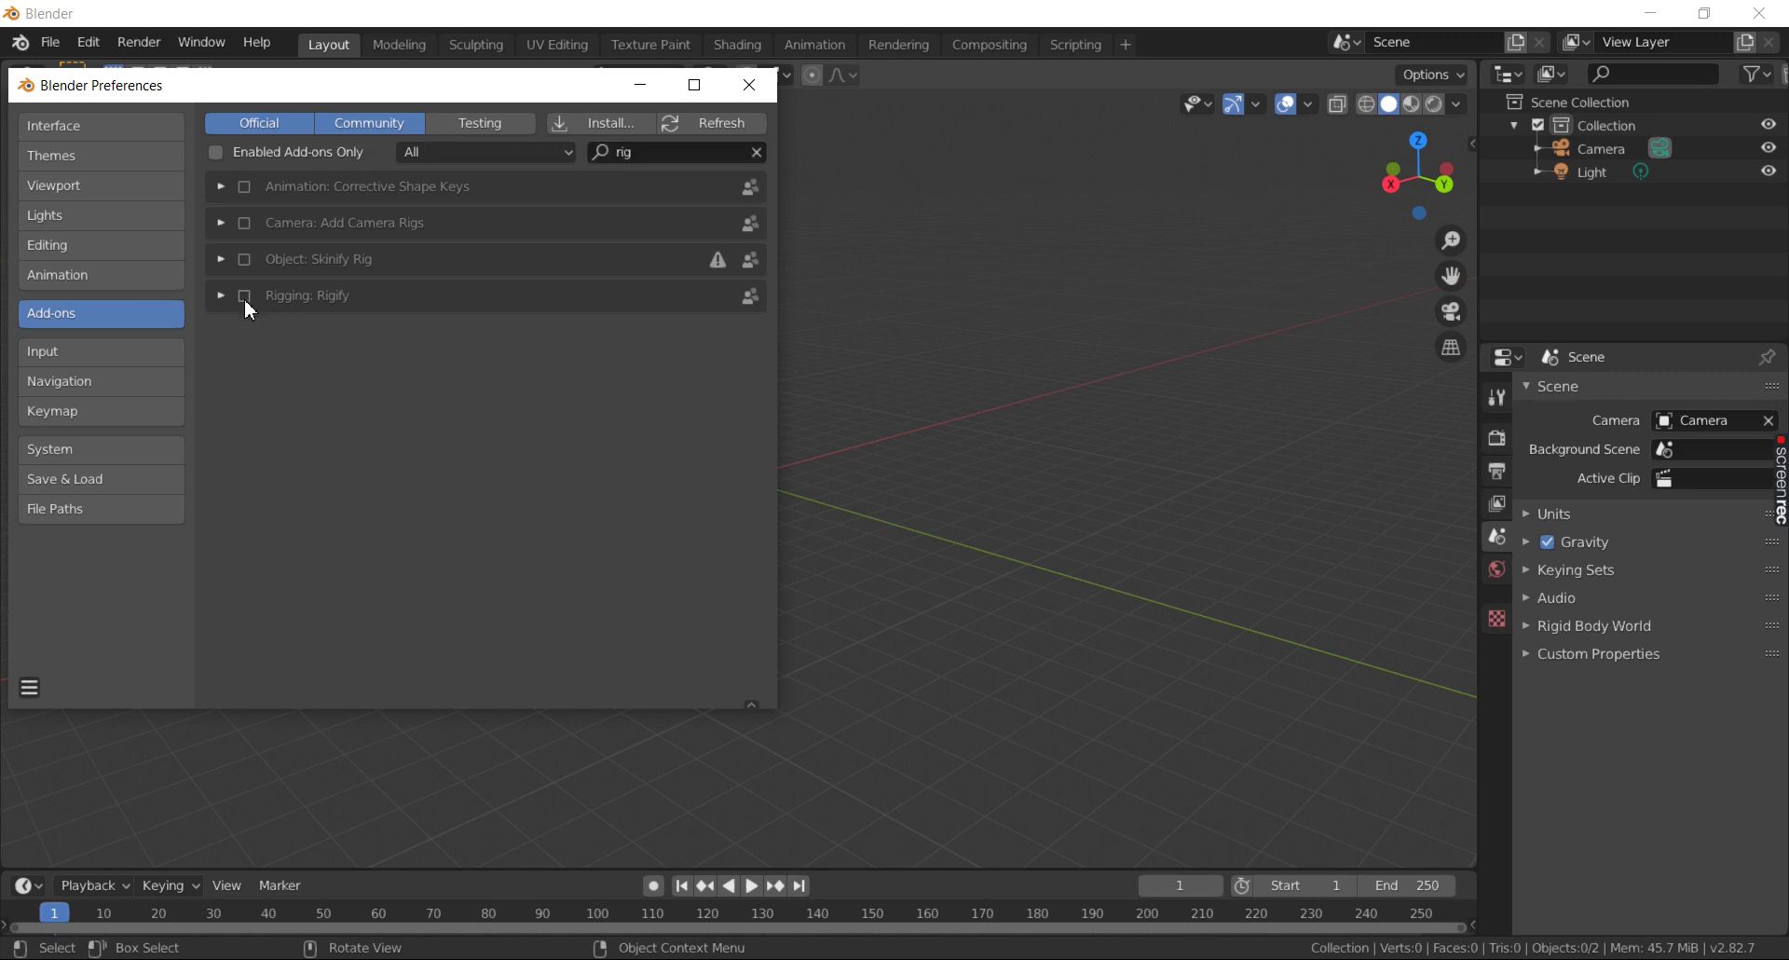
{"action": "left_click", "coordinate": [245, 297]}
{"action": "left_click", "coordinate": [221, 296]}
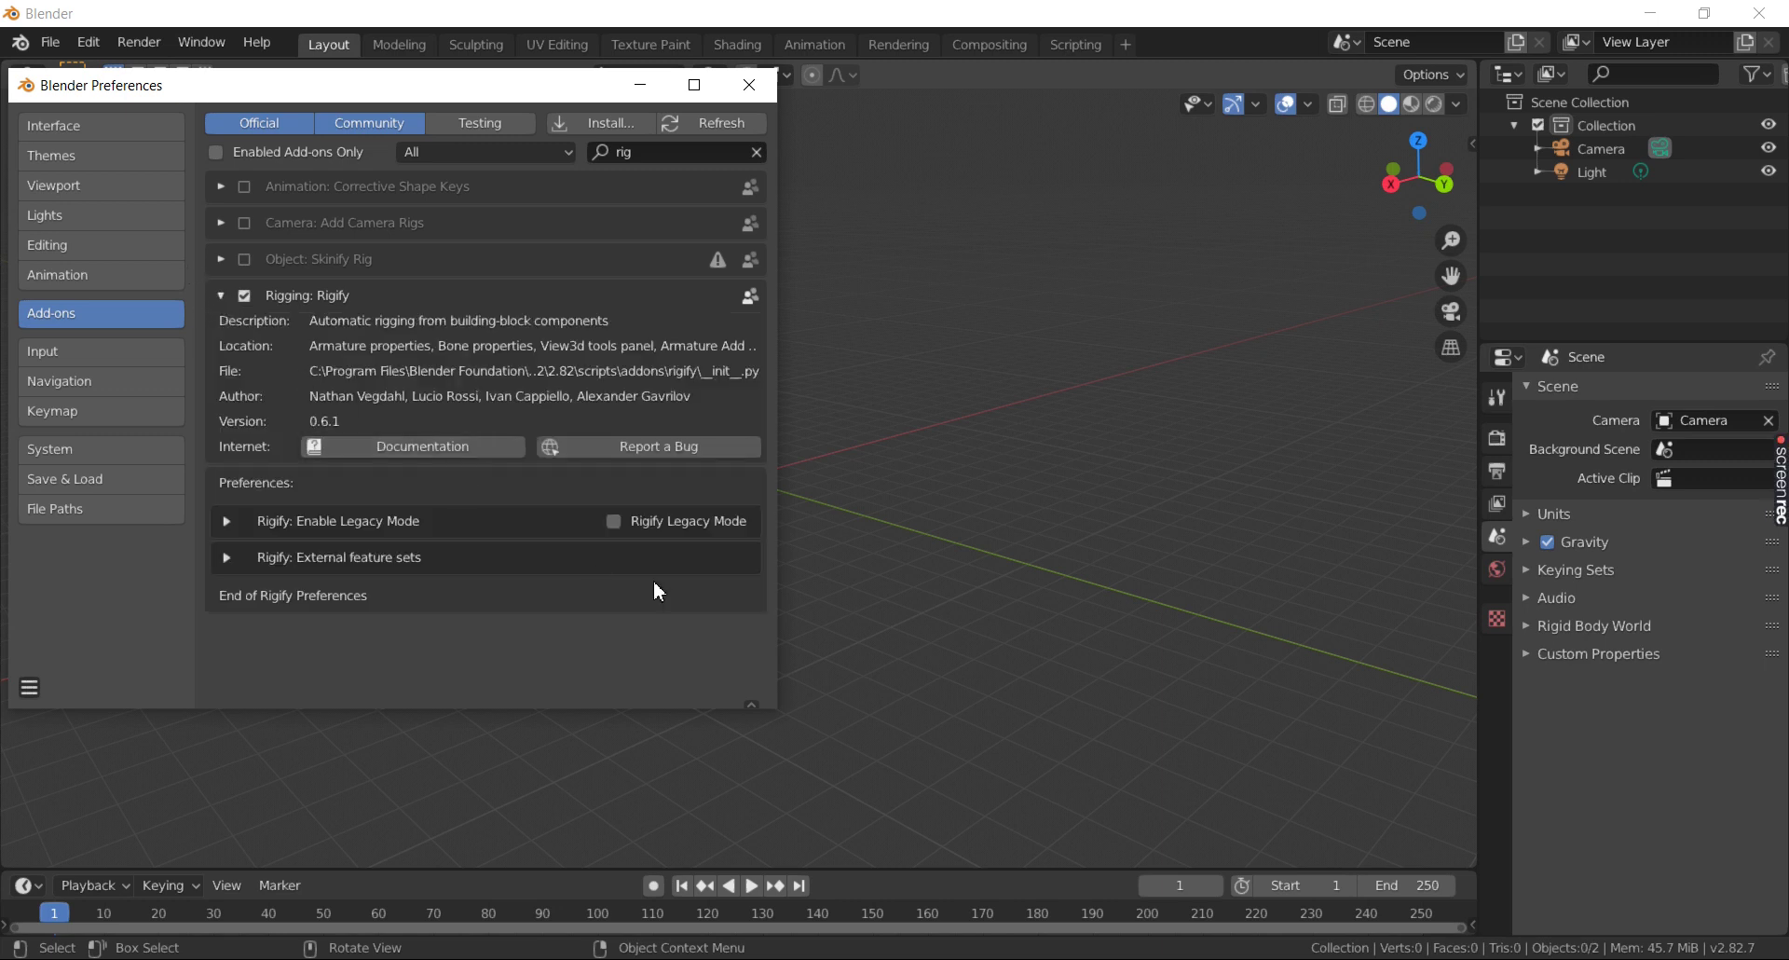
{"action": "left_click", "coordinate": [614, 524]}
{"action": "left_click", "coordinate": [659, 154]}
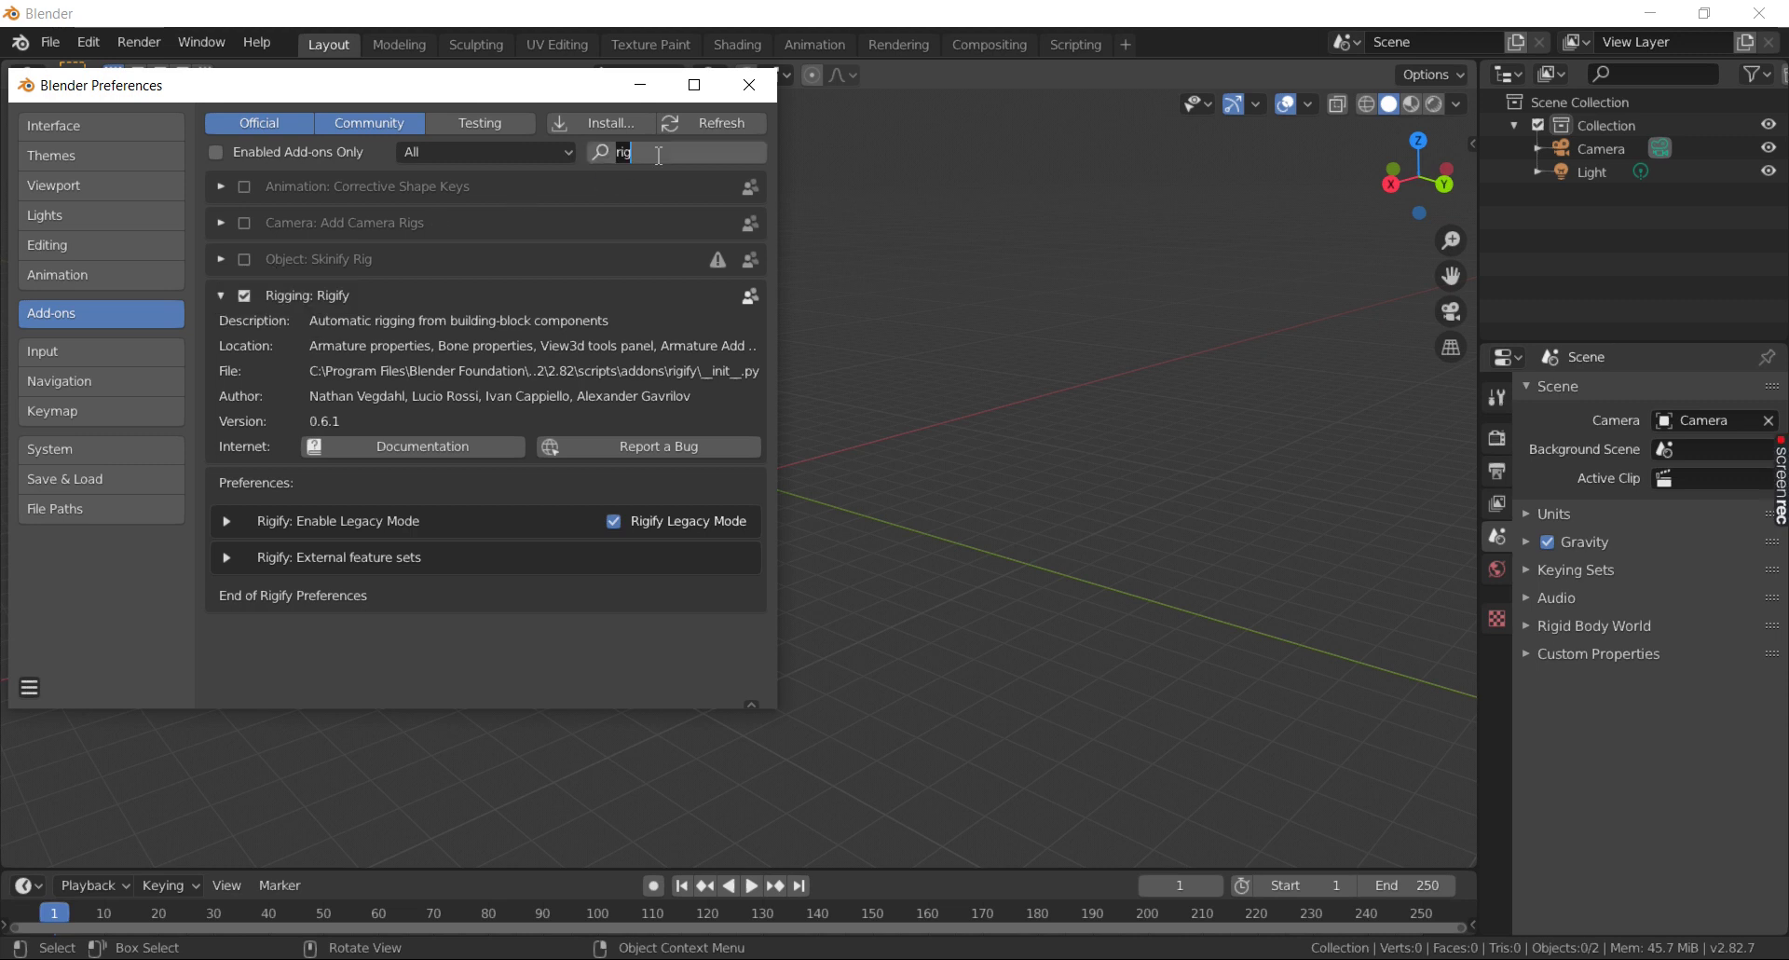
- Search add-ons for 'camera', enable Animation: Turnaround Camera, and close Preferences
{"action": "type", "text": "cam"}
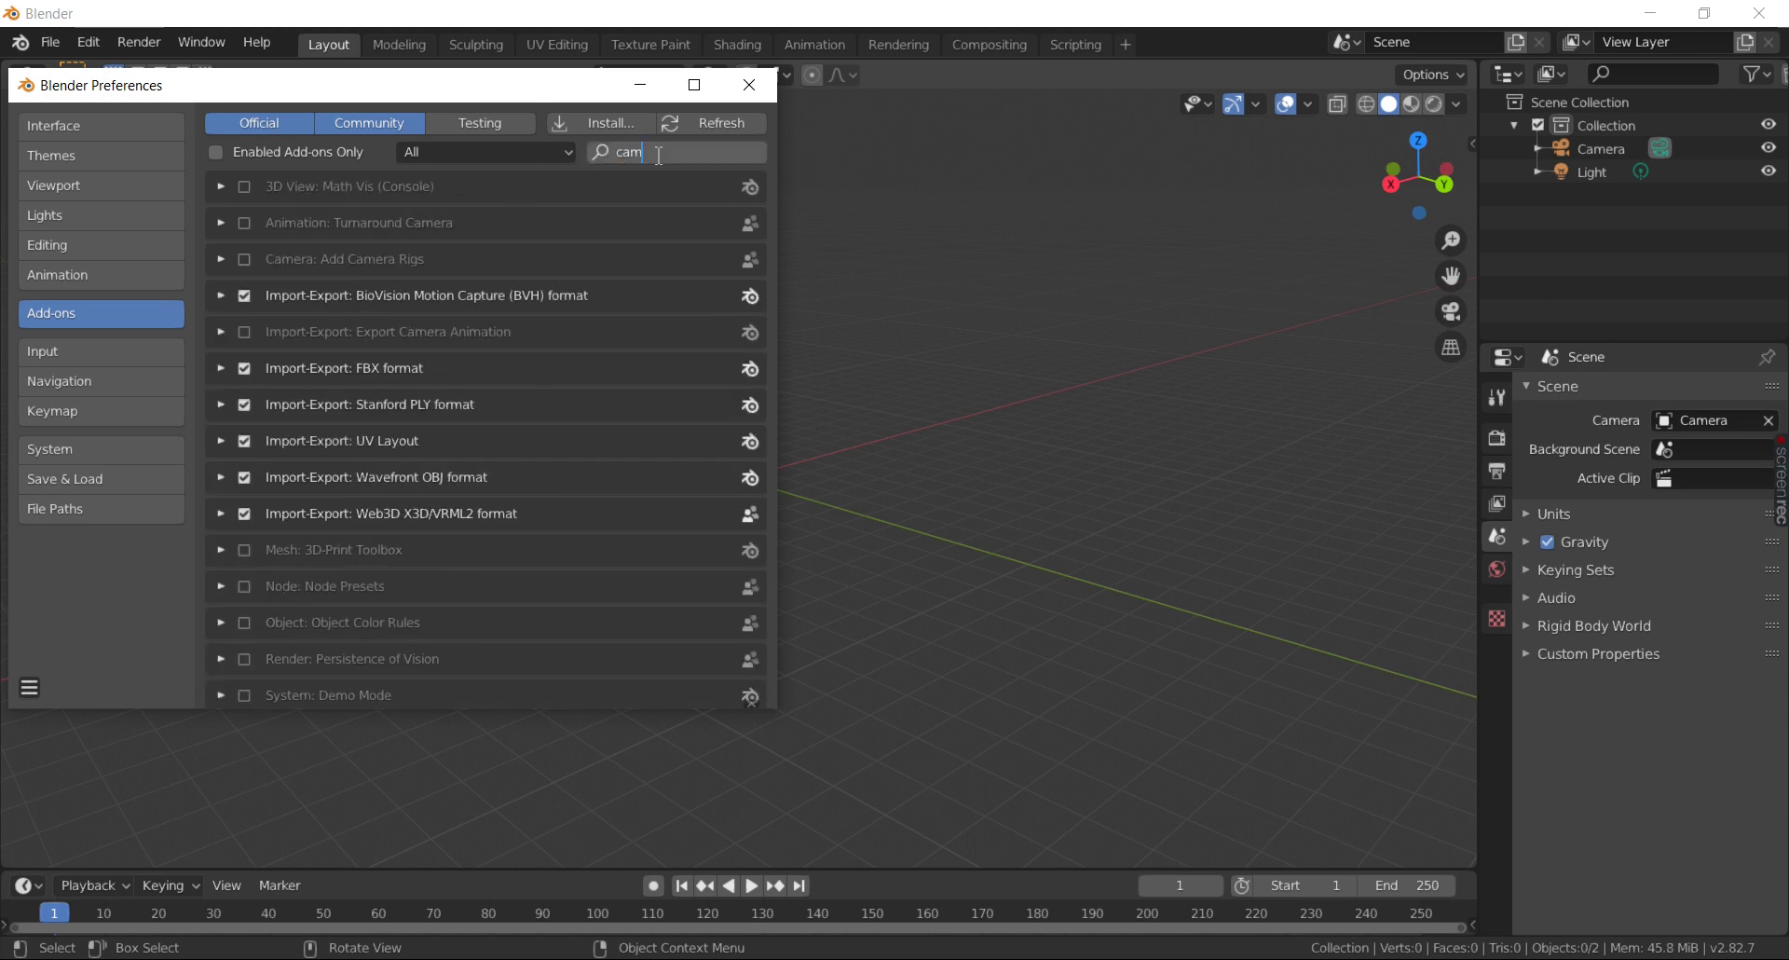
{"action": "type", "text": "era"}
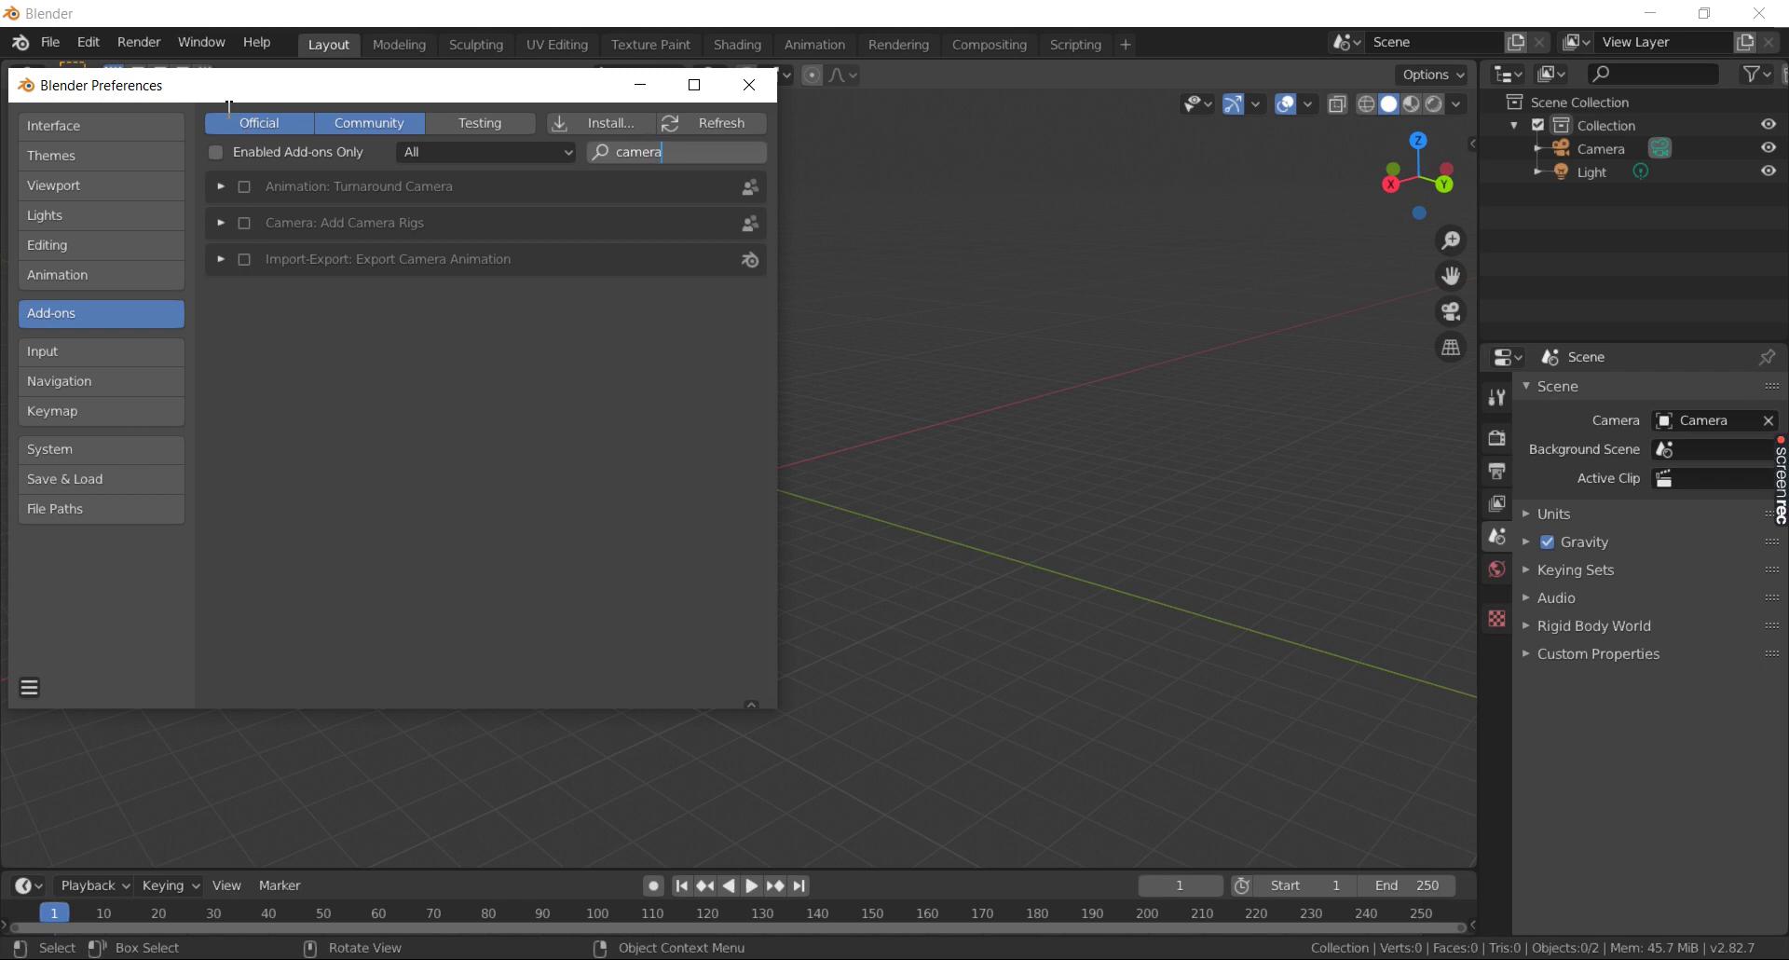
{"action": "left_click", "coordinate": [248, 190]}
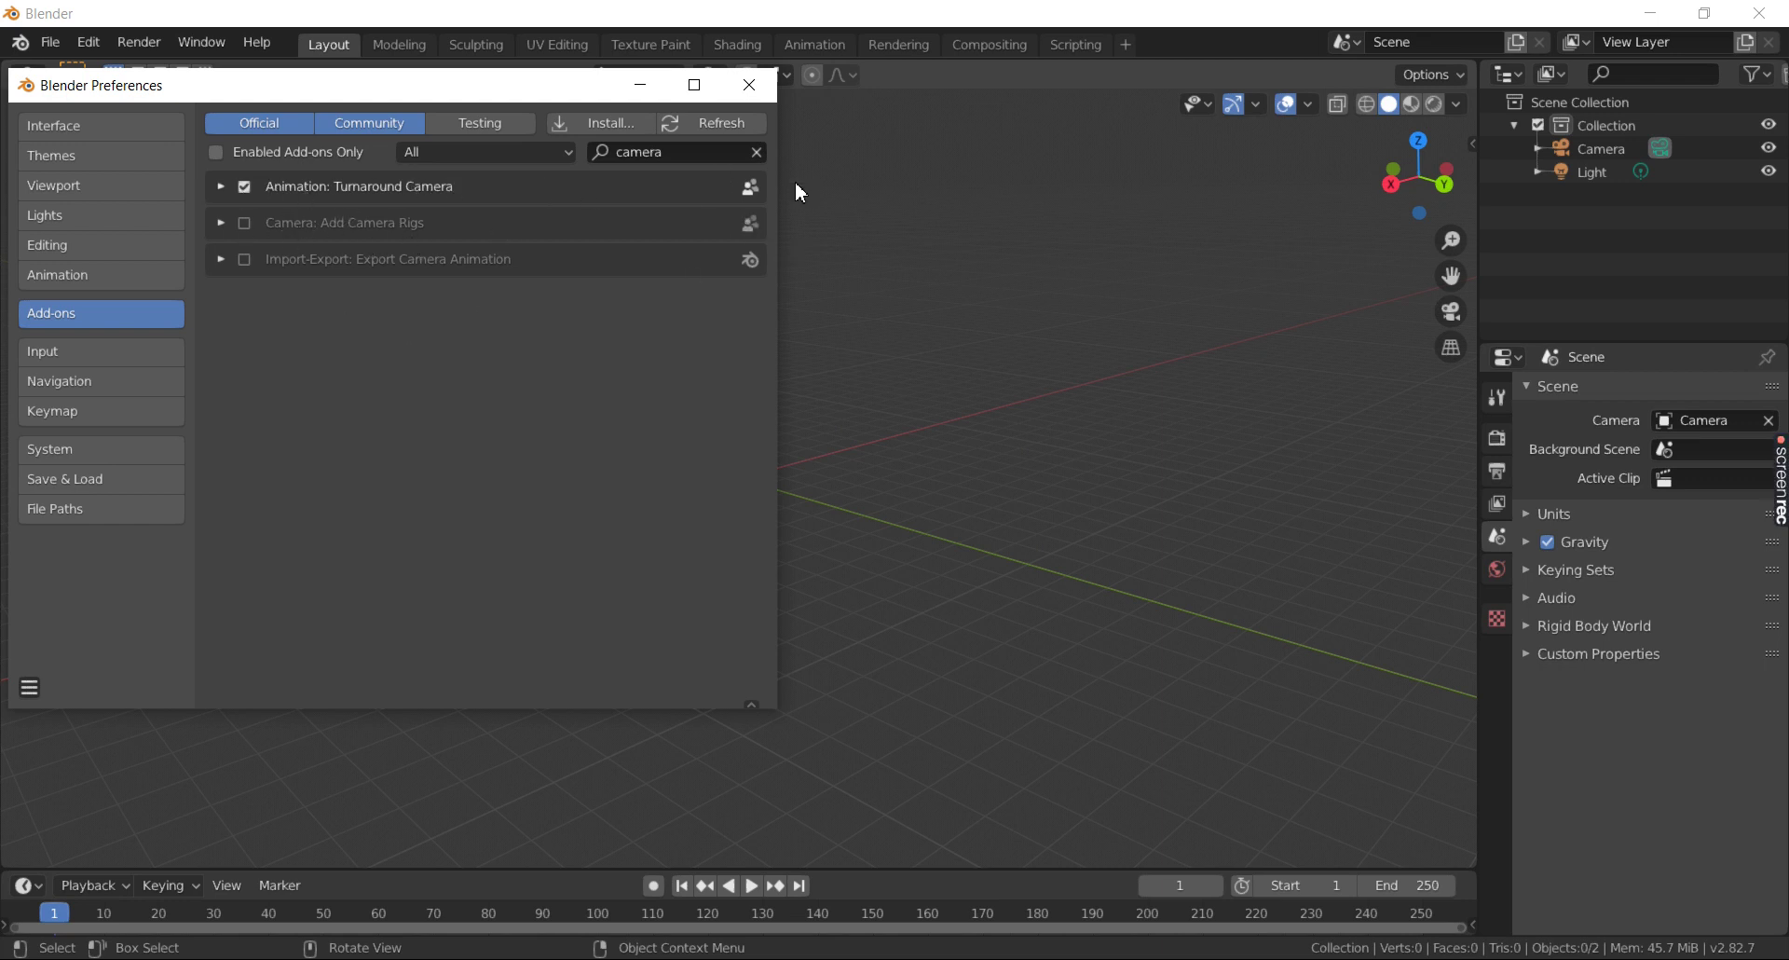
{"action": "left_click", "coordinate": [749, 87]}
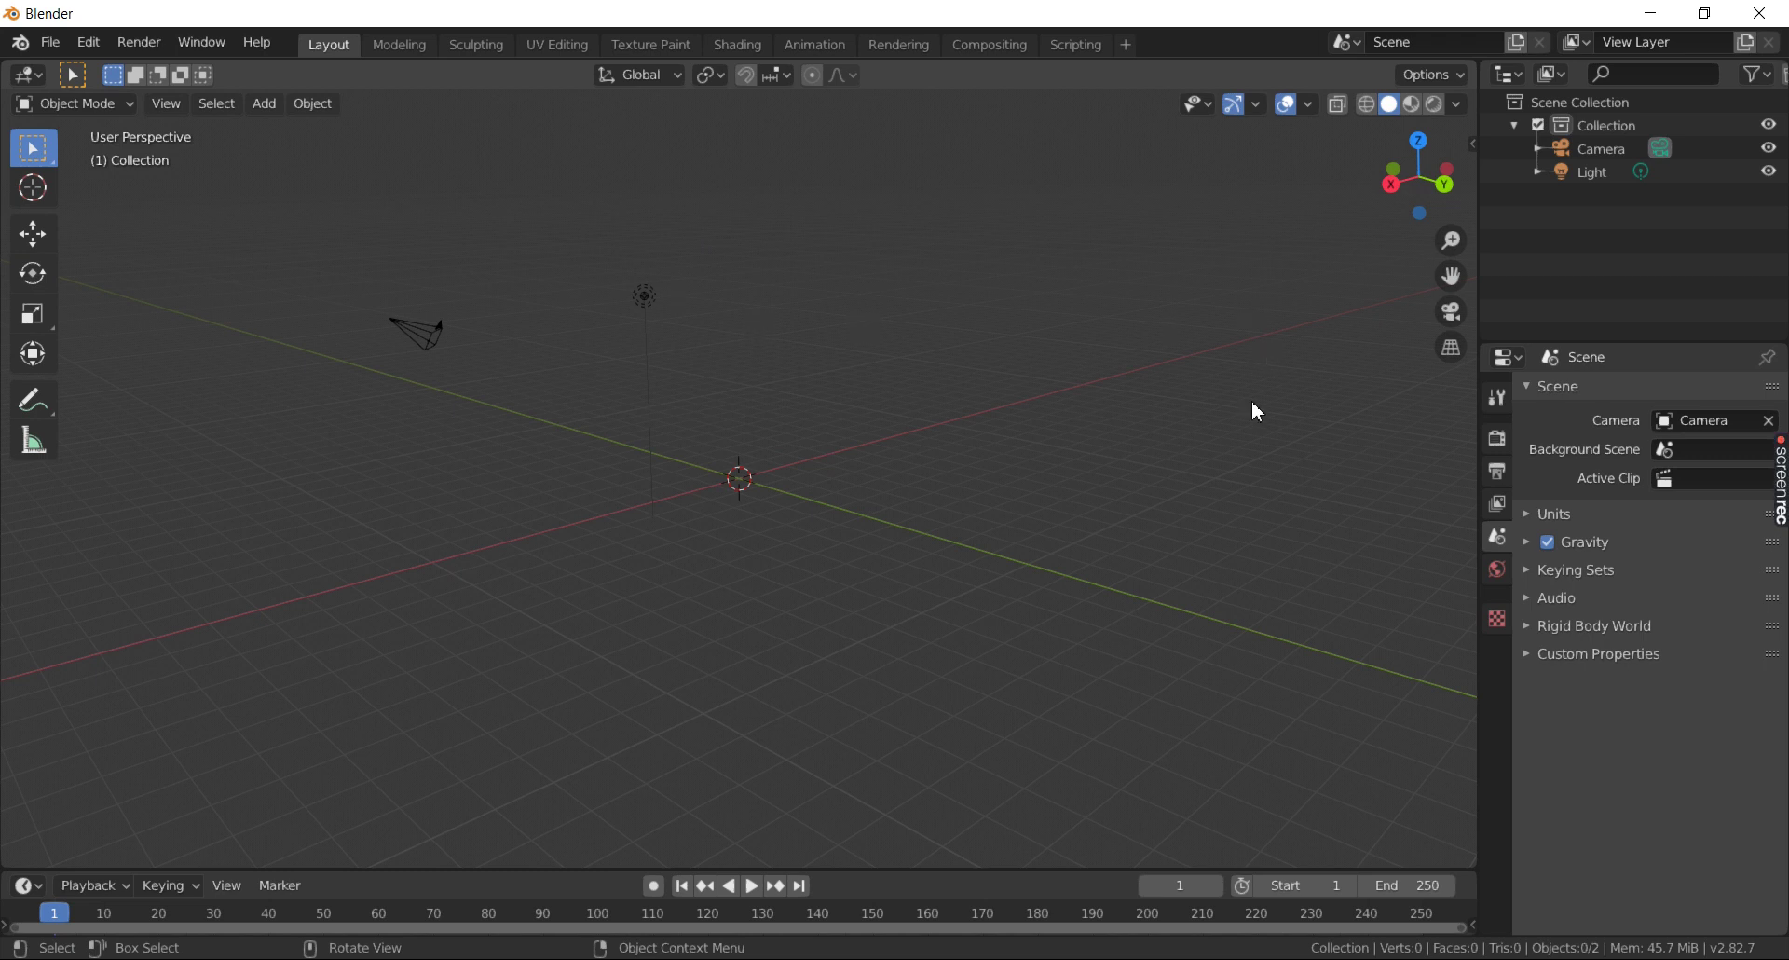
- Widen the 3D viewport, show its N sidebar, and bring up the Shift+A add menu
{"action": "left_click_drag", "start_coordinate": [1481, 144], "coordinate": [1548, 150]}
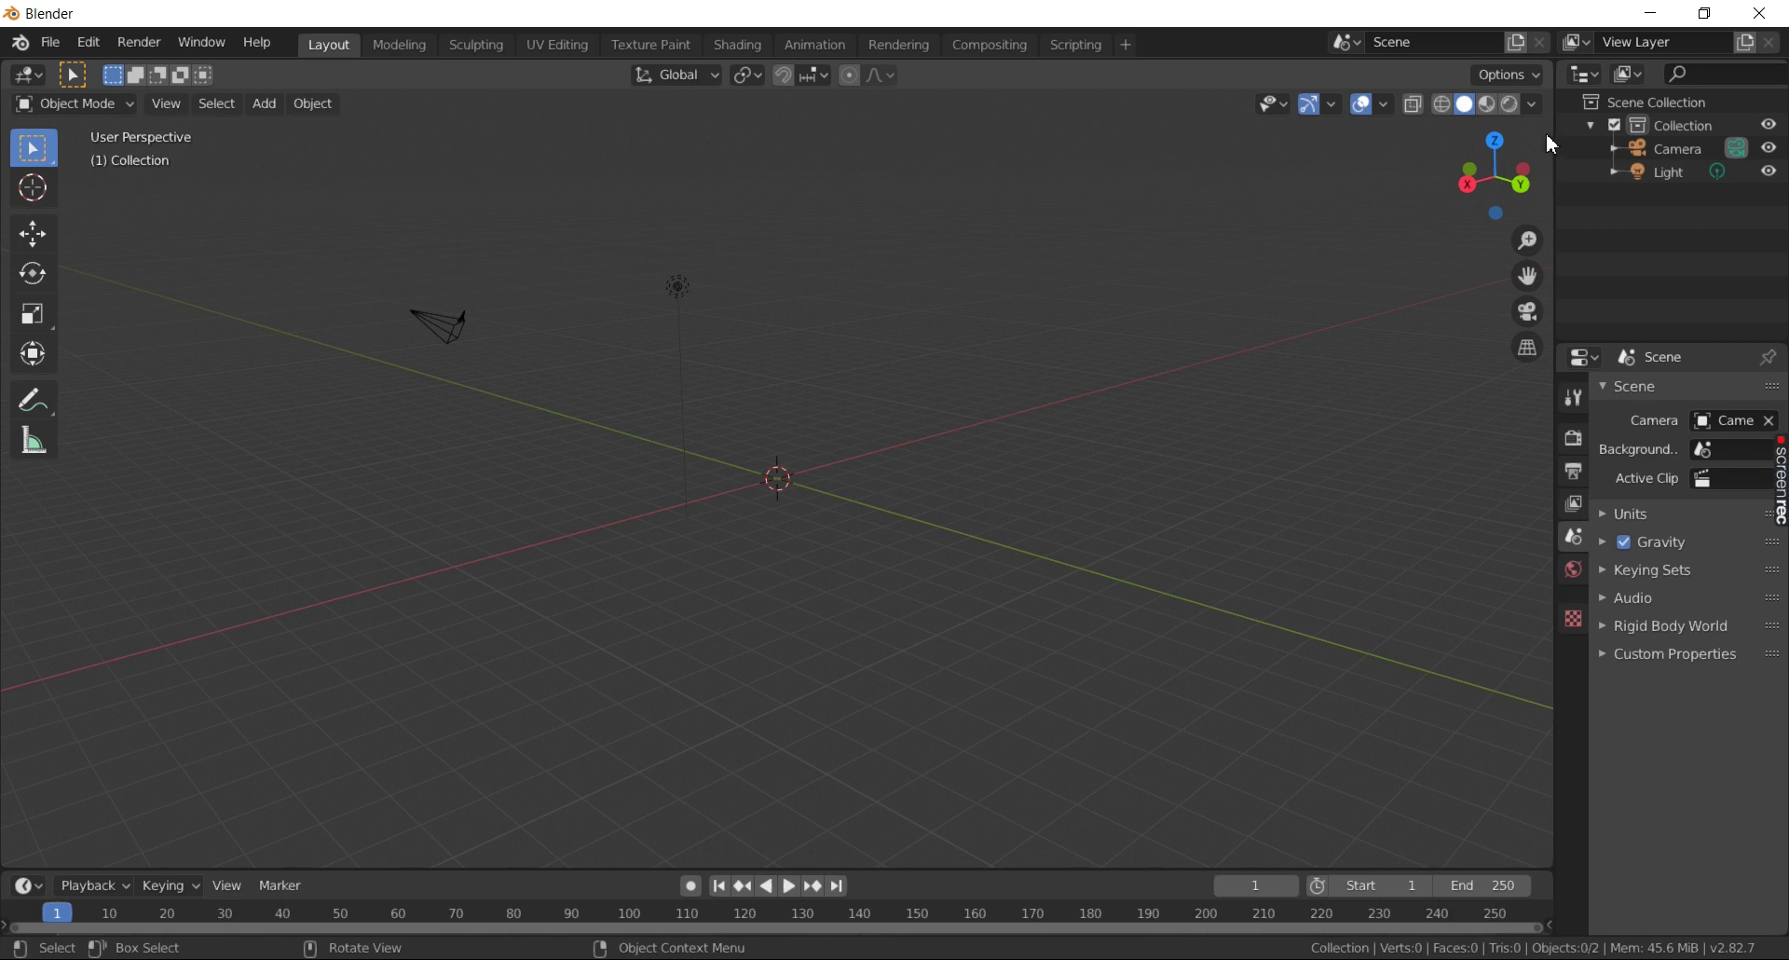
{"action": "key", "text": "n"}
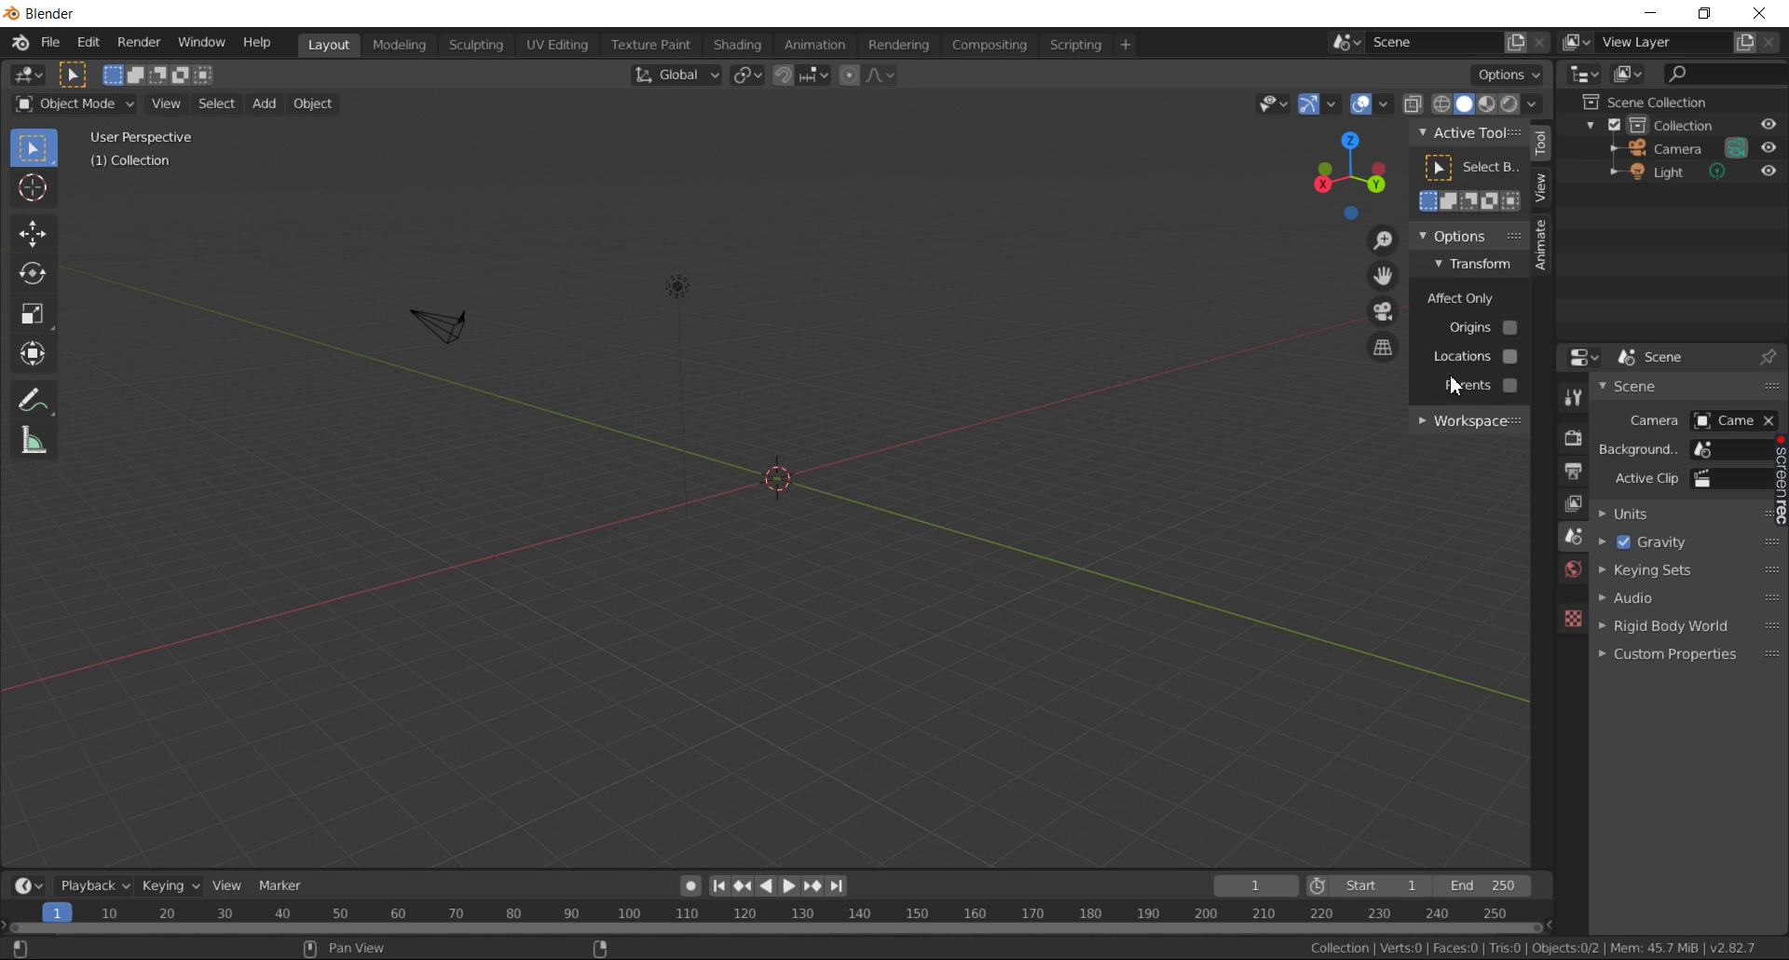
{"action": "left_click", "coordinate": [1429, 425]}
{"action": "left_click", "coordinate": [1429, 425]}
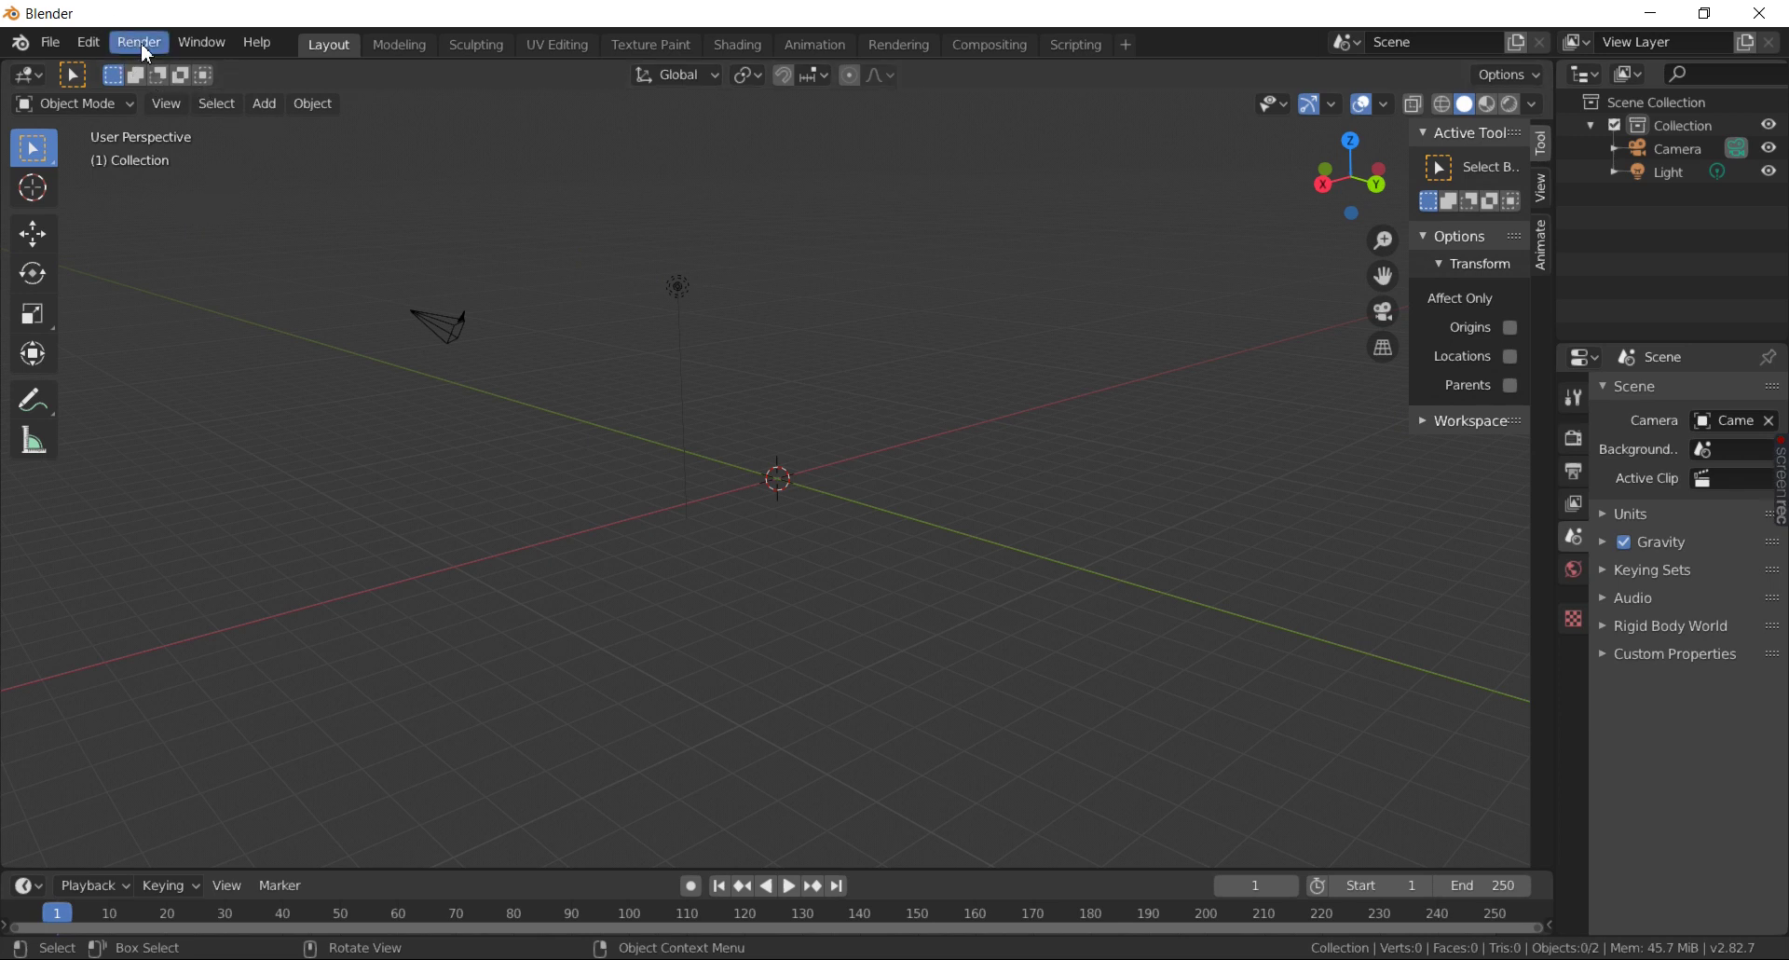
{"action": "left_click", "coordinate": [146, 55]}
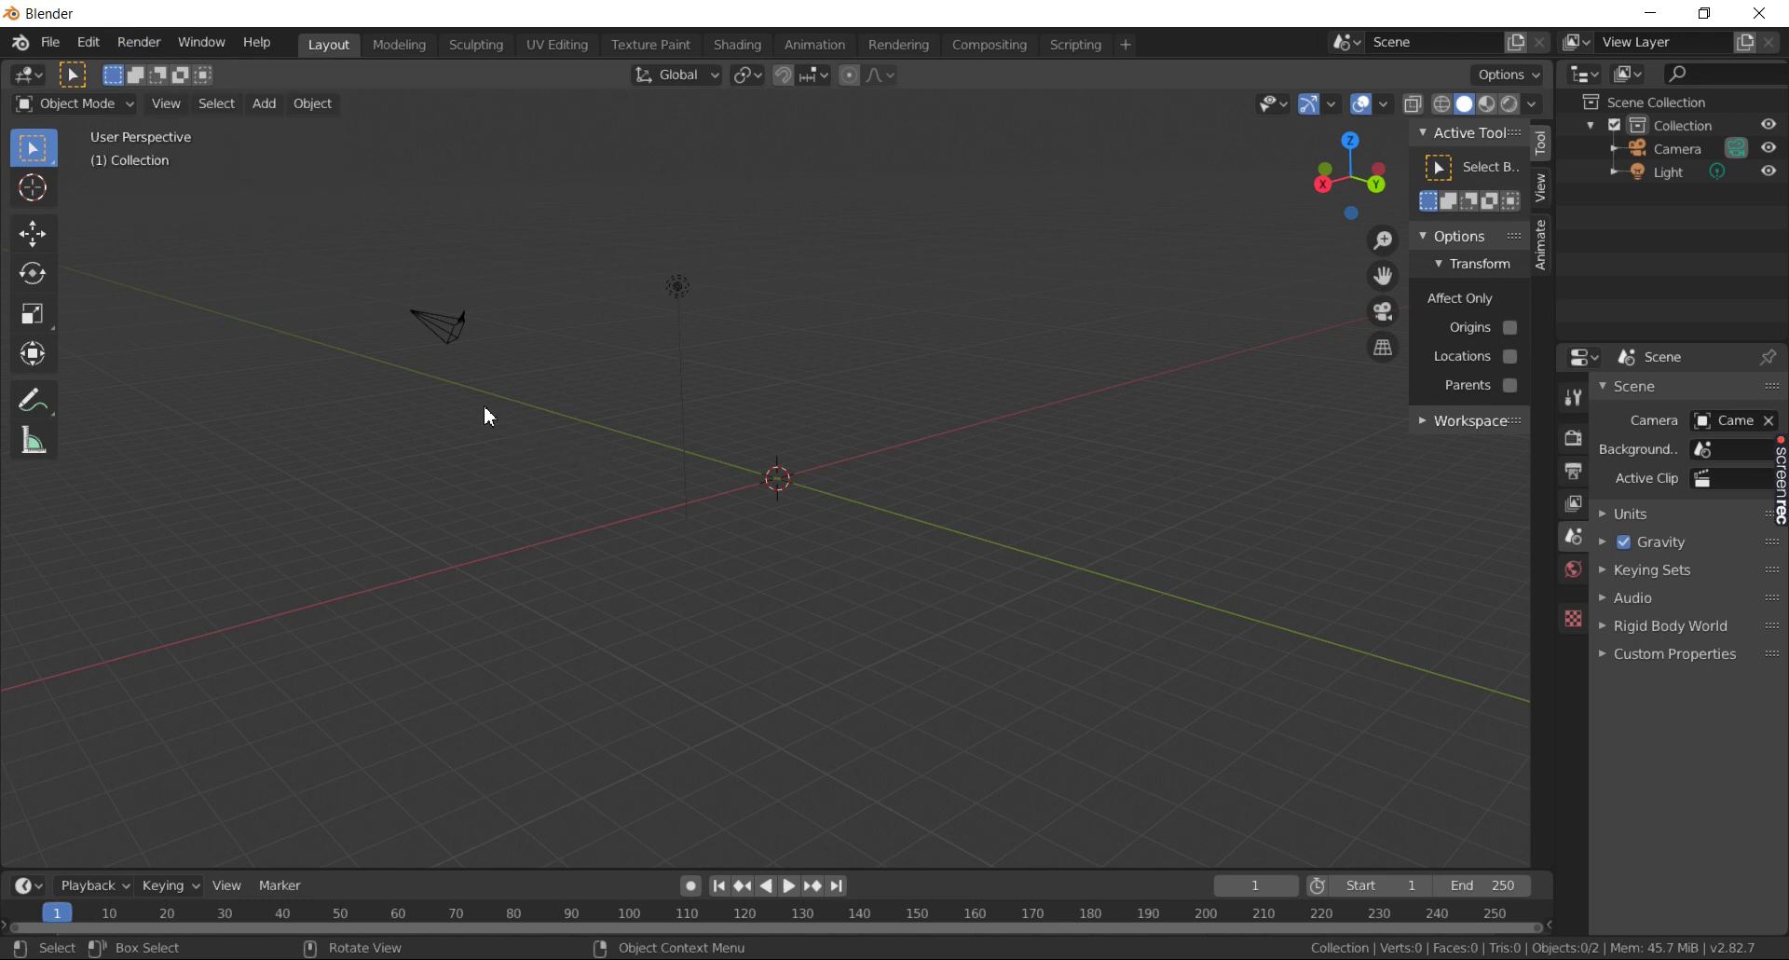
{"action": "key", "text": "shift+a"}
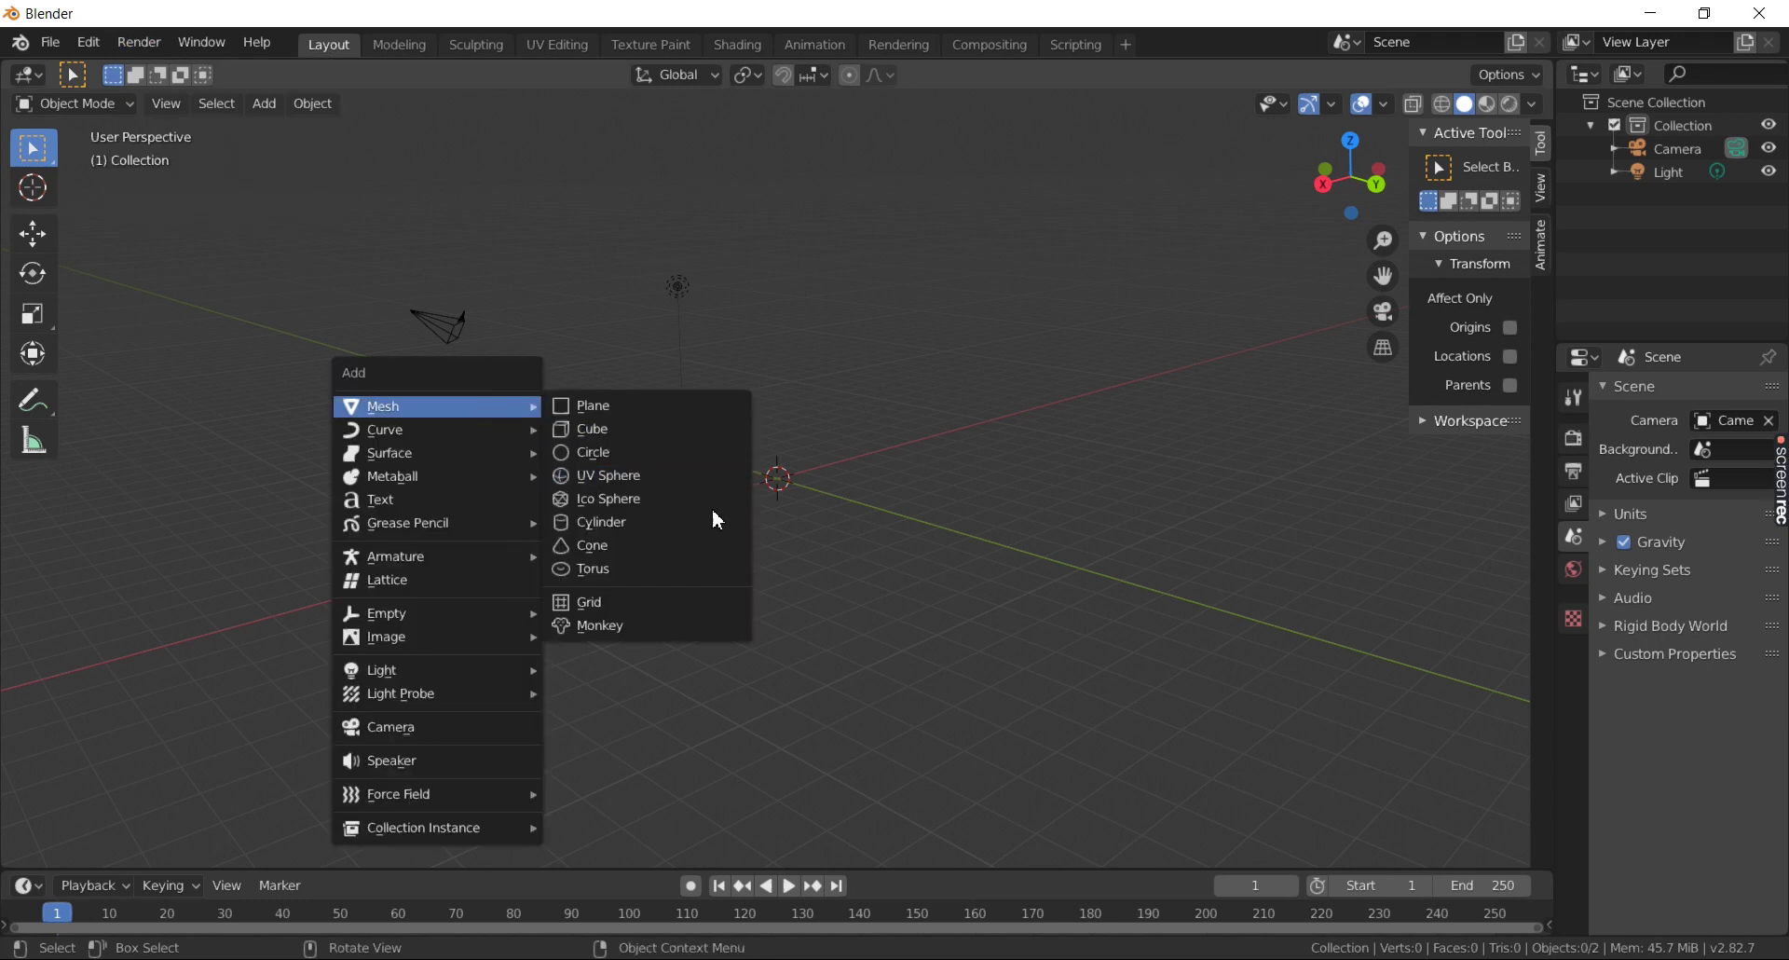
- Add a Suzanne monkey mesh and view it from the front
{"action": "left_click", "coordinate": [625, 629]}
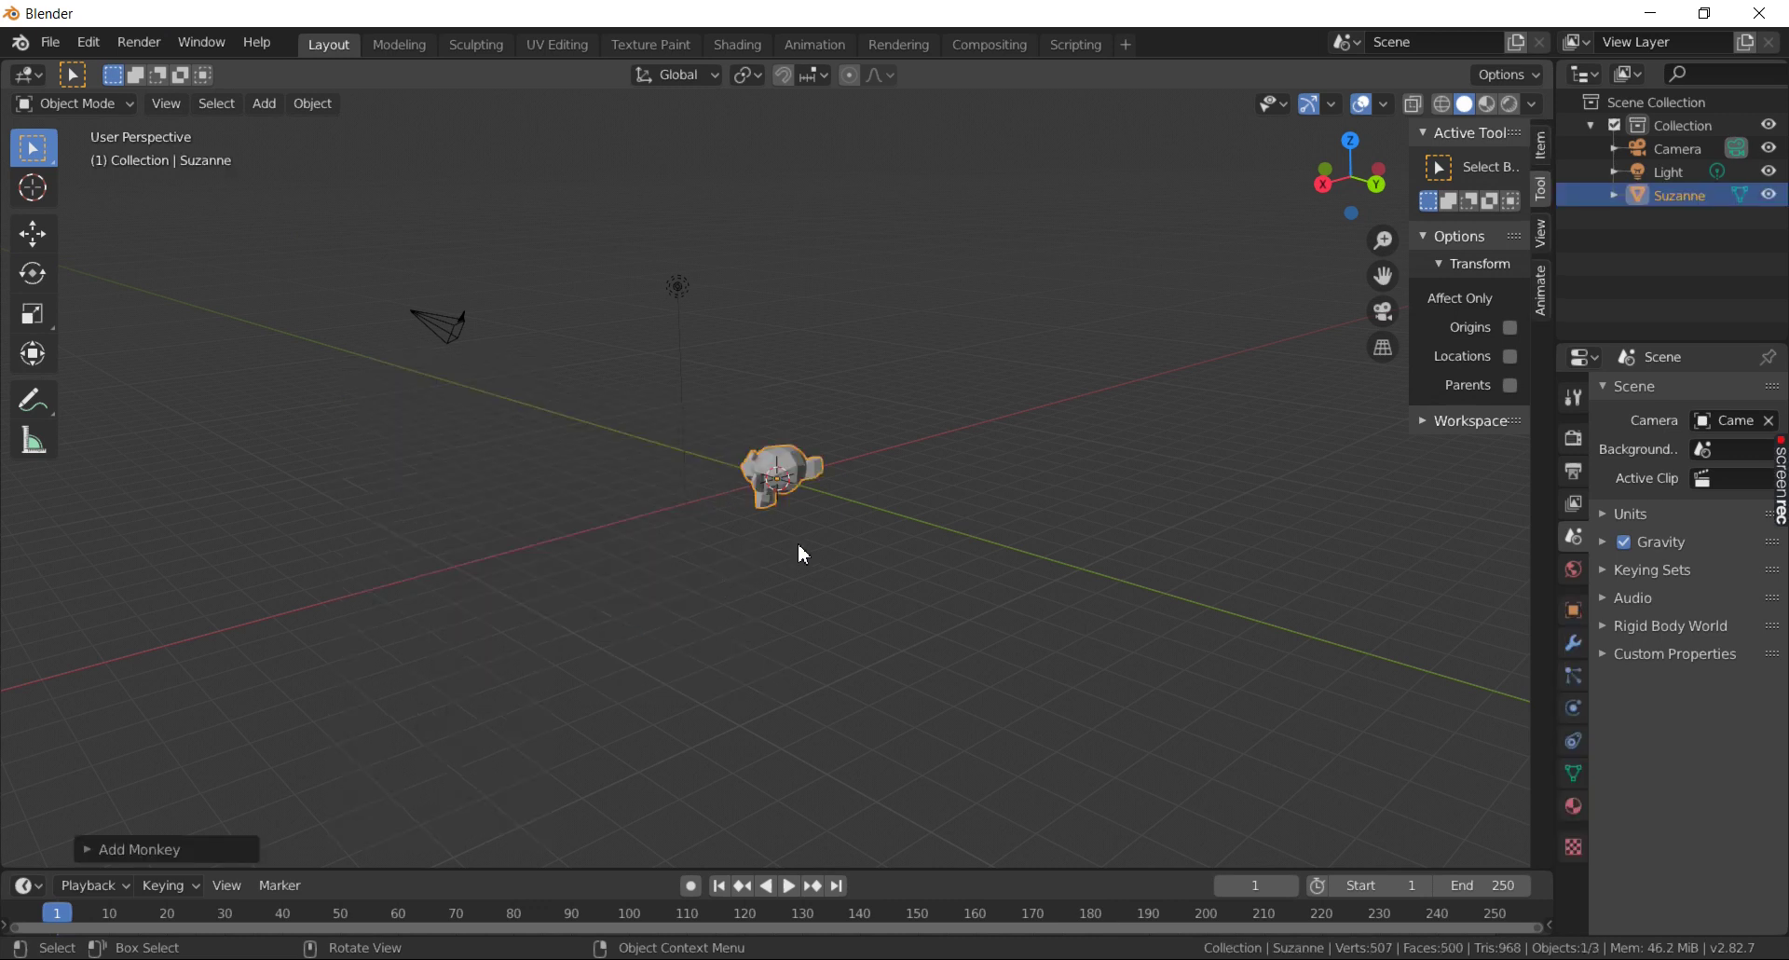
{"action": "scroll", "coordinate": [799, 549], "scroll_direction": "up", "scroll_amount": 3}
{"action": "mouse_move", "coordinate": [787, 550]}
{"action": "middle_mouse_down"}
{"action": "mouse_move", "coordinate": [1070, 544]}
{"action": "mouse_move", "coordinate": [999, 566]}
{"action": "mouse_move", "coordinate": [1025, 541]}
{"action": "mouse_move", "coordinate": [976, 580]}
{"action": "mouse_move", "coordinate": [925, 569]}
{"action": "middle_mouse_up"}
{"action": "scroll", "coordinate": [1025, 540], "scroll_direction": "up", "scroll_amount": 3}
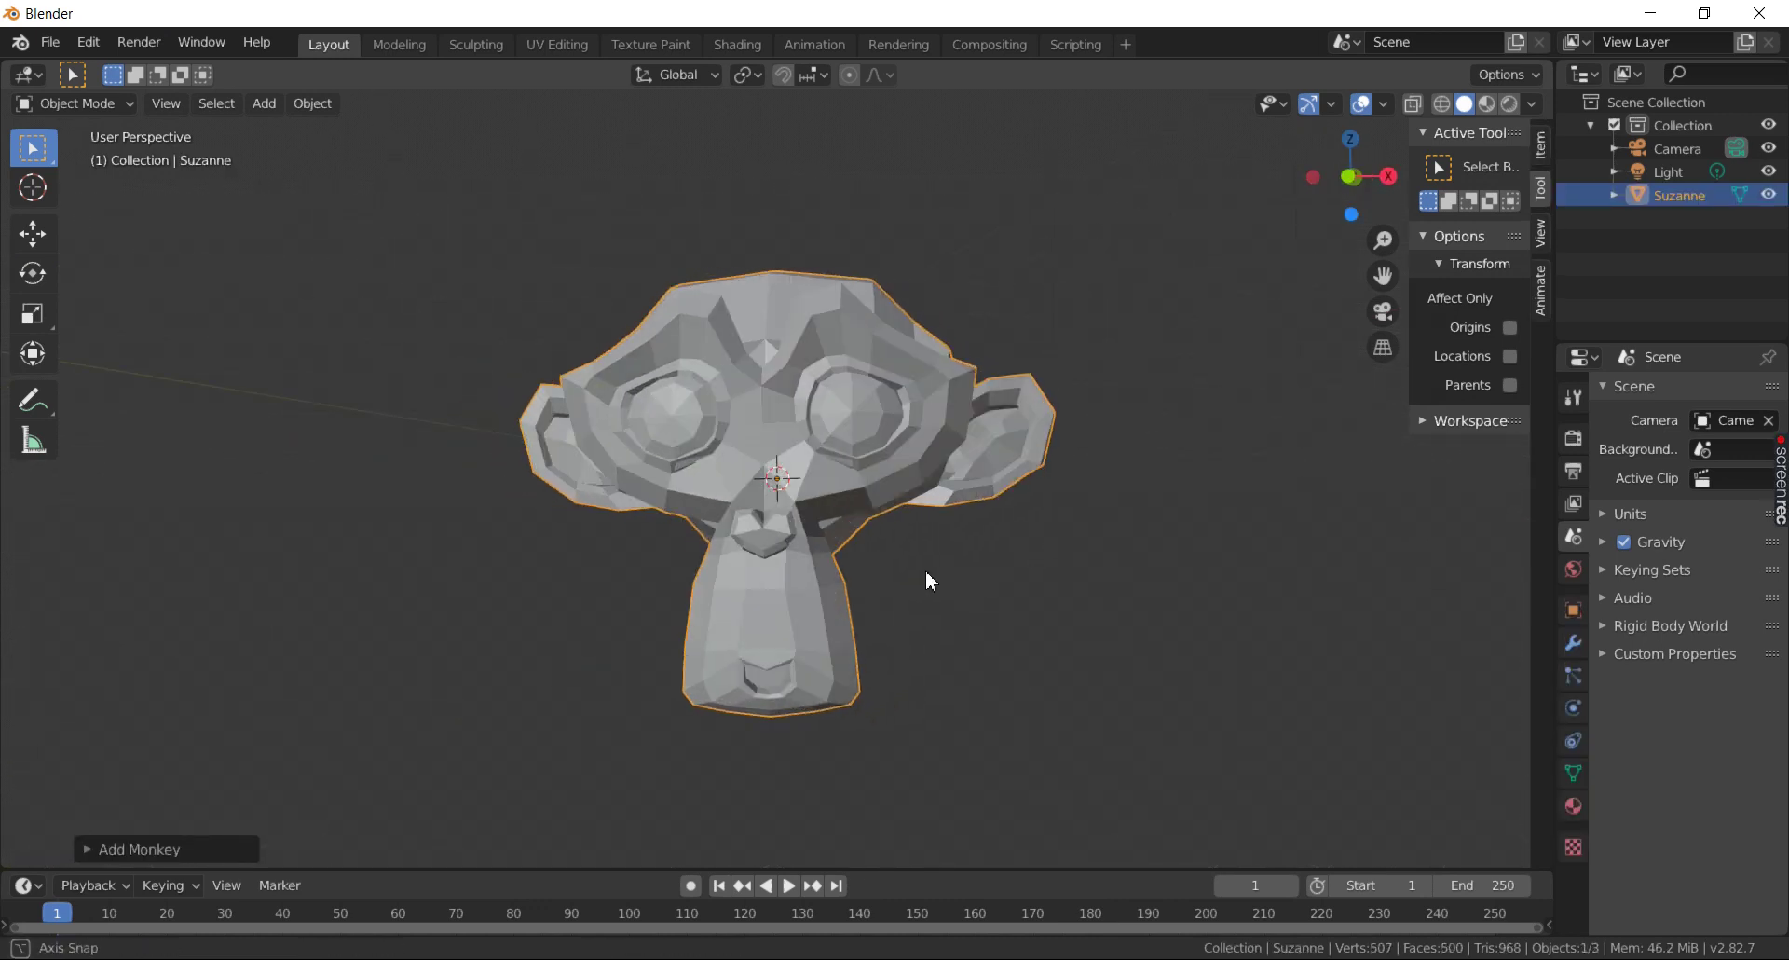
- Add a Subdivision Surface modifier to Suzanne
{"action": "left_click", "coordinate": [1576, 650]}
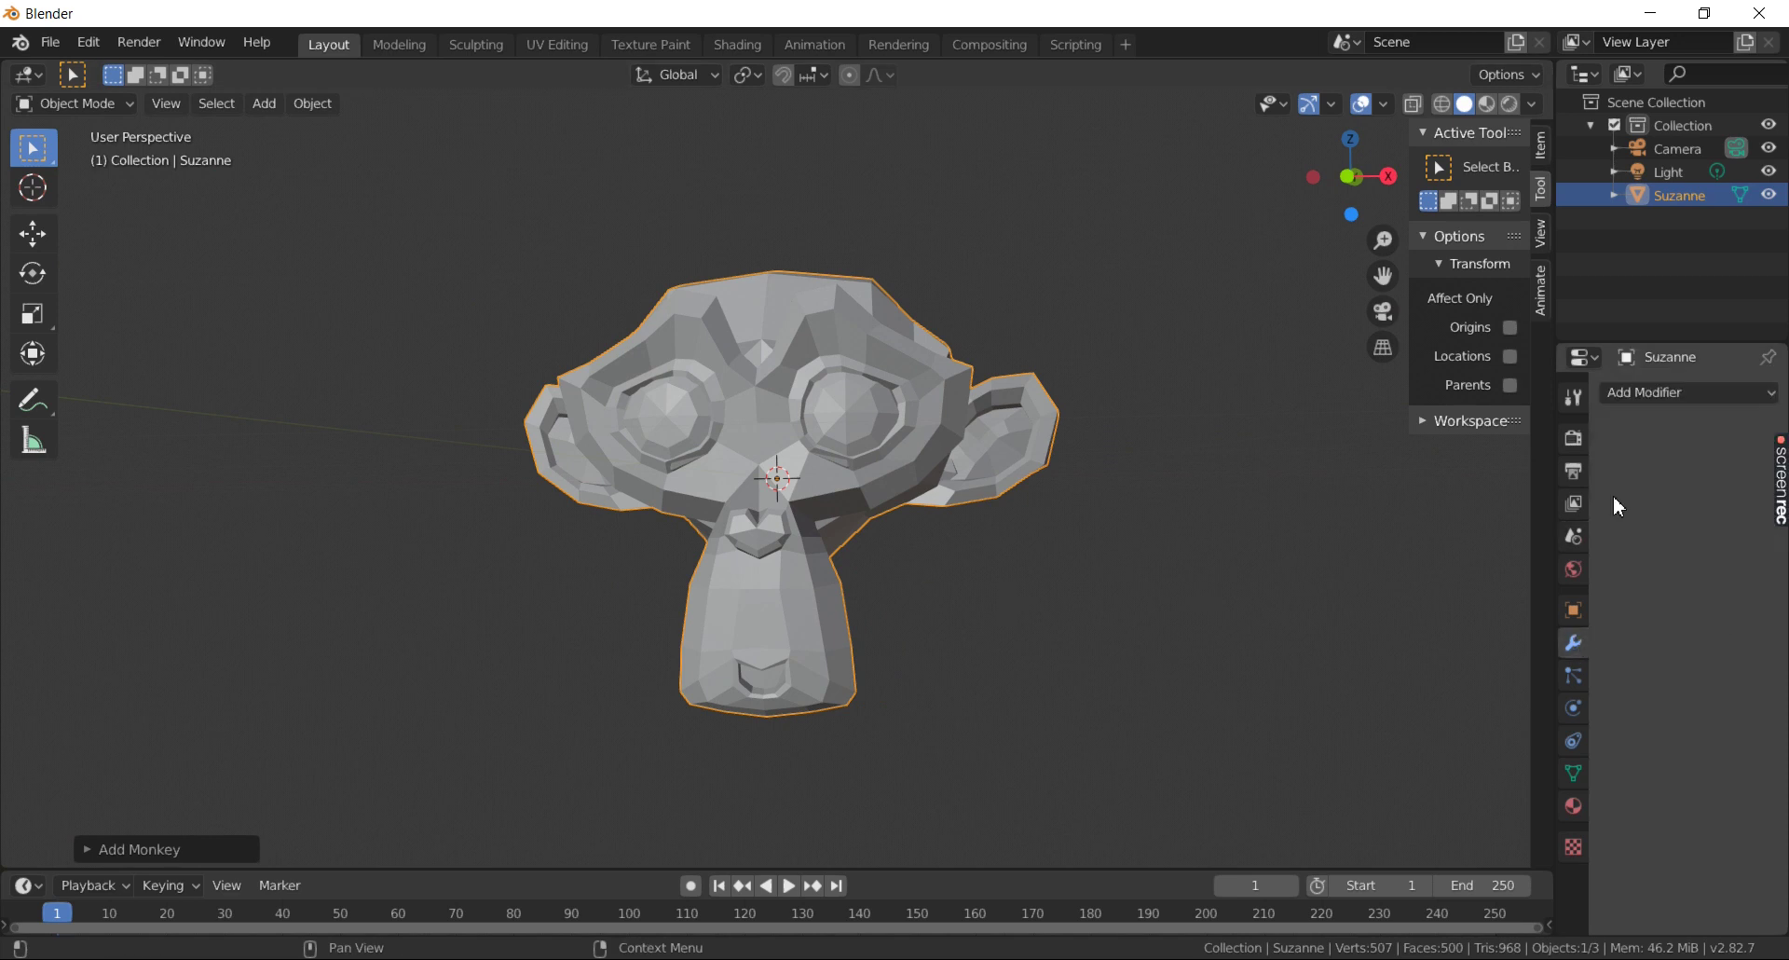
{"action": "left_click", "coordinate": [1646, 393]}
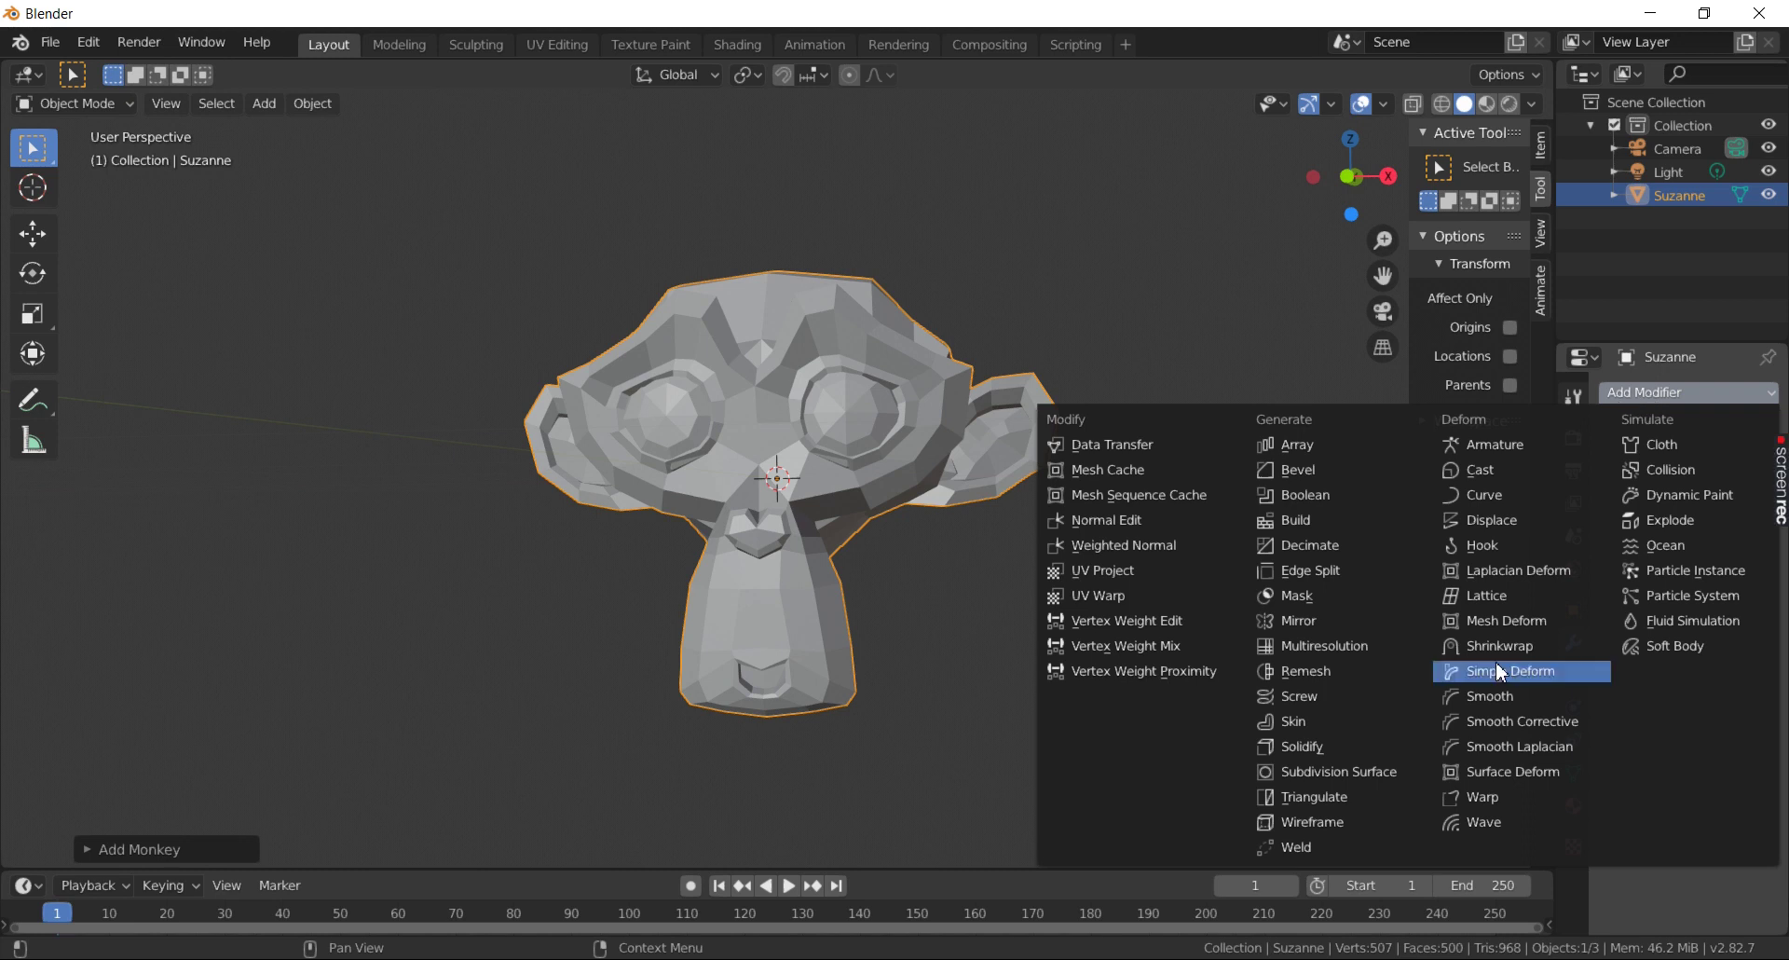
{"action": "left_click", "coordinate": [1361, 787]}
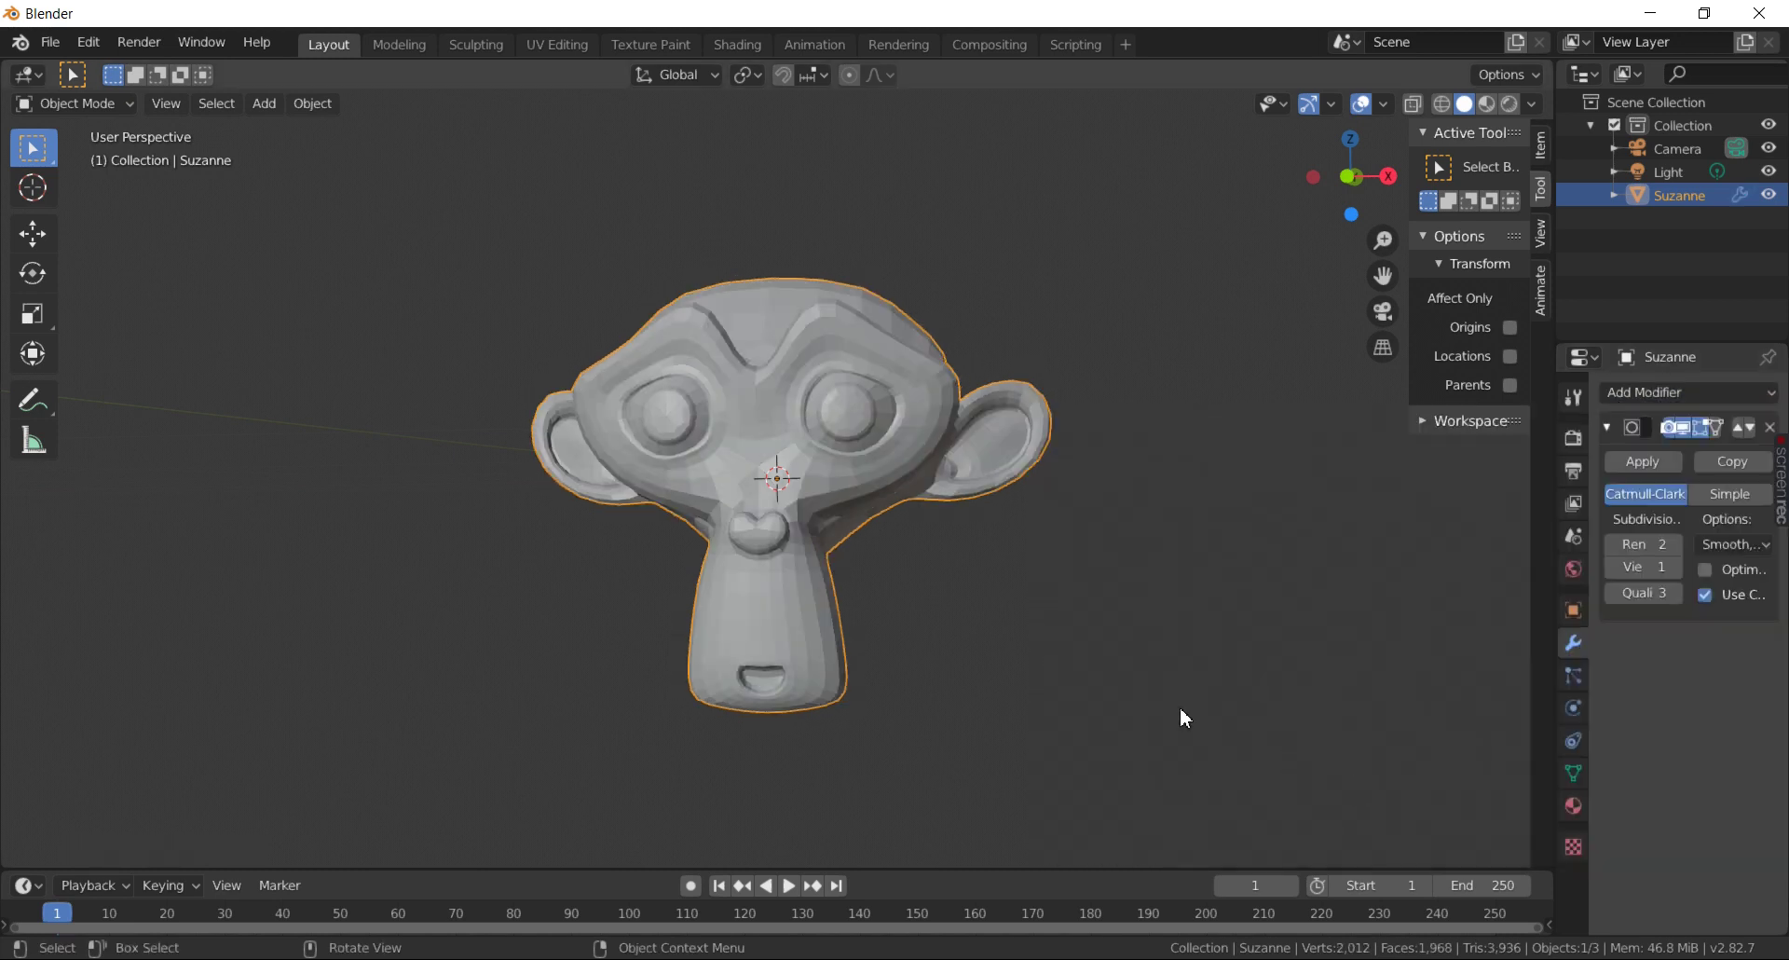
- Shade Suzanne smooth and orbit around to check the result
{"action": "mouse_move", "coordinate": [1042, 538]}
{"action": "middle_mouse_down"}
{"action": "mouse_move", "coordinate": [1071, 479]}
{"action": "mouse_move", "coordinate": [1103, 492]}
{"action": "middle_mouse_up"}
{"action": "right_click", "coordinate": [834, 384]}
{"action": "left_click", "coordinate": [827, 373]}
{"action": "mouse_move", "coordinate": [977, 515]}
{"action": "middle_mouse_down"}
{"action": "mouse_move", "coordinate": [950, 560]}
{"action": "mouse_move", "coordinate": [1050, 600]}
{"action": "mouse_move", "coordinate": [920, 534]}
{"action": "middle_mouse_up"}
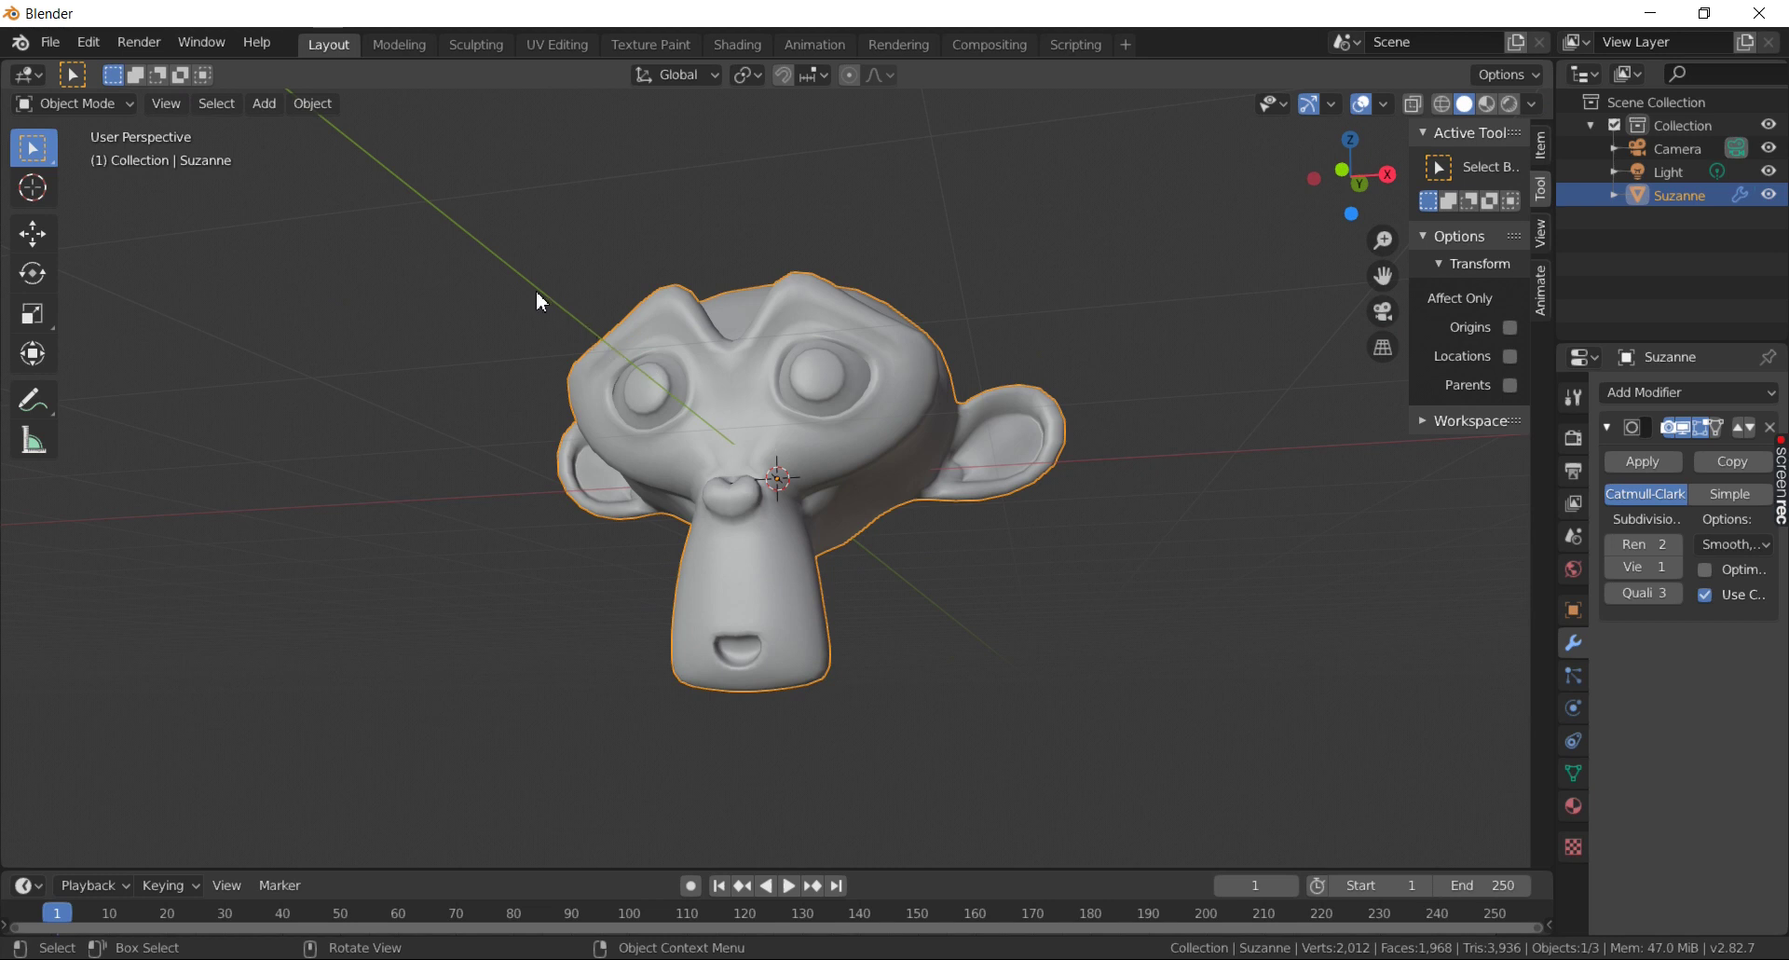
{"action": "left_click", "coordinate": [149, 46]}
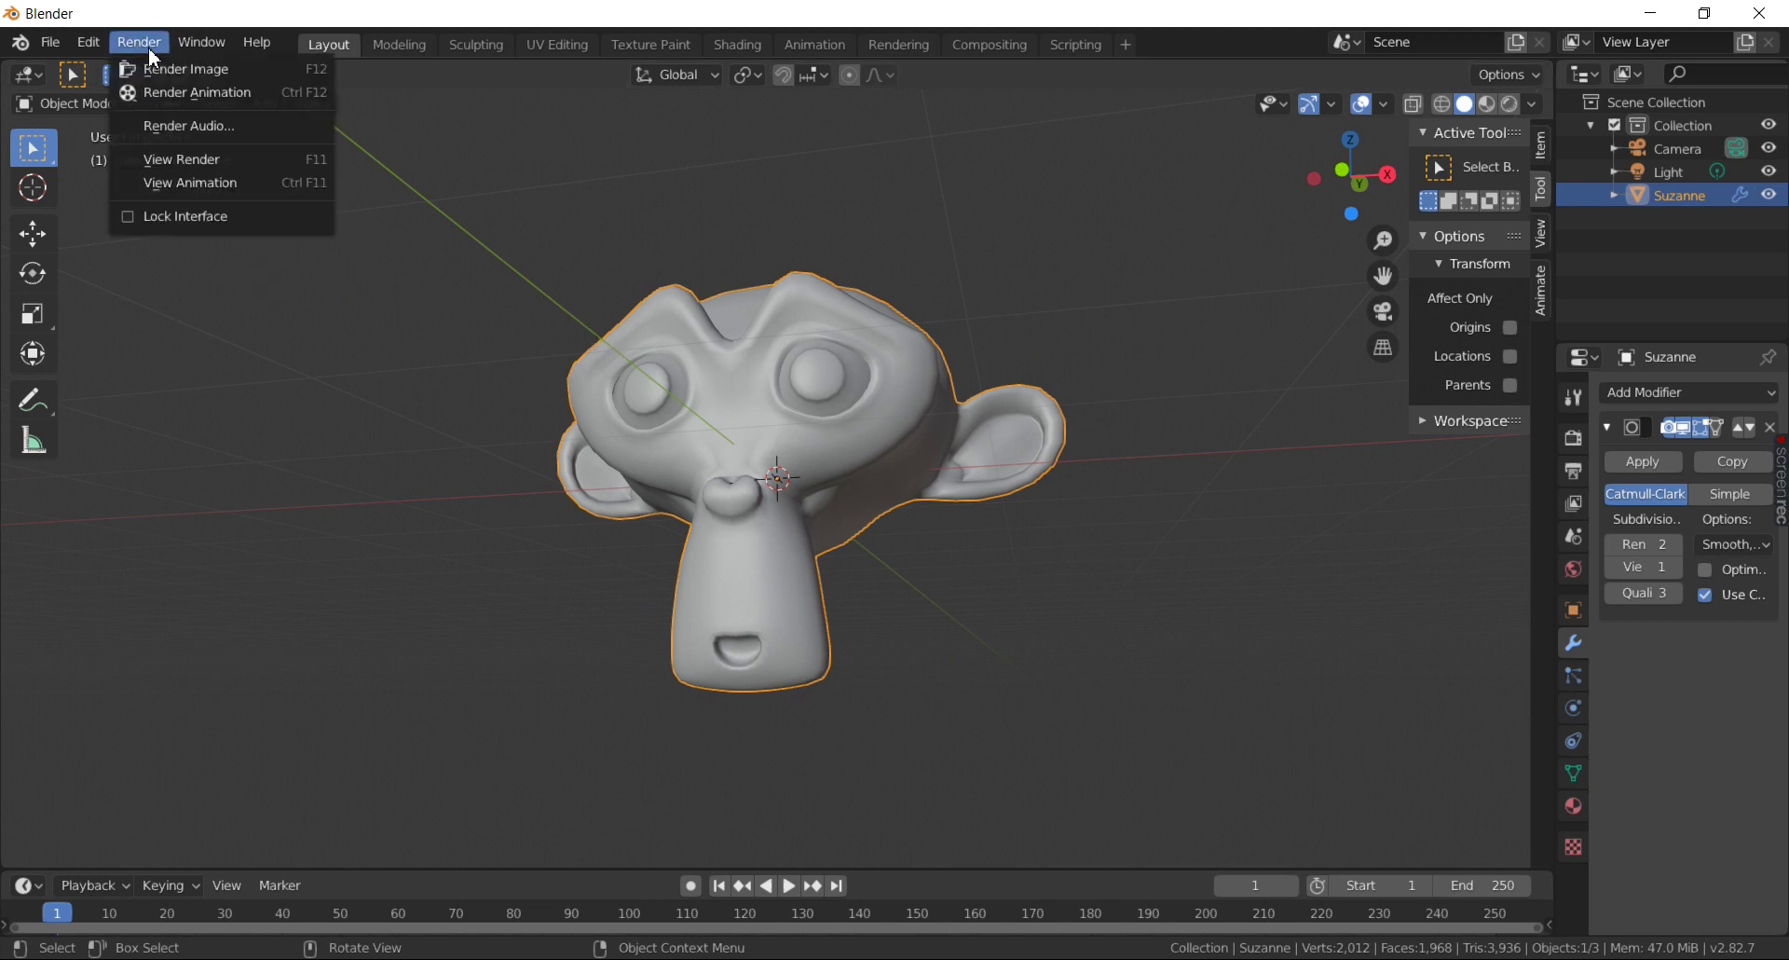
- Render an image of the smoothed Suzanne and close the render window
{"action": "left_click", "coordinate": [173, 69]}
{"action": "scroll", "coordinate": [897, 481], "scroll_direction": "down", "scroll_amount": 3}
{"action": "scroll", "coordinate": [897, 481], "scroll_direction": "up", "scroll_amount": 4}
{"action": "scroll", "coordinate": [896, 481], "scroll_direction": "down", "scroll_amount": 1}
{"action": "scroll", "coordinate": [896, 481], "scroll_direction": "down", "scroll_amount": 3}
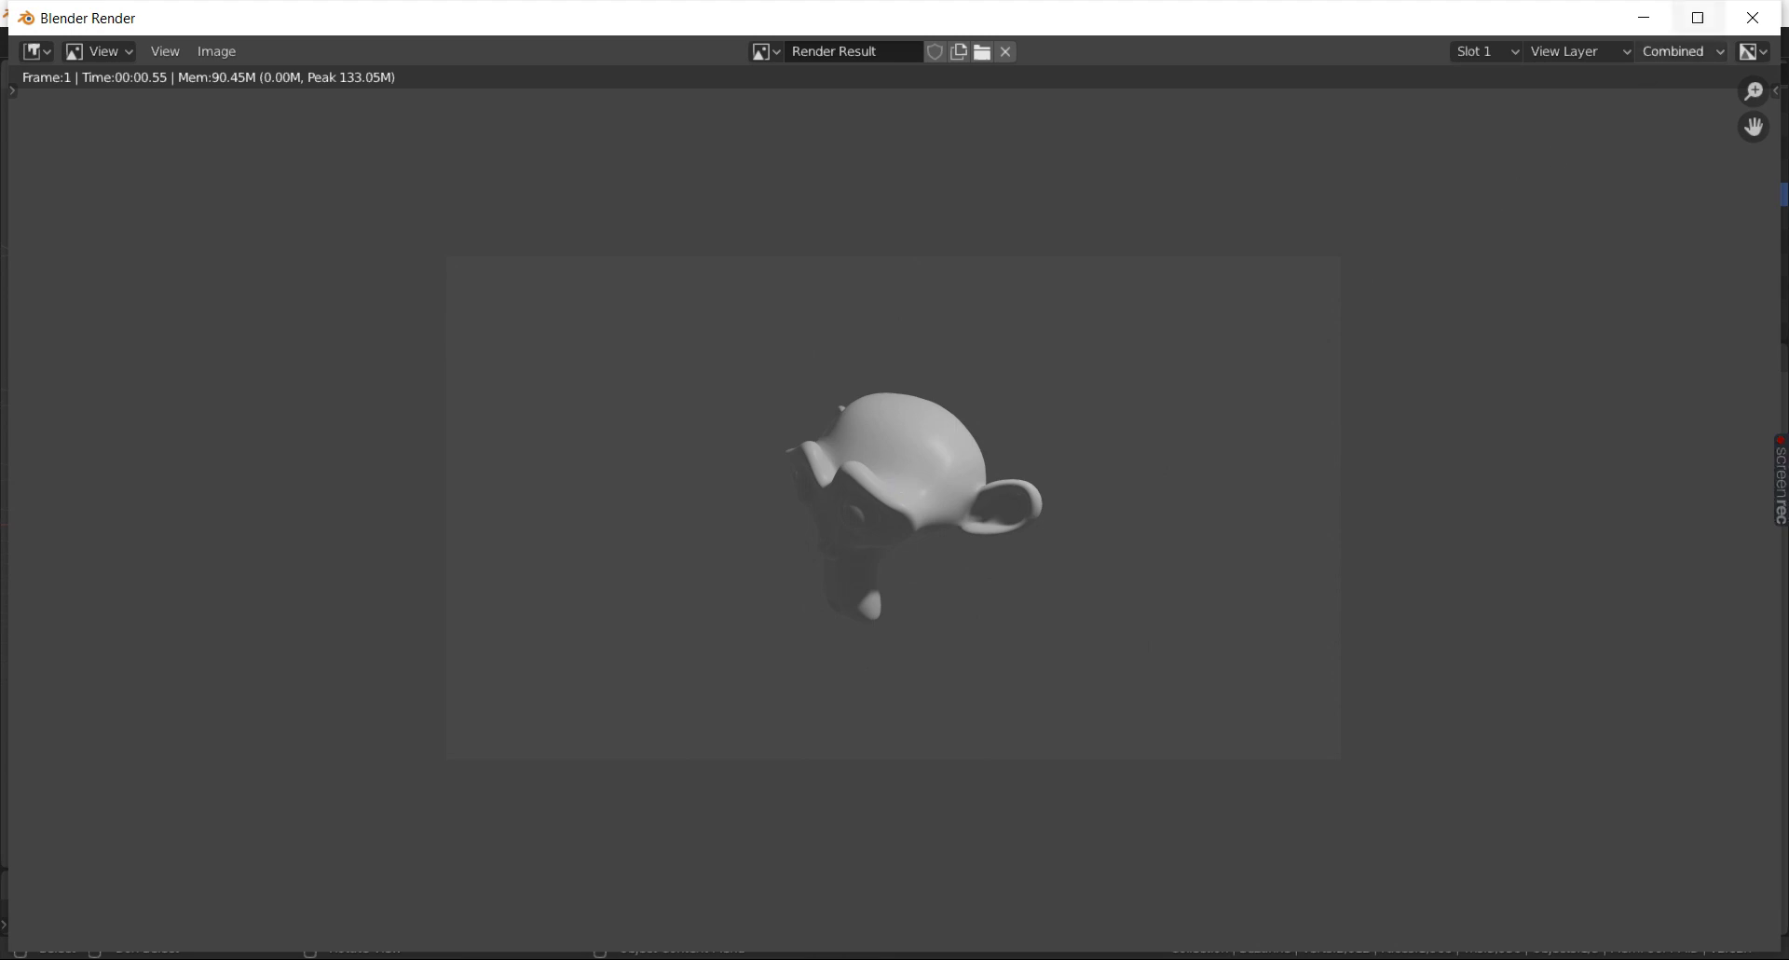
{"action": "left_click", "coordinate": [1753, 17]}
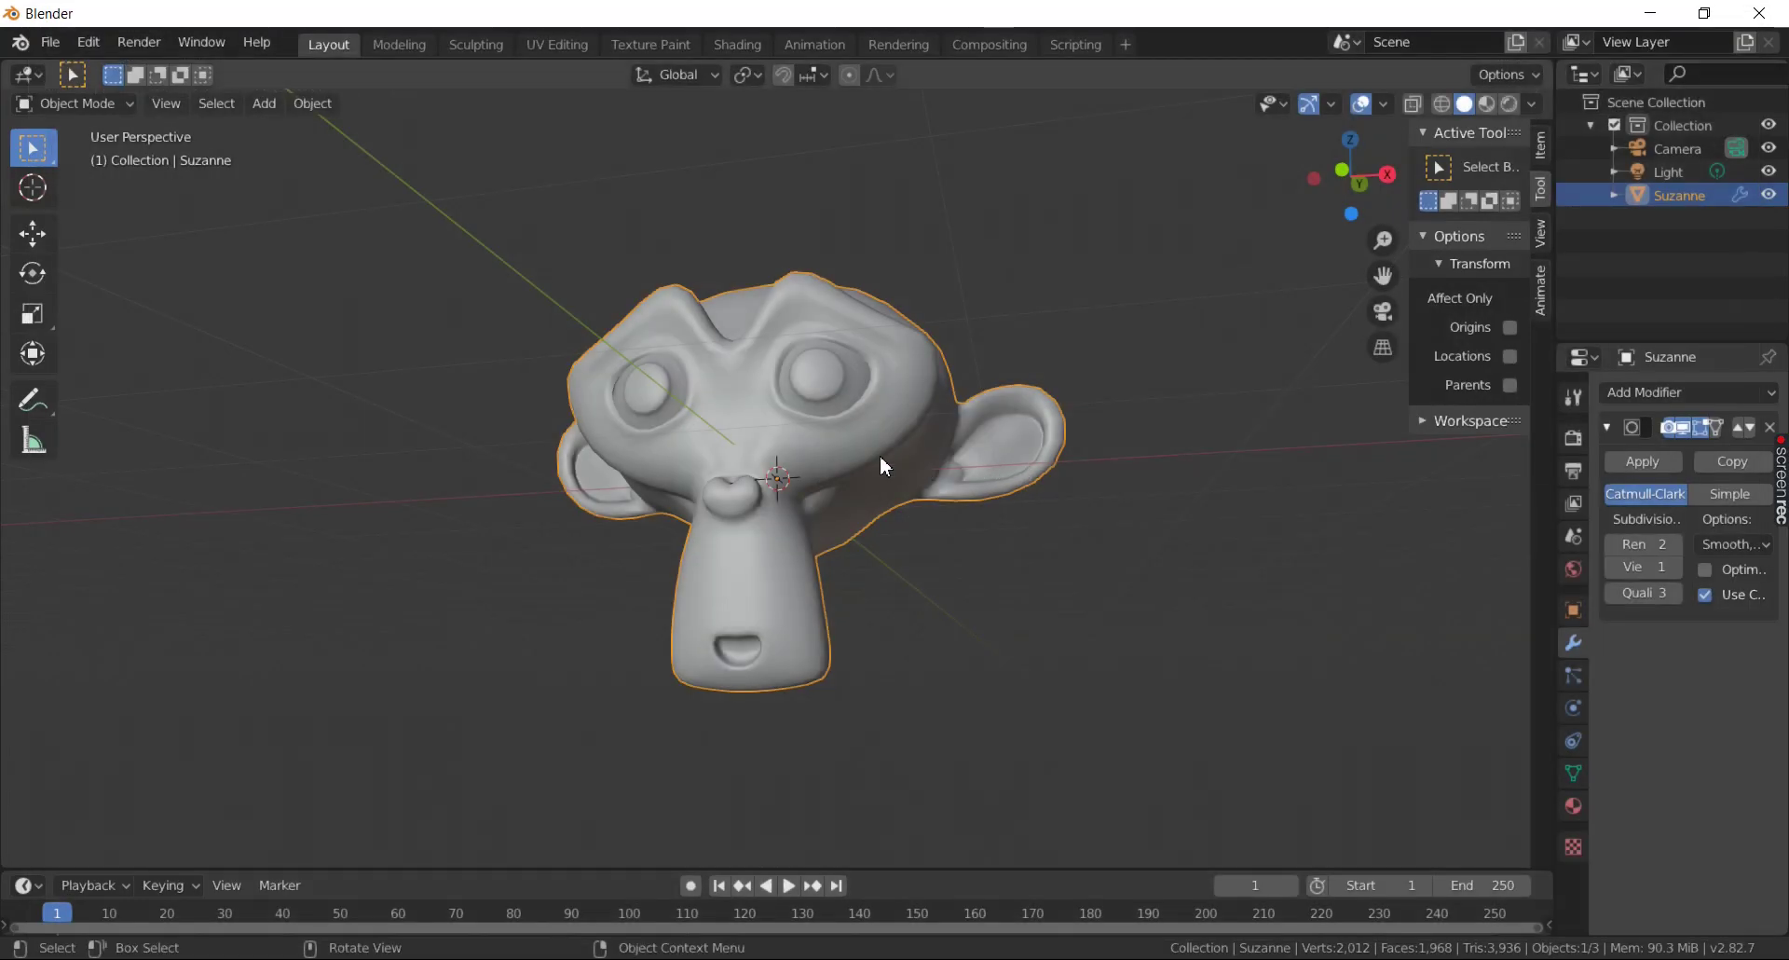
- Reopen the last render with View Render, then close it
{"action": "left_click", "coordinate": [132, 46]}
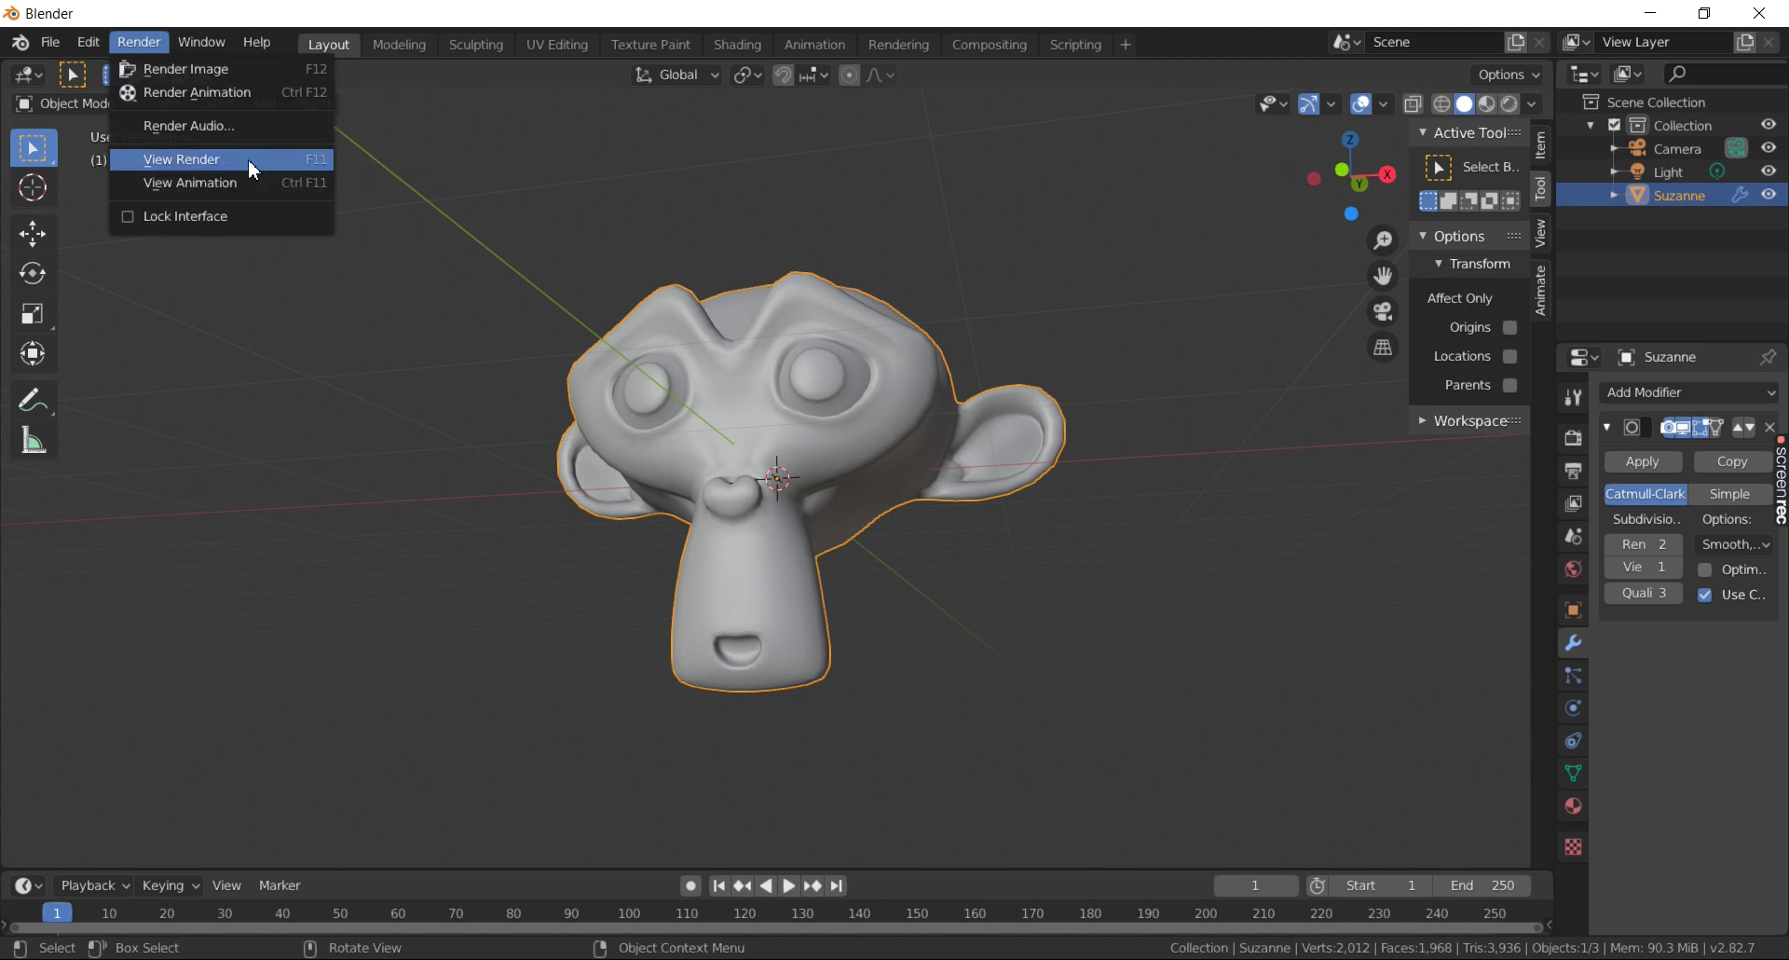
{"action": "left_click", "coordinate": [244, 166]}
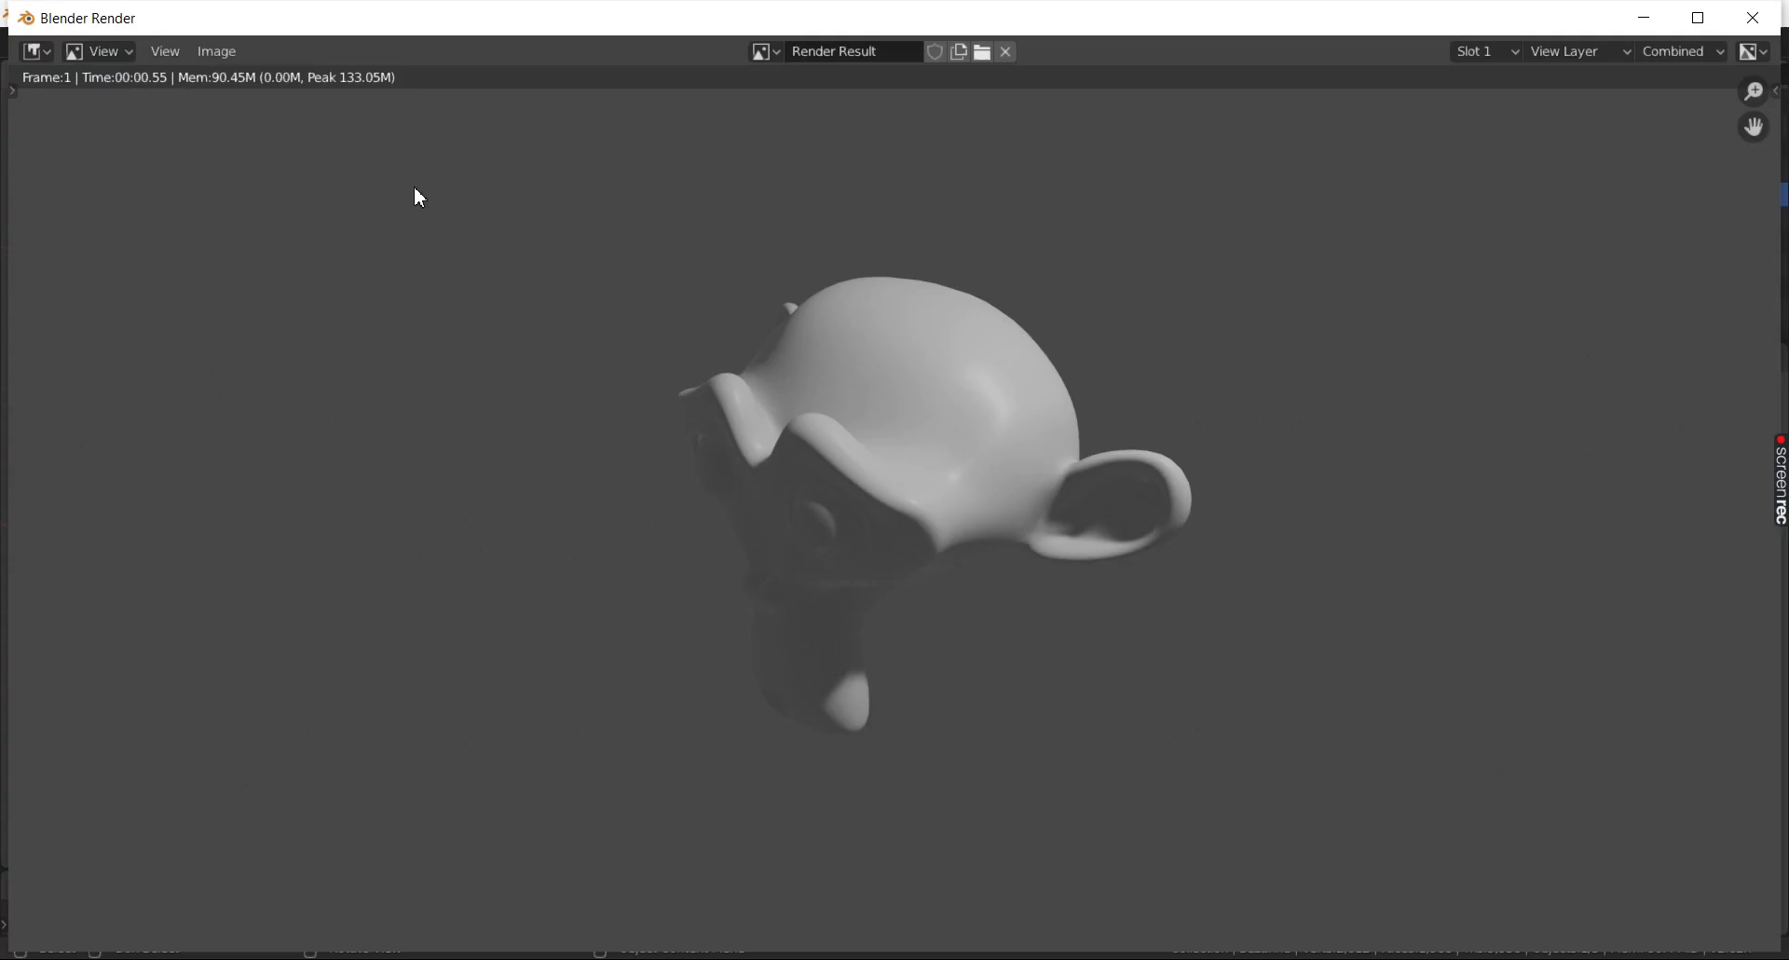
{"action": "left_click", "coordinate": [1753, 17]}
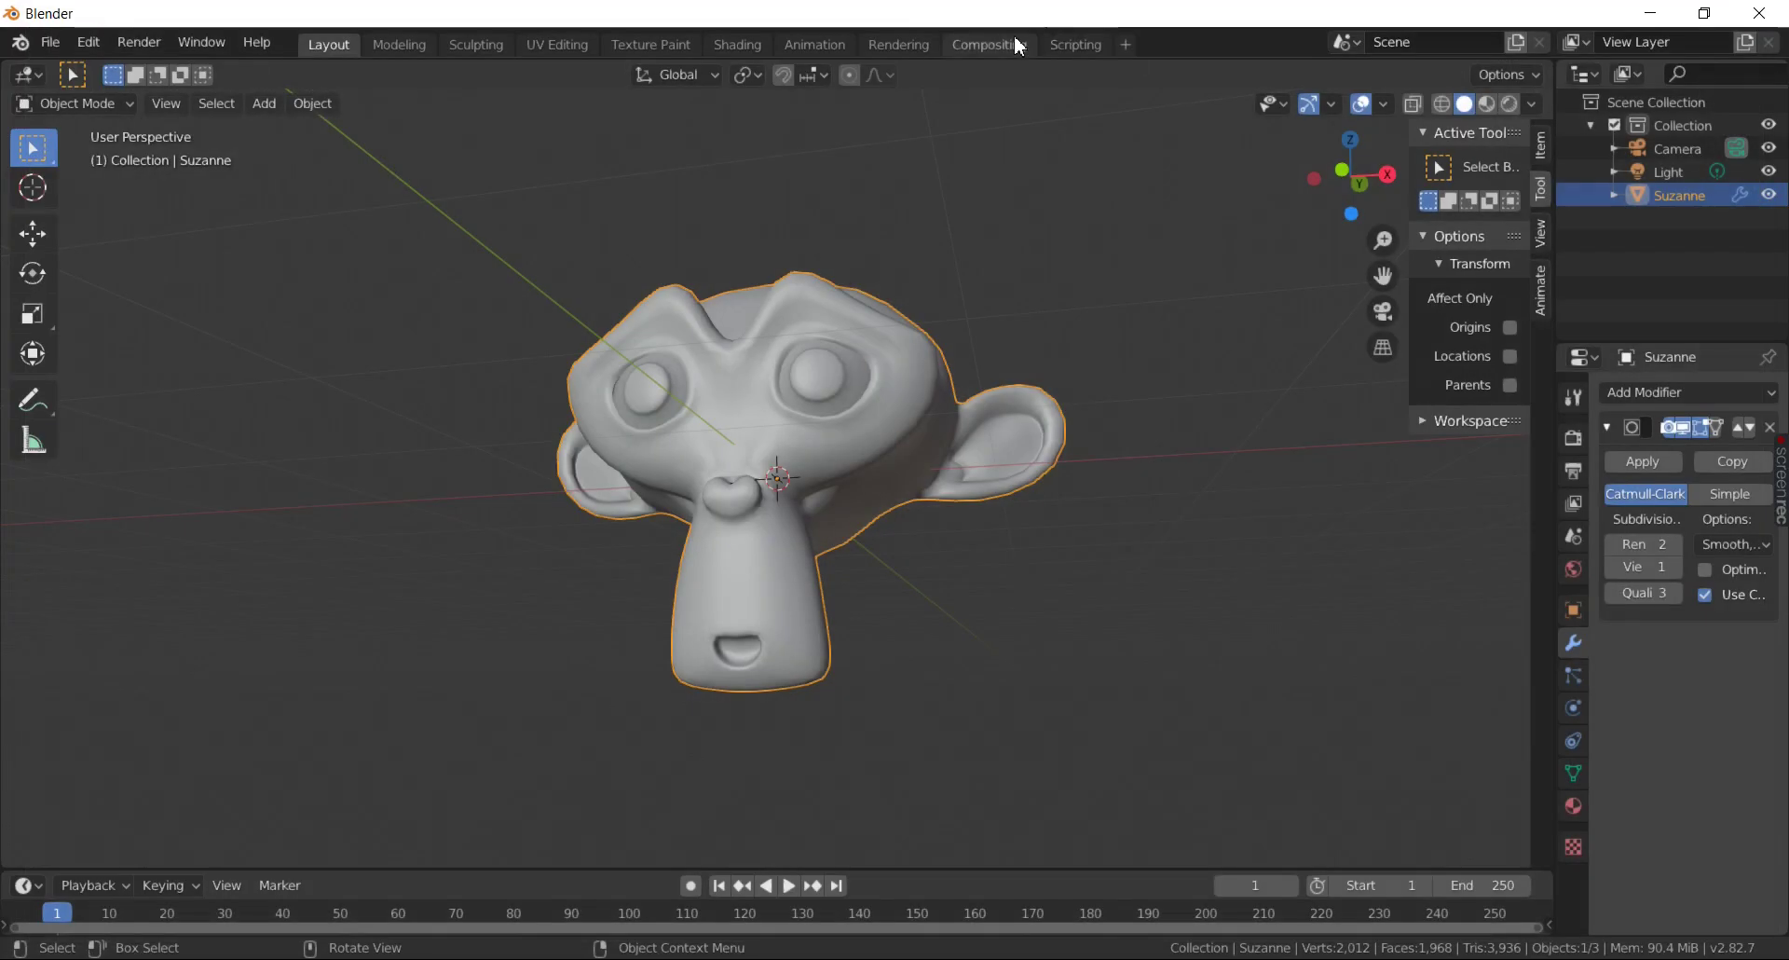
- Toggle the Blender window to fullscreen from the Window menu
{"action": "left_click", "coordinate": [150, 51]}
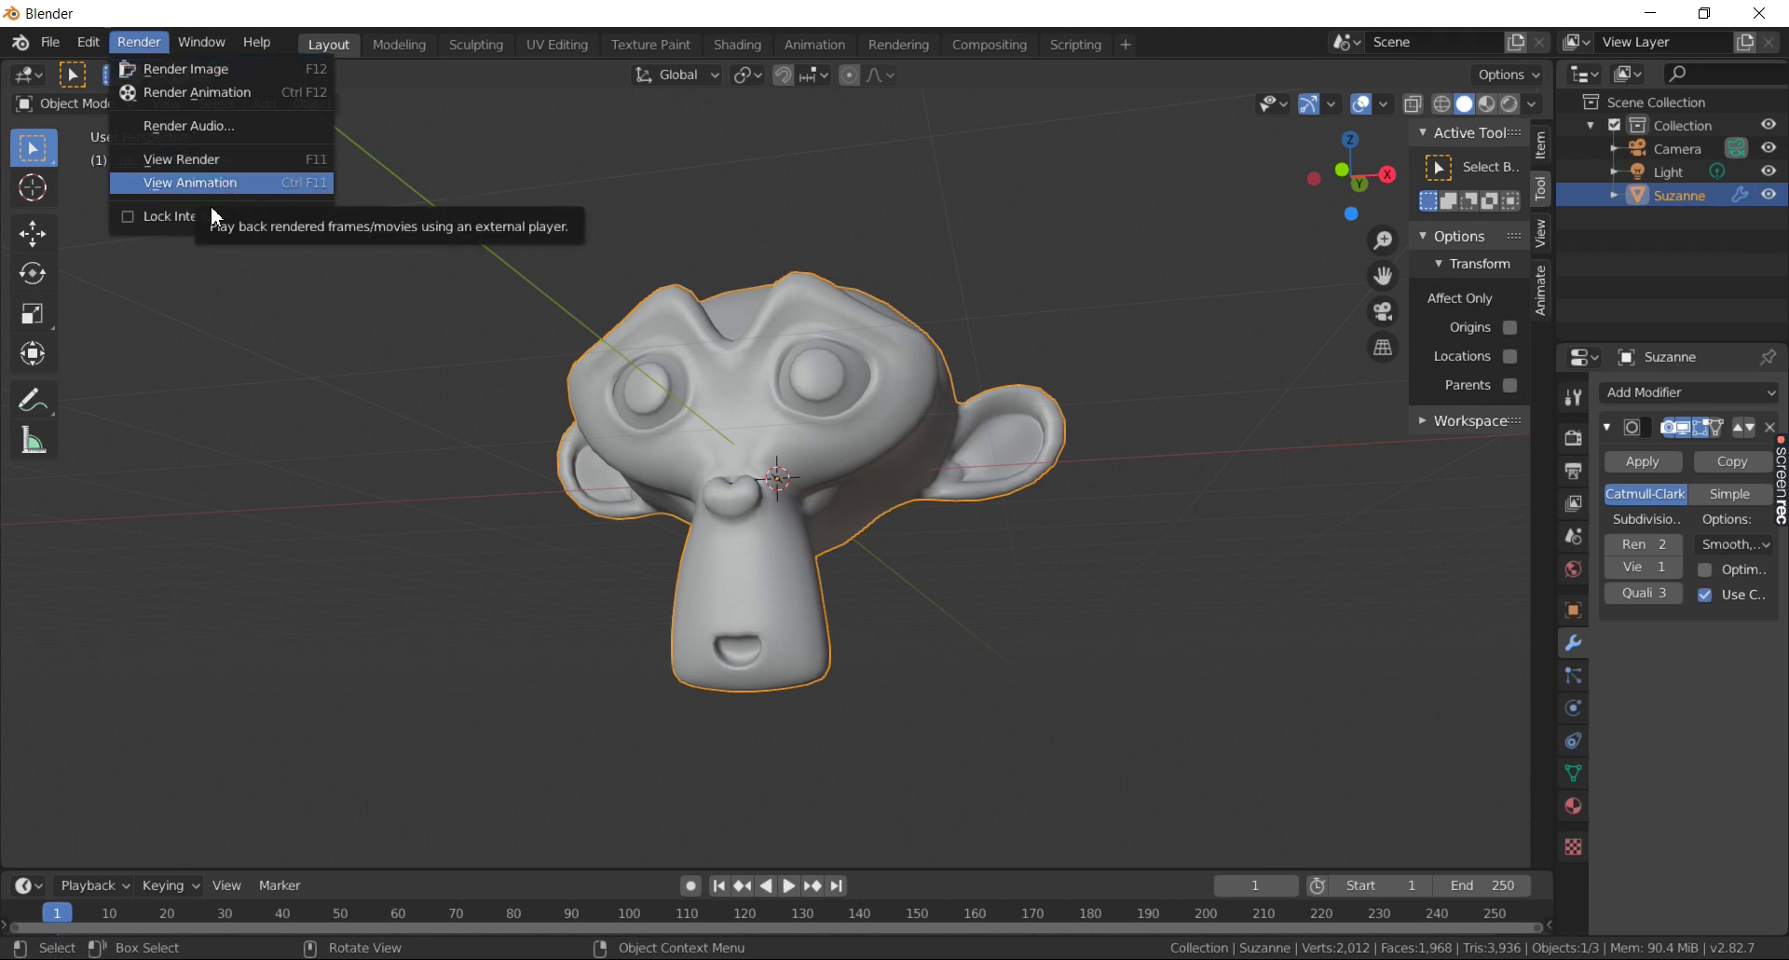
{"action": "left_click", "coordinate": [222, 216]}
{"action": "left_click", "coordinate": [217, 51]}
{"action": "left_click", "coordinate": [215, 42]}
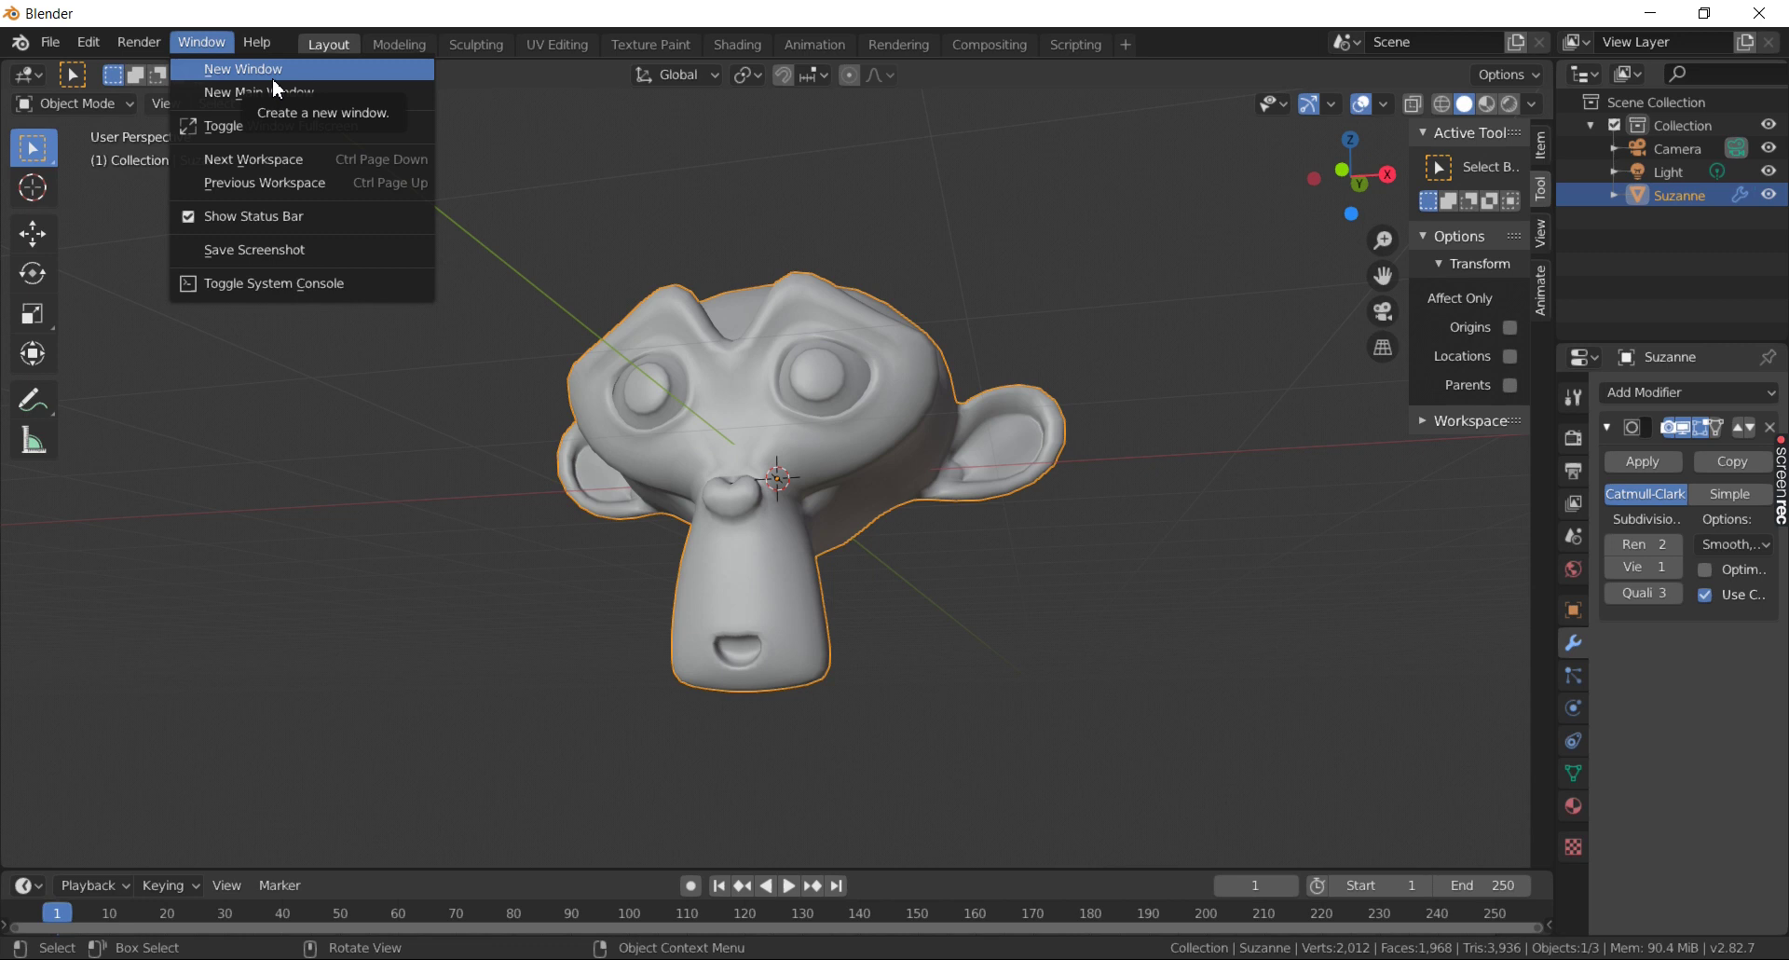
{"action": "left_click", "coordinate": [272, 142]}
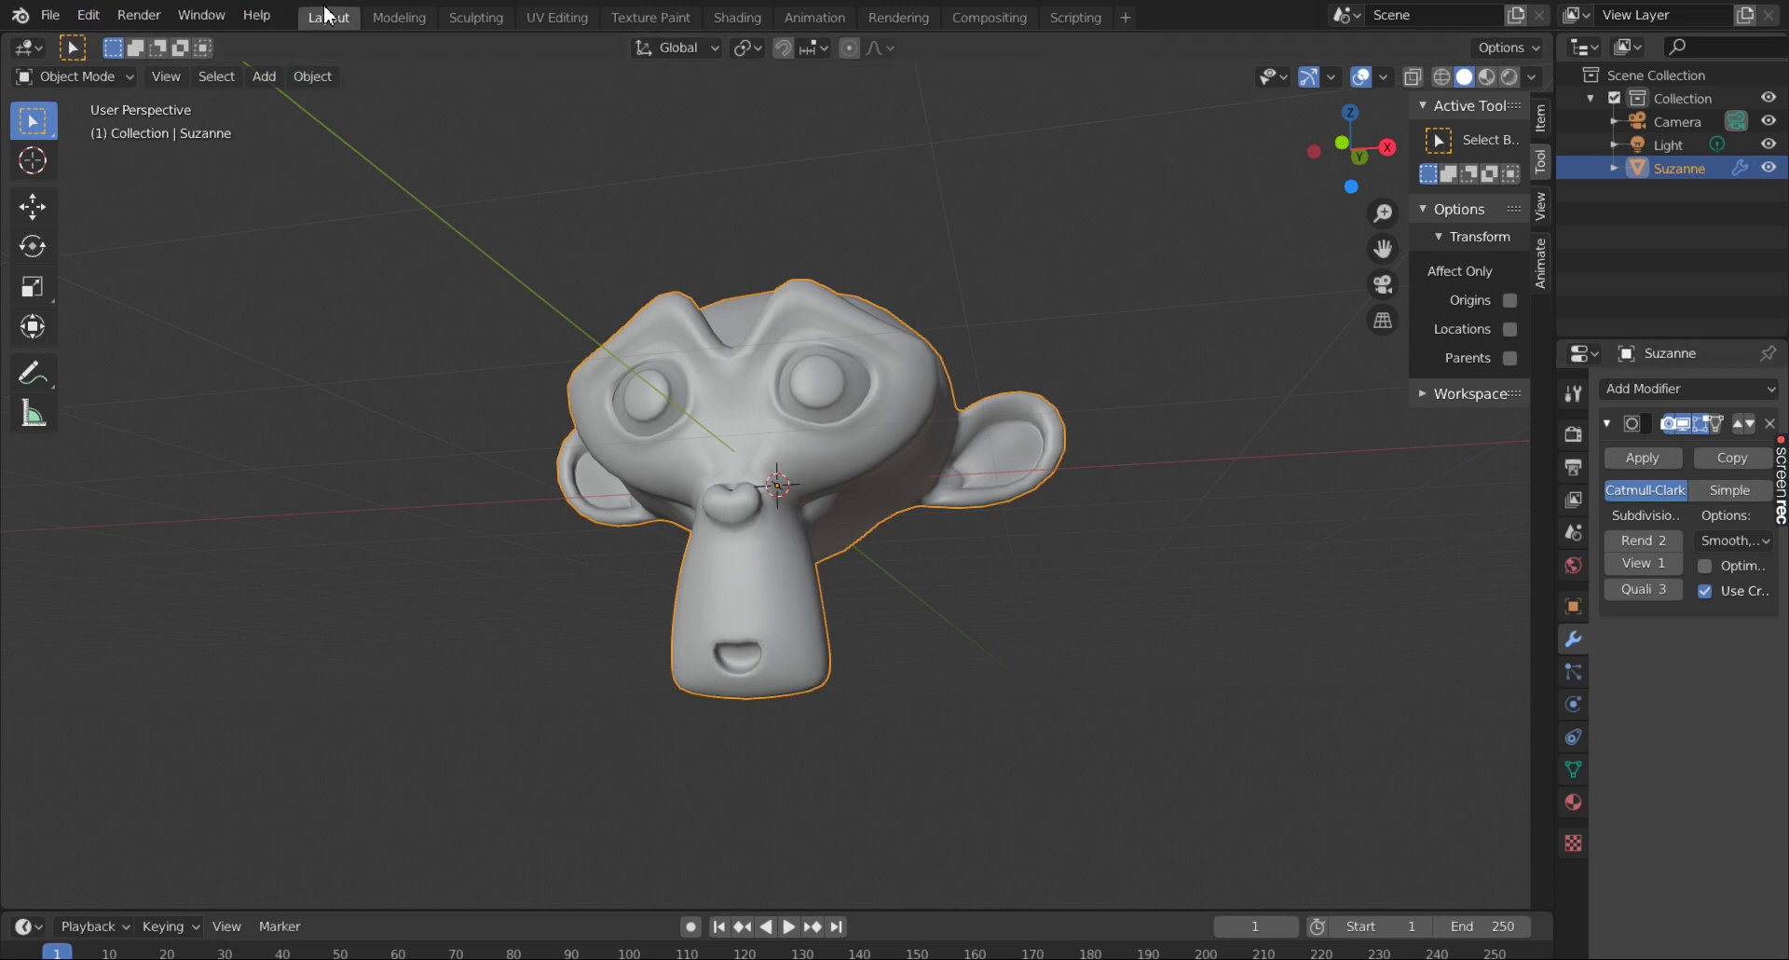
{"action": "left_click", "coordinate": [217, 19]}
- Leave fullscreen and switch to the Modeling workspace facing Suzanne
{"action": "left_click", "coordinate": [242, 97]}
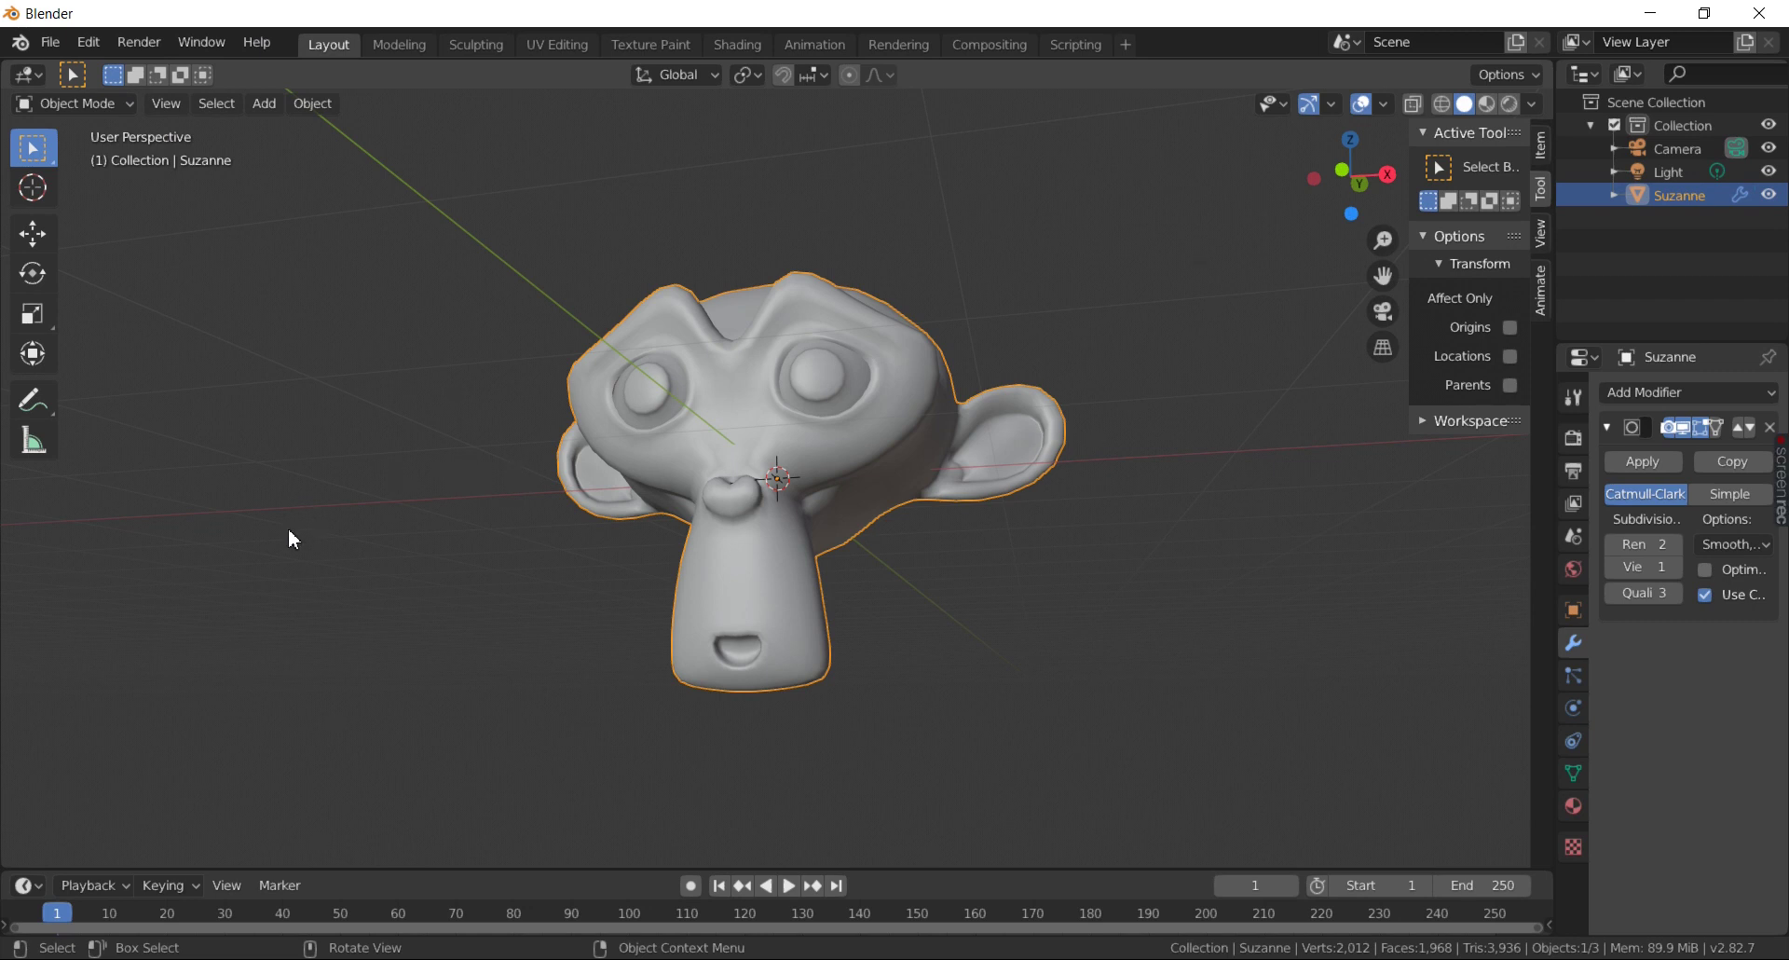
{"action": "left_click", "coordinate": [414, 44]}
{"action": "middle_click_drag", "start_coordinate": [704, 428], "coordinate": [836, 373]}
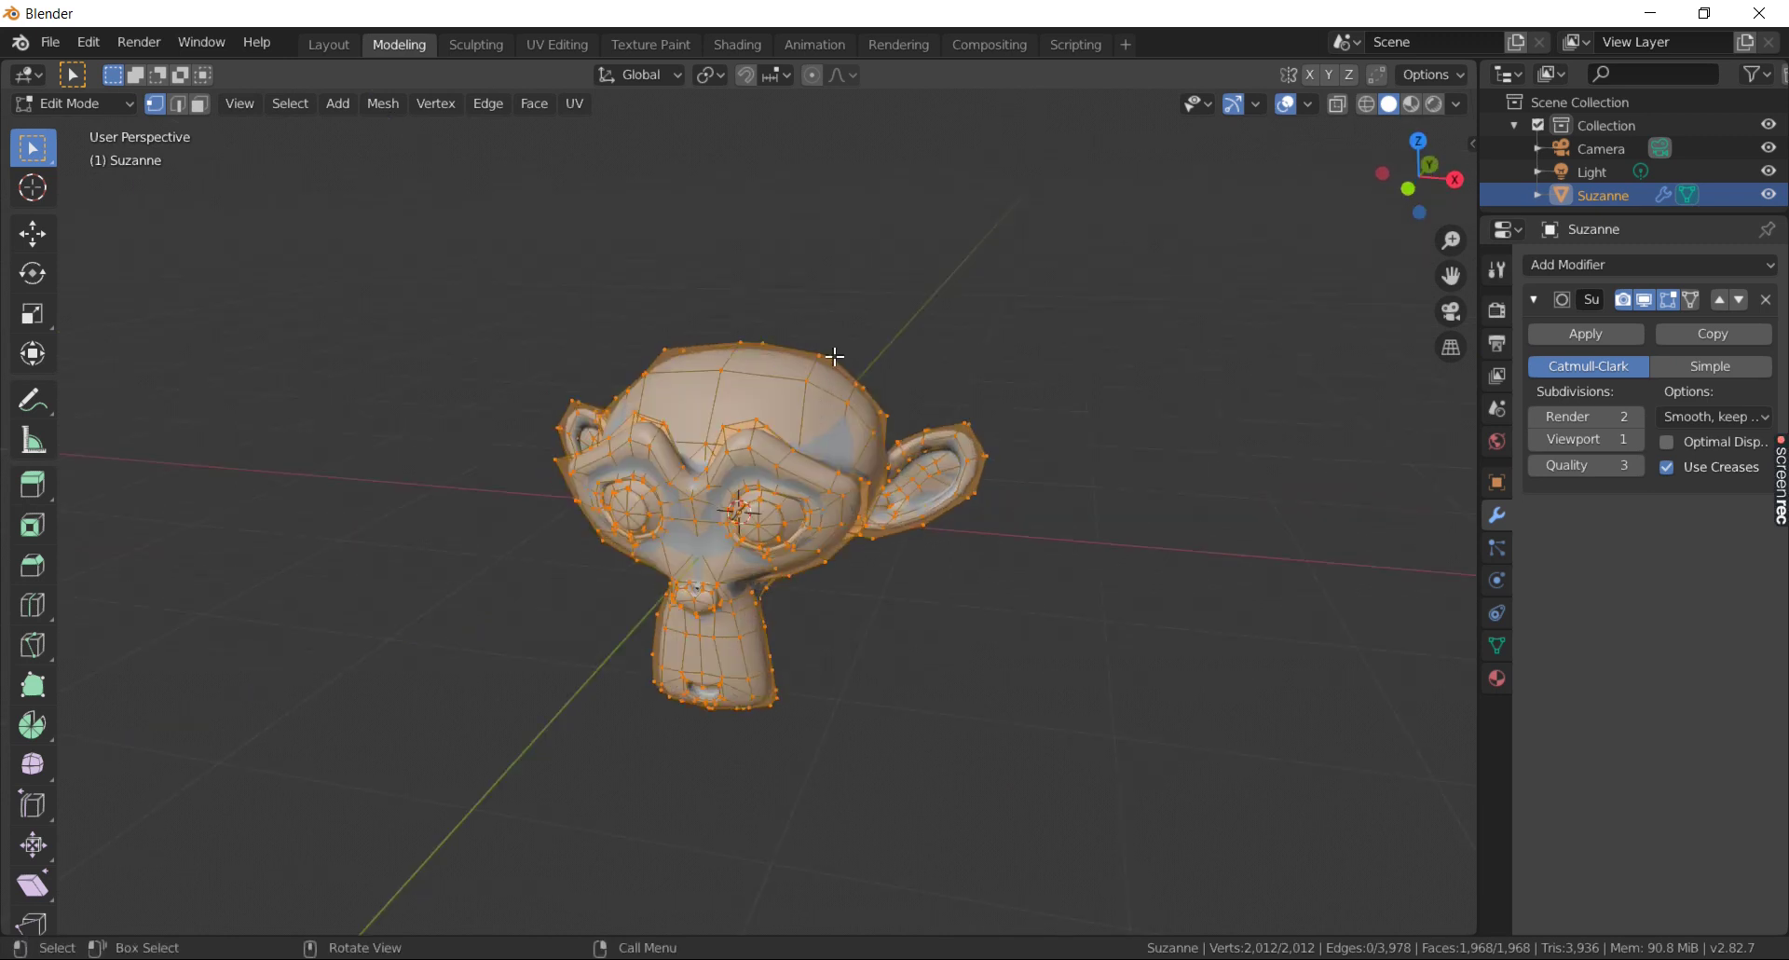
- Grab-move two crown vertices upward and one ear vertex outward into spikes
{"action": "left_click", "coordinate": [836, 373]}
{"action": "key", "text": "g"}
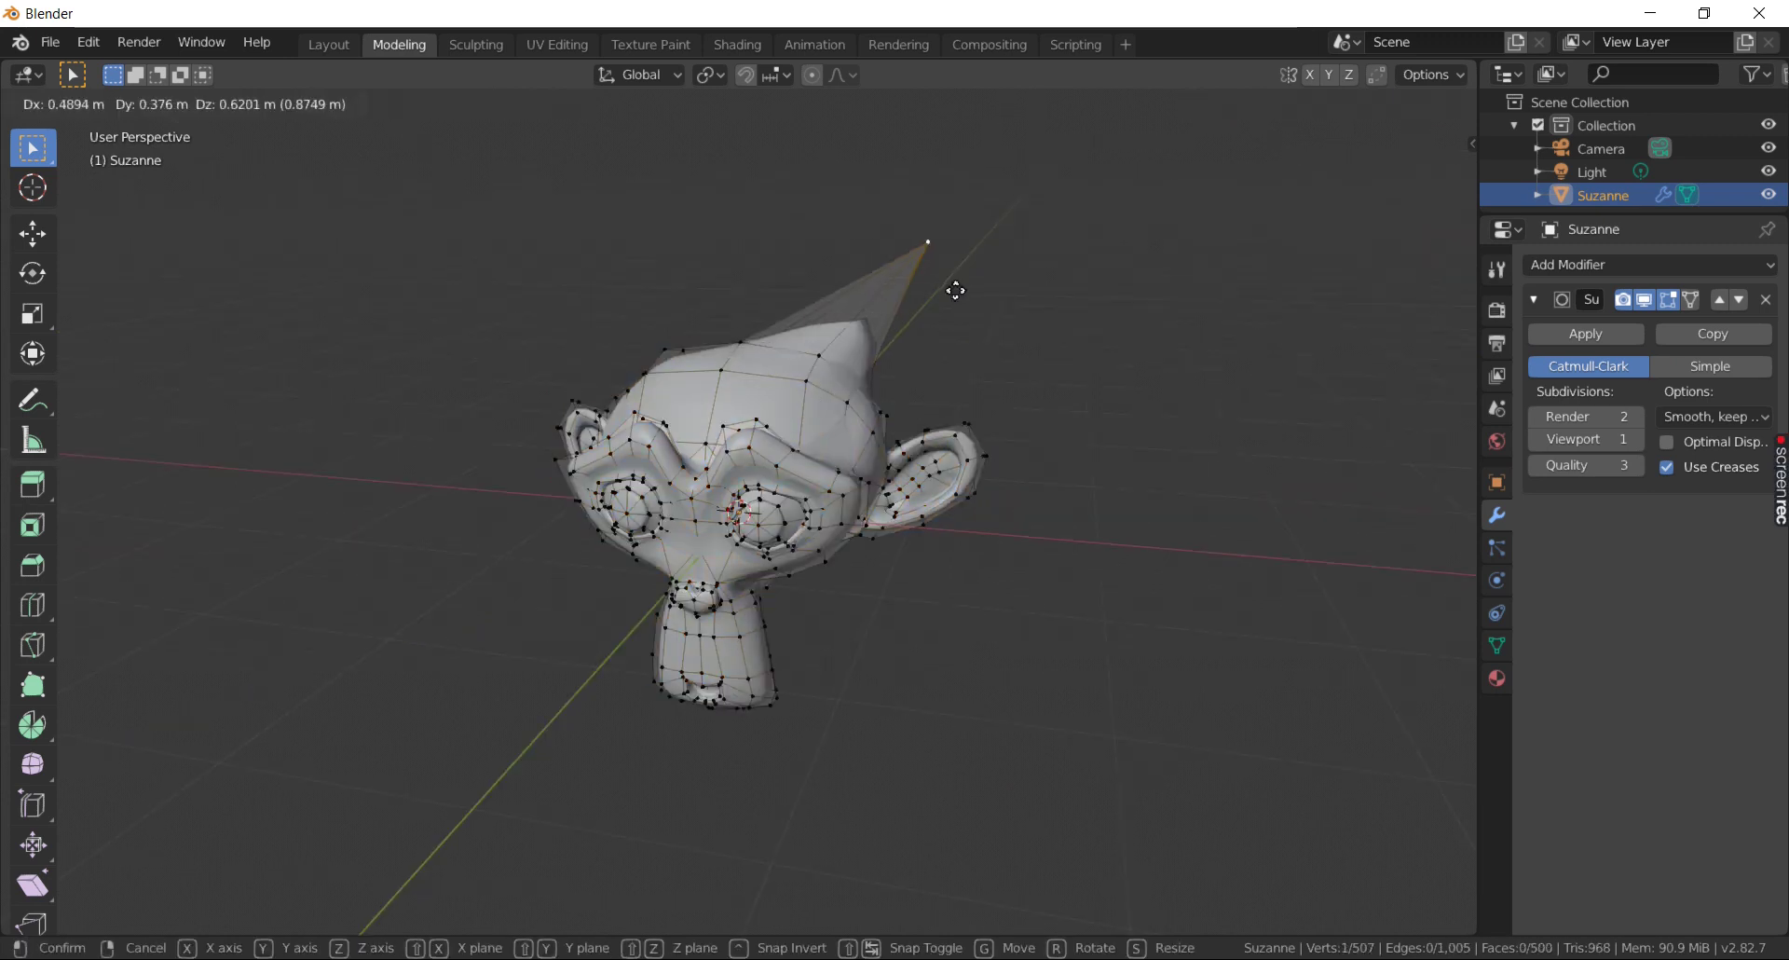
{"action": "left_click", "coordinate": [942, 291]}
{"action": "left_click", "coordinate": [986, 463]}
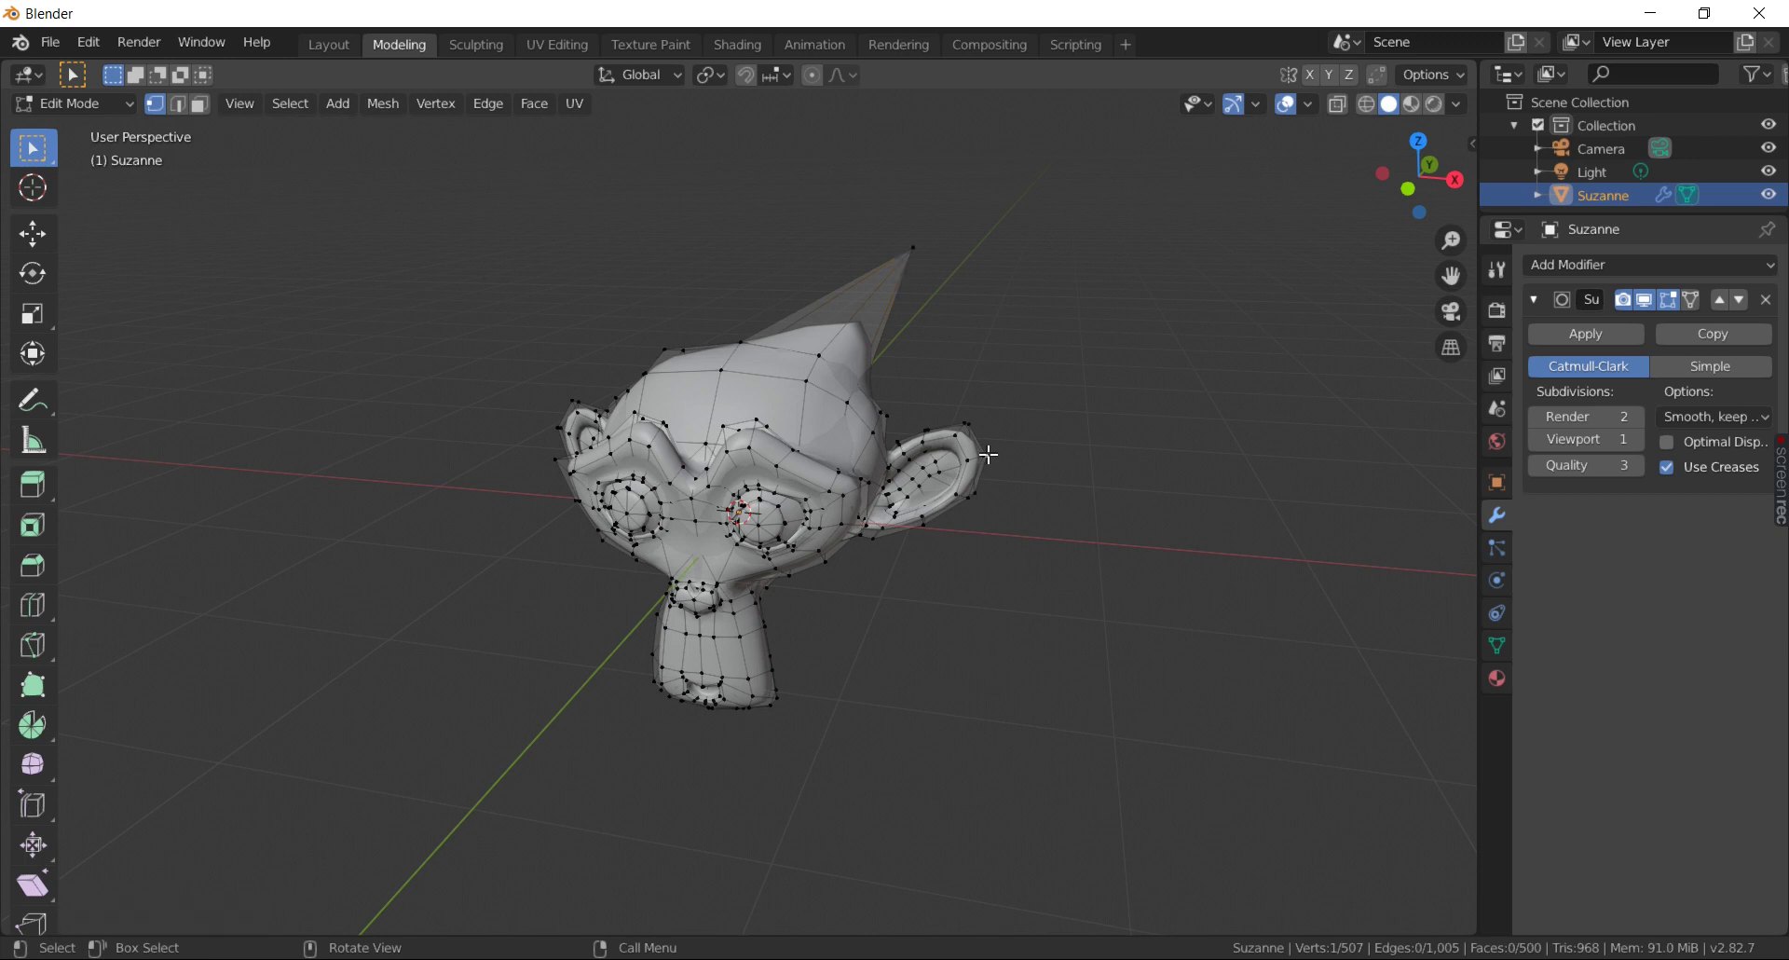
{"action": "key", "text": "g"}
{"action": "left_click", "coordinate": [1106, 452]}
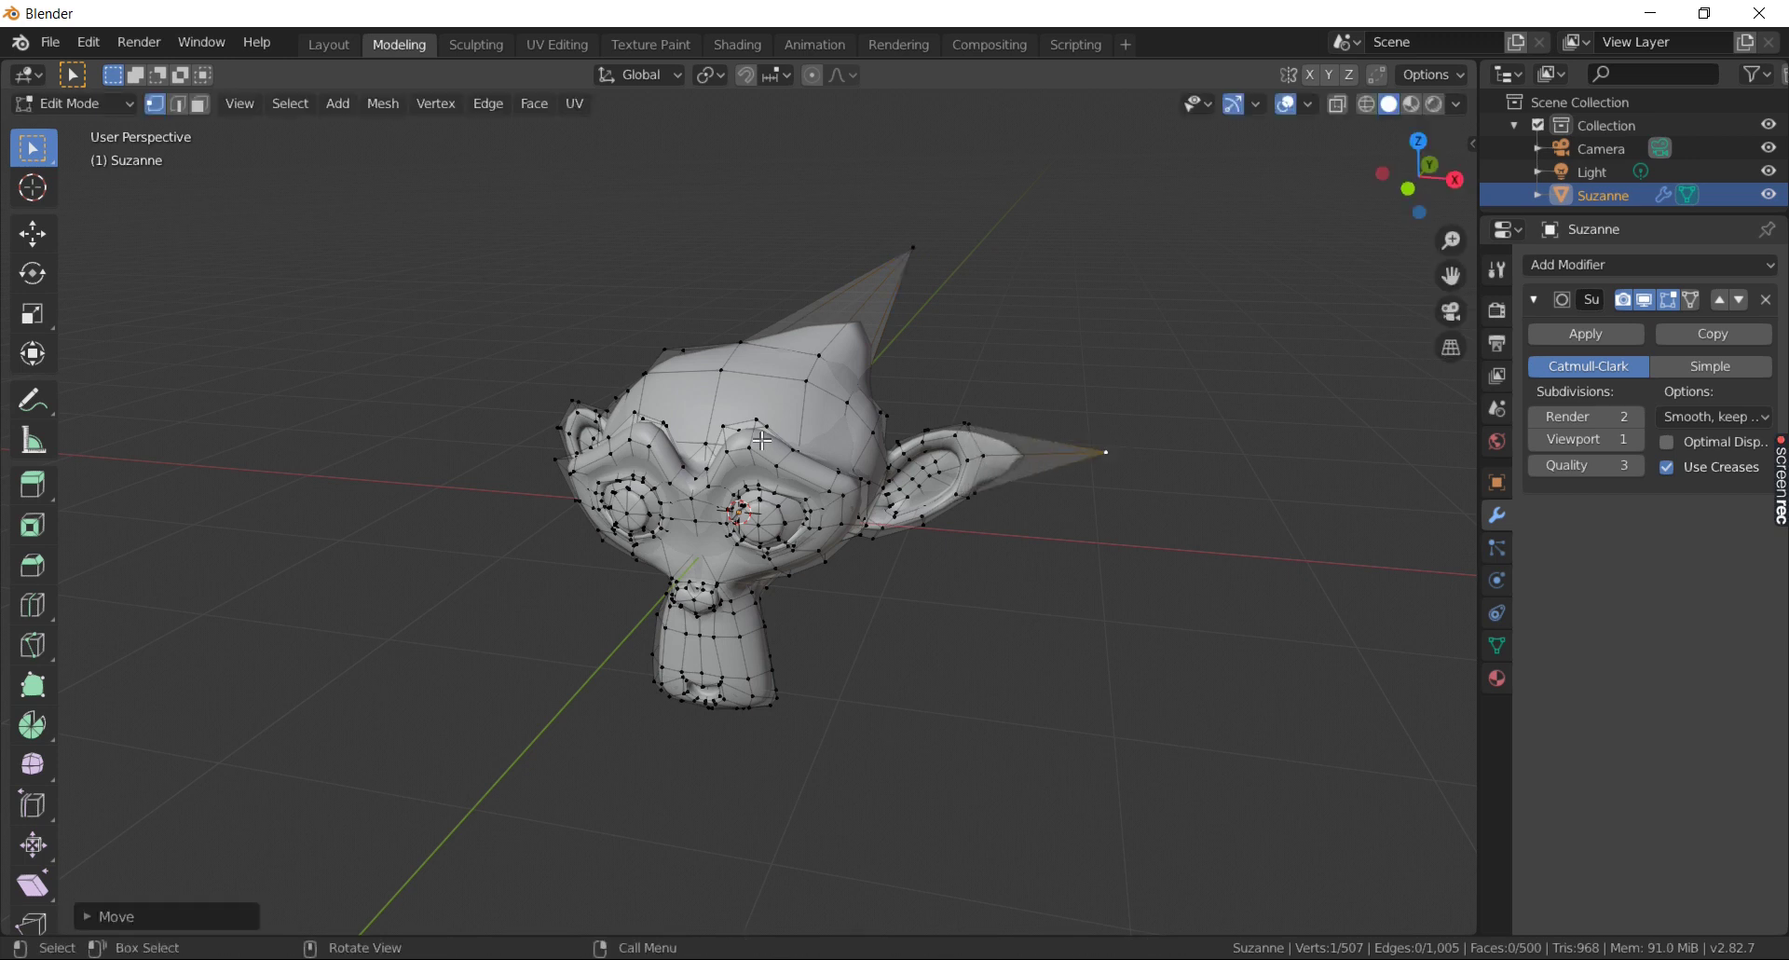
{"action": "left_click", "coordinate": [738, 347]}
{"action": "key", "text": "g"}
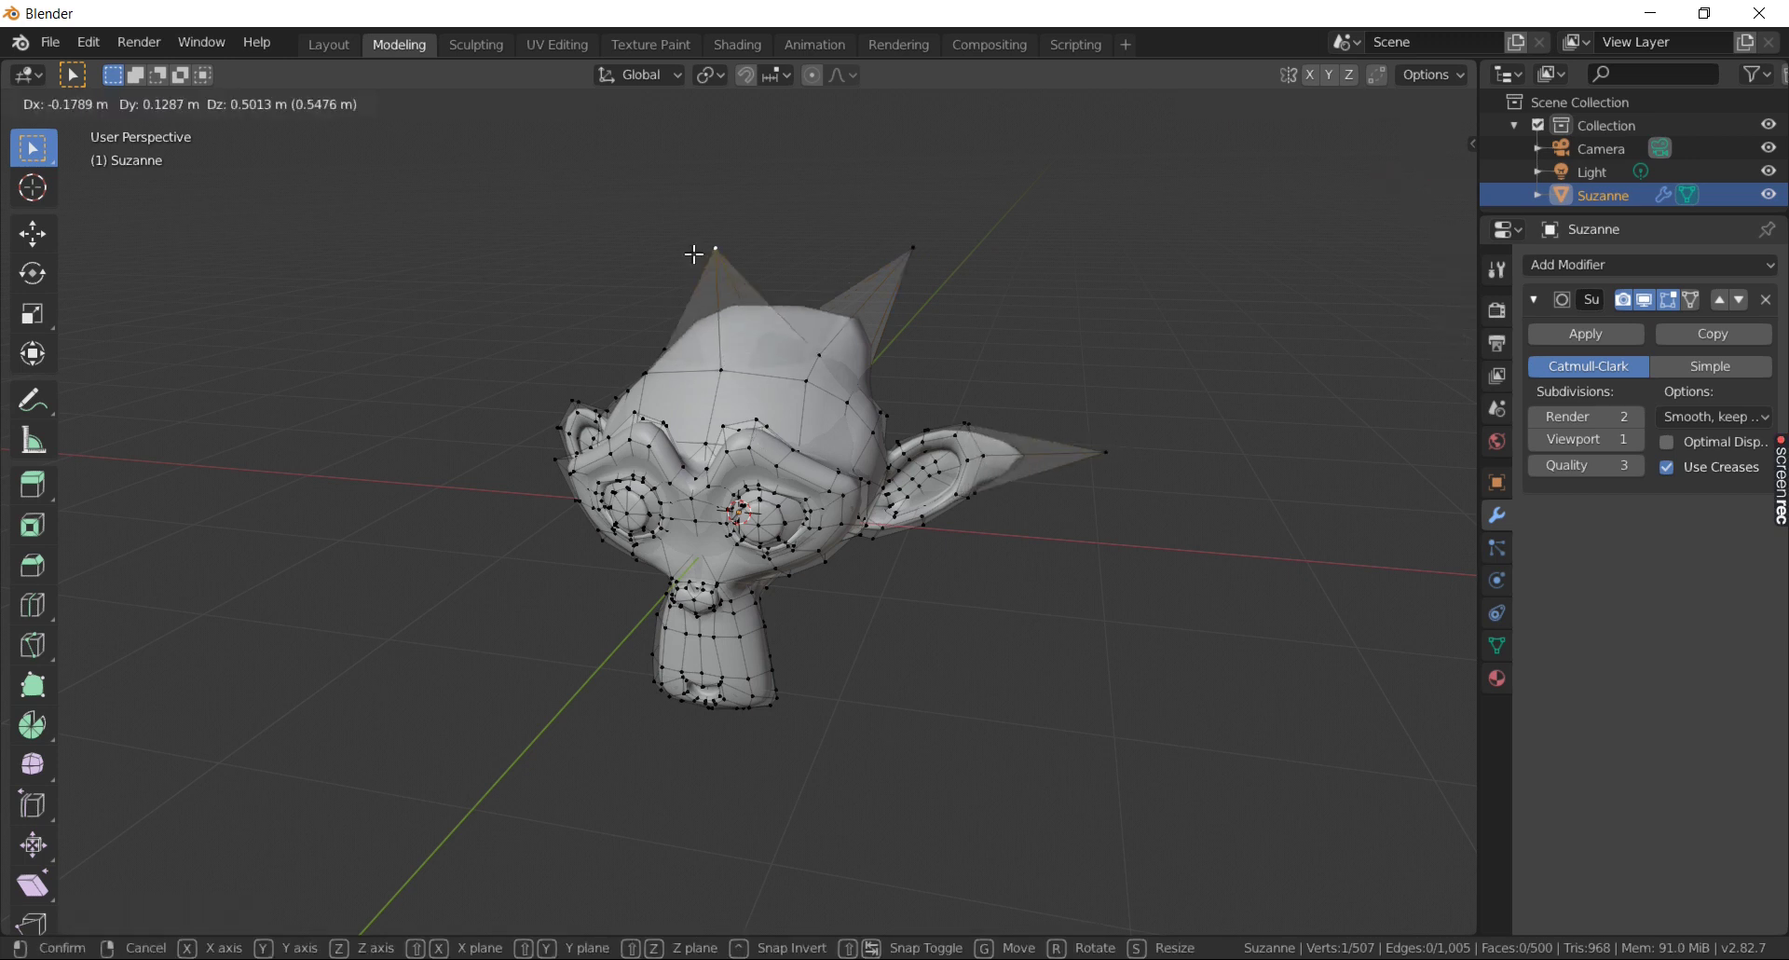
{"action": "left_click", "coordinate": [693, 253]}
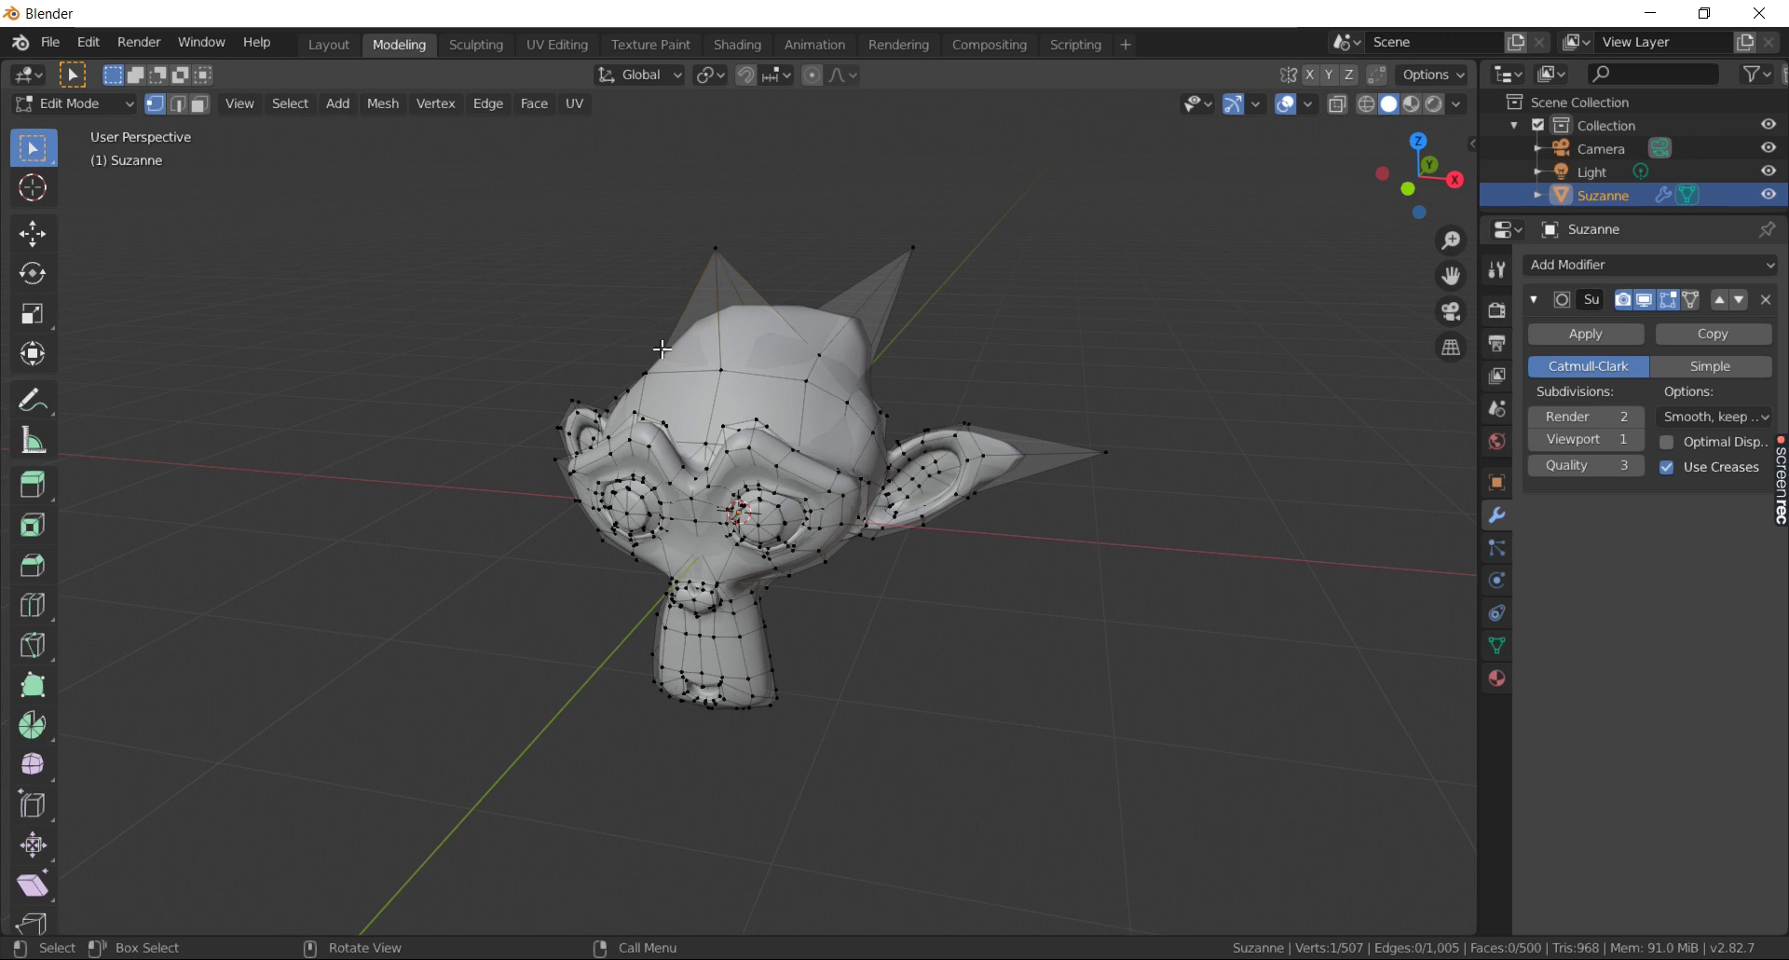
{"action": "key", "text": "g"}
{"action": "left_click", "coordinate": [599, 319]}
- Return to Object Mode and orbit to inspect the spiked Suzanne
{"action": "key", "text": "Tab"}
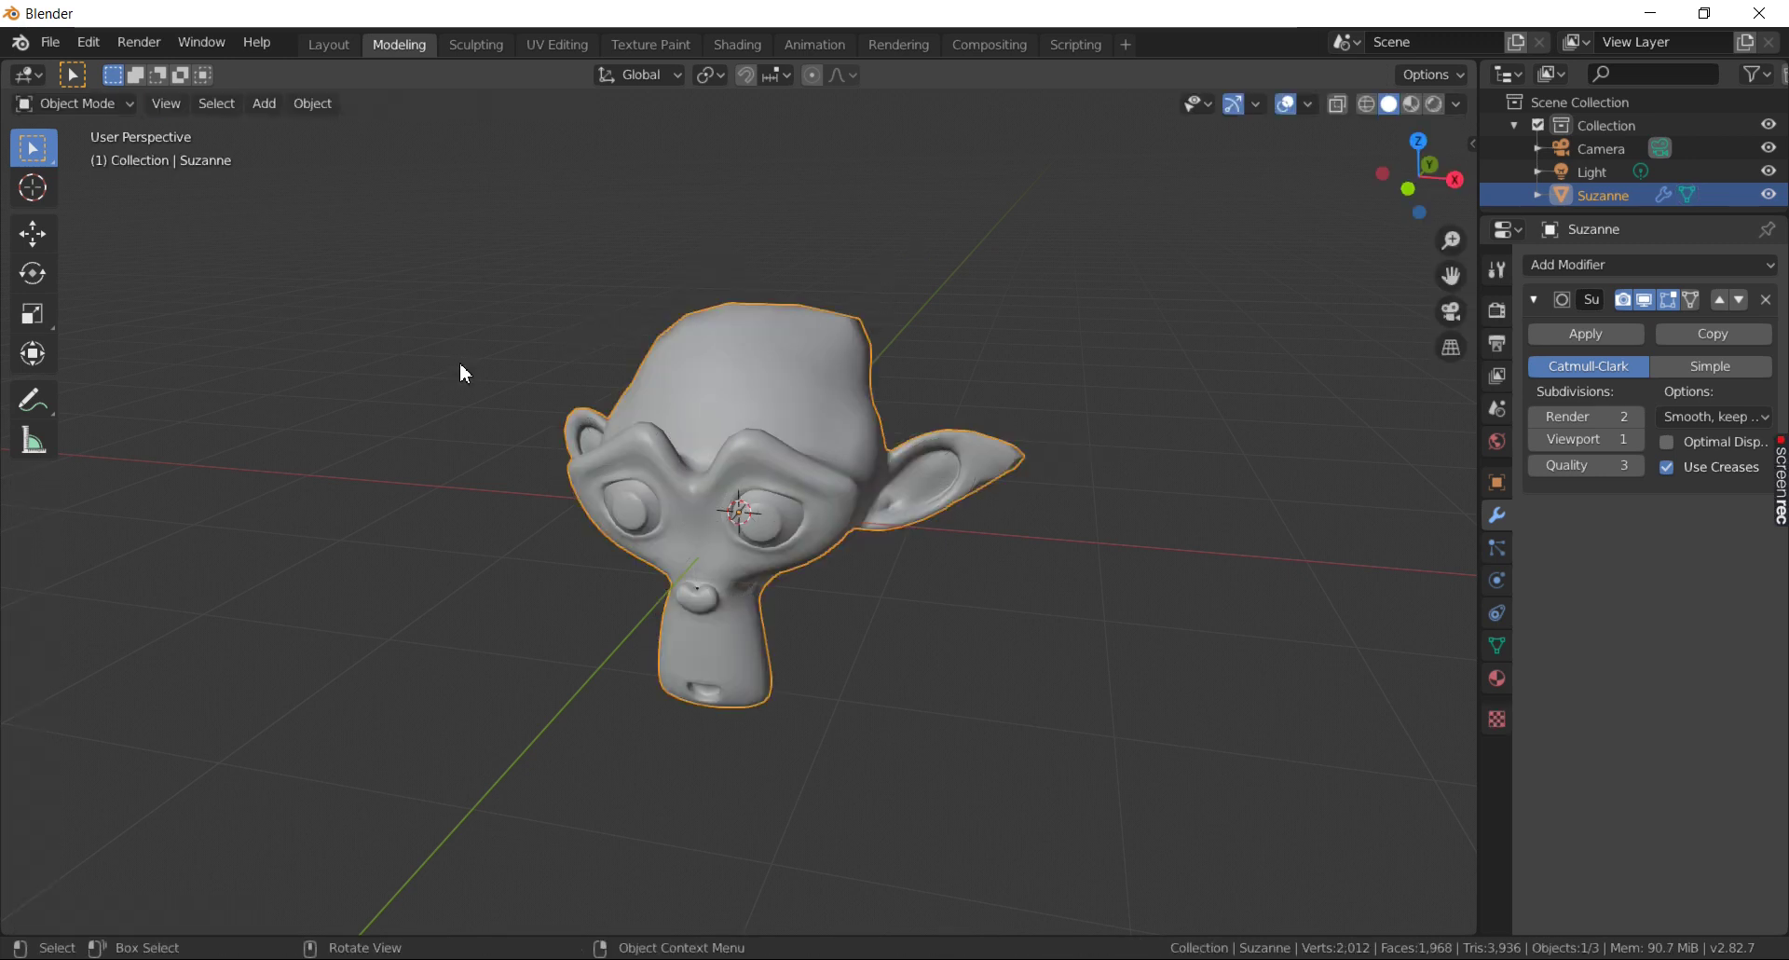
{"action": "mouse_move", "coordinate": [581, 431]}
{"action": "middle_mouse_down"}
{"action": "mouse_move", "coordinate": [587, 392]}
{"action": "mouse_move", "coordinate": [852, 428]}
{"action": "mouse_move", "coordinate": [733, 434]}
{"action": "middle_mouse_up"}
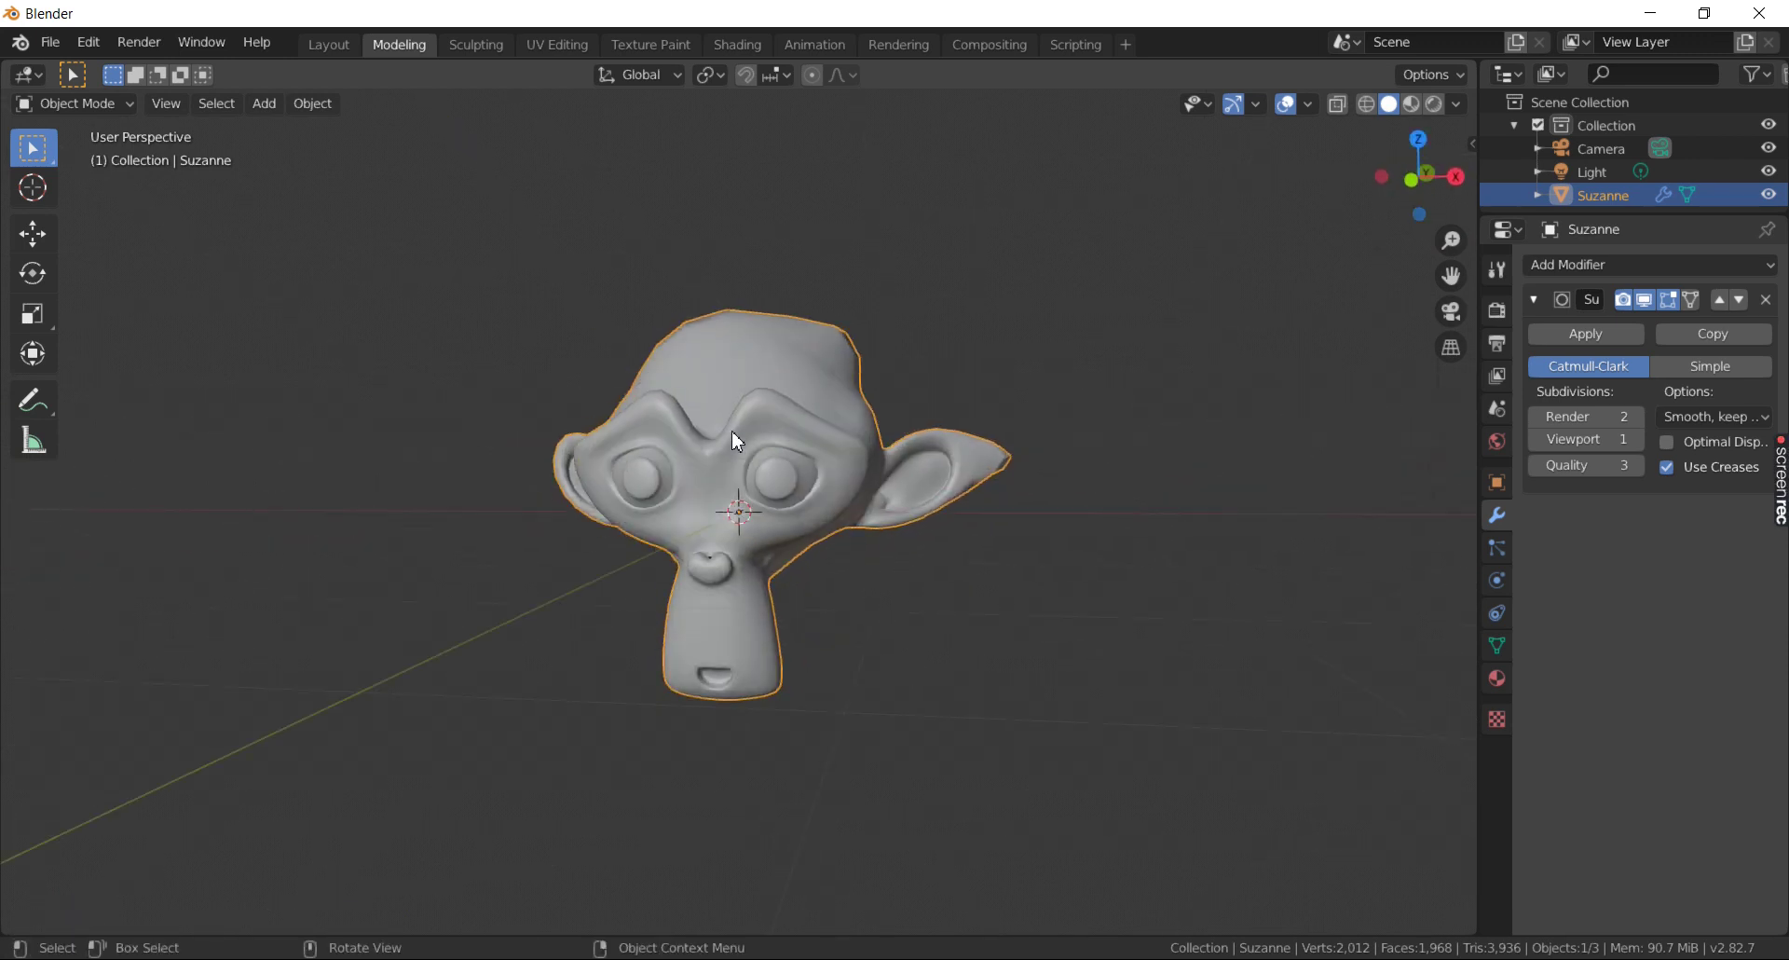
{"action": "scroll", "coordinate": [731, 432], "scroll_direction": "down", "scroll_amount": 1}
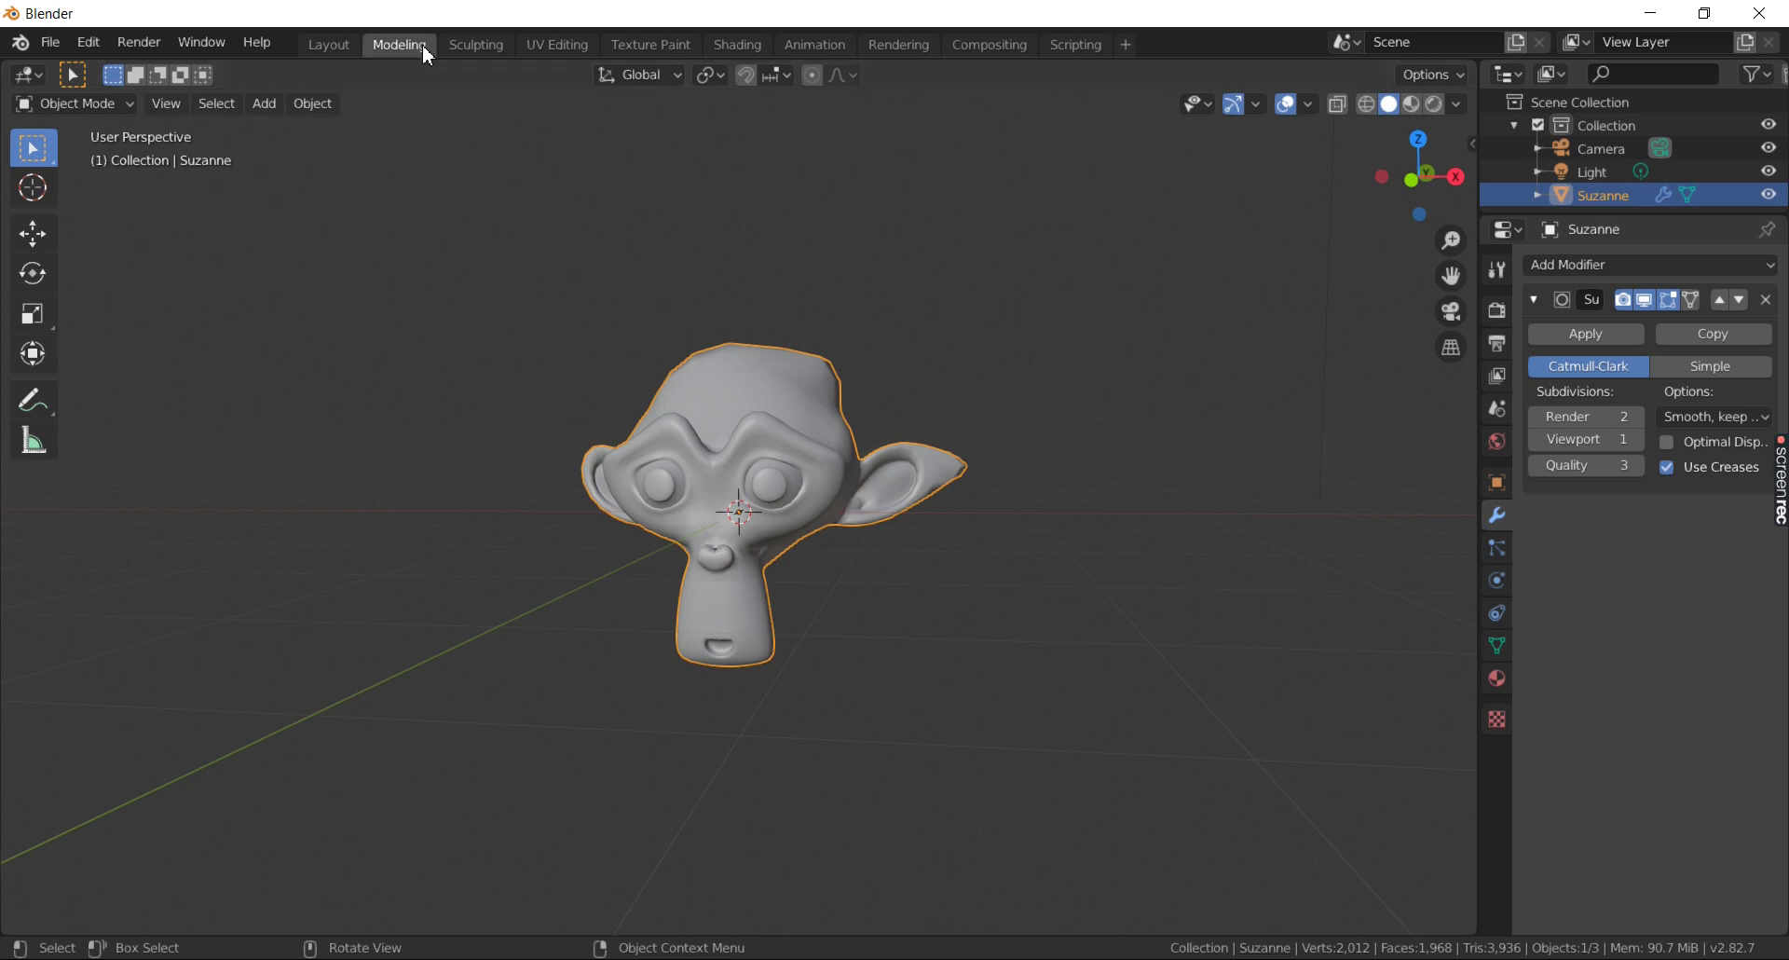
- In Sculpting, paint Draw-brush strokes over Suzanne's forehead, brow and crown
{"action": "left_click", "coordinate": [483, 48]}
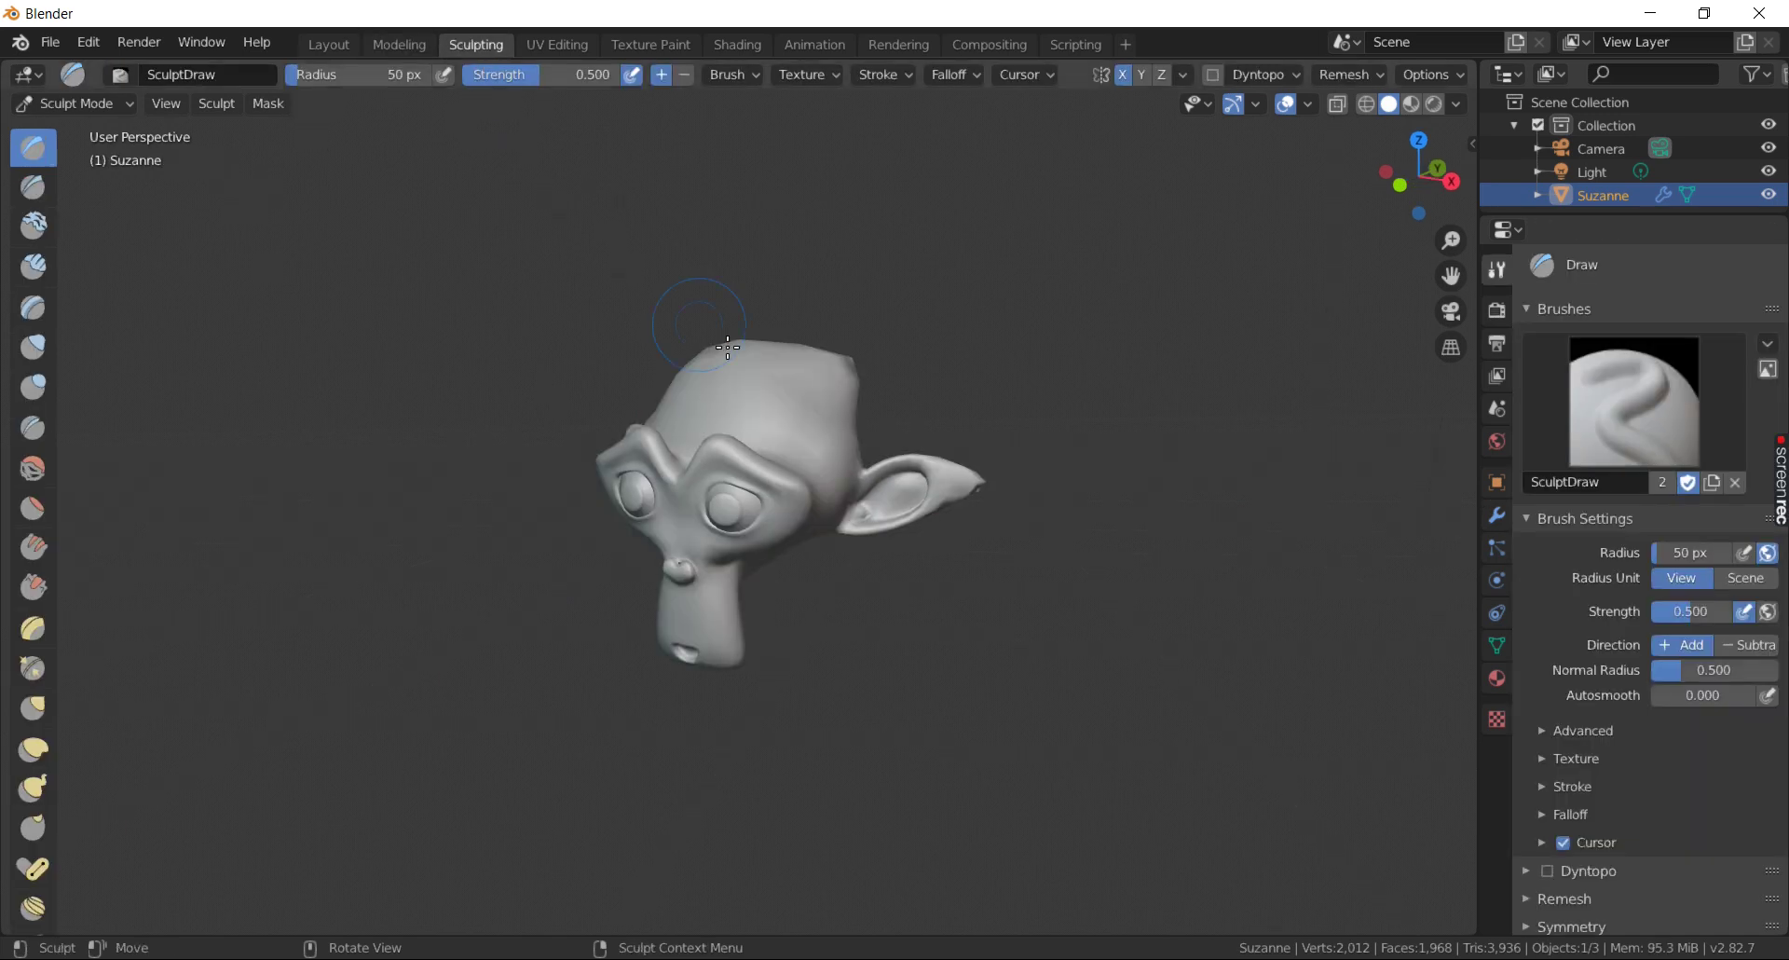
{"action": "mouse_move", "coordinate": [795, 432]}
{"action": "left_mouse_down"}
{"action": "mouse_move", "coordinate": [810, 403]}
{"action": "mouse_move", "coordinate": [918, 488]}
{"action": "left_mouse_up"}
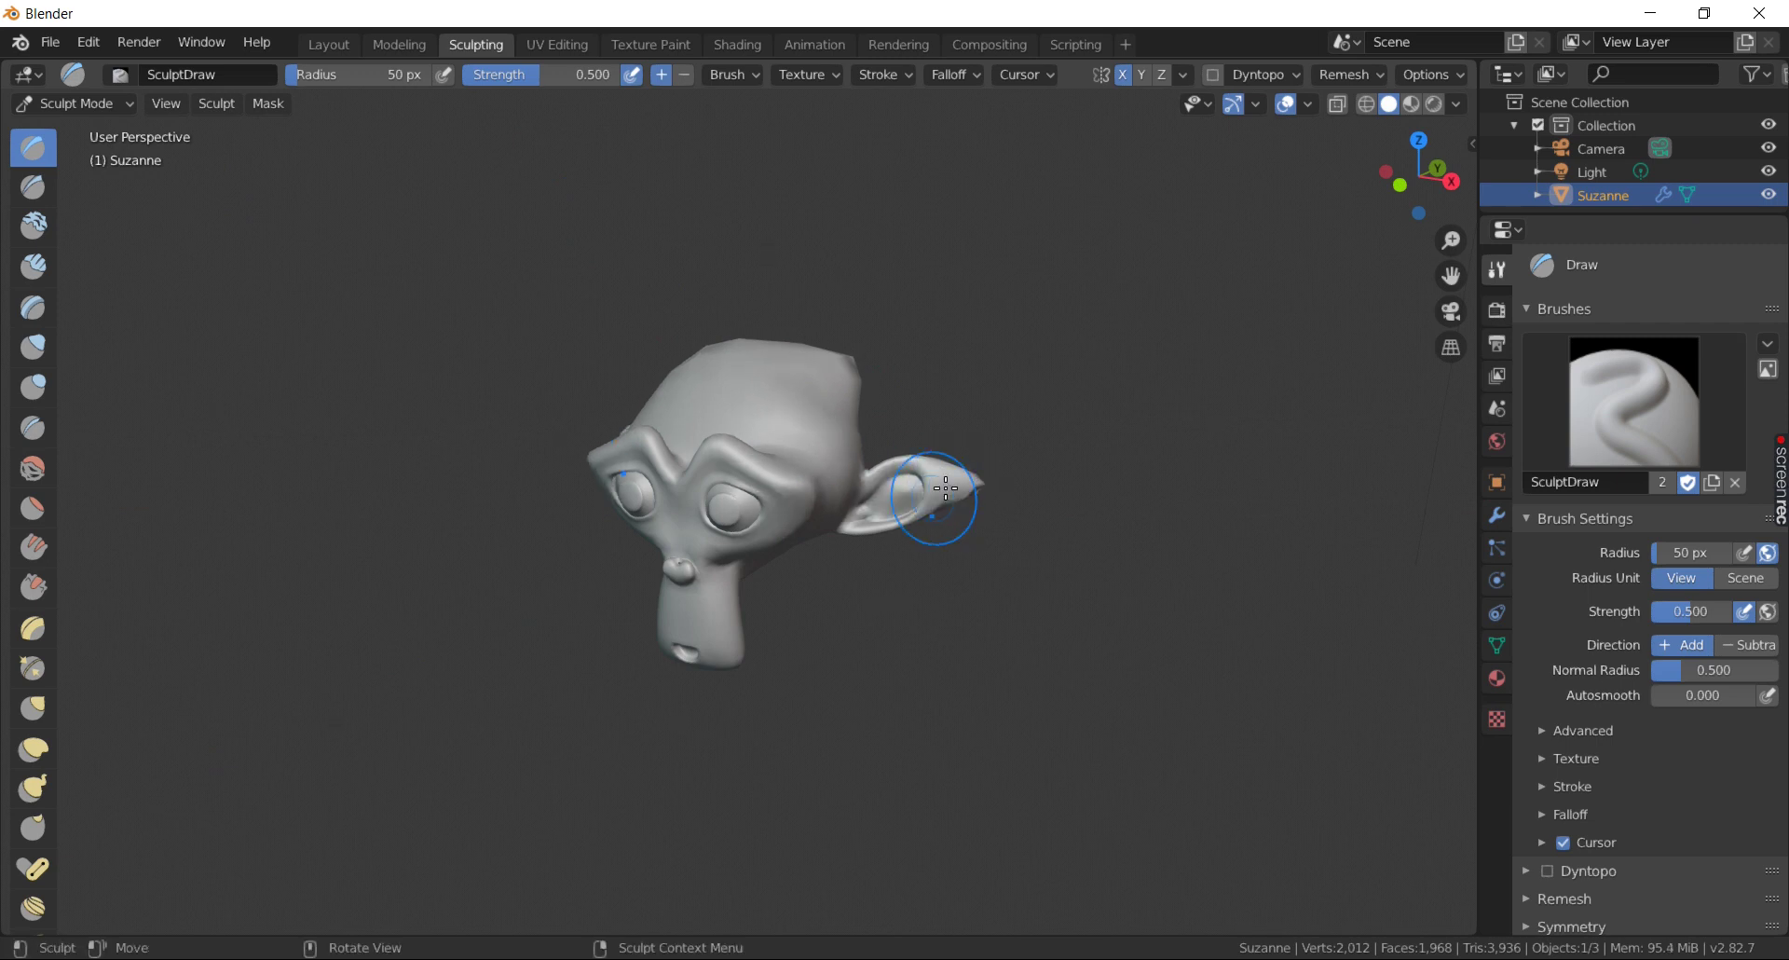
{"action": "mouse_move", "coordinate": [763, 462]}
{"action": "left_mouse_down"}
{"action": "mouse_move", "coordinate": [795, 488]}
{"action": "mouse_move", "coordinate": [804, 473]}
{"action": "left_mouse_up"}
{"action": "left_click_drag", "start_coordinate": [825, 383], "coordinate": [624, 379]}
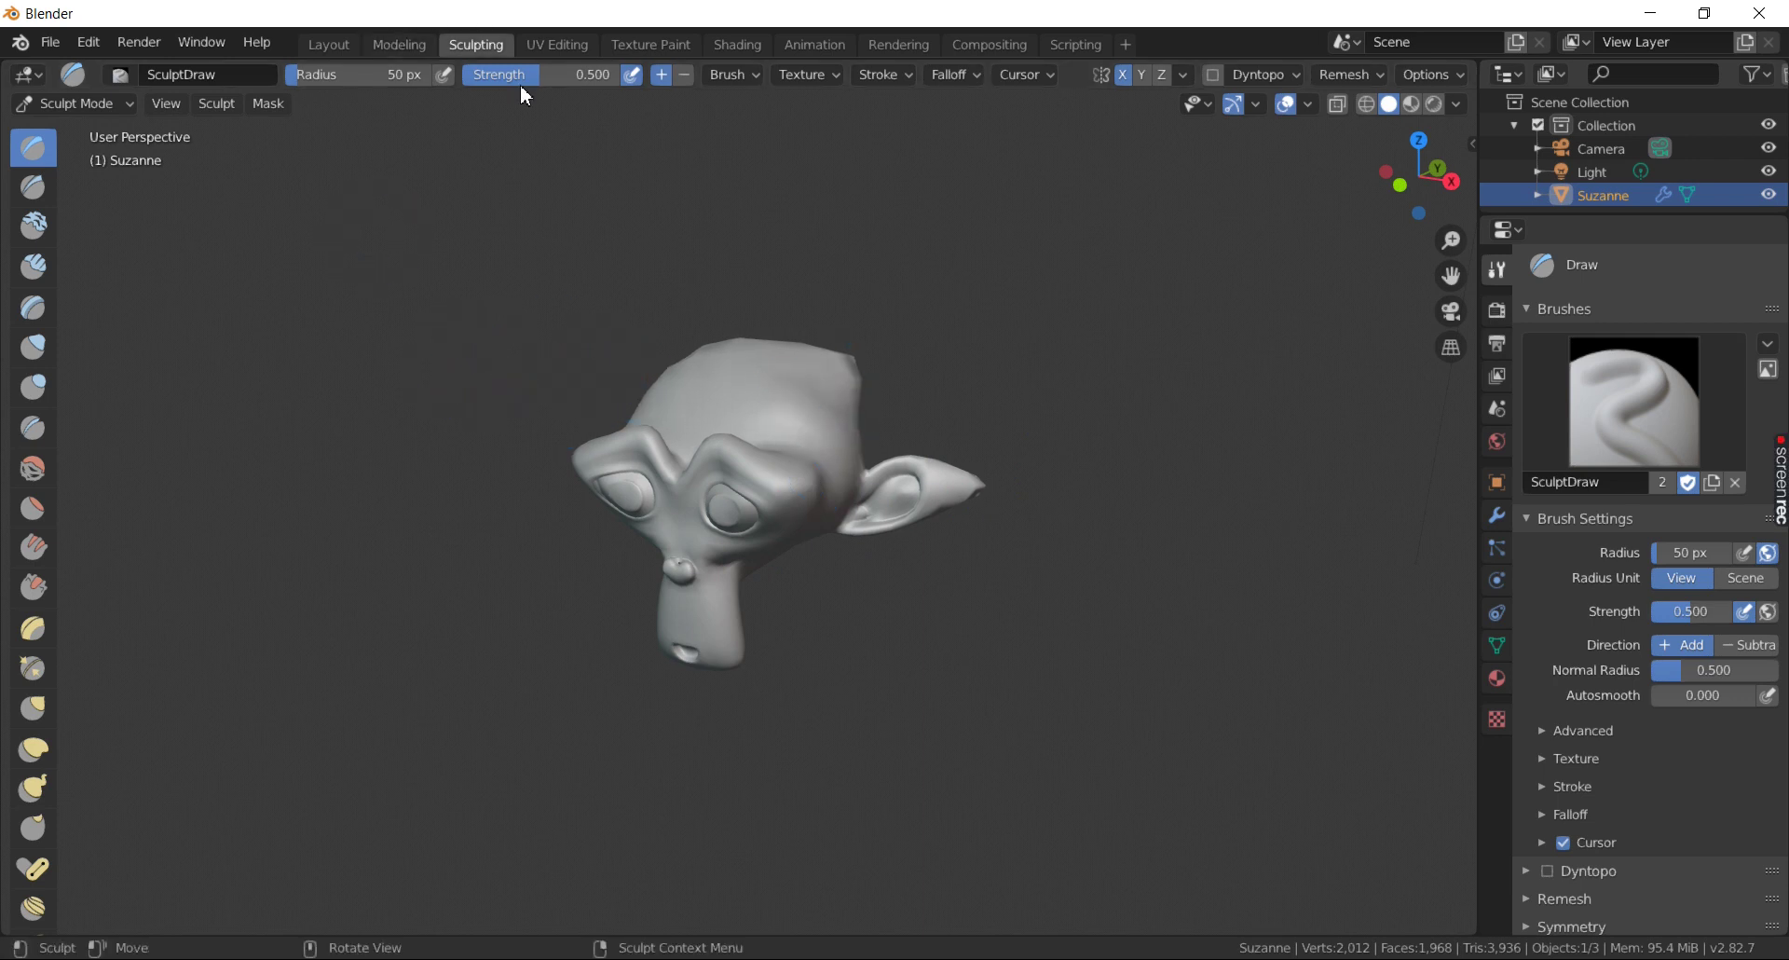
{"action": "left_click", "coordinate": [577, 44]}
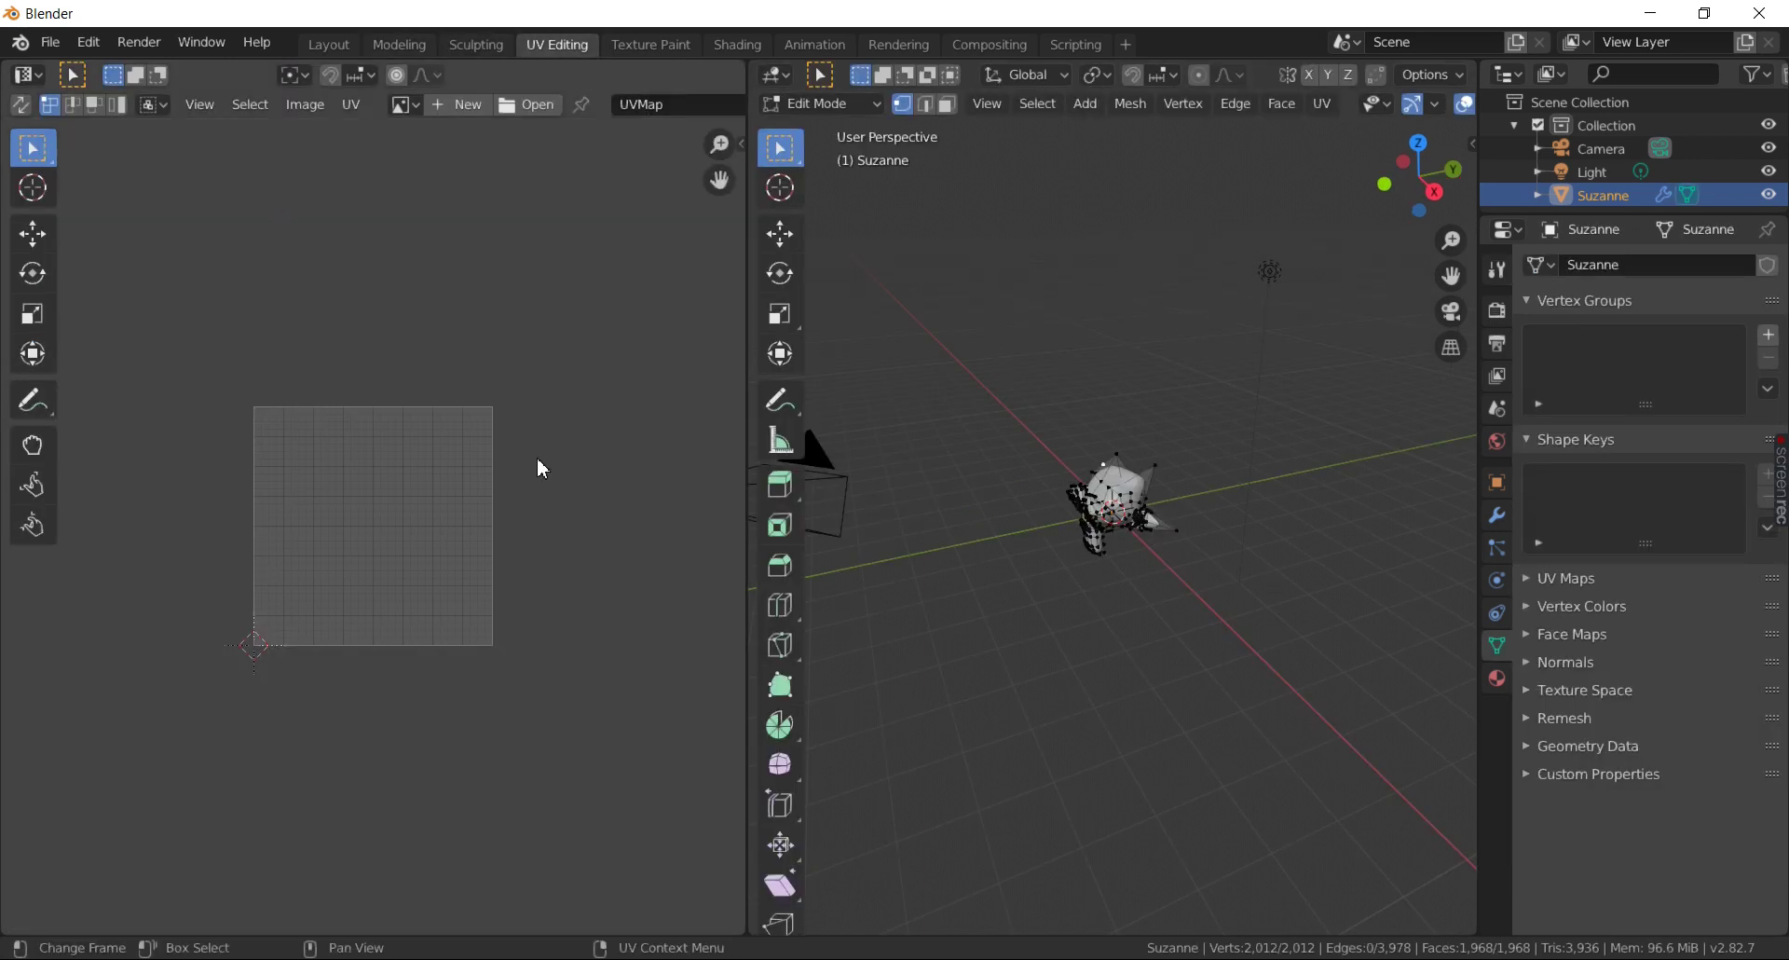
- Open the Texture Paint workspace and orbit to show magenta Suzanne's face
{"action": "scroll", "coordinate": [542, 468], "scroll_direction": "up", "scroll_amount": 1}
{"action": "scroll", "coordinate": [543, 468], "scroll_direction": "up", "scroll_amount": 2}
{"action": "scroll", "coordinate": [542, 468], "scroll_direction": "down", "scroll_amount": 1}
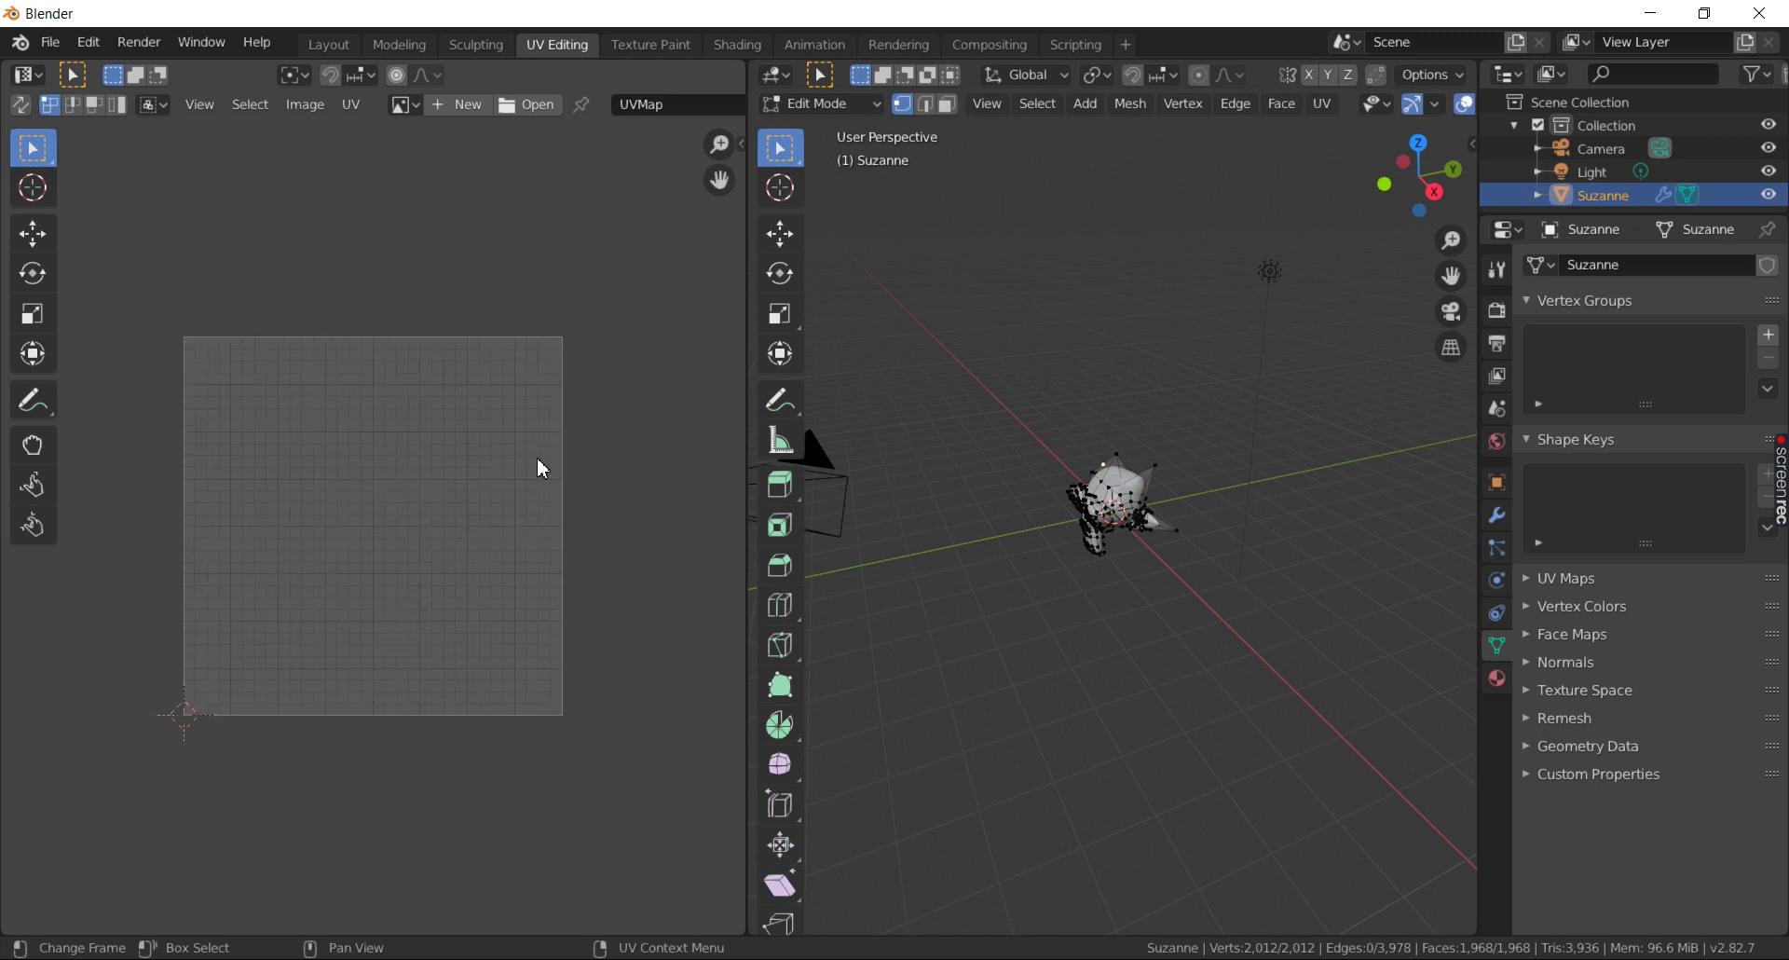
{"action": "middle_click_drag", "start_coordinate": [1043, 588], "coordinate": [1073, 499]}
{"action": "scroll", "coordinate": [1073, 500], "scroll_direction": "up", "scroll_amount": 2}
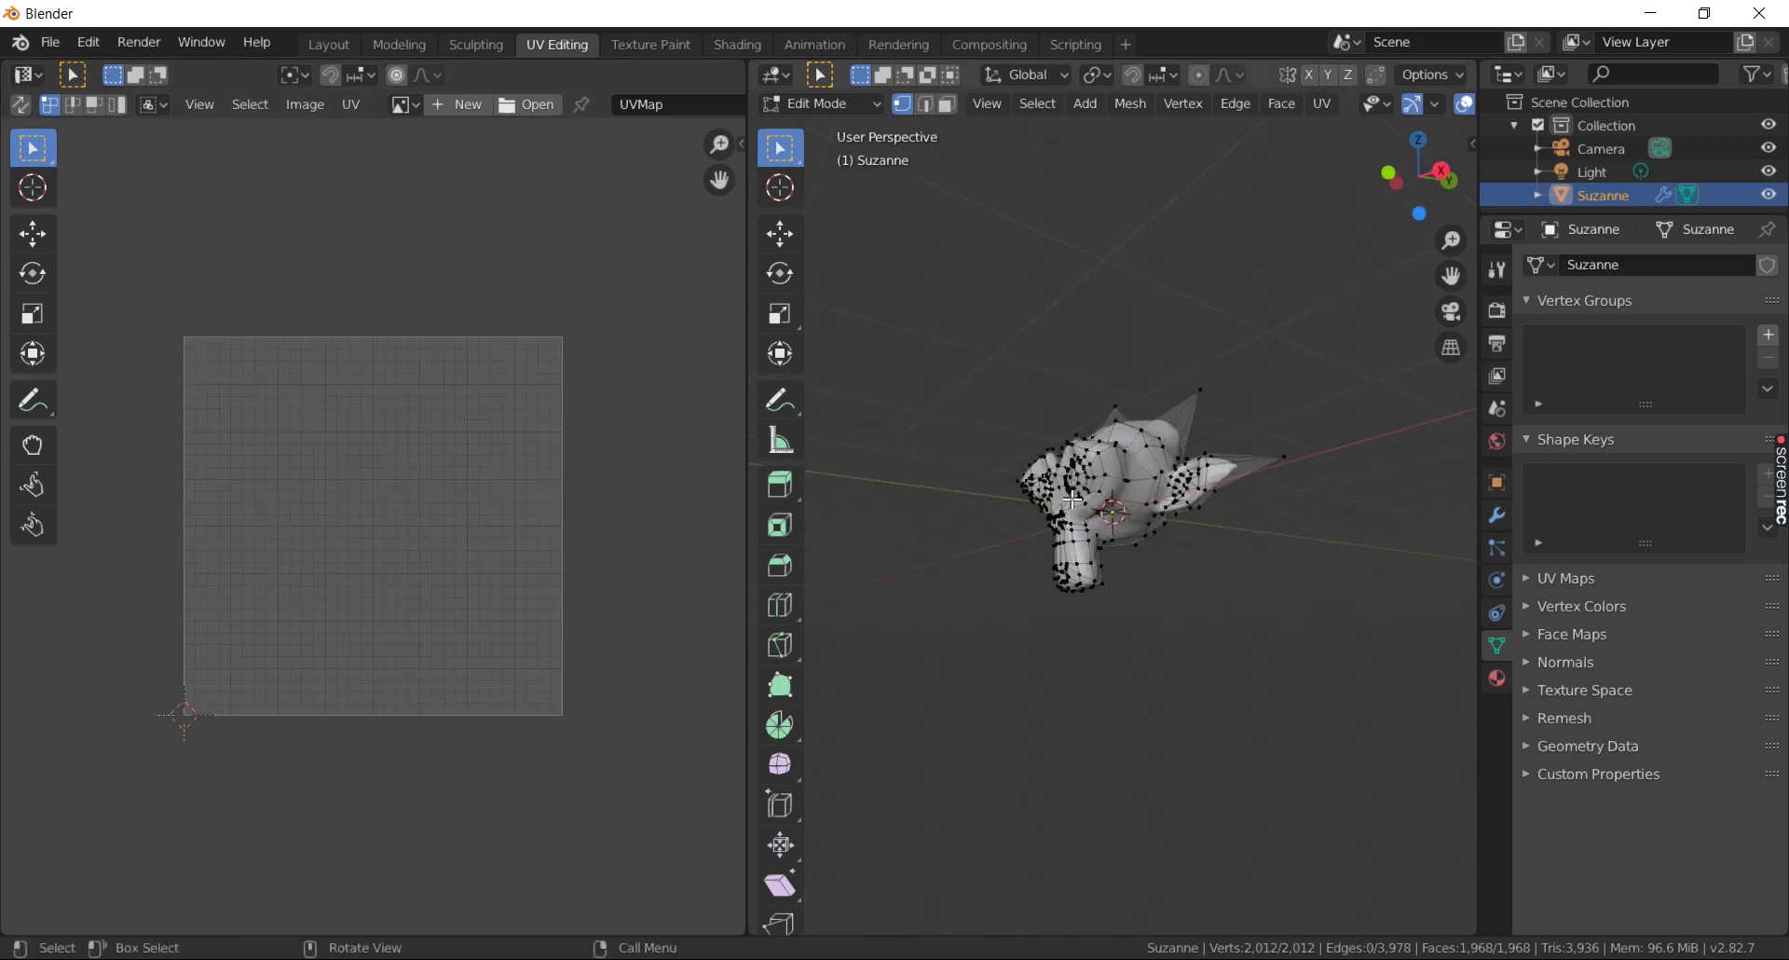
{"action": "scroll", "coordinate": [1073, 500], "scroll_direction": "up", "scroll_amount": 2}
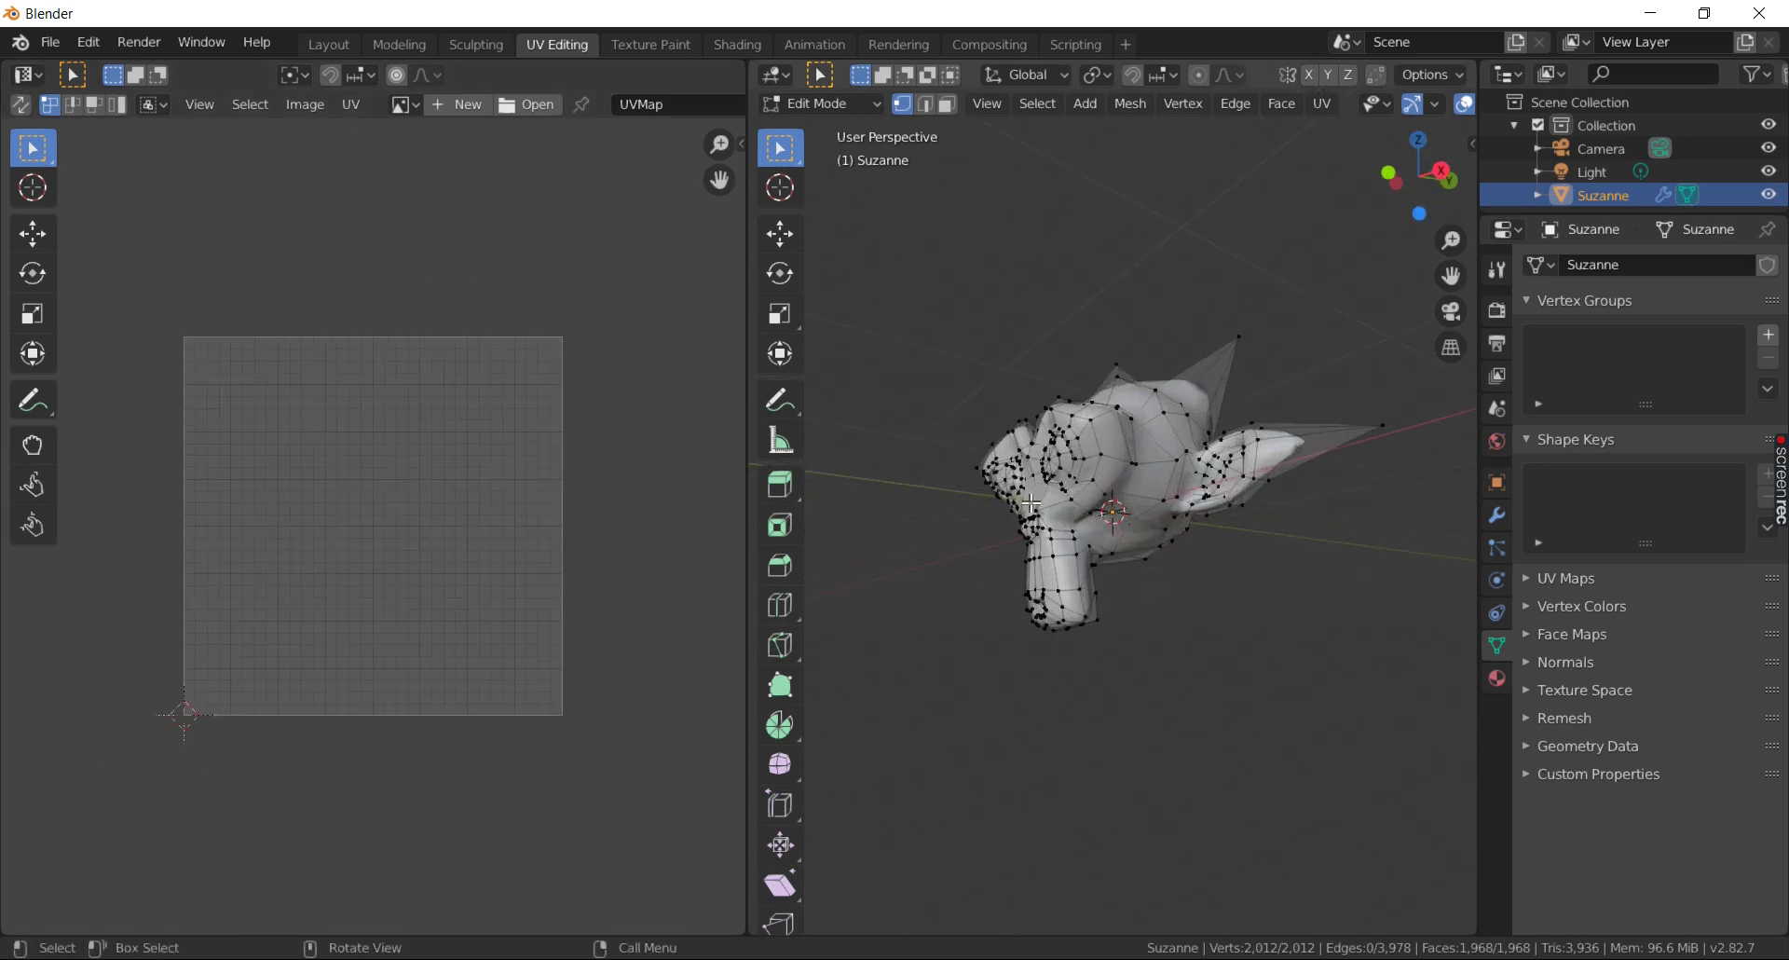
{"action": "left_click", "coordinate": [646, 47]}
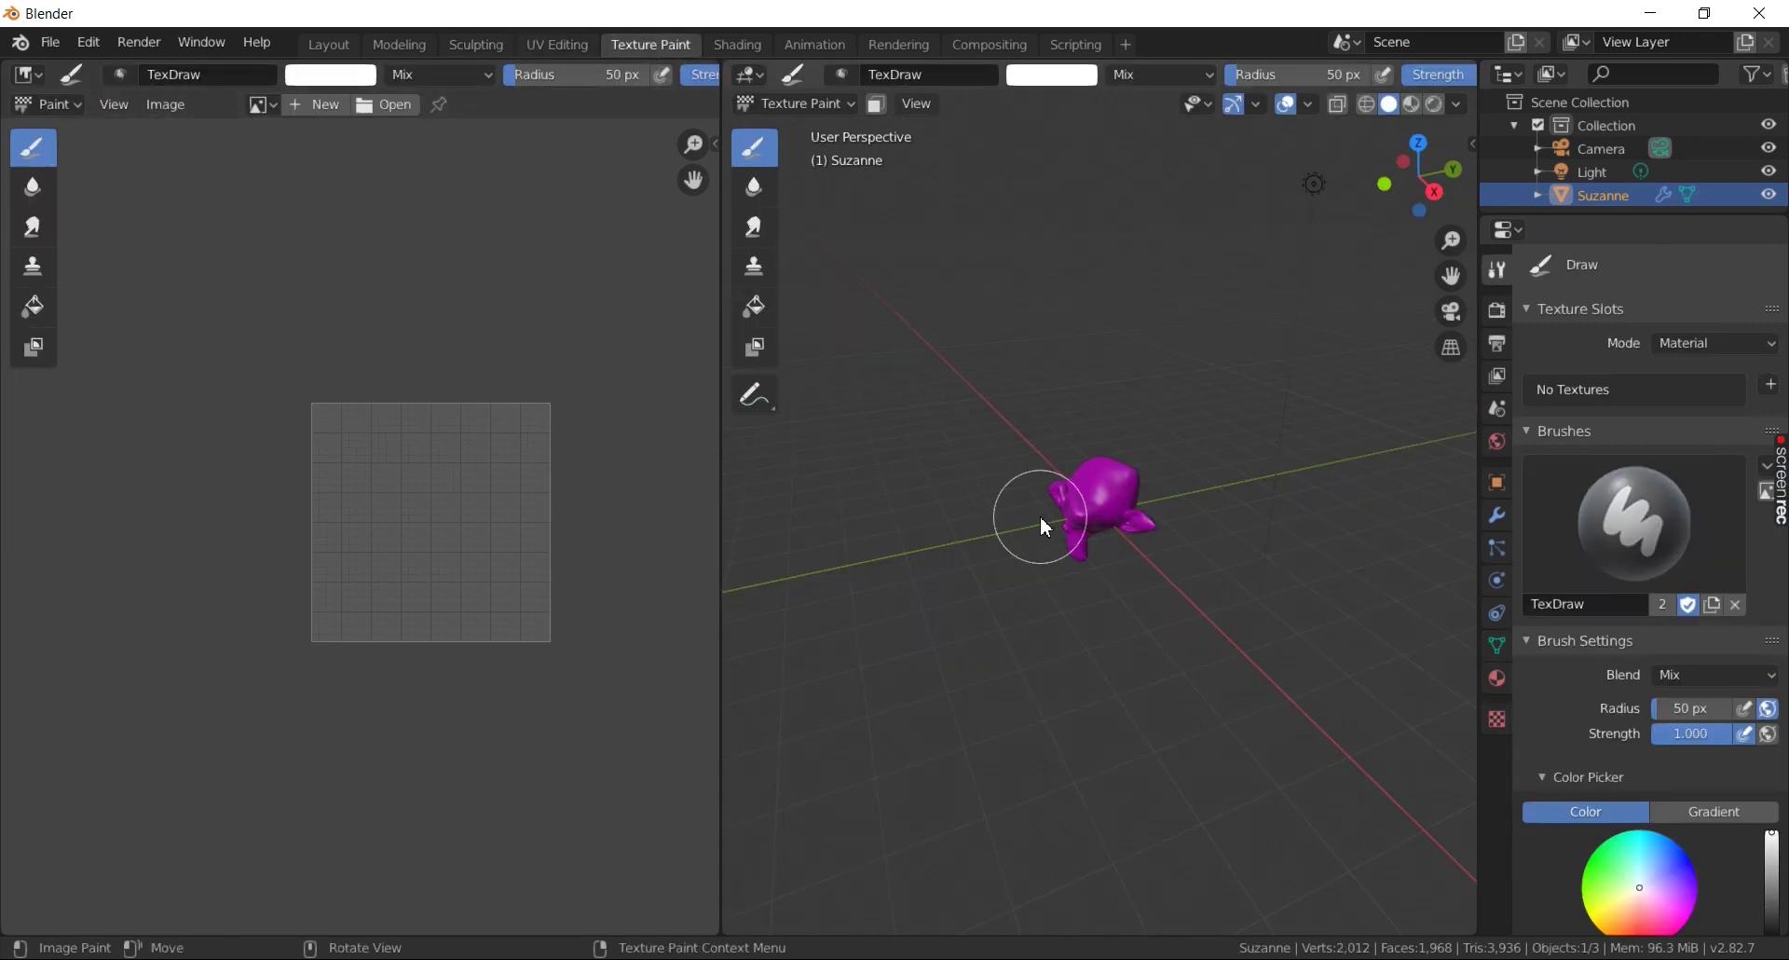
{"action": "left_click_drag", "start_coordinate": [1070, 502], "coordinate": [1020, 707]}
{"action": "middle_click_drag", "start_coordinate": [1020, 707], "coordinate": [1105, 694]}
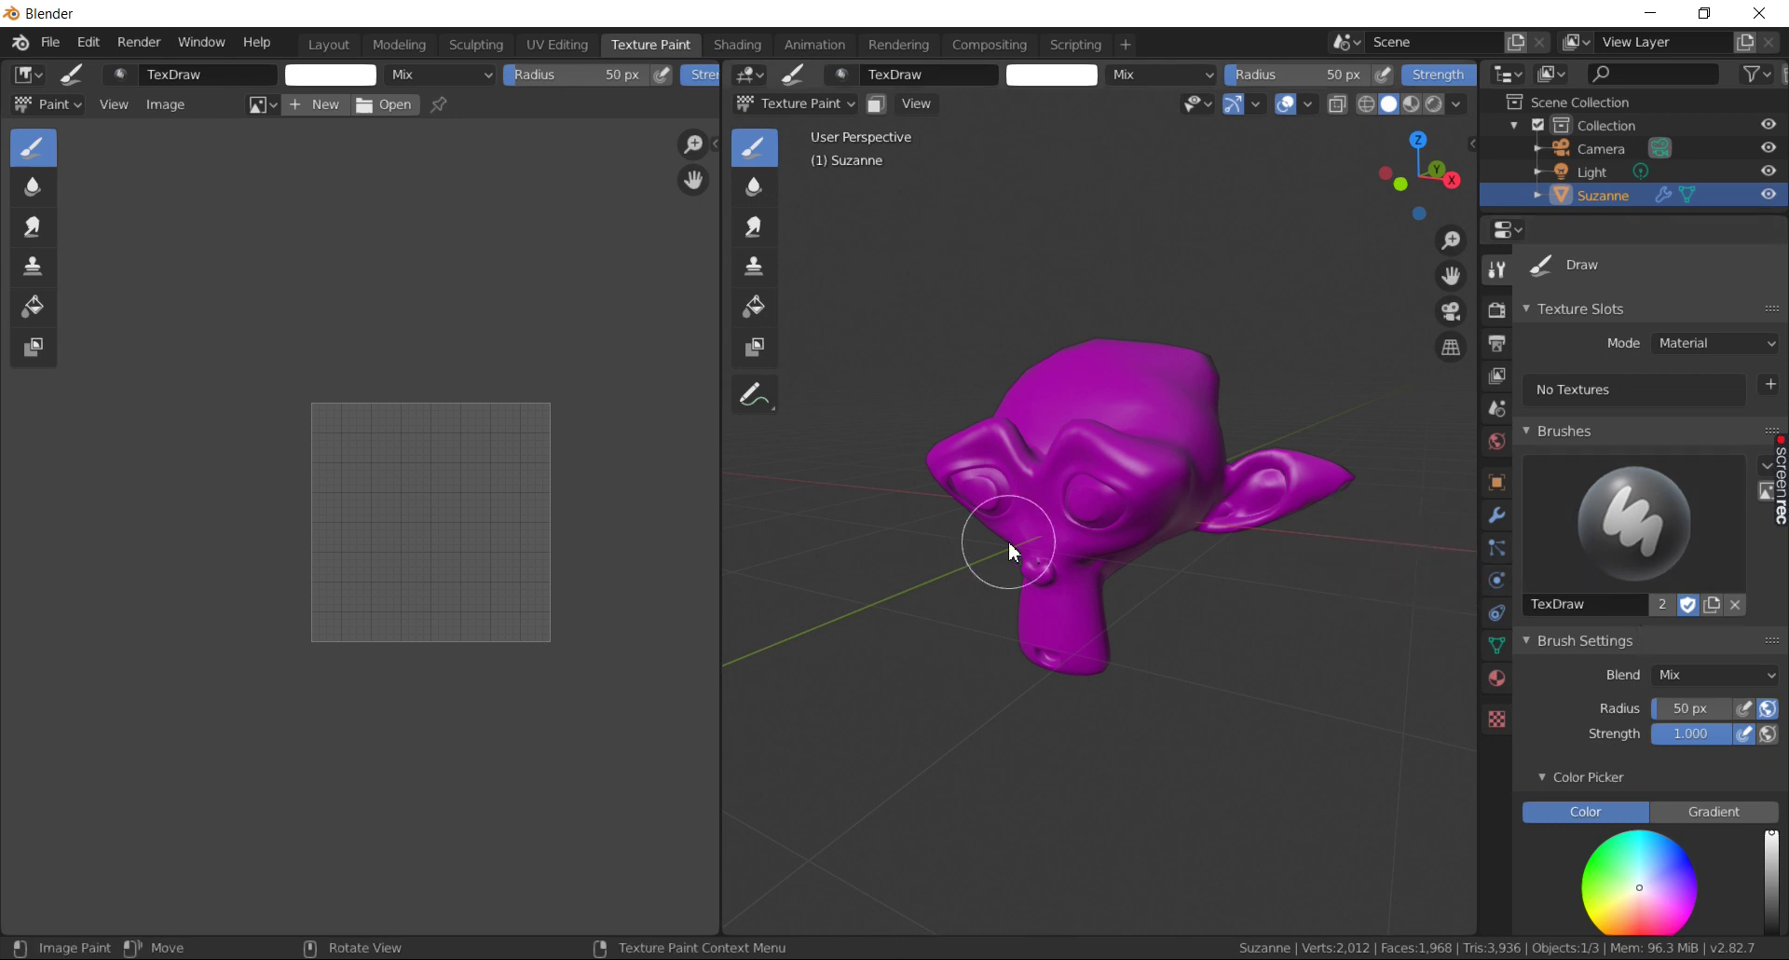
- In Shading, create a new material with a crimson Principled BSDF base colour
{"action": "left_click", "coordinate": [729, 43]}
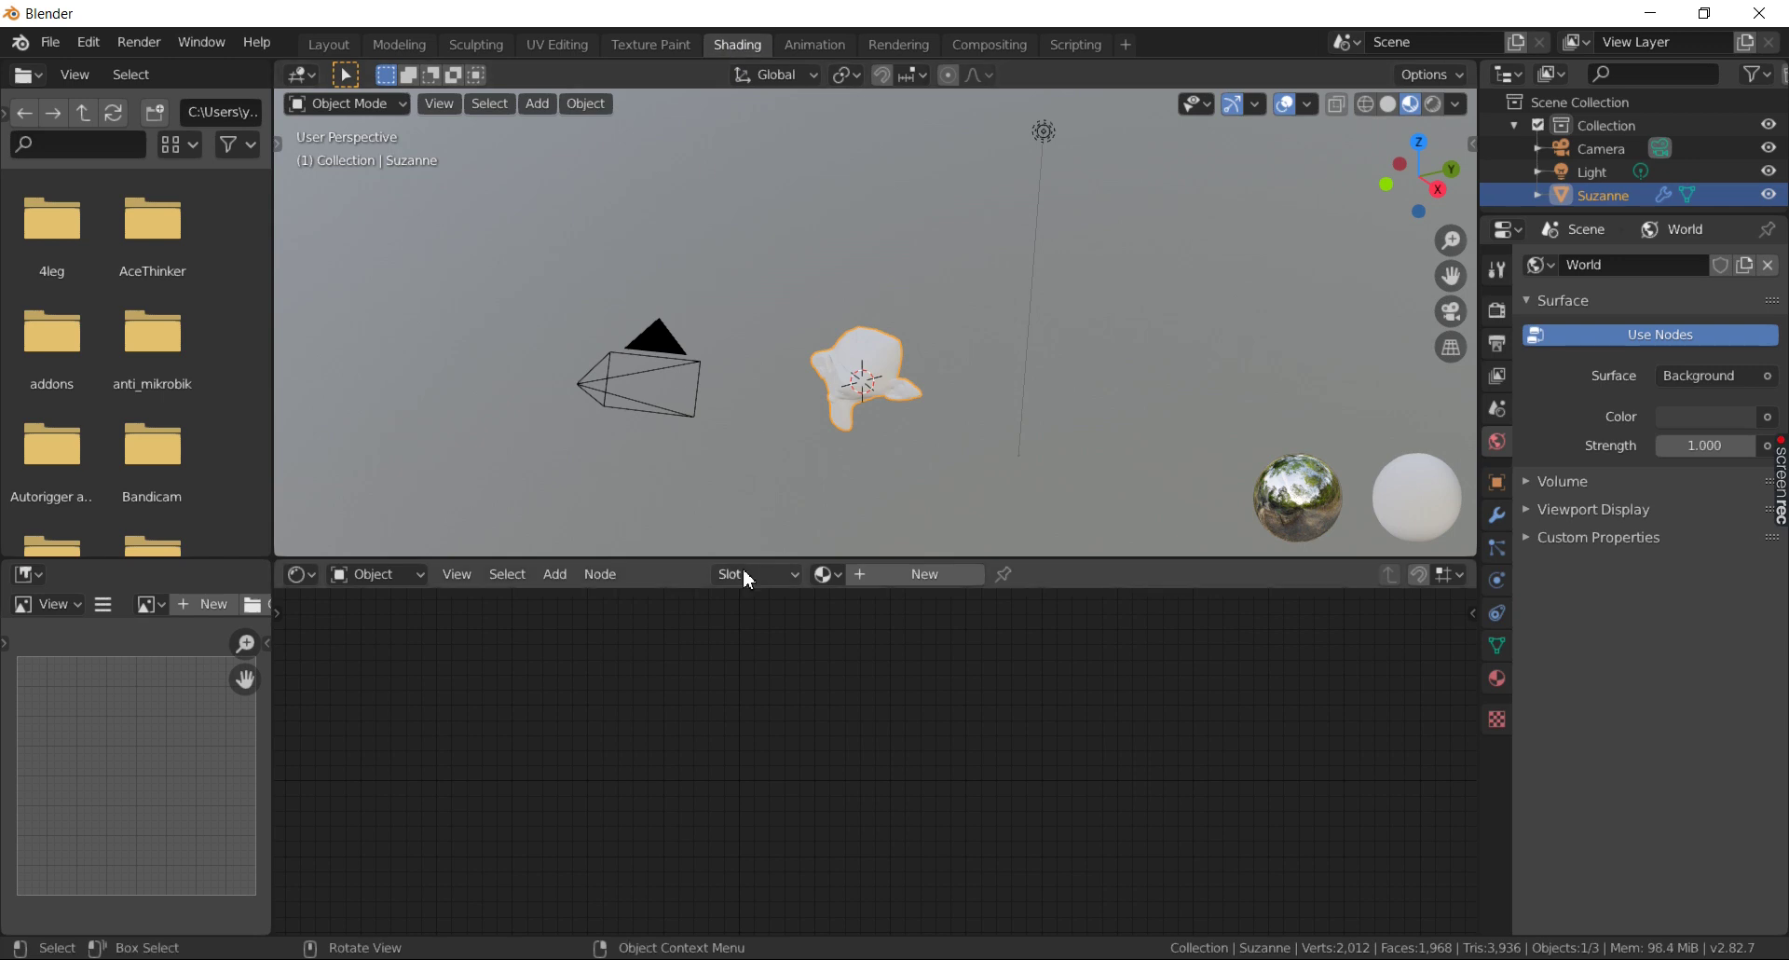
{"action": "scroll", "coordinate": [842, 412], "scroll_direction": "up", "scroll_amount": 4}
{"action": "mouse_move", "coordinate": [848, 424]}
{"action": "middle_mouse_down"}
{"action": "mouse_move", "coordinate": [882, 344]}
{"action": "mouse_move", "coordinate": [858, 388]}
{"action": "middle_mouse_up"}
{"action": "left_click", "coordinate": [921, 575]}
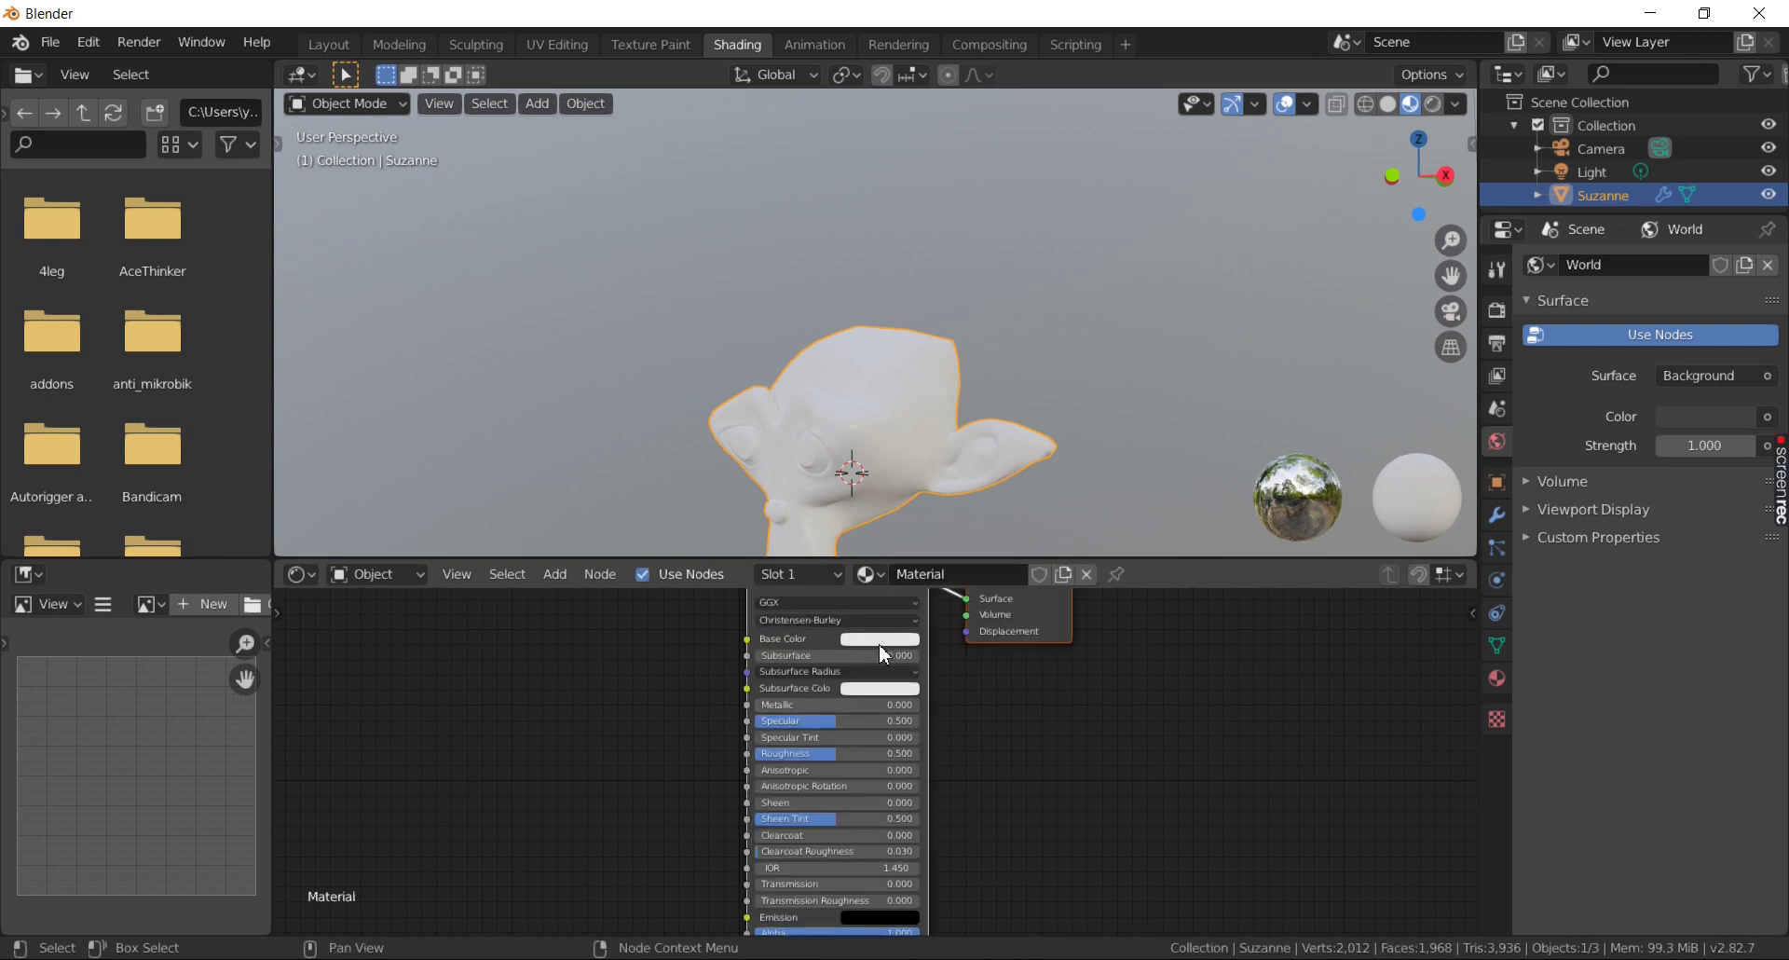
{"action": "left_click", "coordinate": [880, 639]}
{"action": "mouse_move", "coordinate": [920, 519]}
{"action": "left_mouse_down"}
{"action": "mouse_move", "coordinate": [943, 501]}
{"action": "mouse_move", "coordinate": [940, 443]}
{"action": "left_mouse_up"}
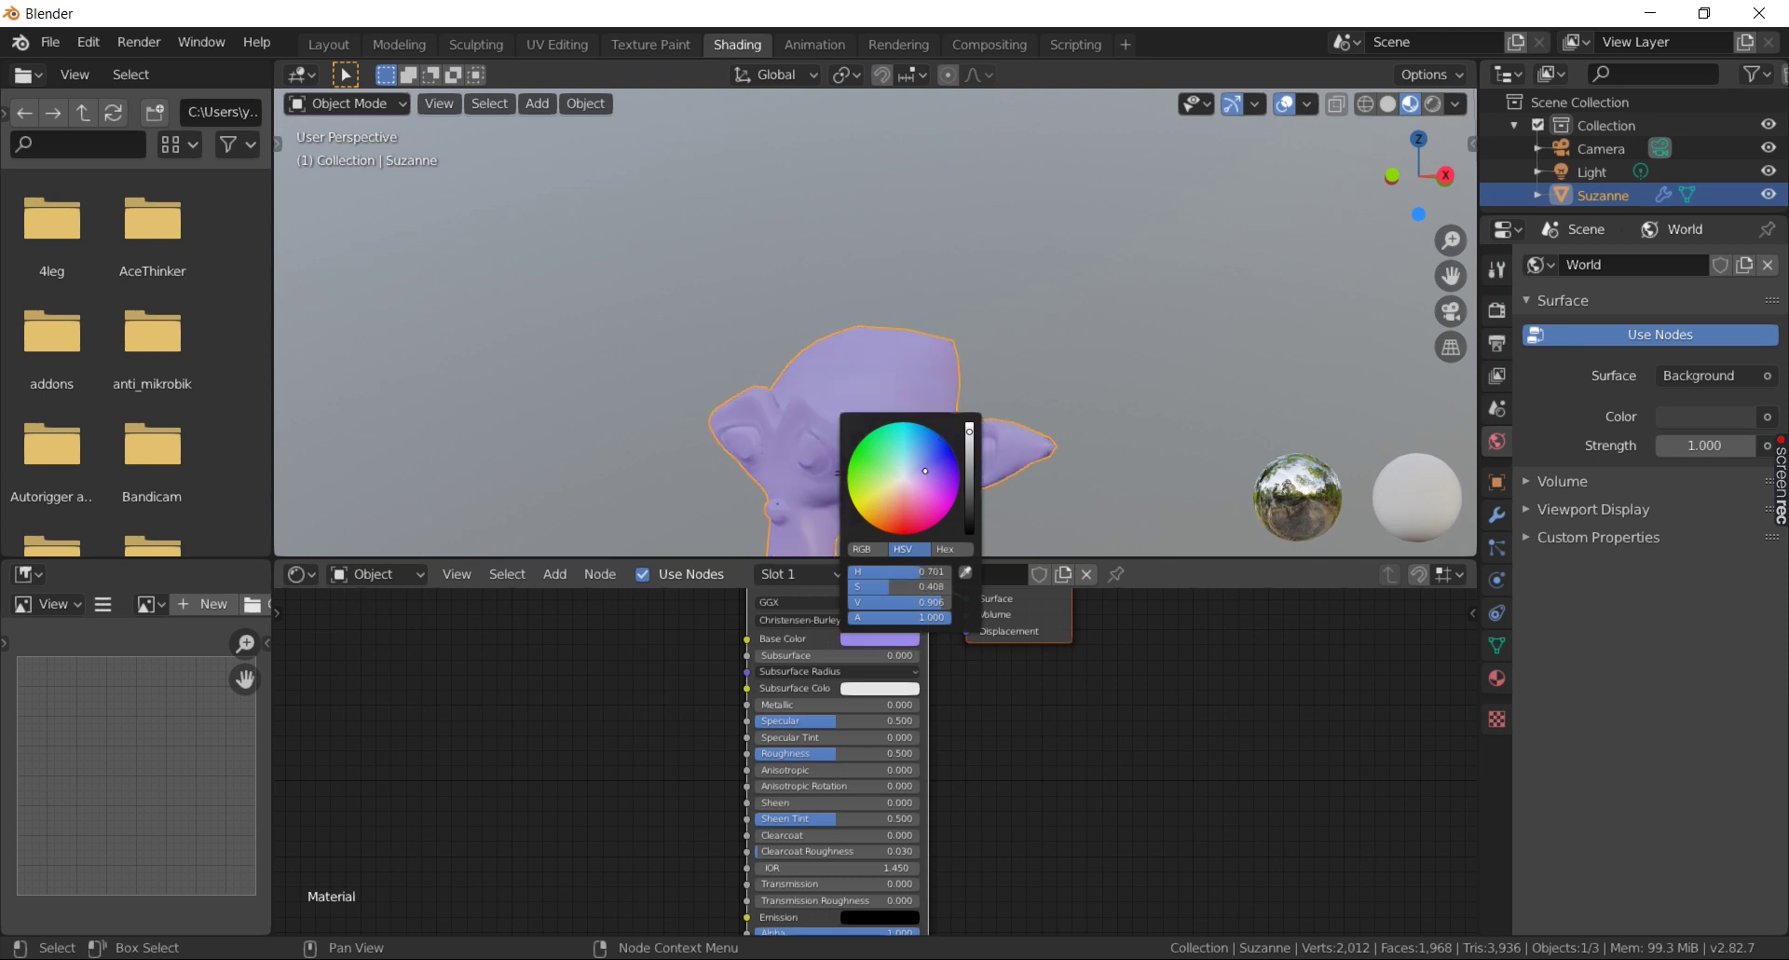
{"action": "left_click_drag", "start_coordinate": [940, 443], "coordinate": [908, 517]}
{"action": "left_click", "coordinate": [598, 572]}
{"action": "mouse_move", "coordinate": [553, 573]}
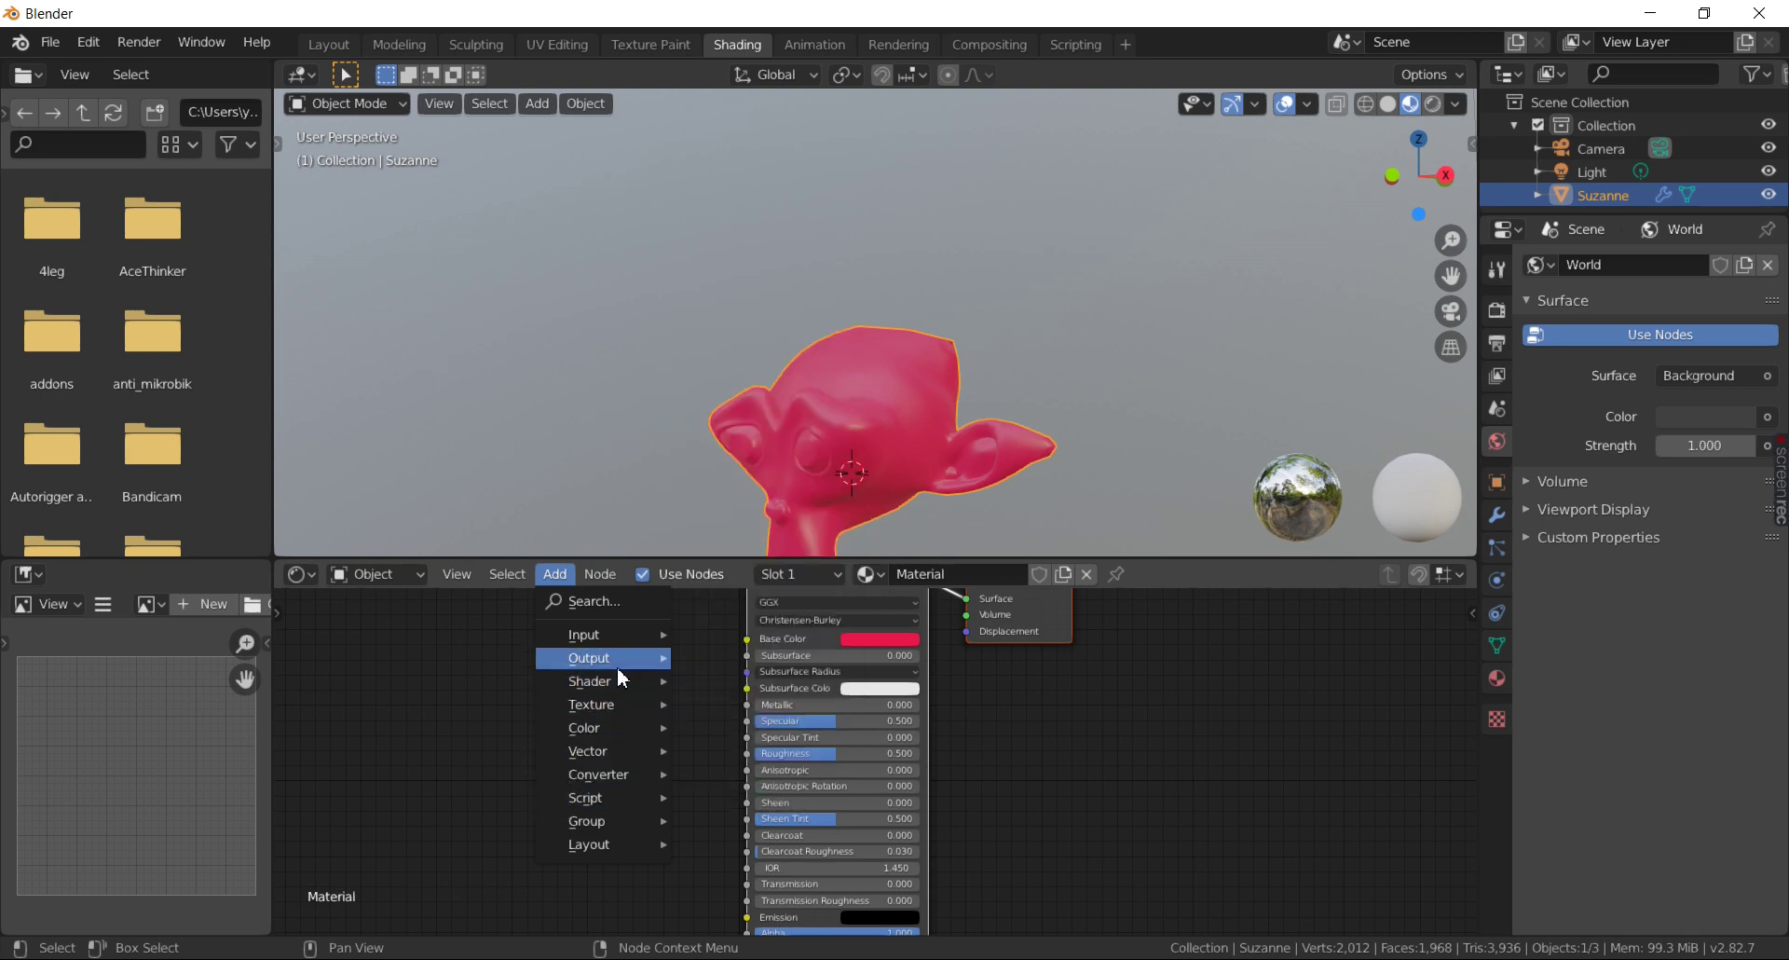
- Scrub the Animation timeline playhead back to frame 0
{"action": "left_click", "coordinate": [816, 52]}
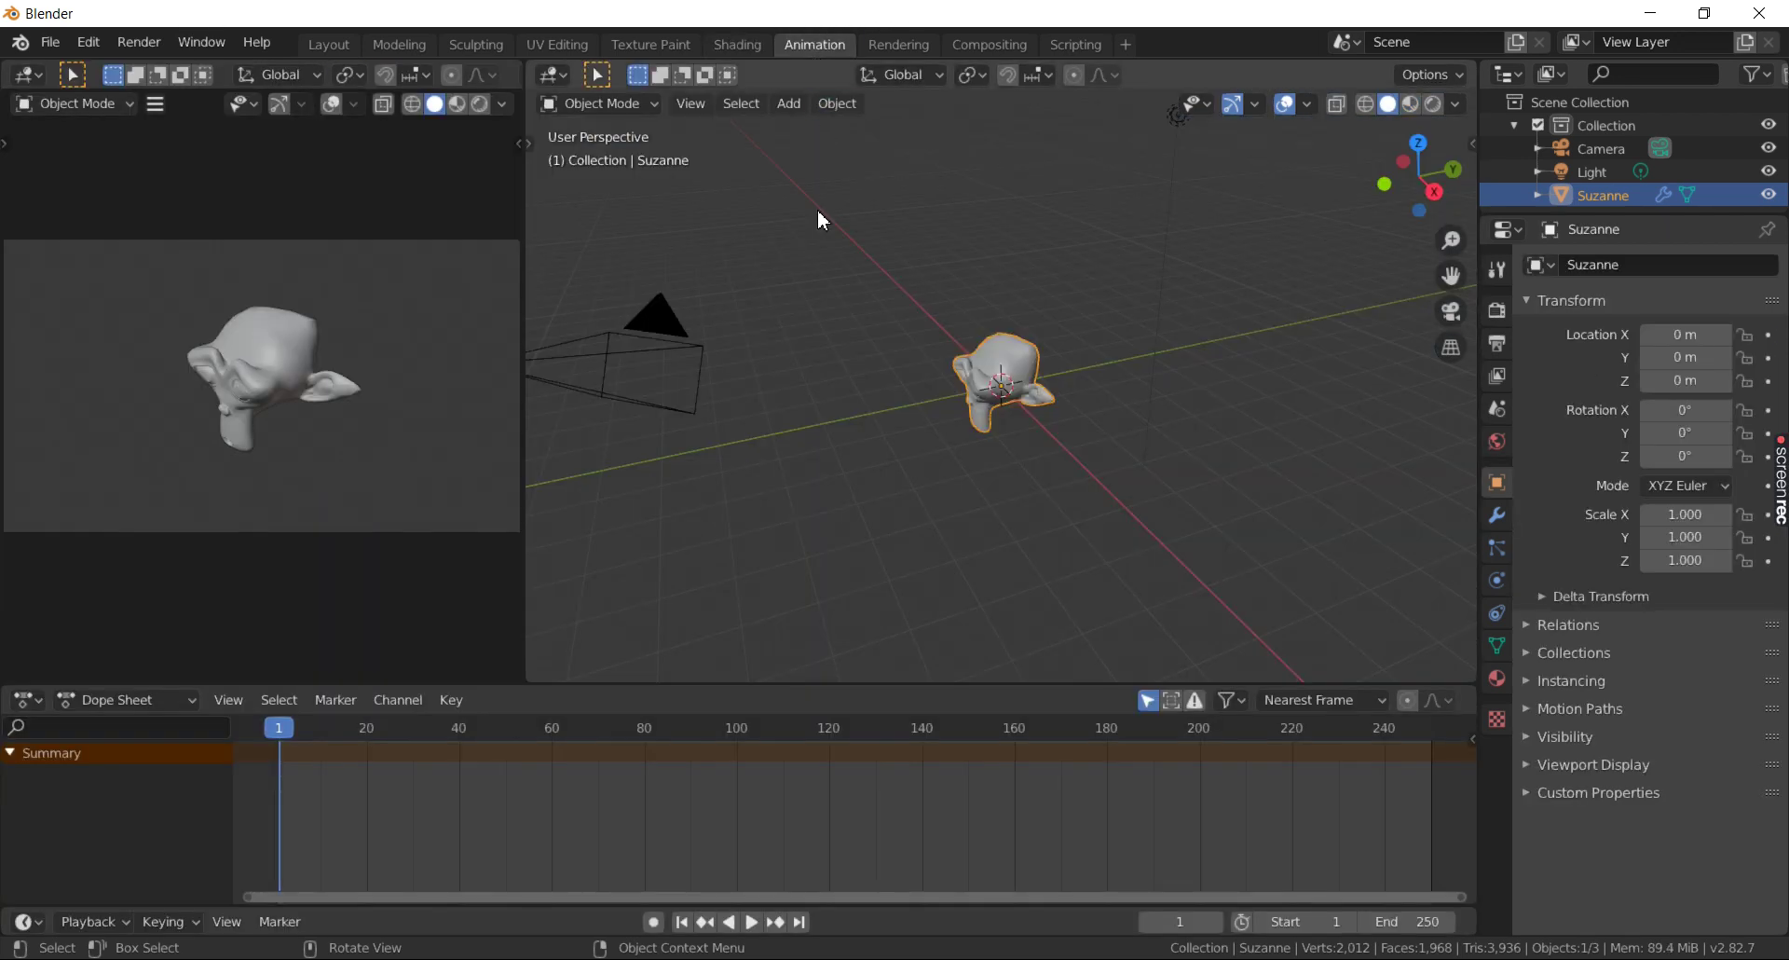
{"action": "scroll", "coordinate": [798, 317], "scroll_direction": "up", "scroll_amount": 3}
{"action": "mouse_move", "coordinate": [377, 737]}
{"action": "left_mouse_down"}
{"action": "mouse_move", "coordinate": [686, 770]}
{"action": "mouse_move", "coordinate": [274, 736]}
{"action": "left_mouse_up"}
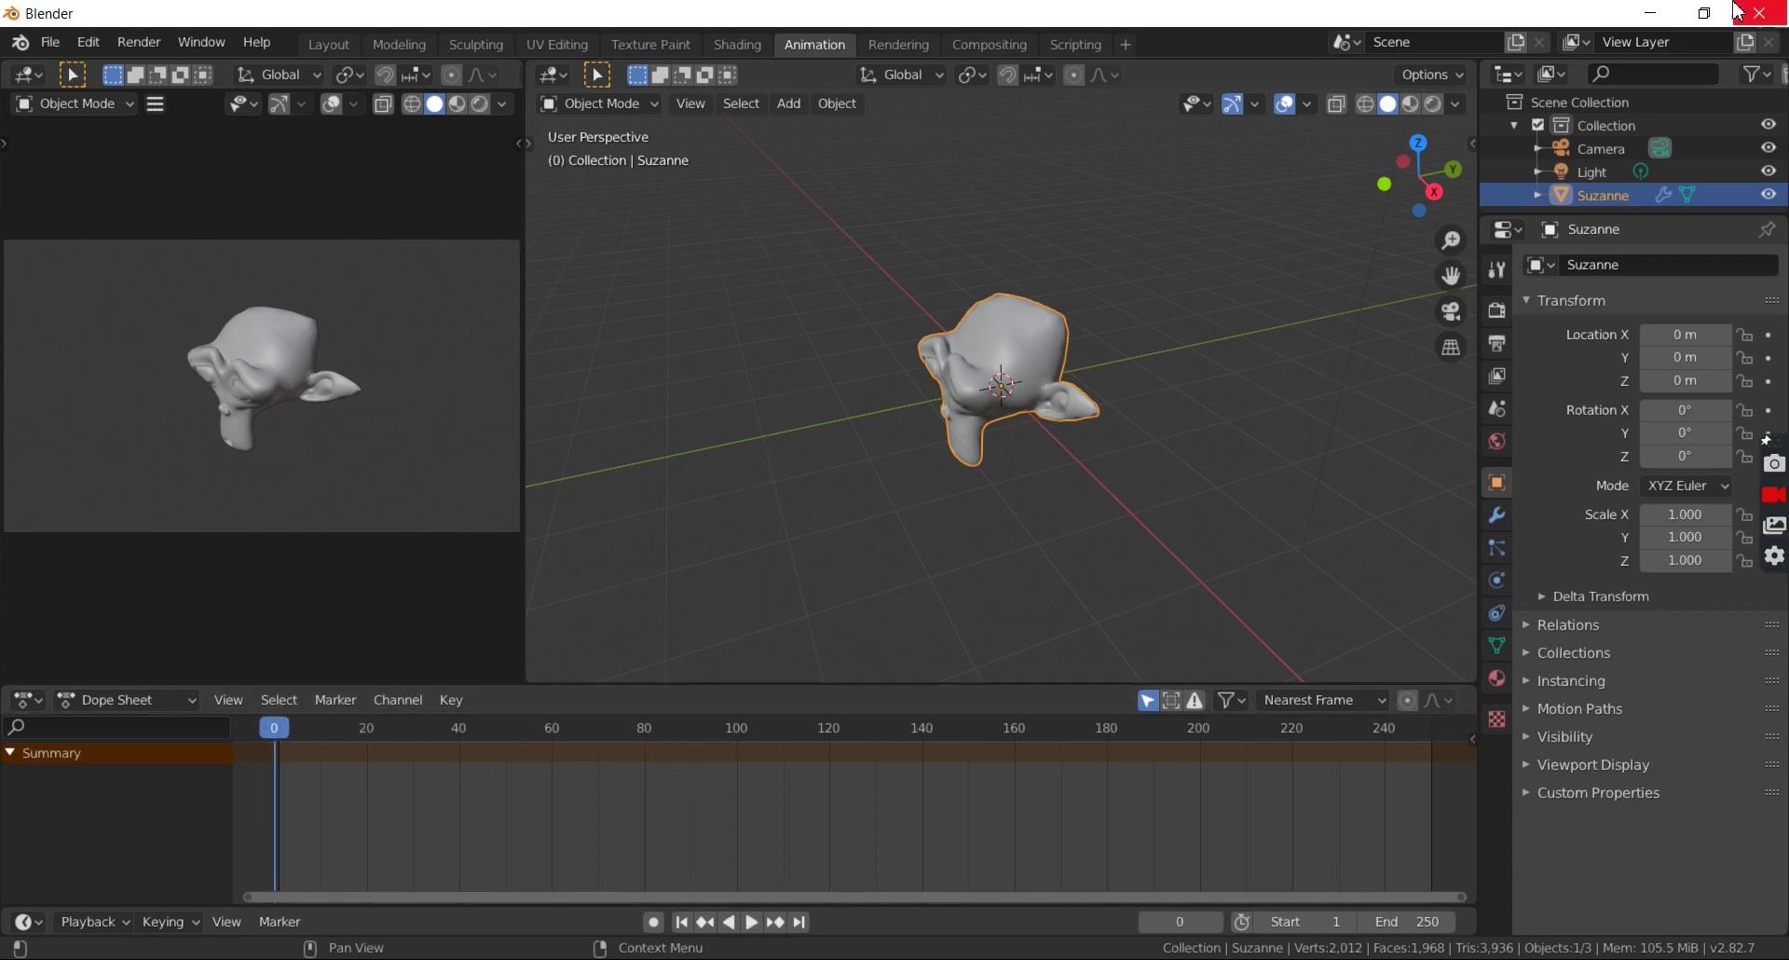
- Pan the Render Result in Rendering, then go to Compositing
{"action": "left_click", "coordinate": [900, 47]}
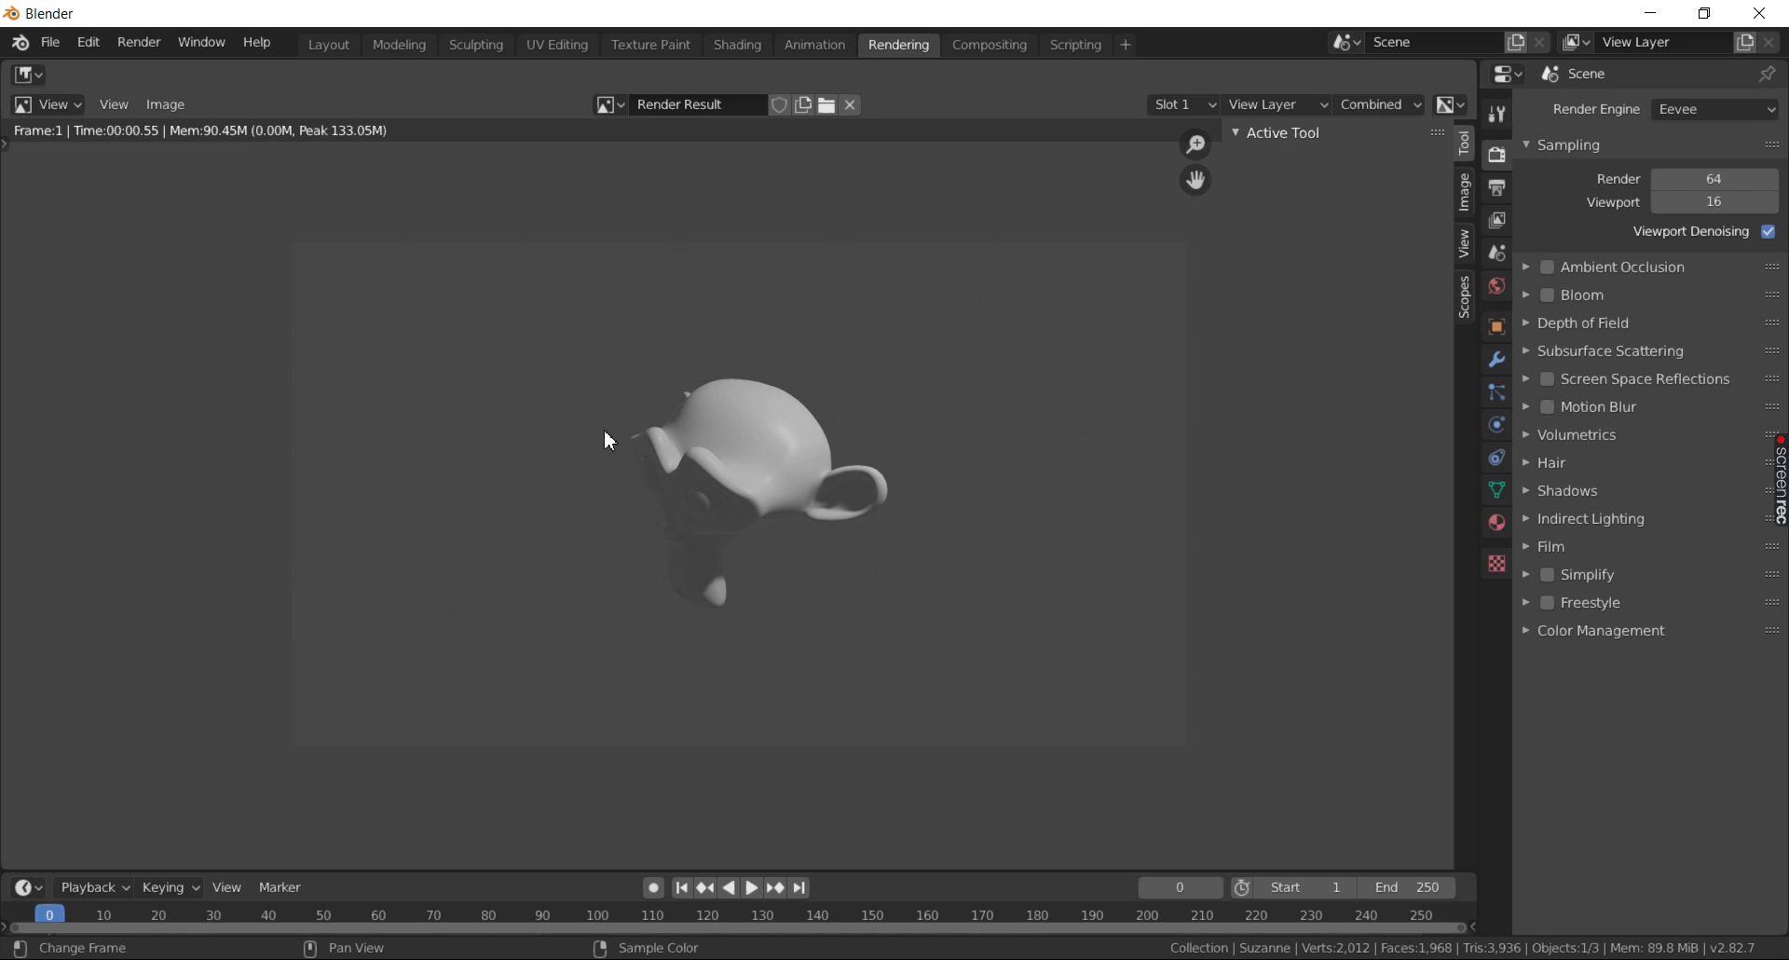
{"action": "mouse_move", "coordinate": [626, 456]}
{"action": "middle_mouse_down"}
{"action": "mouse_move", "coordinate": [580, 499]}
{"action": "mouse_move", "coordinate": [642, 504]}
{"action": "middle_mouse_up"}
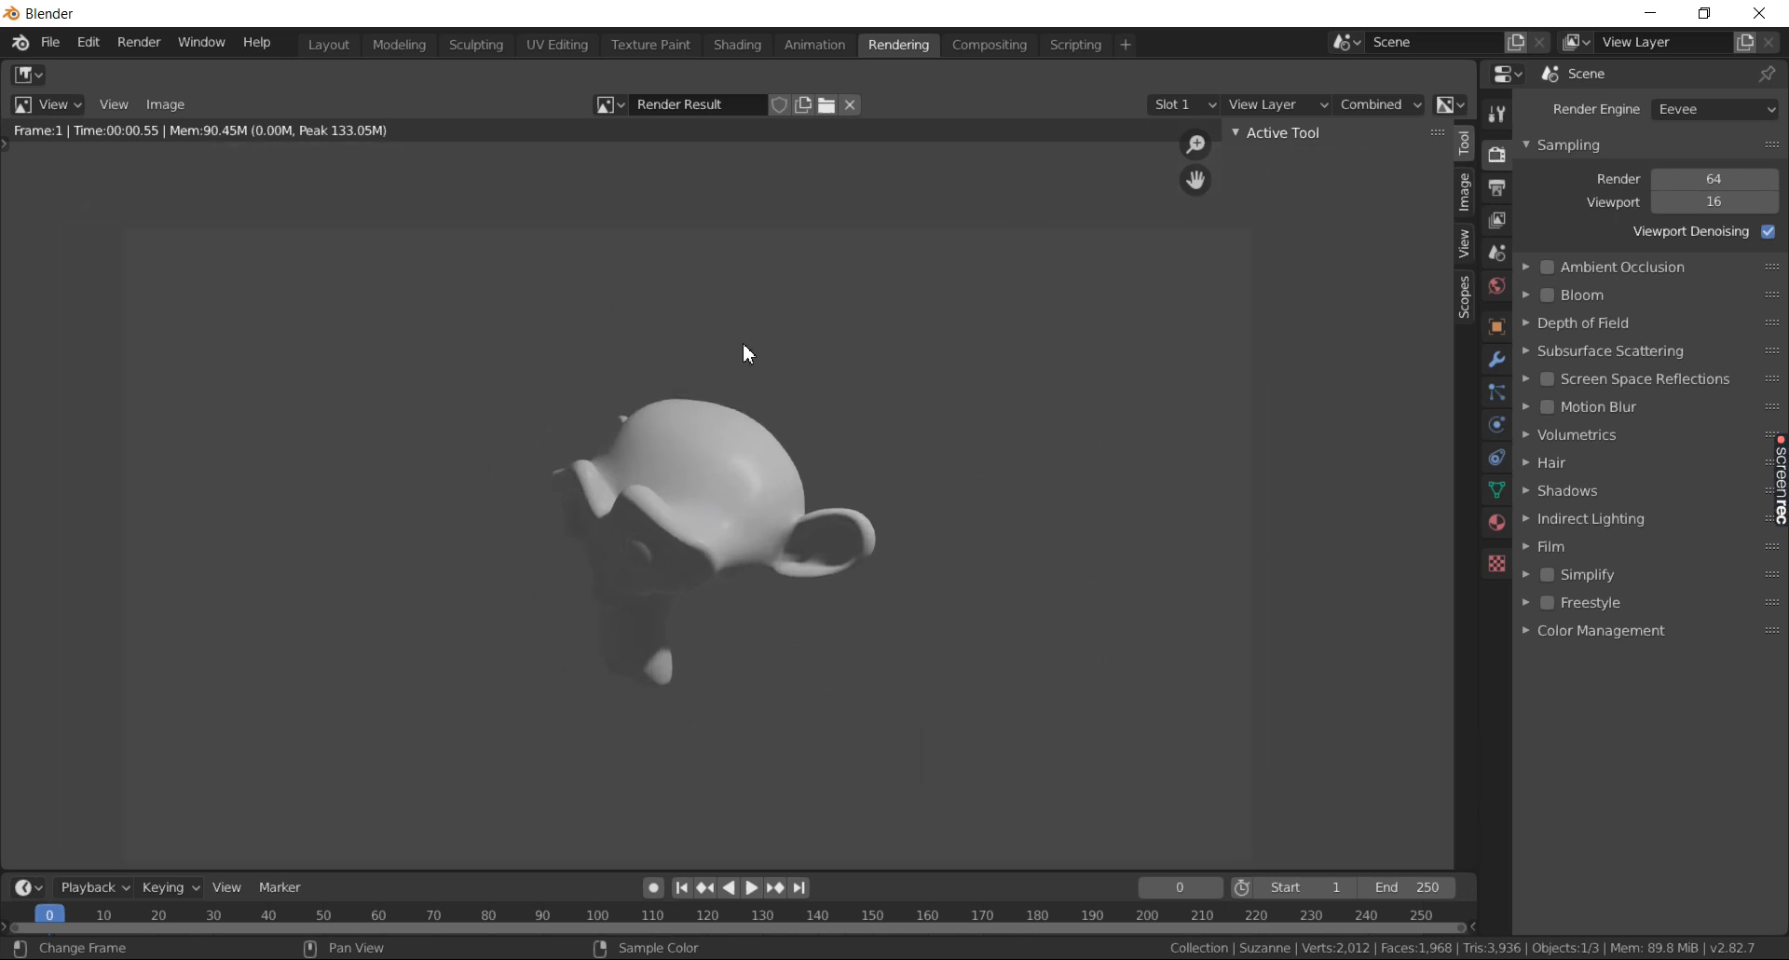
{"action": "left_click", "coordinate": [990, 48]}
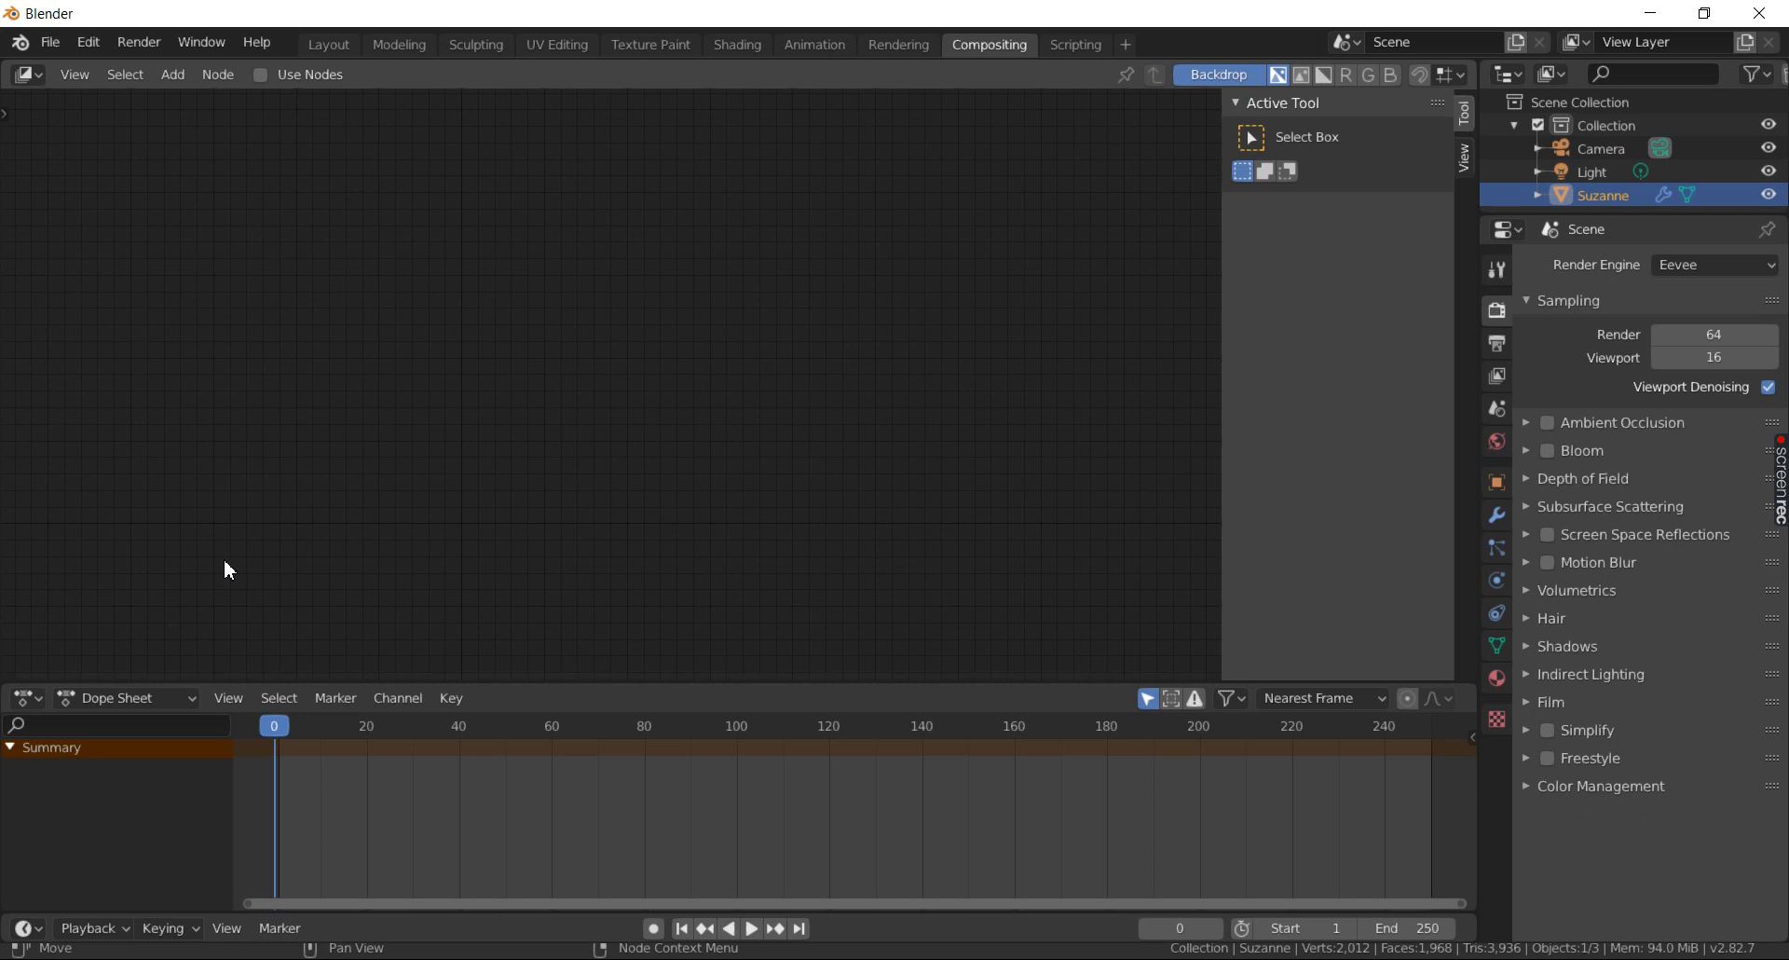
- Turn on Use Nodes for the scene's compositing
{"action": "left_click_drag", "start_coordinate": [418, 746], "coordinate": [270, 745]}
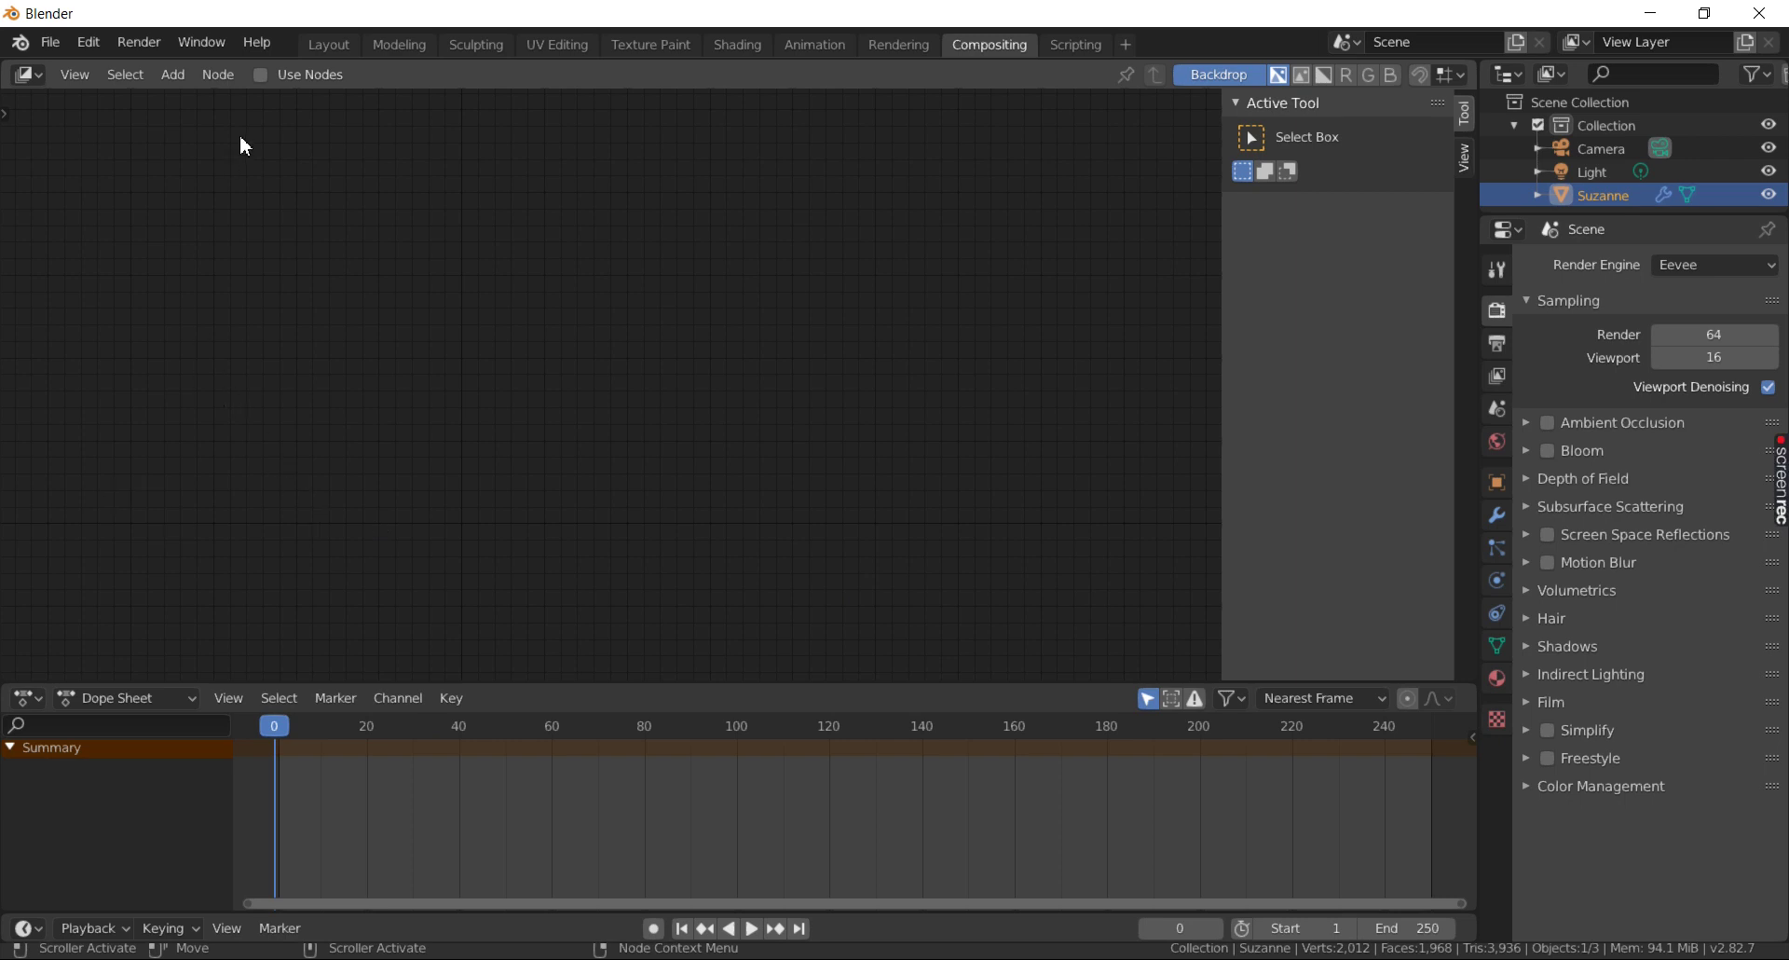
{"action": "left_click", "coordinate": [264, 74]}
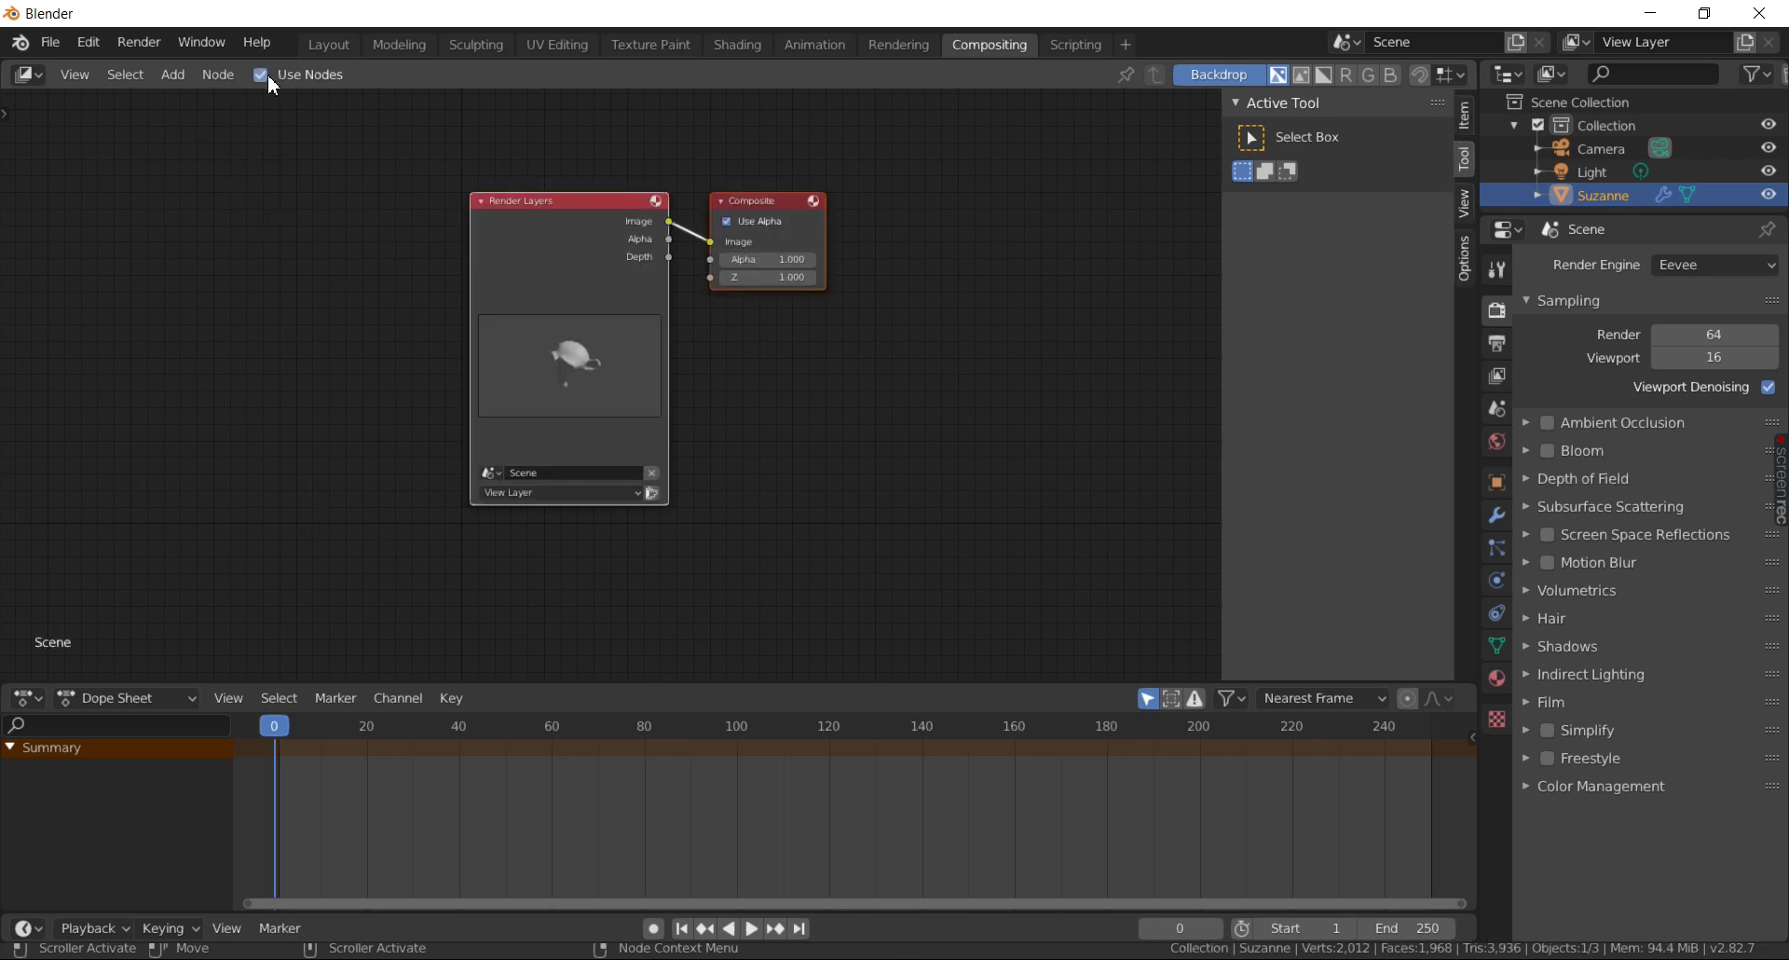
{"action": "left_click", "coordinate": [198, 86]}
- Insert a Glare filter node on the Render Layers–Composite link
{"action": "left_click", "coordinate": [177, 84]}
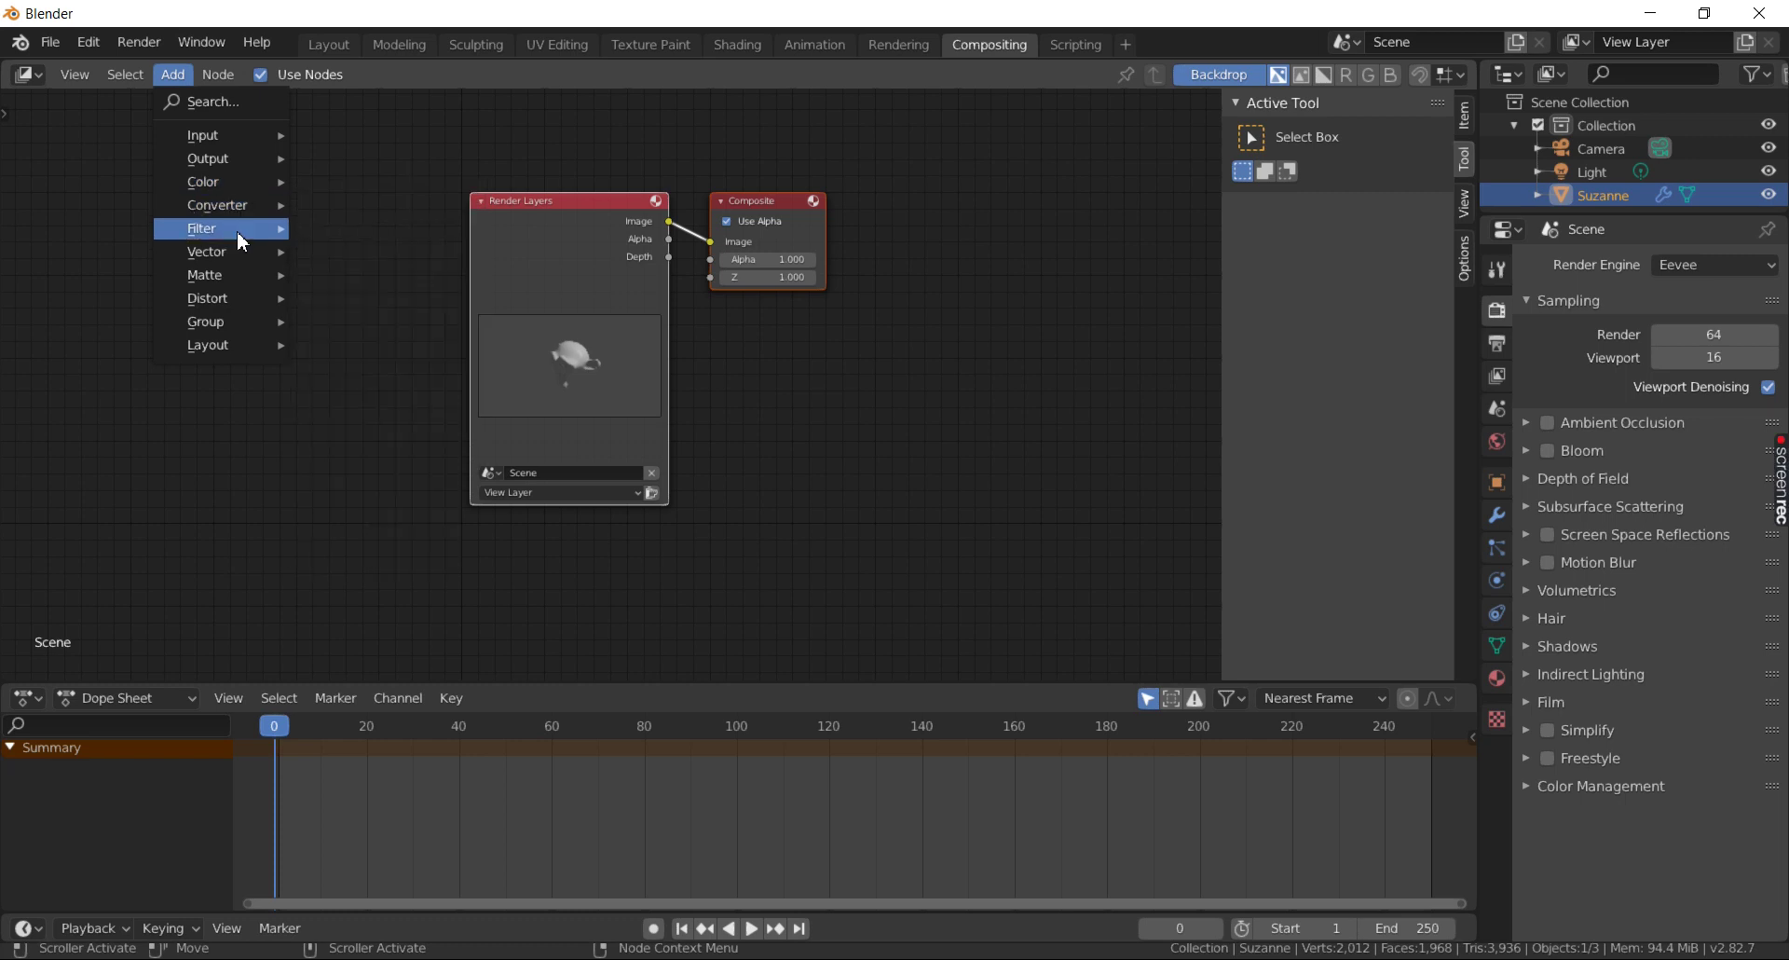
{"action": "mouse_move", "coordinate": [217, 227]}
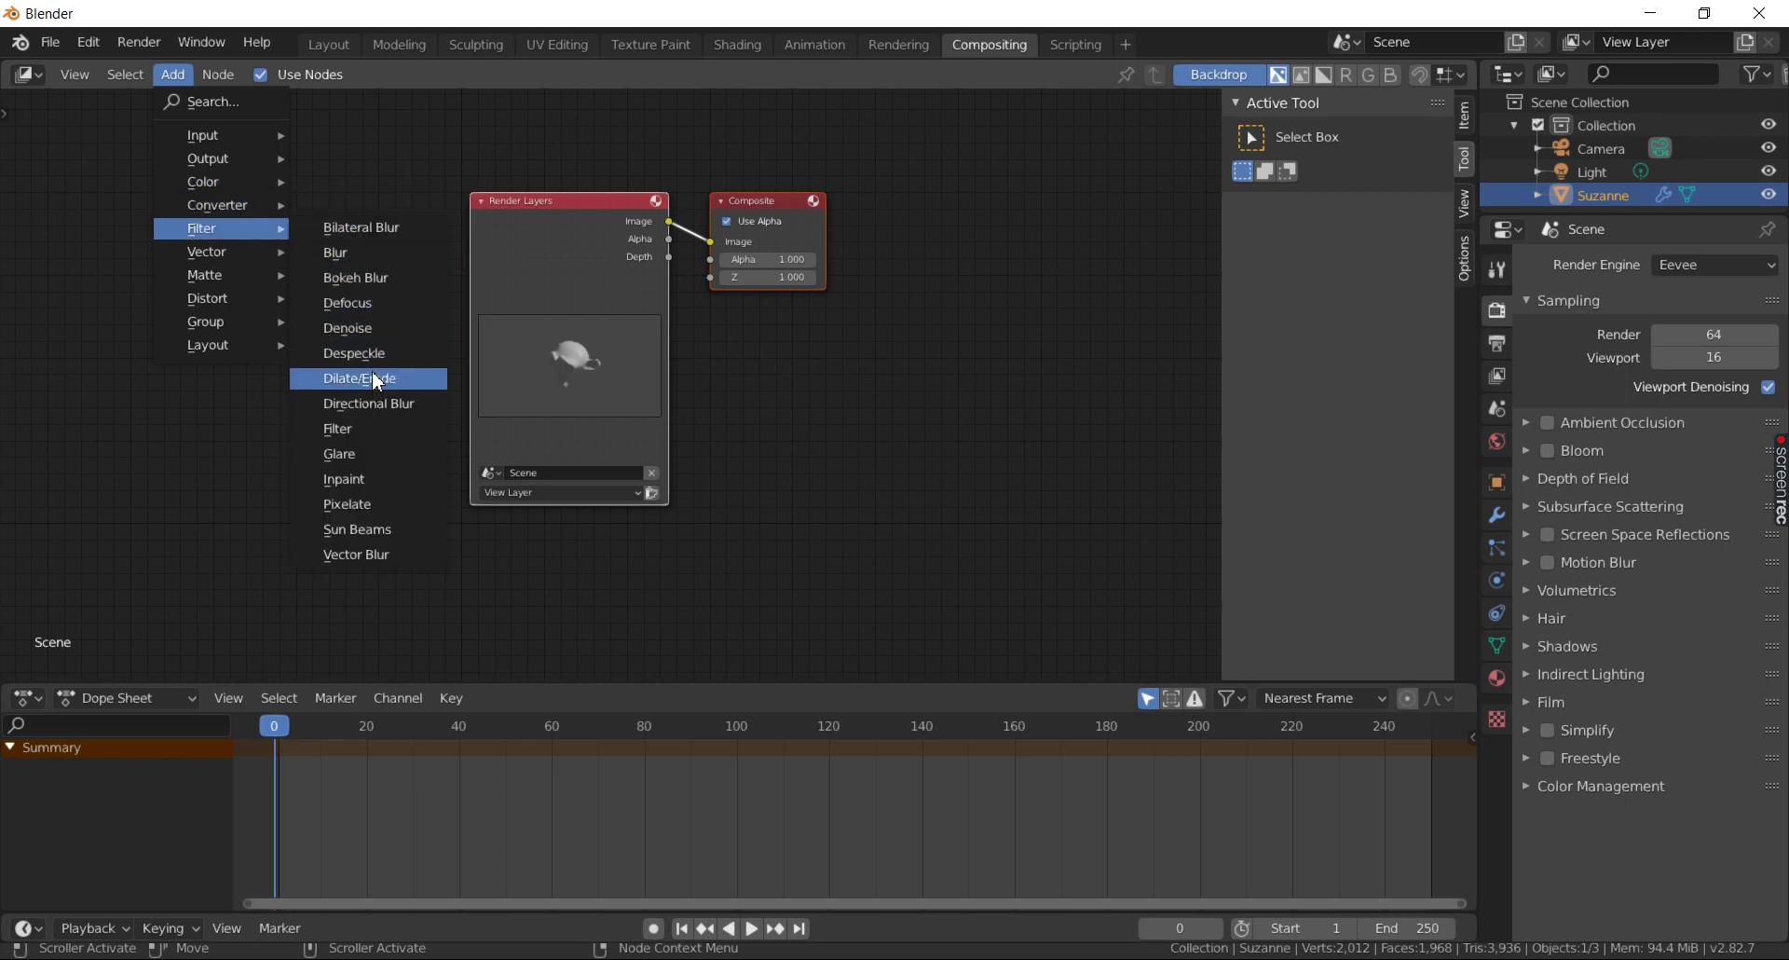
{"action": "left_click", "coordinate": [382, 463]}
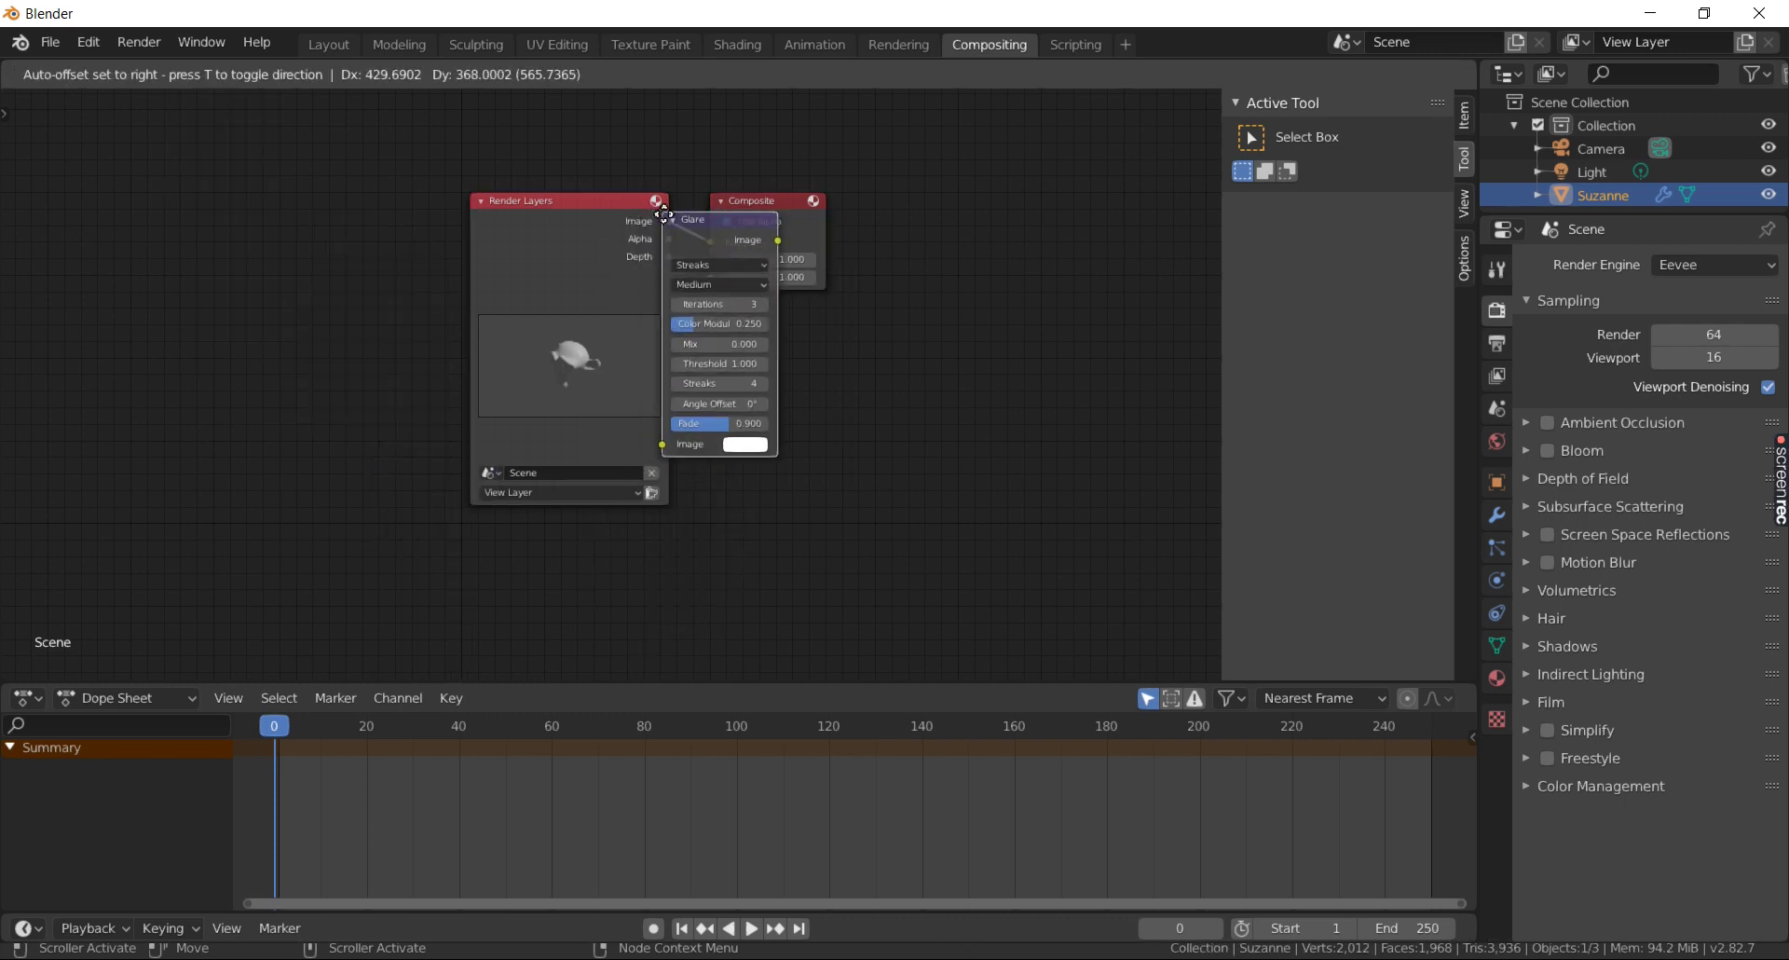
{"action": "left_click", "coordinate": [736, 214]}
{"action": "scroll", "coordinate": [768, 318], "scroll_direction": "up", "scroll_amount": 2}
{"action": "scroll", "coordinate": [768, 317], "scroll_direction": "up", "scroll_amount": 2}
{"action": "scroll", "coordinate": [767, 317], "scroll_direction": "down", "scroll_amount": 2}
{"action": "scroll", "coordinate": [768, 317], "scroll_direction": "down", "scroll_amount": 1}
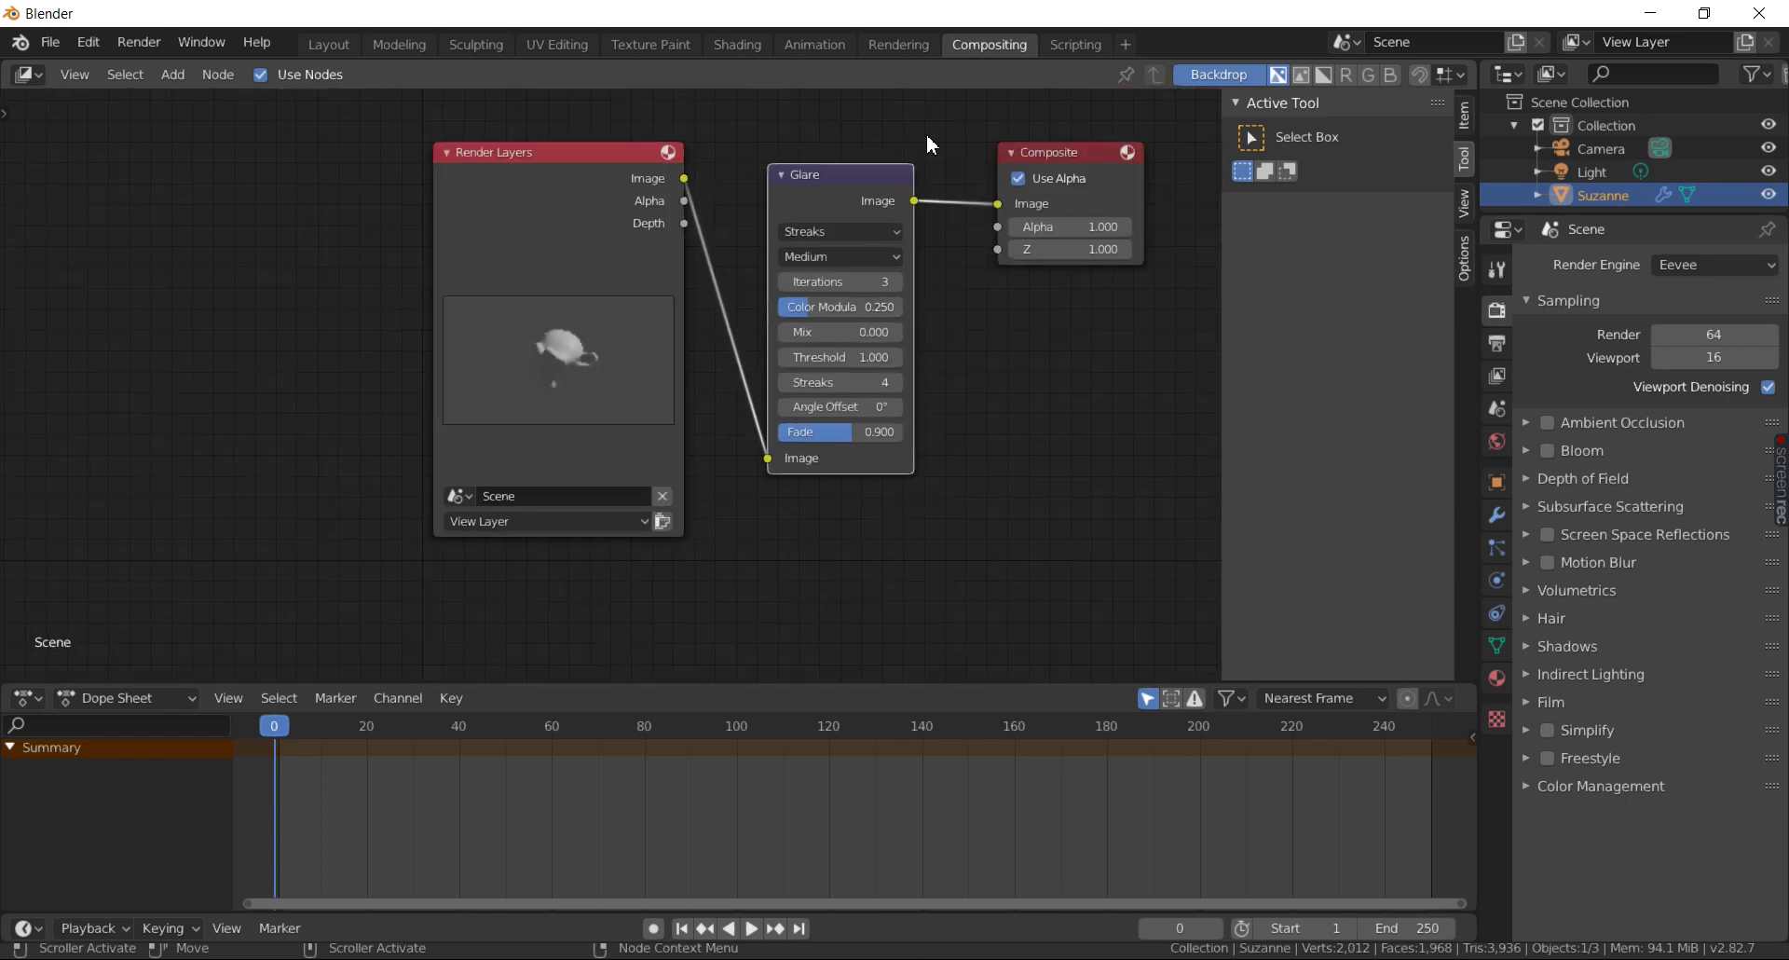
{"action": "left_click", "coordinate": [1073, 45]}
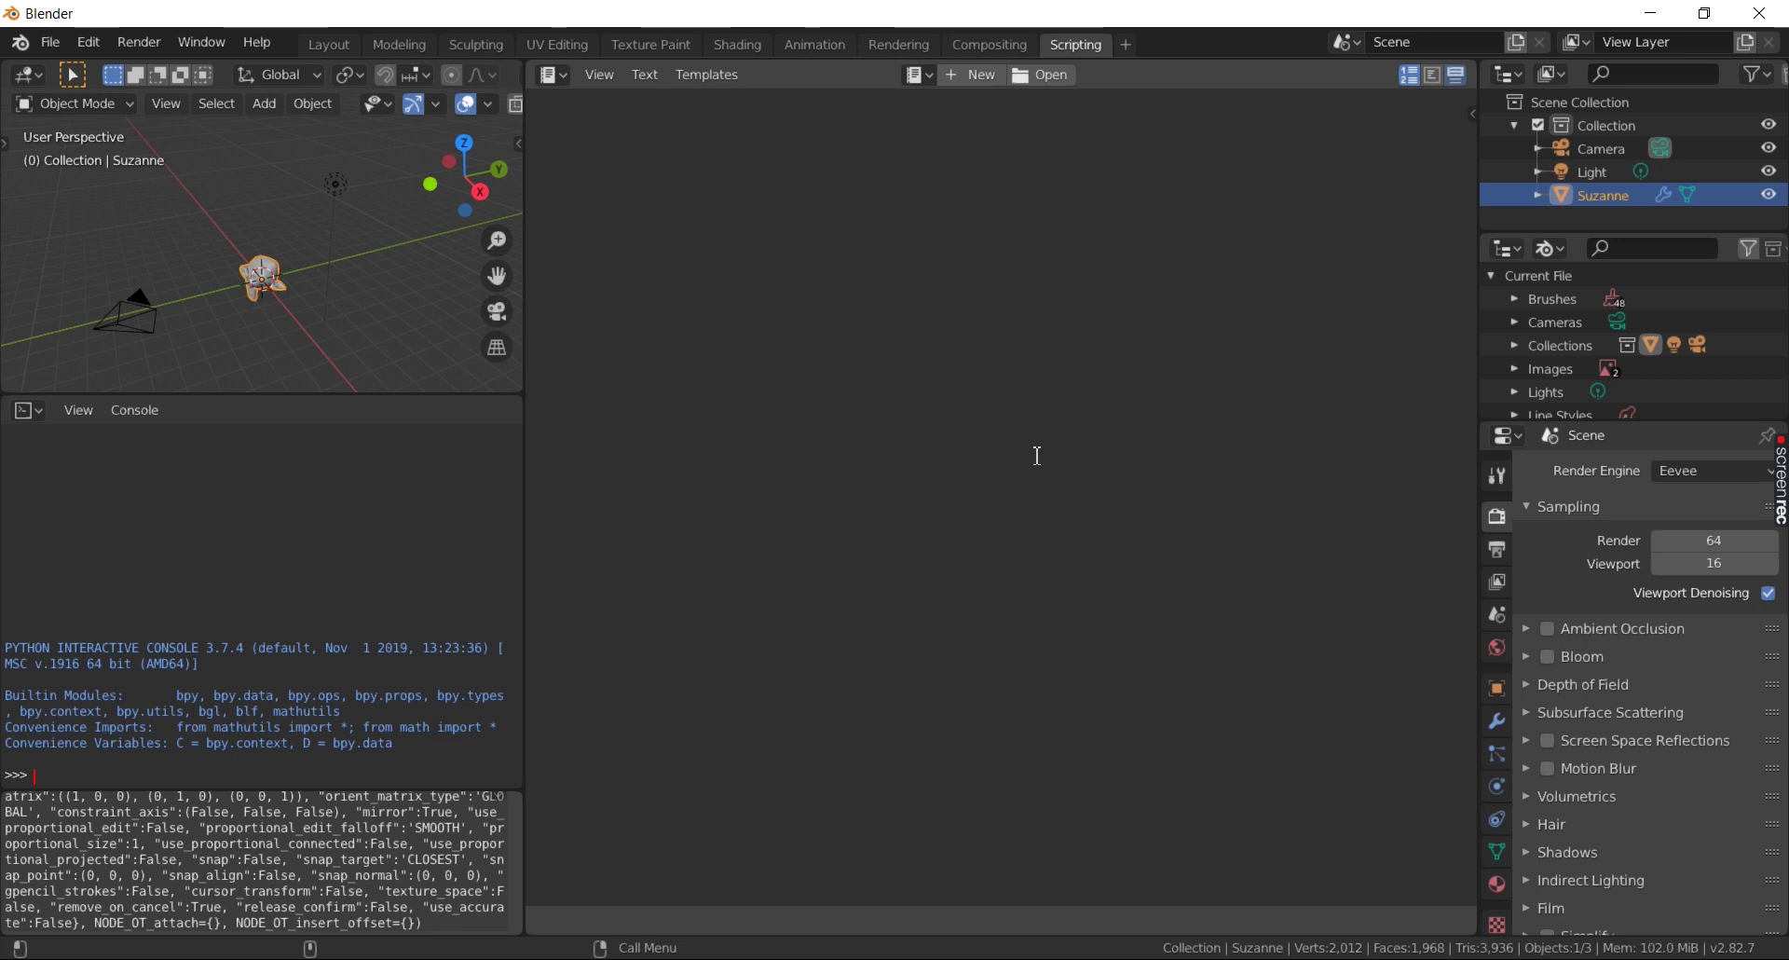
{"action": "mouse_move", "coordinate": [1781, 475]}
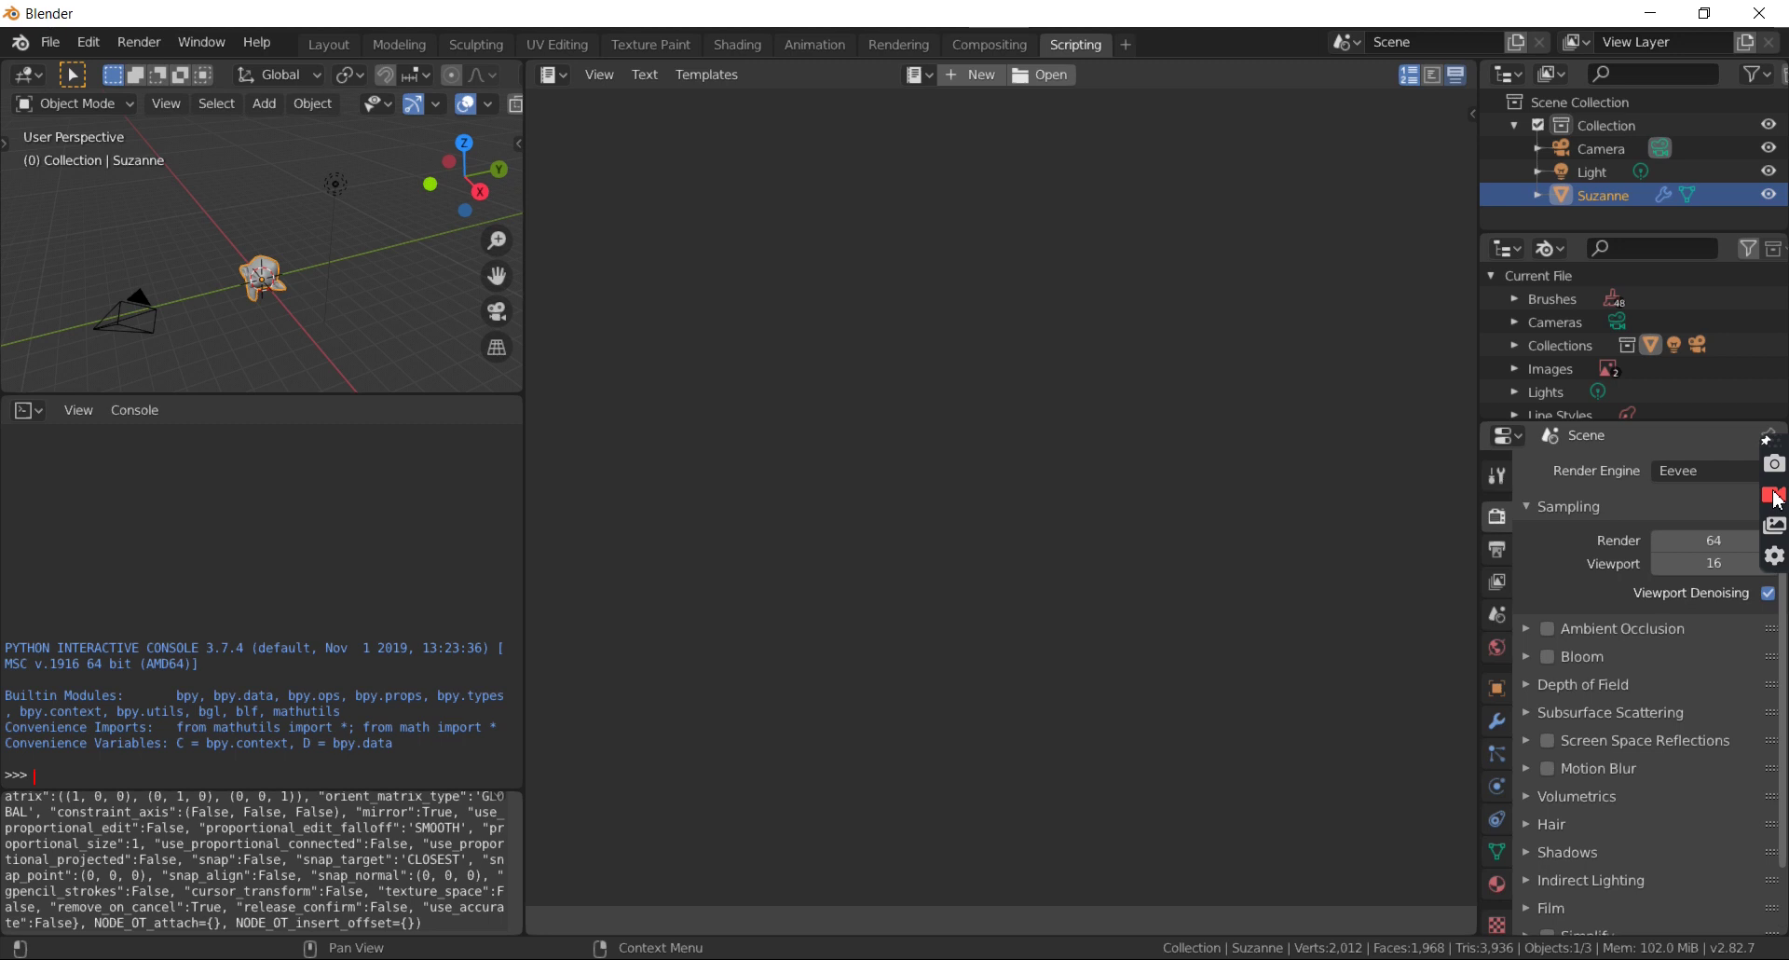
{"action": "left_click", "coordinate": [1776, 497]}
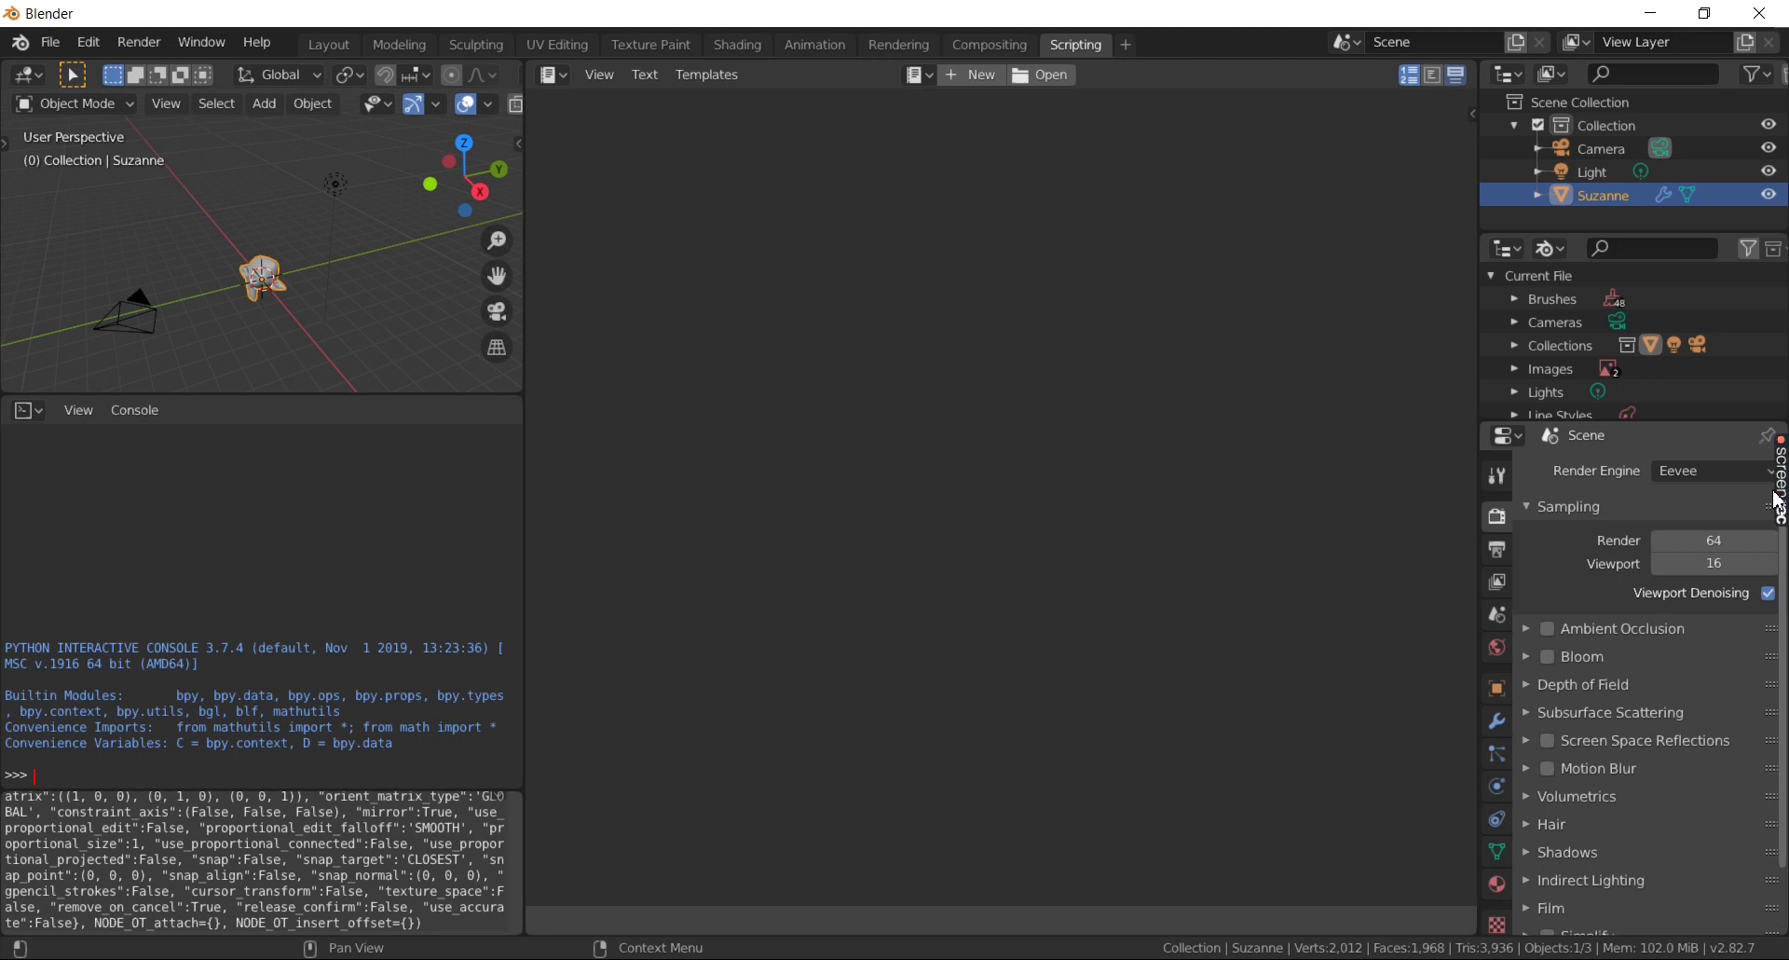
{"action": "left_click", "coordinate": [1777, 501]}
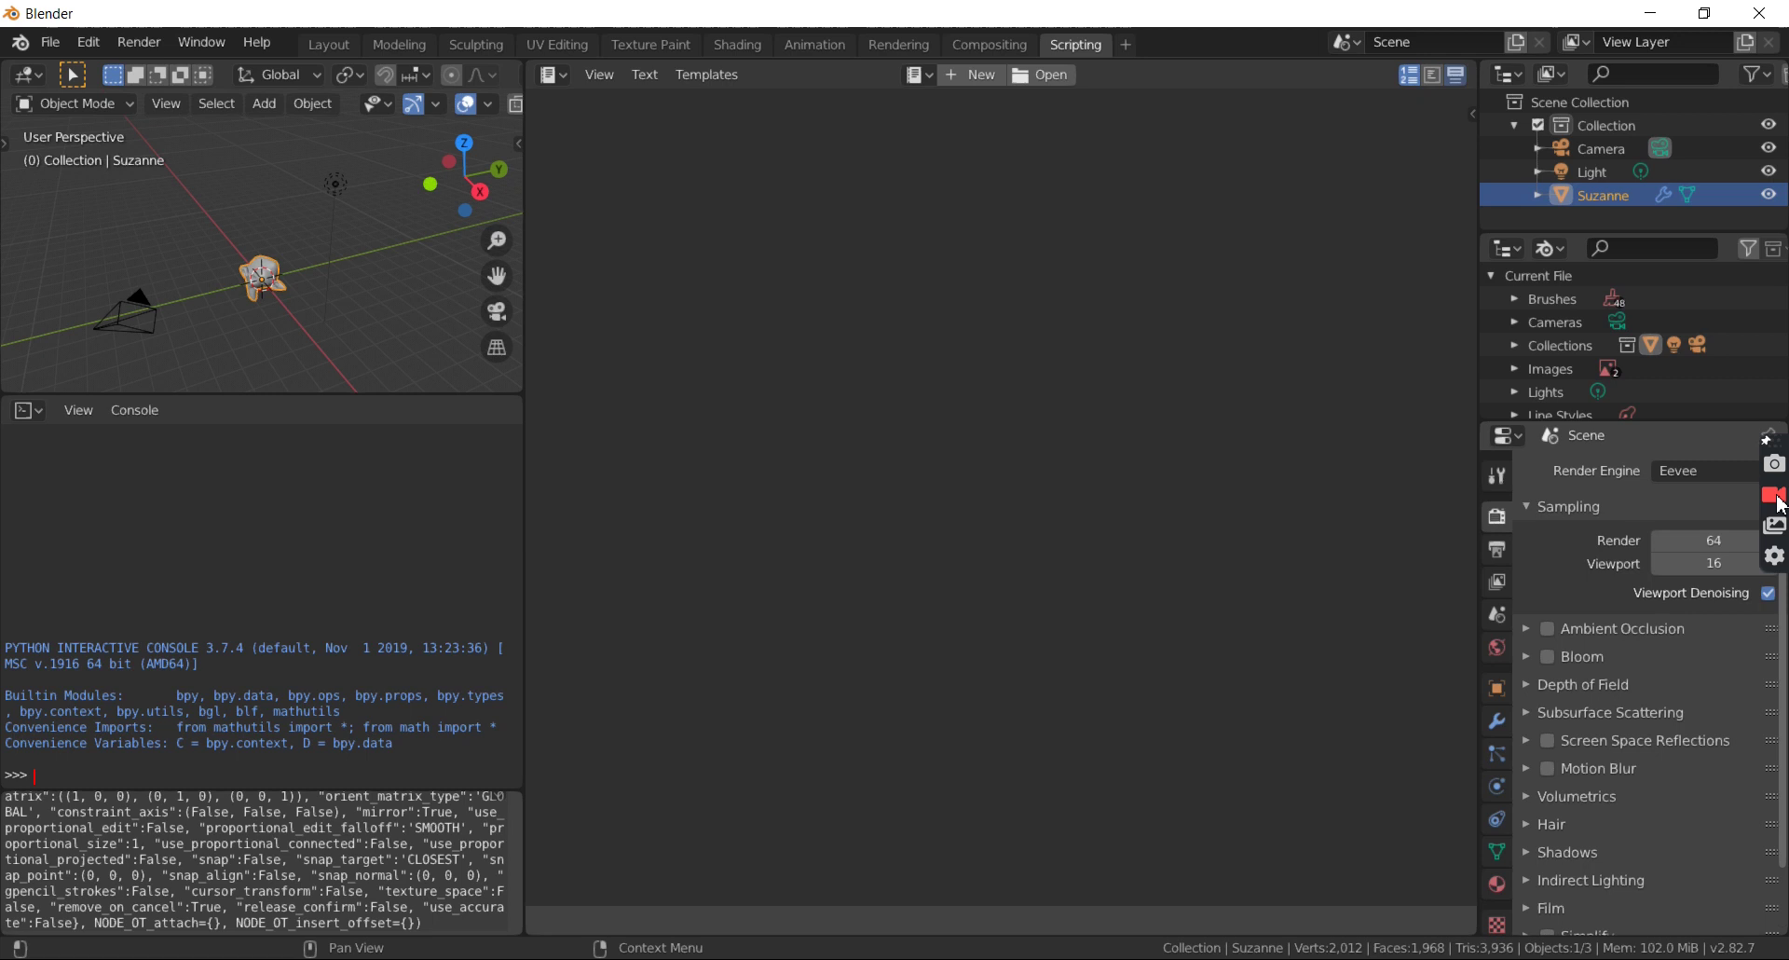